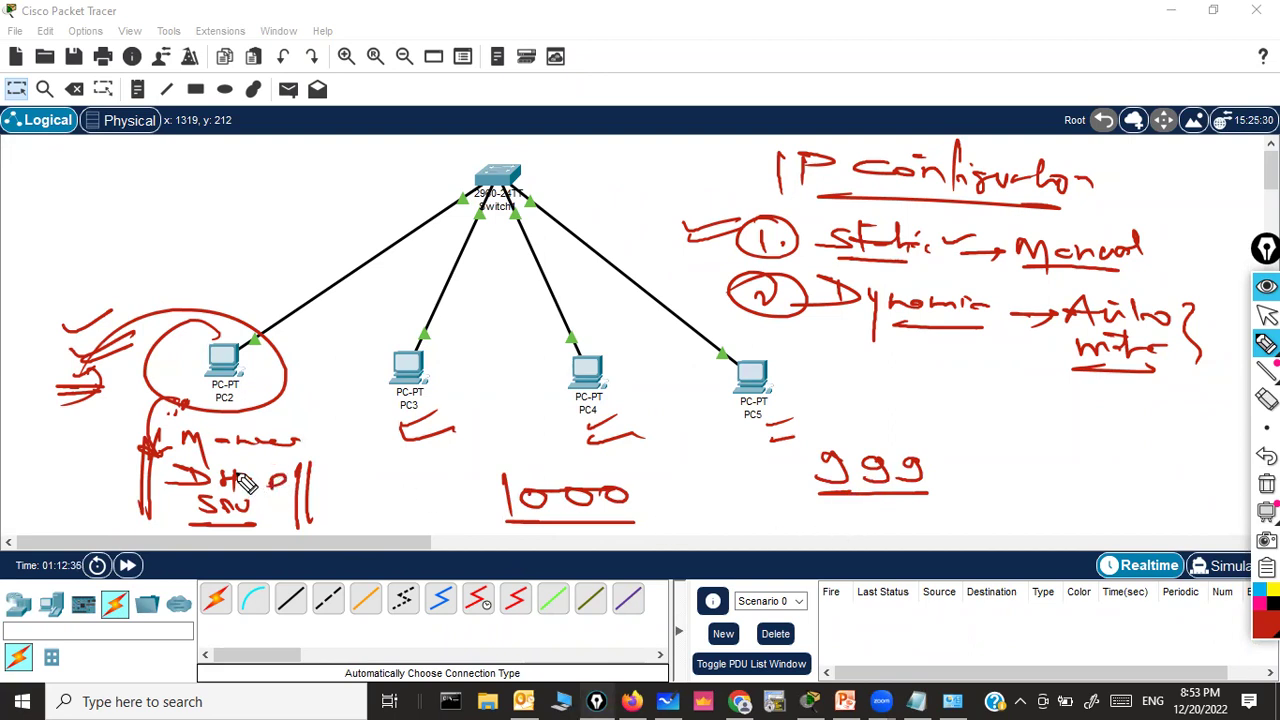
Step: Clear the ink annotations from the topology and switch to the Windows Network Connections window with the IPv4 properties
{"action": "left_click_drag", "start_coordinate": [88, 338], "coordinate": [152, 305]}
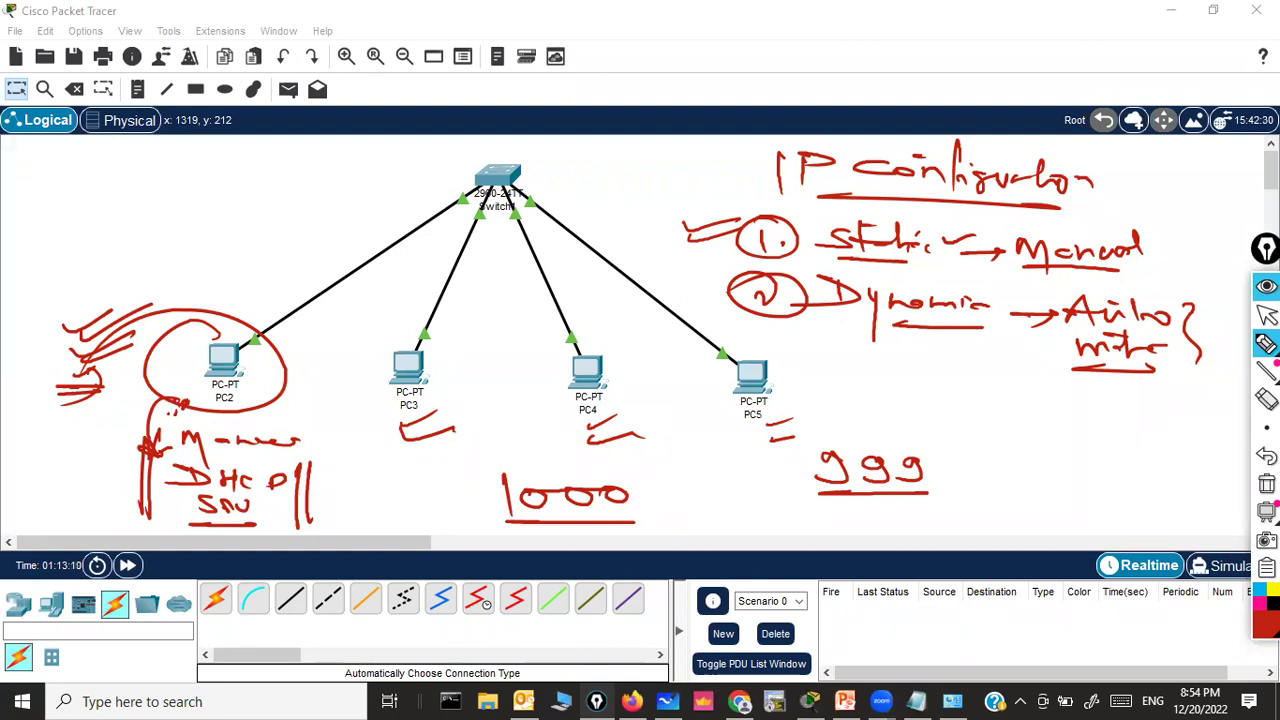
{"action": "left_click", "coordinate": [1267, 483]}
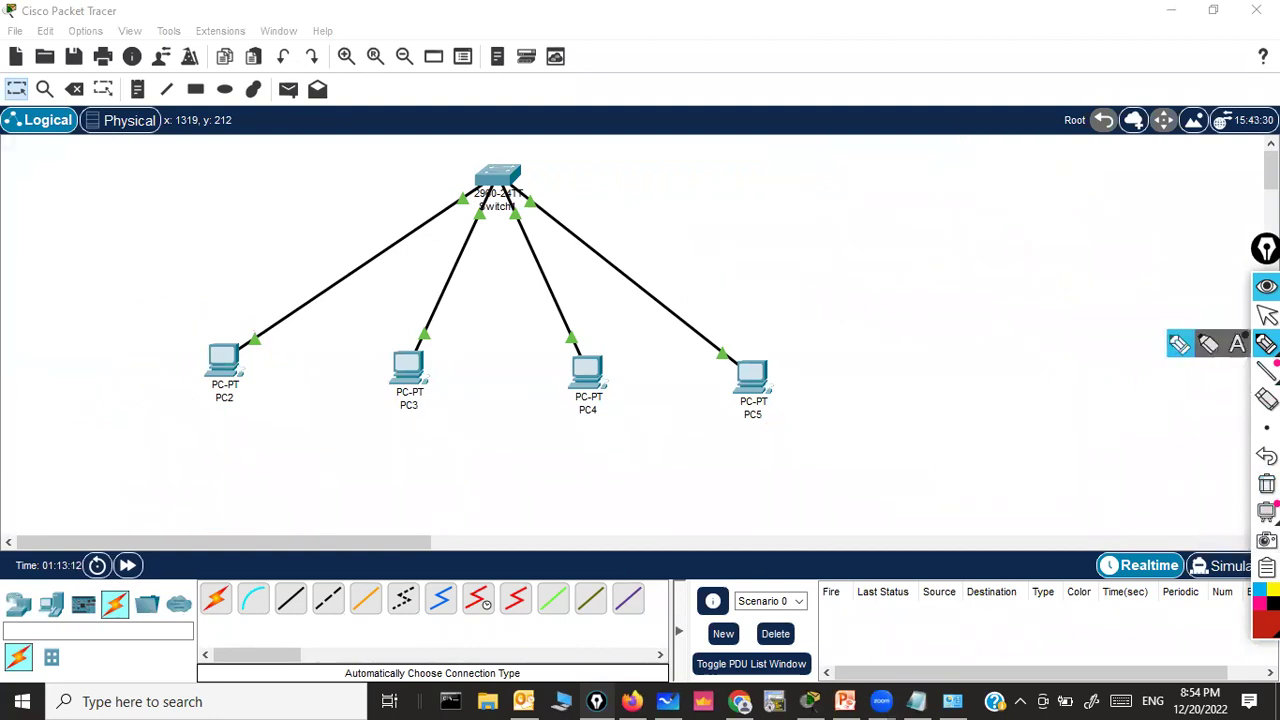
{"action": "left_click", "coordinate": [1267, 314]}
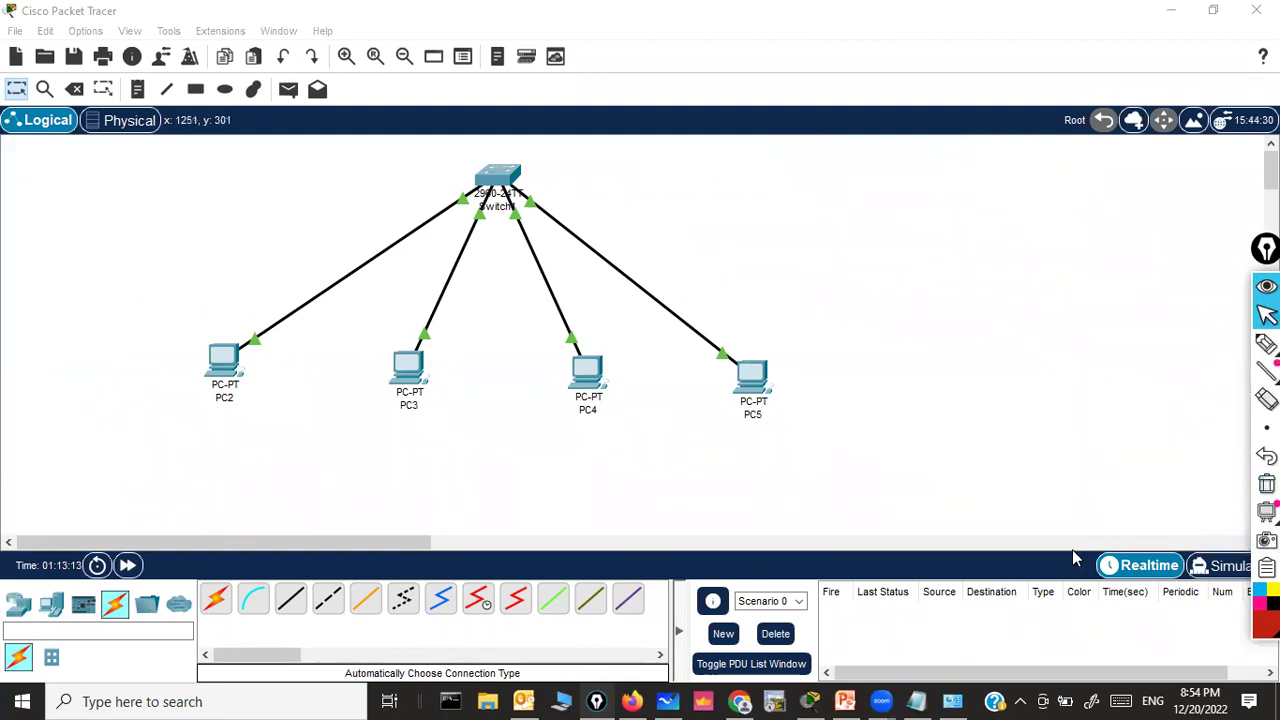
{"action": "left_click", "coordinate": [953, 700]}
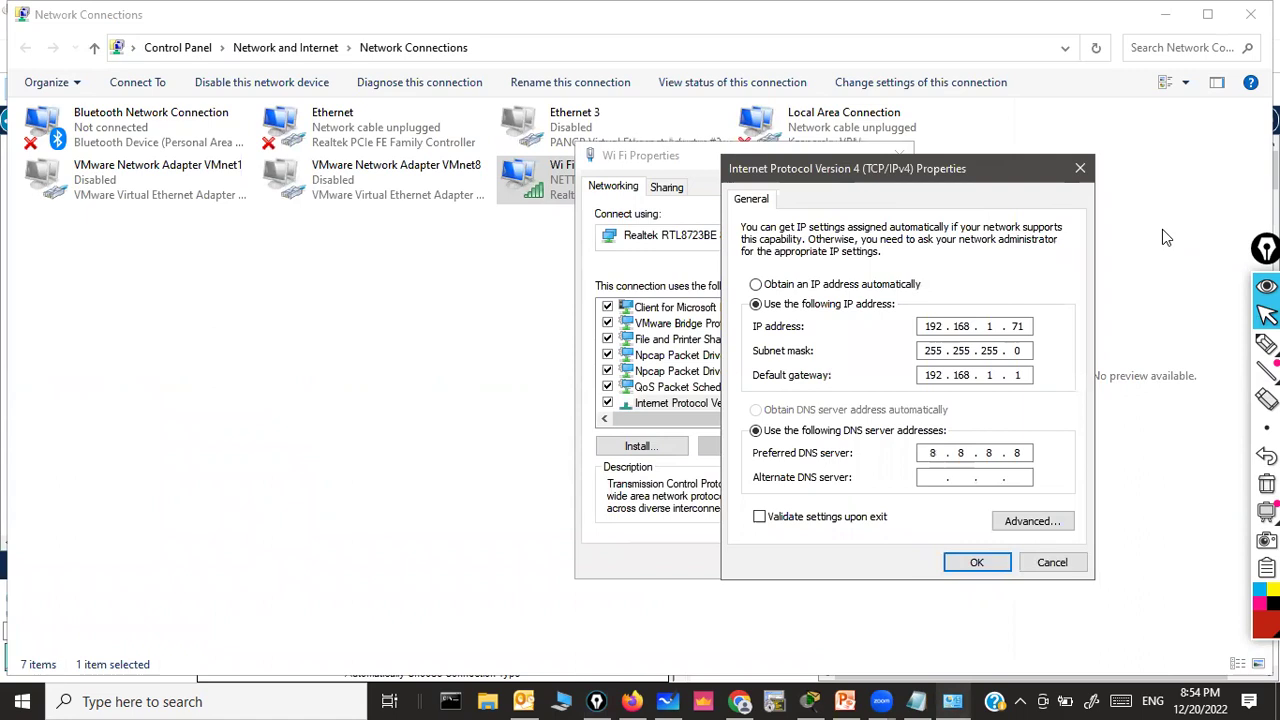
Step: Highlight the IPv4 properties title and the "Obtain an IP address automatically" option in red with the thickest highlighter
{"action": "left_click", "coordinate": [1267, 343]}
{"action": "left_click", "coordinate": [1267, 427]}
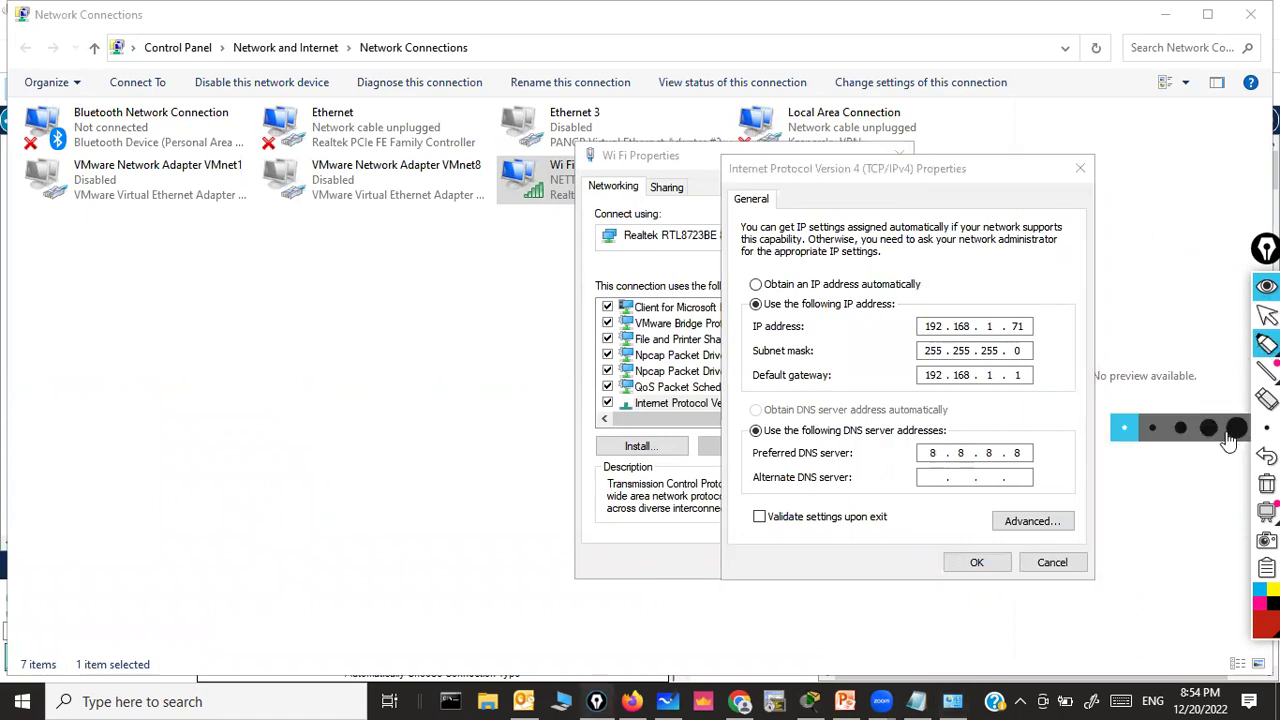
{"action": "left_click", "coordinate": [1225, 428]}
{"action": "mouse_move", "coordinate": [758, 180]}
{"action": "left_mouse_down"}
{"action": "mouse_move", "coordinate": [740, 168]}
{"action": "mouse_move", "coordinate": [975, 168]}
{"action": "left_mouse_up"}
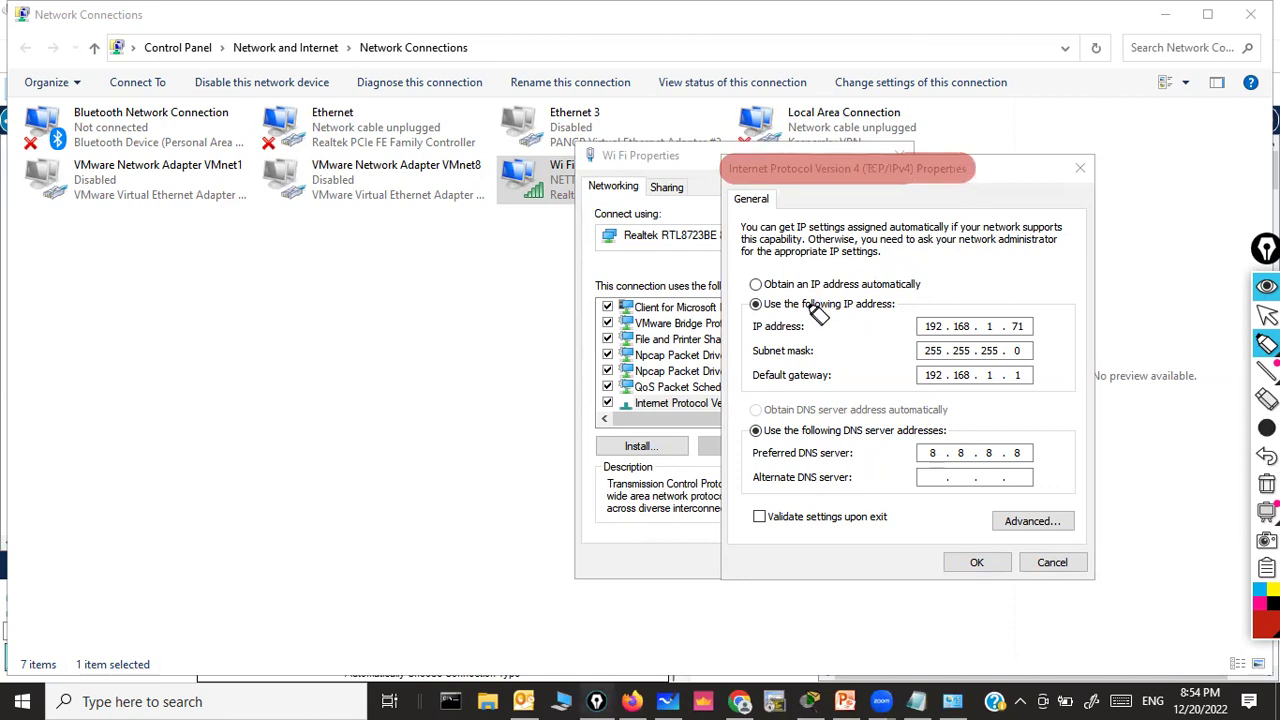
{"action": "left_click_drag", "start_coordinate": [755, 284], "coordinate": [932, 288]}
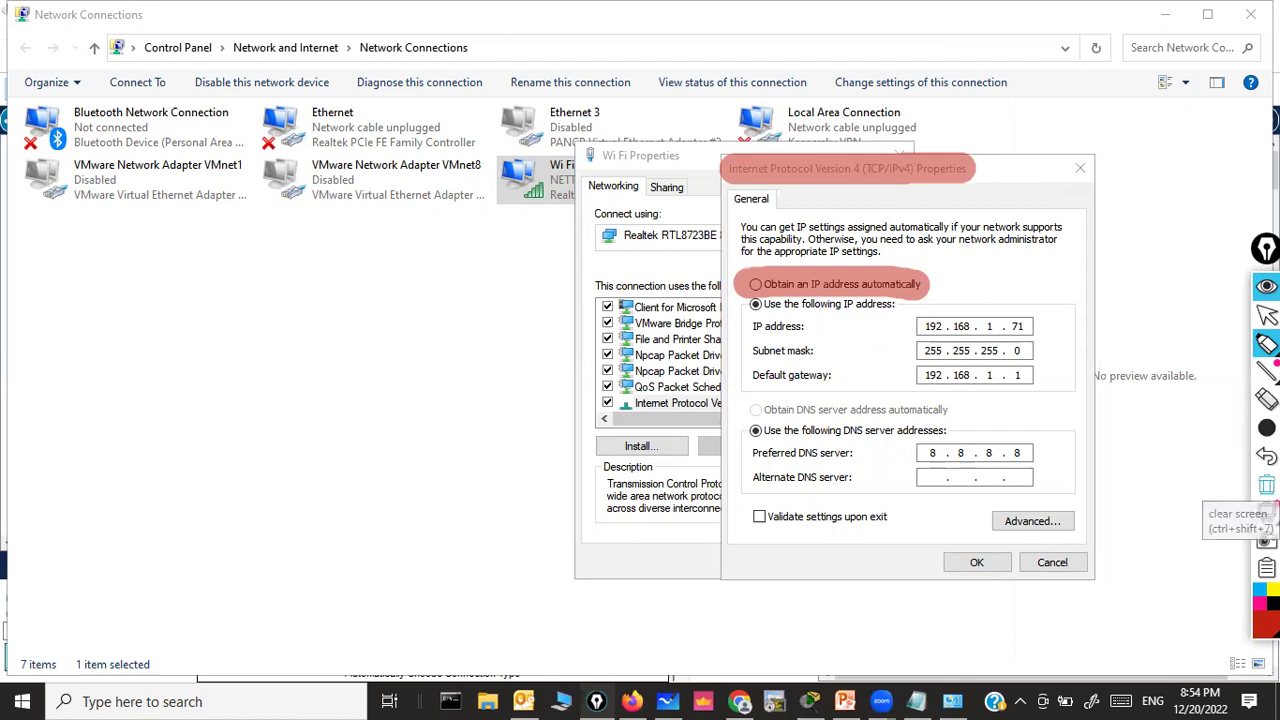
Step: Replace the highlights with one on "Obtain an IP address automatically", a large cross over the manual address fields and a tick above
{"action": "left_click", "coordinate": [1267, 484]}
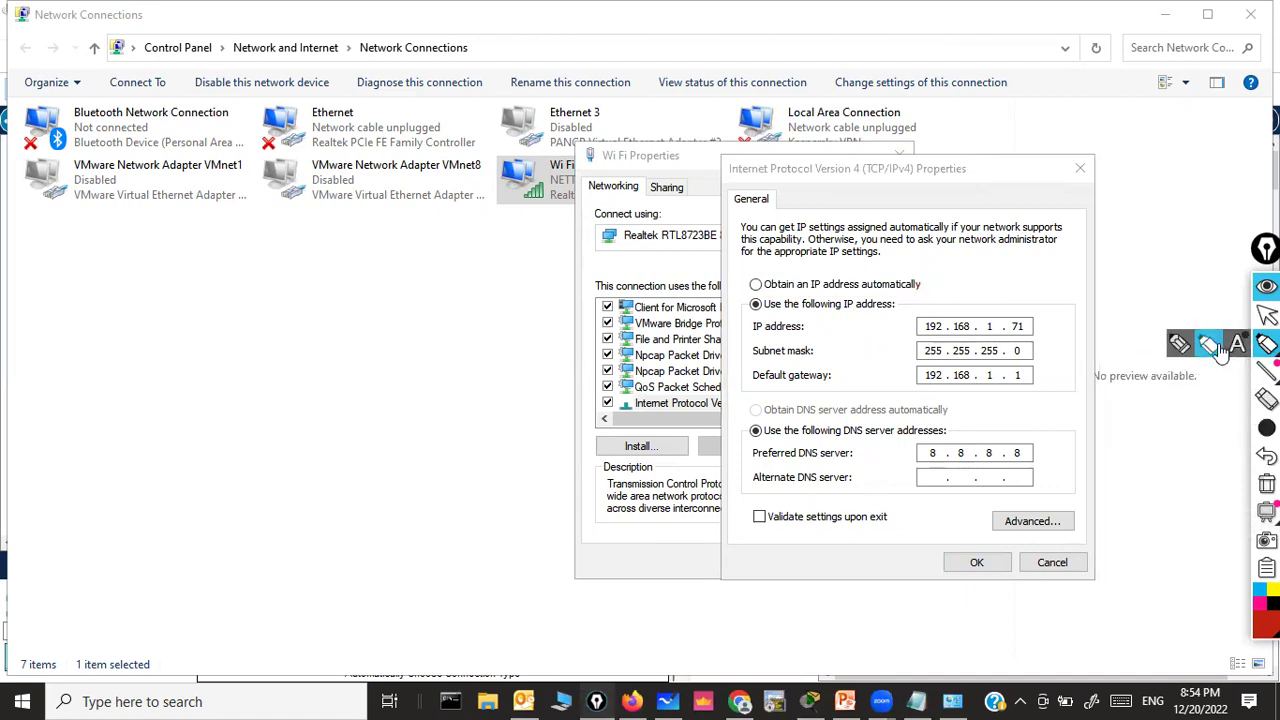
{"action": "left_click_drag", "start_coordinate": [758, 285], "coordinate": [918, 284]}
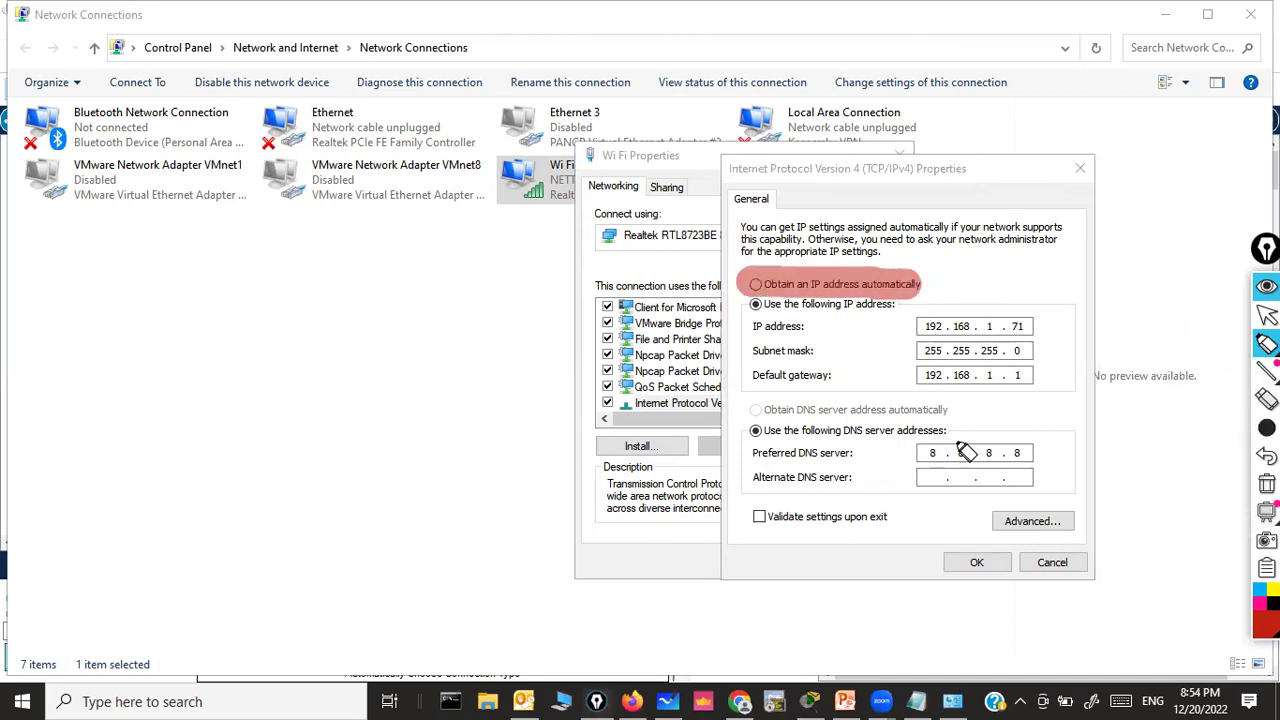
{"action": "left_click_drag", "start_coordinate": [1017, 324], "coordinate": [1010, 296]}
{"action": "left_click_drag", "start_coordinate": [983, 404], "coordinate": [905, 528]}
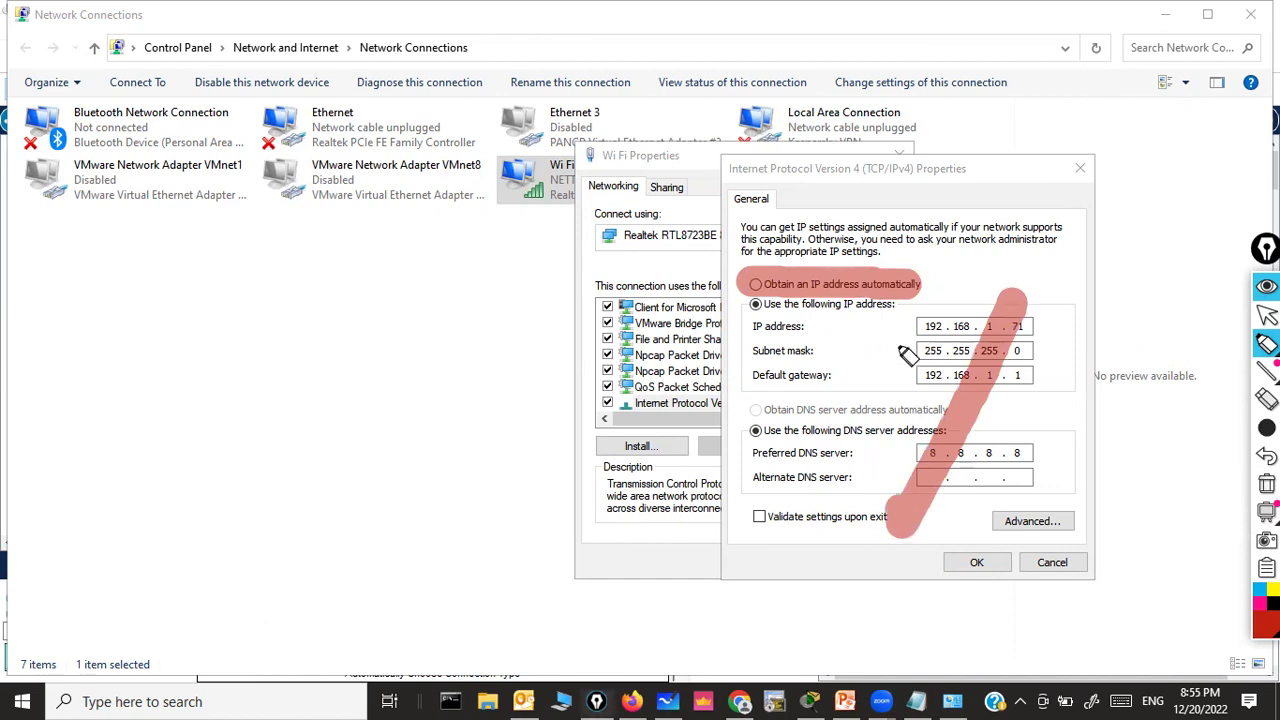
{"action": "left_click_drag", "start_coordinate": [893, 345], "coordinate": [1025, 548]}
{"action": "left_click_drag", "start_coordinate": [805, 185], "coordinate": [995, 152]}
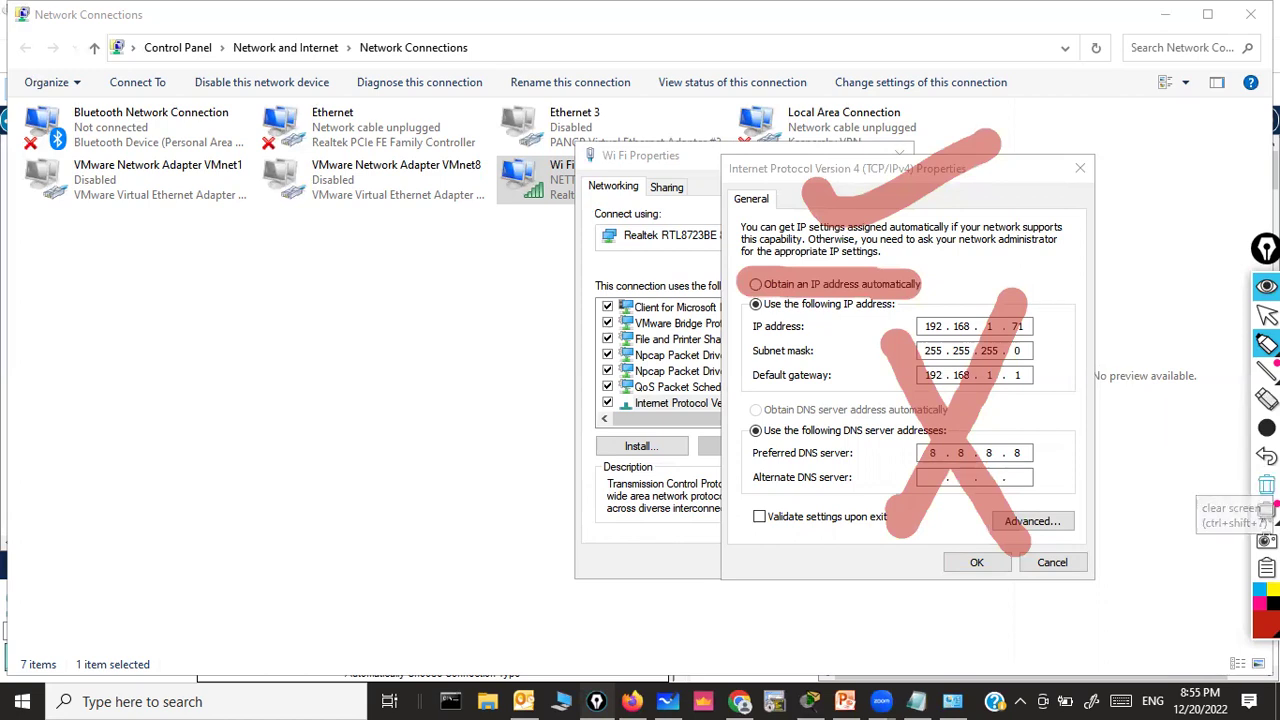
Step: Clear the marks and highlight the IP address, subnet mask and default gateway values plus the "Use the following IP address" option
{"action": "left_click", "coordinate": [1266, 483]}
{"action": "left_click_drag", "start_coordinate": [918, 330], "coordinate": [1045, 335]}
{"action": "left_click_drag", "start_coordinate": [905, 350], "coordinate": [1036, 358]}
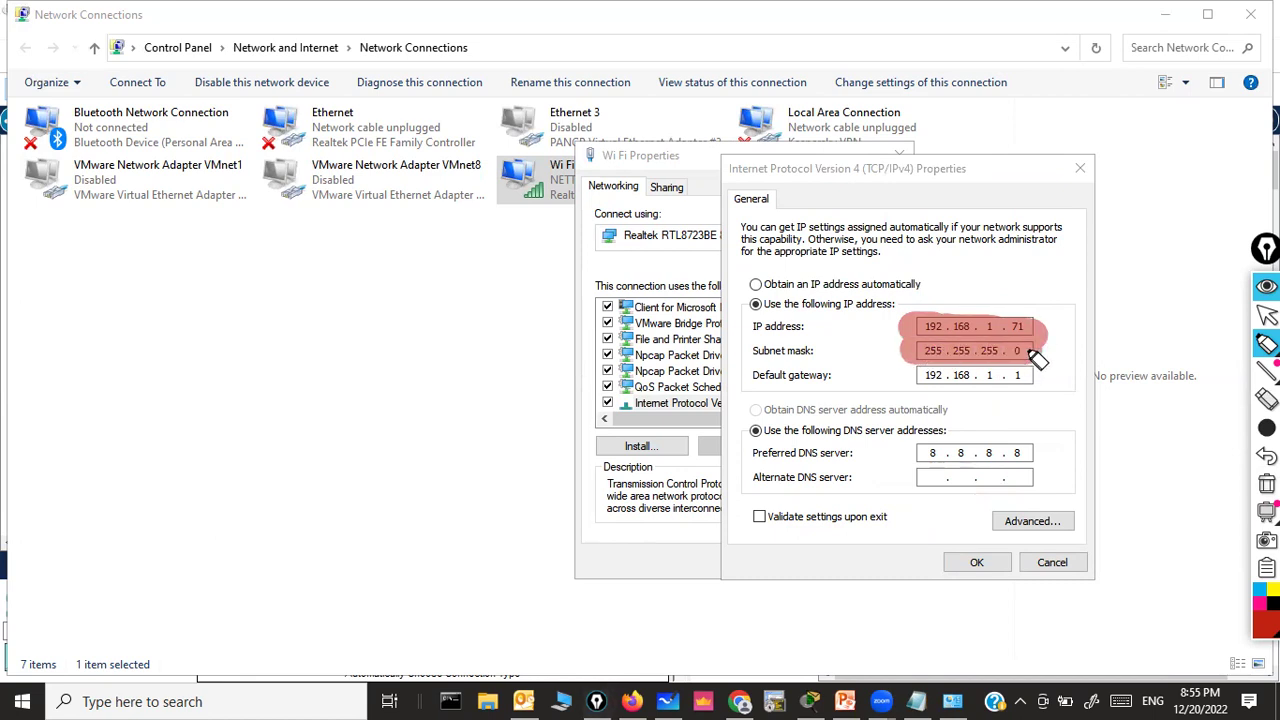
{"action": "left_click_drag", "start_coordinate": [908, 376], "coordinate": [1030, 380]}
{"action": "left_click_drag", "start_coordinate": [740, 305], "coordinate": [895, 305]}
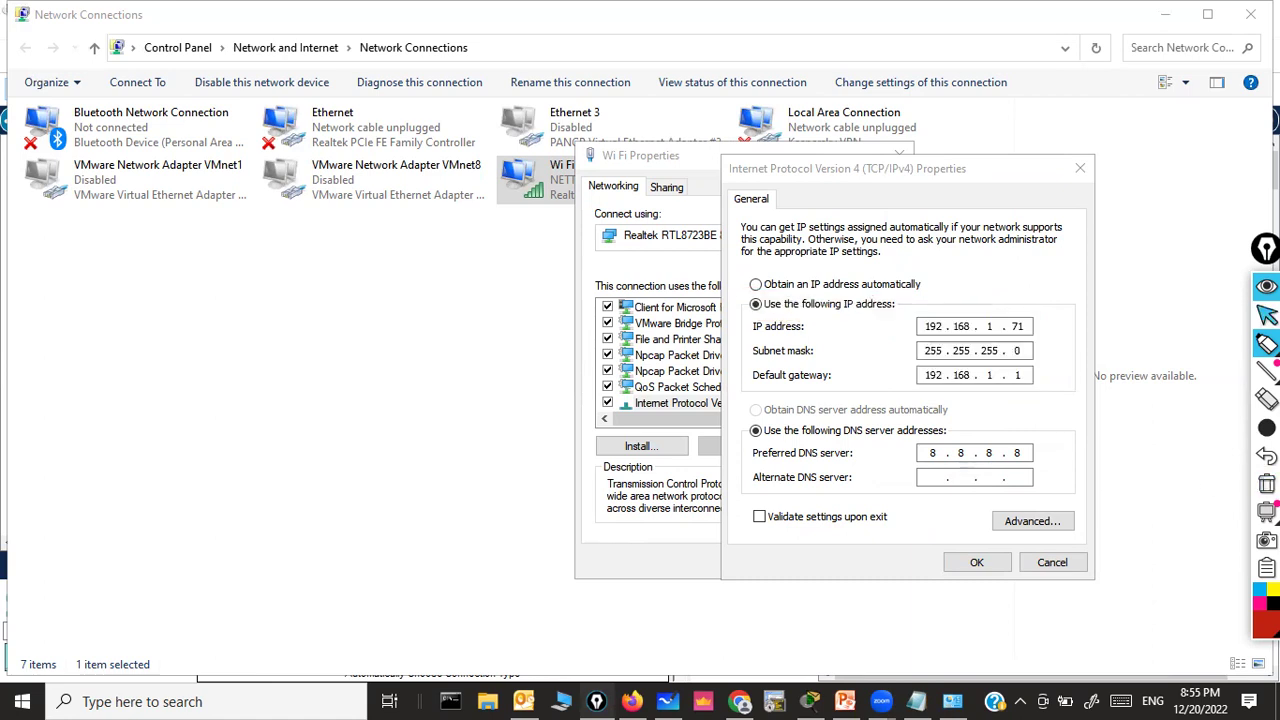
Step: Reselect the highlighter and highlight the whole IP address row of the IPv4 properties
{"action": "left_click", "coordinate": [1266, 344]}
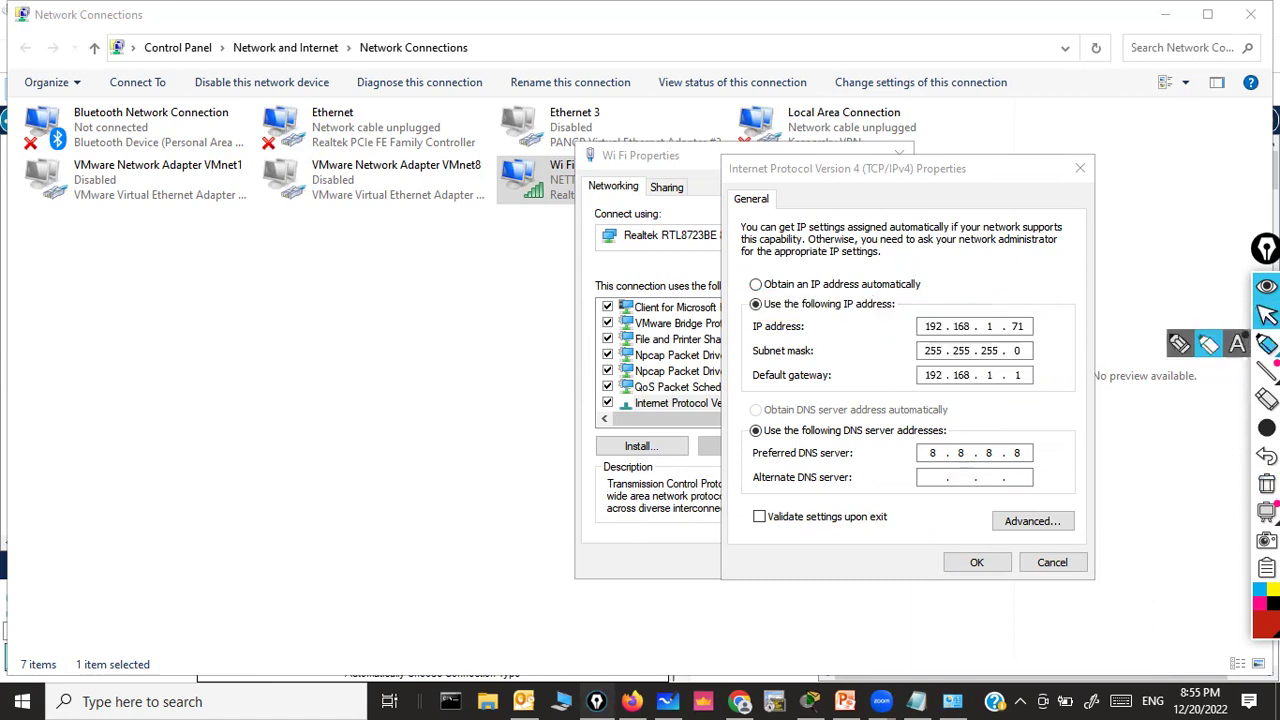
{"action": "left_click", "coordinate": [1210, 347]}
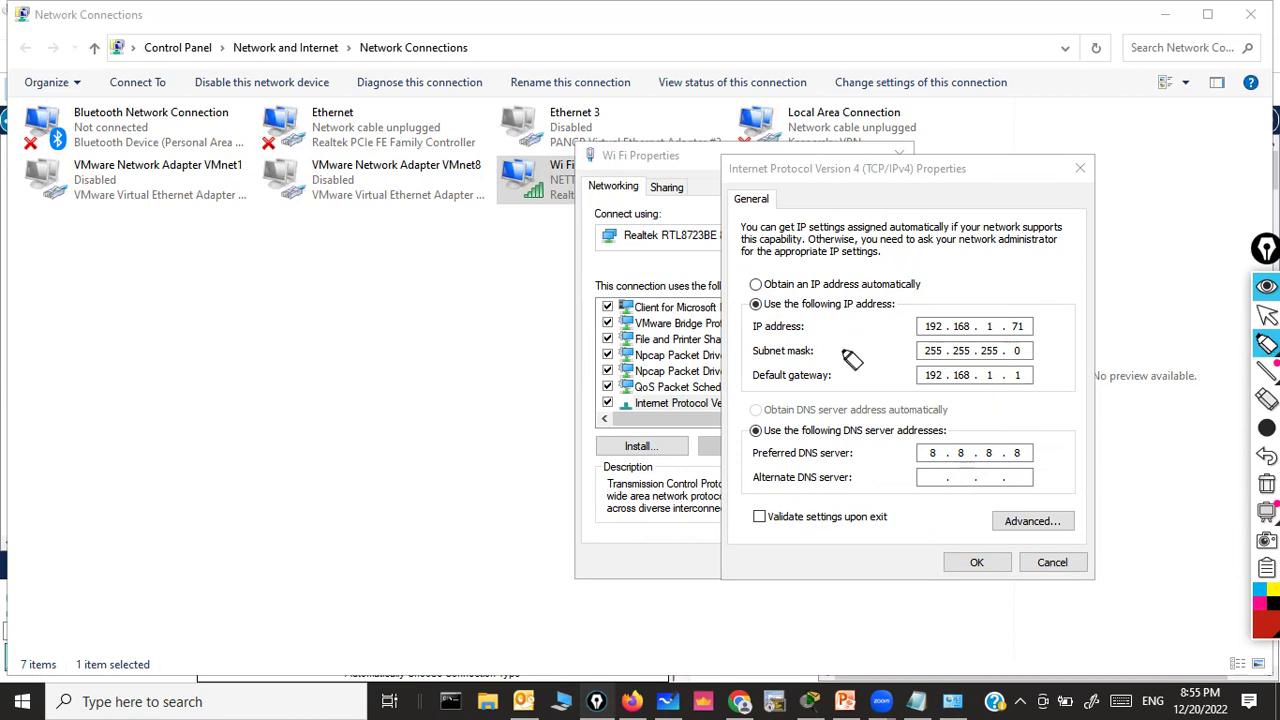
{"action": "left_click_drag", "start_coordinate": [732, 326], "coordinate": [1062, 326]}
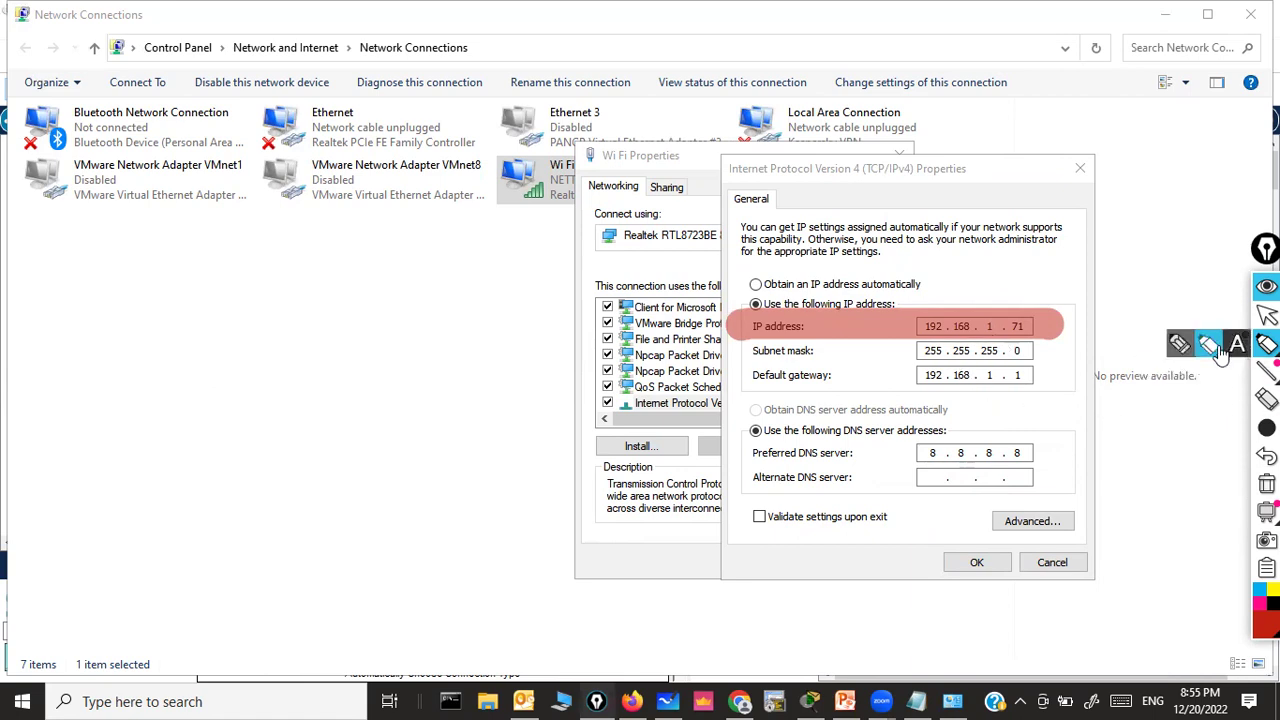
Step: With the thinnest red pen, draw a tick above the IP address value and a curved arrow from its label to the empty area
{"action": "mouse_move", "coordinate": [1162, 435]}
{"action": "left_click", "coordinate": [1125, 428]}
{"action": "left_click_drag", "start_coordinate": [916, 293], "coordinate": [1005, 256]}
{"action": "mouse_move", "coordinate": [778, 312]}
{"action": "left_mouse_down"}
{"action": "mouse_move", "coordinate": [548, 316]}
{"action": "mouse_move", "coordinate": [483, 351]}
{"action": "mouse_move", "coordinate": [485, 321]}
{"action": "mouse_move", "coordinate": [490, 388]}
{"action": "left_mouse_up"}
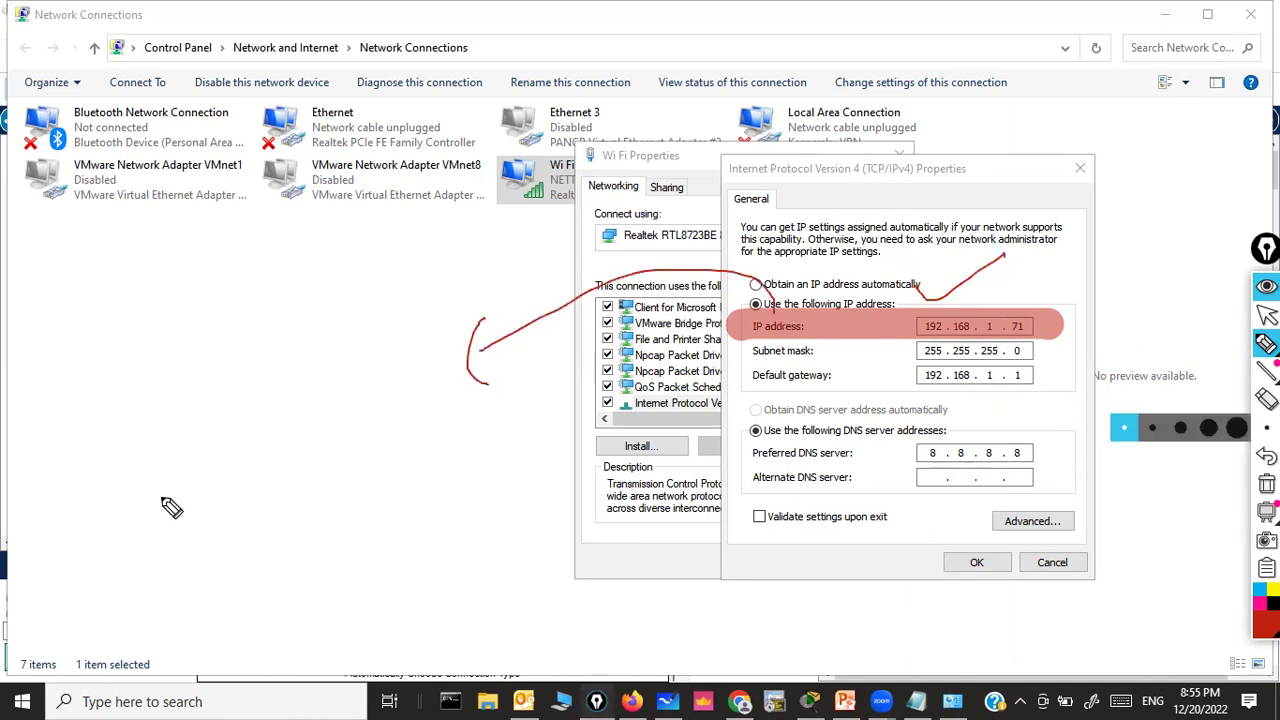
Step: Handwrite the example number 260.290 in the empty area of the Network Connections window and underline it
{"action": "left_click_drag", "start_coordinate": [161, 497], "coordinate": [199, 556]}
{"action": "left_click_drag", "start_coordinate": [231, 476], "coordinate": [268, 562]}
{"action": "left_click_drag", "start_coordinate": [300, 458], "coordinate": [343, 480]}
{"action": "mouse_move", "coordinate": [440, 455]}
{"action": "left_mouse_down"}
{"action": "mouse_move", "coordinate": [451, 494]}
{"action": "mouse_move", "coordinate": [547, 438]}
{"action": "mouse_move", "coordinate": [548, 486]}
{"action": "left_mouse_up"}
{"action": "left_click_drag", "start_coordinate": [640, 428], "coordinate": [592, 424]}
{"action": "left_click", "coordinate": [395, 484]}
{"action": "left_click_drag", "start_coordinate": [650, 482], "coordinate": [690, 472]}
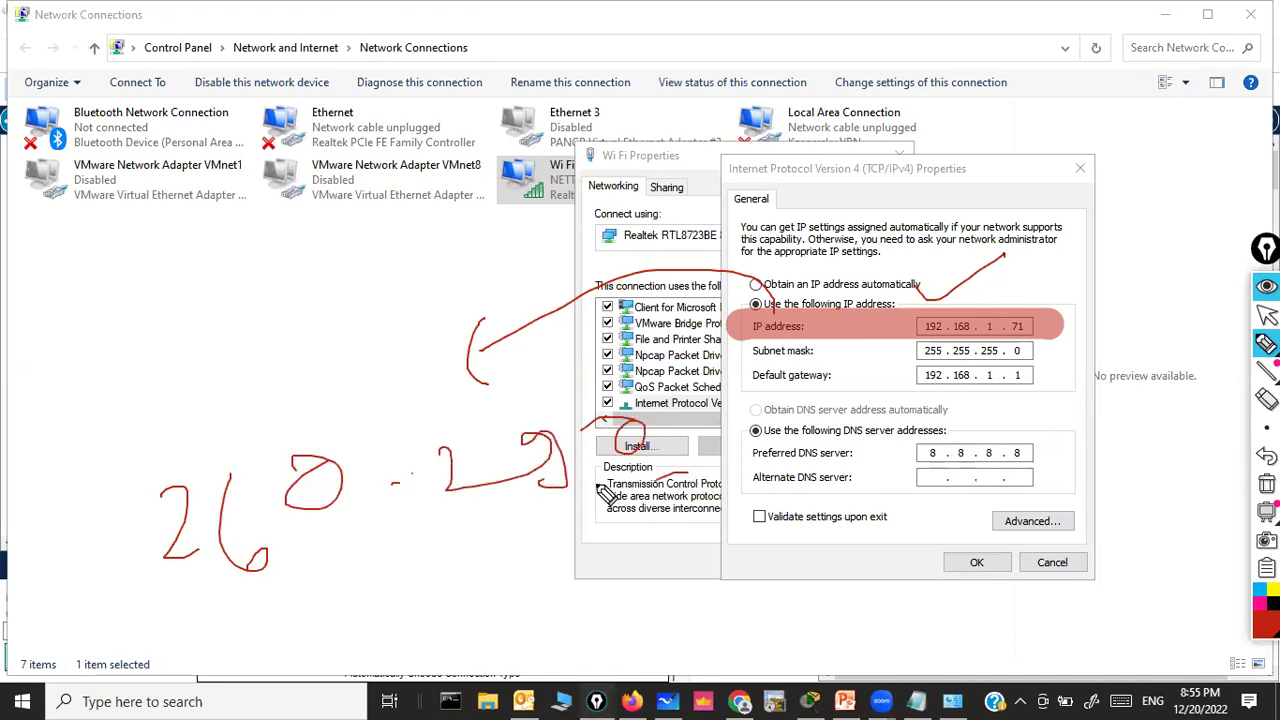
{"action": "left_click_drag", "start_coordinate": [224, 588], "coordinate": [670, 531]}
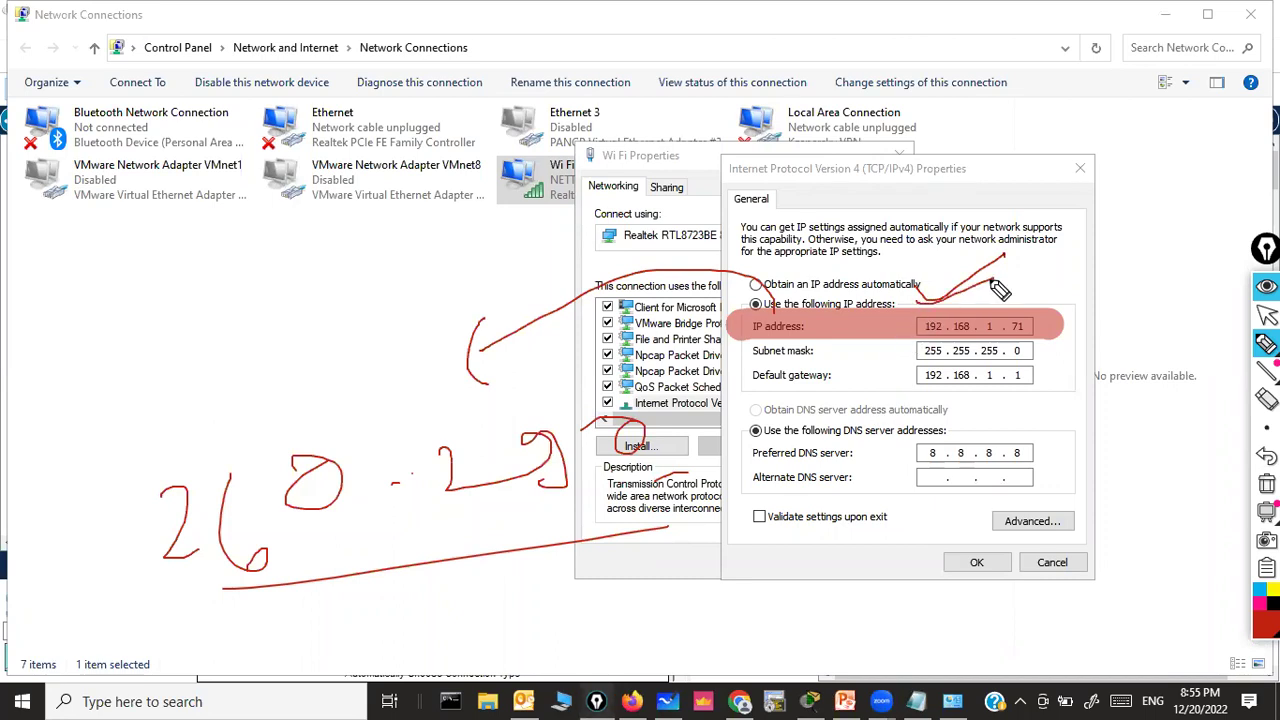
Step: Clear the annotations, cancel the IPv4 and Wi-Fi properties, and return to the Packet Tracer topology
{"action": "left_click", "coordinate": [1267, 484]}
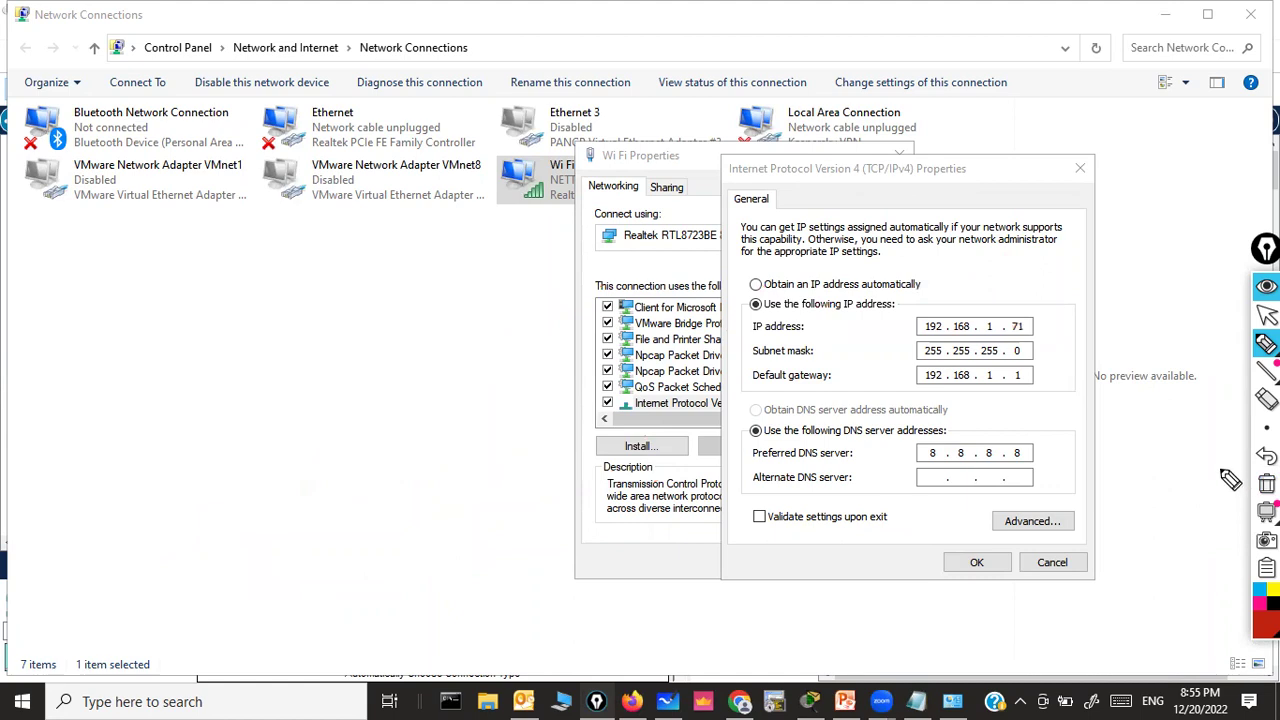
{"action": "mouse_move", "coordinate": [1022, 300]}
{"action": "left_mouse_down"}
{"action": "mouse_move", "coordinate": [913, 323]}
{"action": "mouse_move", "coordinate": [948, 427]}
{"action": "mouse_move", "coordinate": [1095, 330]}
{"action": "mouse_move", "coordinate": [1025, 305]}
{"action": "left_mouse_up"}
{"action": "left_click", "coordinate": [1267, 484]}
{"action": "left_click", "coordinate": [1267, 314]}
{"action": "left_click", "coordinate": [1052, 562]}
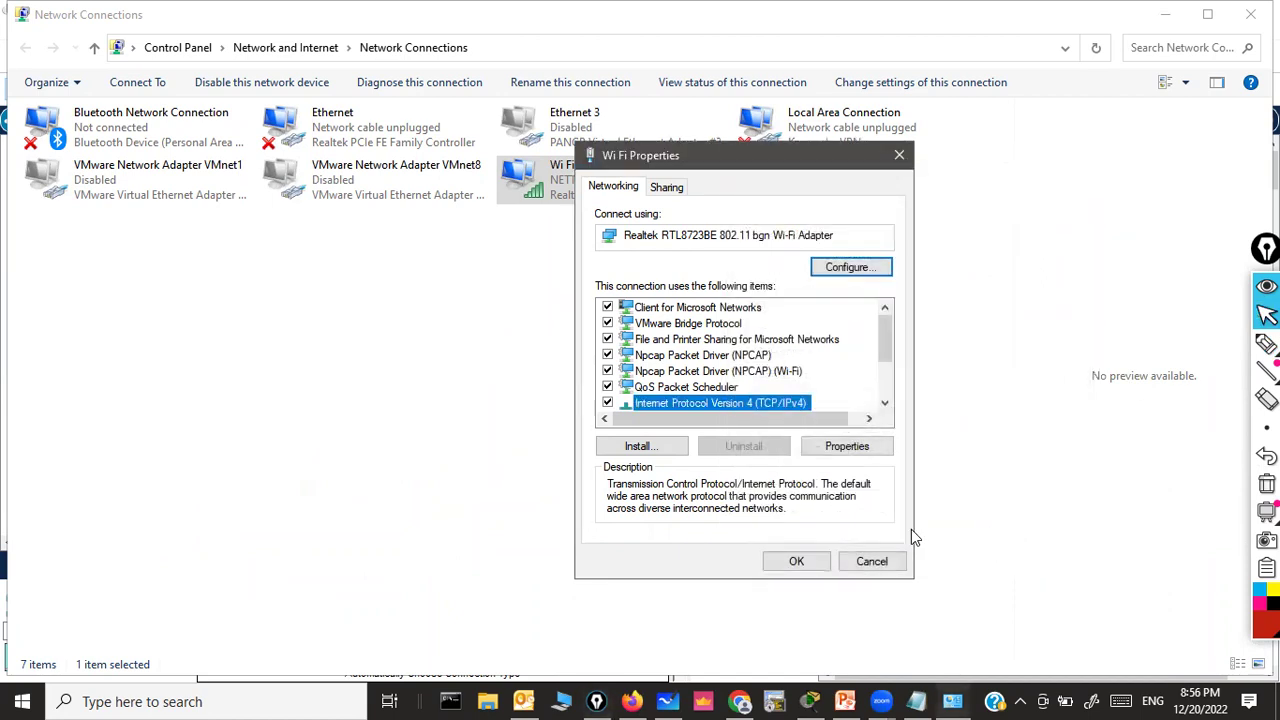
{"action": "left_click", "coordinate": [871, 561]}
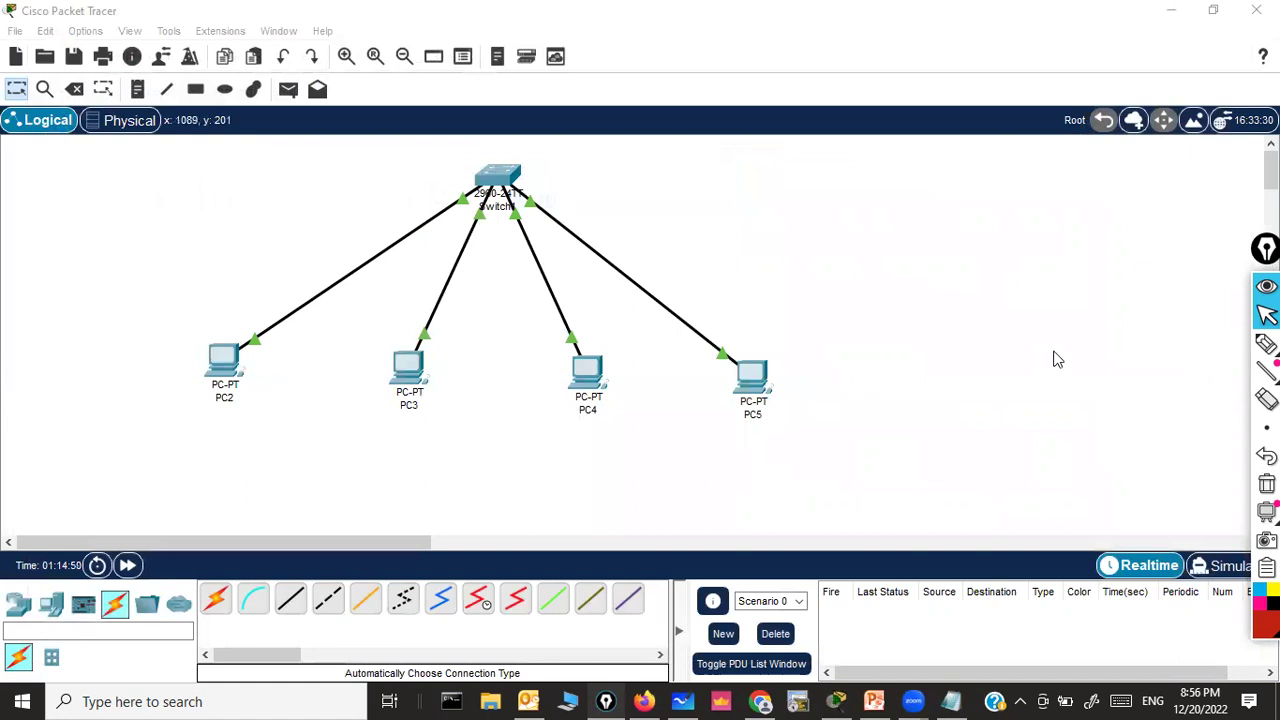
Step: With the second-thinnest red pen, trace the four cables between the switch and the PCs and add a stroke beside the switch
{"action": "left_click", "coordinate": [1267, 343]}
{"action": "left_click", "coordinate": [1267, 428]}
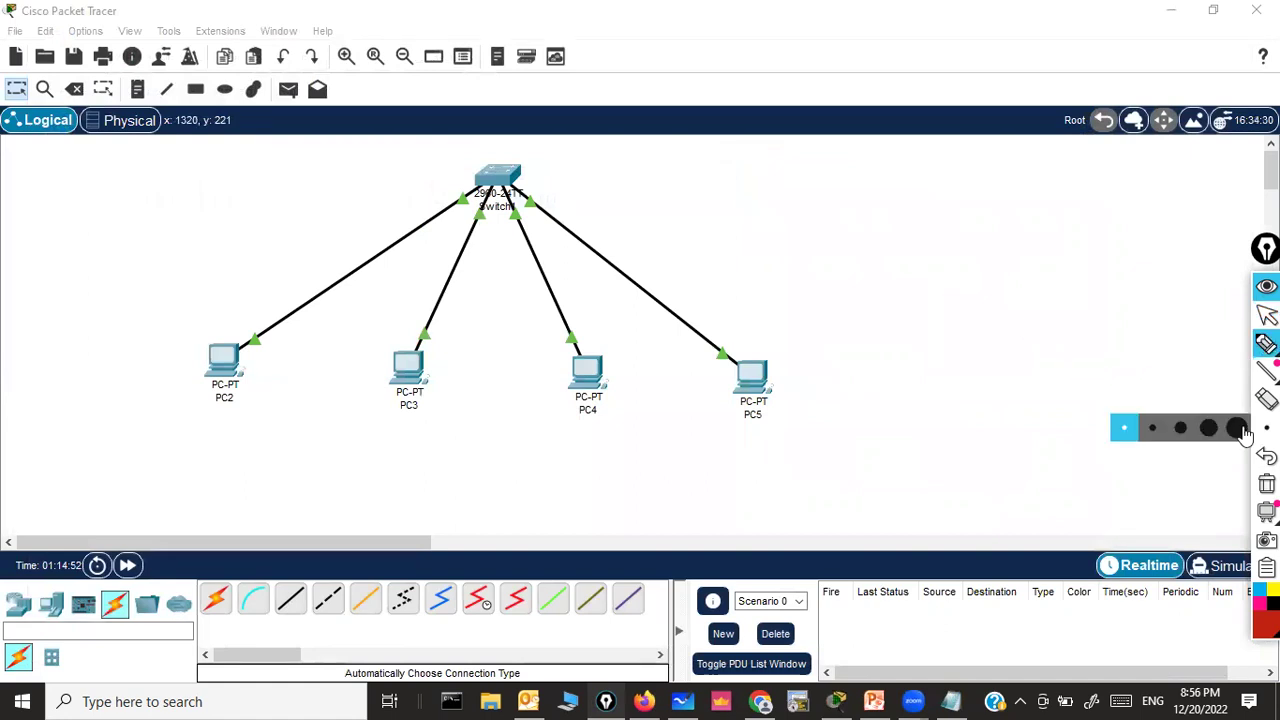
{"action": "left_click", "coordinate": [1152, 428]}
{"action": "mouse_move", "coordinate": [242, 346]}
{"action": "left_mouse_down"}
{"action": "mouse_move", "coordinate": [345, 268]}
{"action": "mouse_move", "coordinate": [489, 194]}
{"action": "mouse_move", "coordinate": [420, 352]}
{"action": "left_mouse_up"}
{"action": "left_click_drag", "start_coordinate": [512, 206], "coordinate": [575, 345]}
{"action": "left_click_drag", "start_coordinate": [528, 196], "coordinate": [725, 355]}
{"action": "left_click_drag", "start_coordinate": [566, 165], "coordinate": [710, 148]}
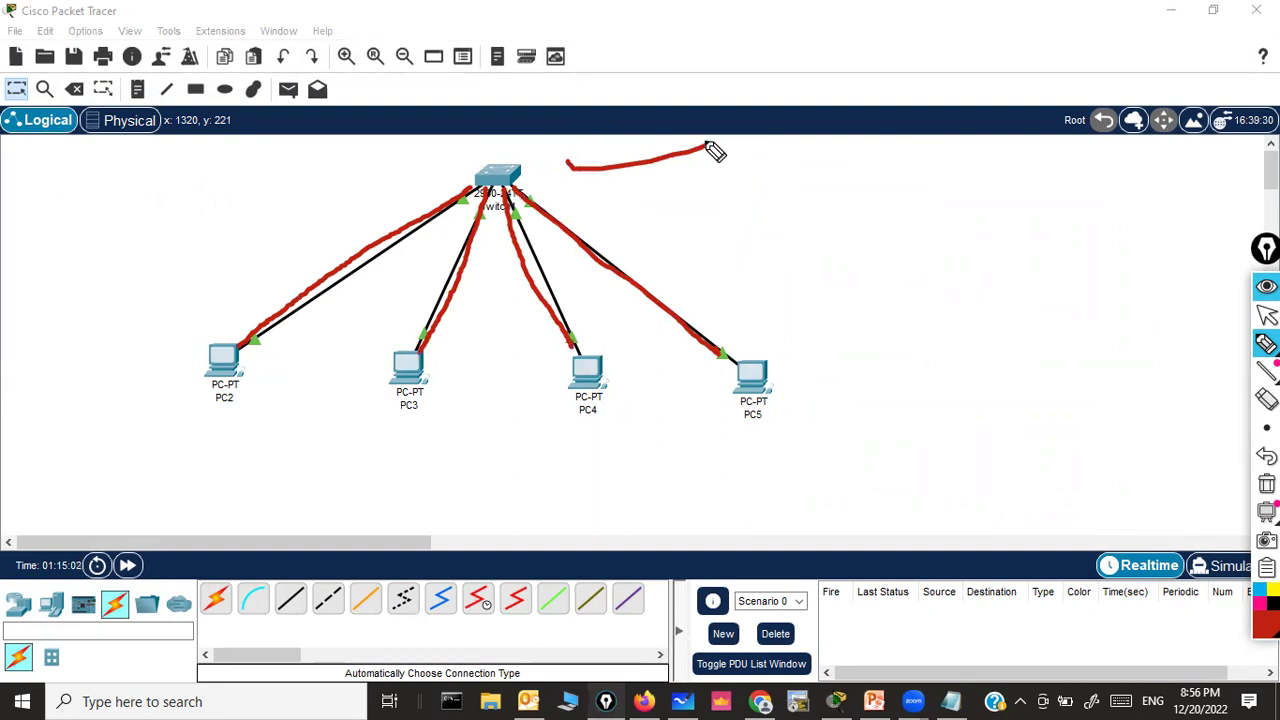
Step: Clear the traced lines and draw a brace-shaped double-headed arrow spanning PC2 to PC5 beneath the computers
{"action": "left_click", "coordinate": [1266, 484]}
{"action": "mouse_move", "coordinate": [255, 414]}
{"action": "left_mouse_down"}
{"action": "mouse_move", "coordinate": [438, 460]}
{"action": "mouse_move", "coordinate": [817, 470]}
{"action": "left_mouse_up"}
{"action": "left_click_drag", "start_coordinate": [254, 420], "coordinate": [258, 406]}
{"action": "left_click_drag", "start_coordinate": [819, 457], "coordinate": [810, 471]}
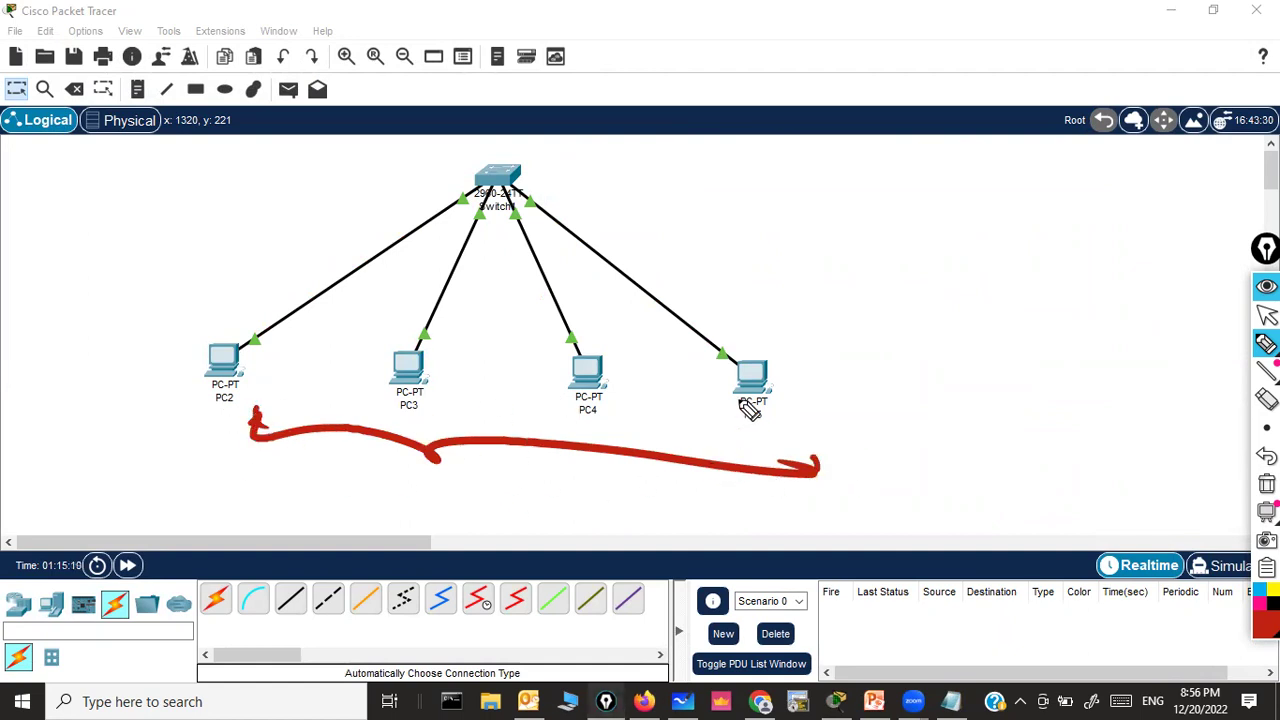
Step: Circle each of the four computers PC5, PC4, PC3 and PC2 in red
{"action": "left_click_drag", "start_coordinate": [762, 341], "coordinate": [718, 352]}
{"action": "left_click_drag", "start_coordinate": [493, 336], "coordinate": [600, 332]}
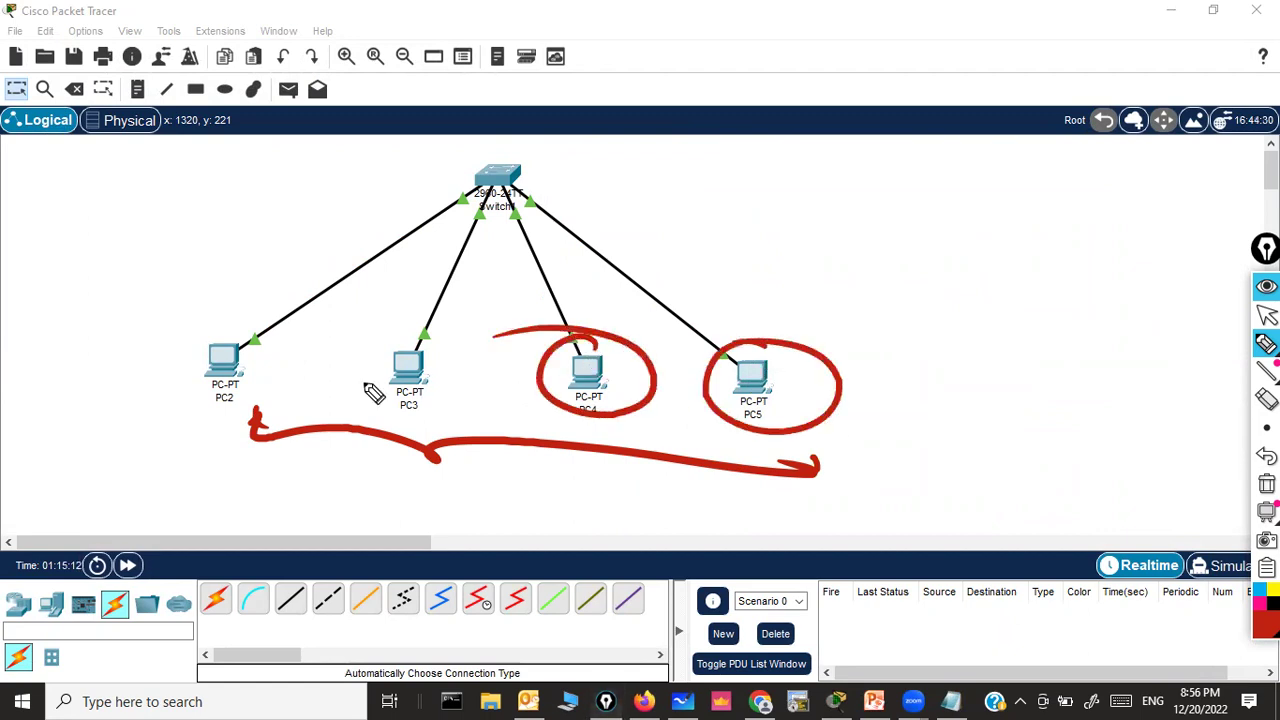
{"action": "left_click_drag", "start_coordinate": [430, 328], "coordinate": [258, 340]}
{"action": "mouse_move", "coordinate": [213, 378]}
{"action": "left_mouse_down"}
{"action": "mouse_move", "coordinate": [157, 411]}
{"action": "mouse_move", "coordinate": [104, 347]}
{"action": "left_mouse_up"}
Step: Handwrite and underline "H.N." beside the topology, adding two curved arrows pointing to it and short dashes next to it
{"action": "mouse_move", "coordinate": [857, 157]}
{"action": "left_mouse_down"}
{"action": "mouse_move", "coordinate": [857, 208]}
{"action": "mouse_move", "coordinate": [884, 208]}
{"action": "mouse_move", "coordinate": [893, 183]}
{"action": "mouse_move", "coordinate": [982, 192]}
{"action": "left_mouse_up"}
{"action": "left_click", "coordinate": [916, 187]}
{"action": "left_click", "coordinate": [1003, 188]}
{"action": "left_click_drag", "start_coordinate": [883, 224], "coordinate": [1020, 222]}
{"action": "mouse_move", "coordinate": [996, 376]}
{"action": "left_mouse_down"}
{"action": "mouse_move", "coordinate": [1004, 327]}
{"action": "mouse_move", "coordinate": [963, 262]}
{"action": "left_mouse_up"}
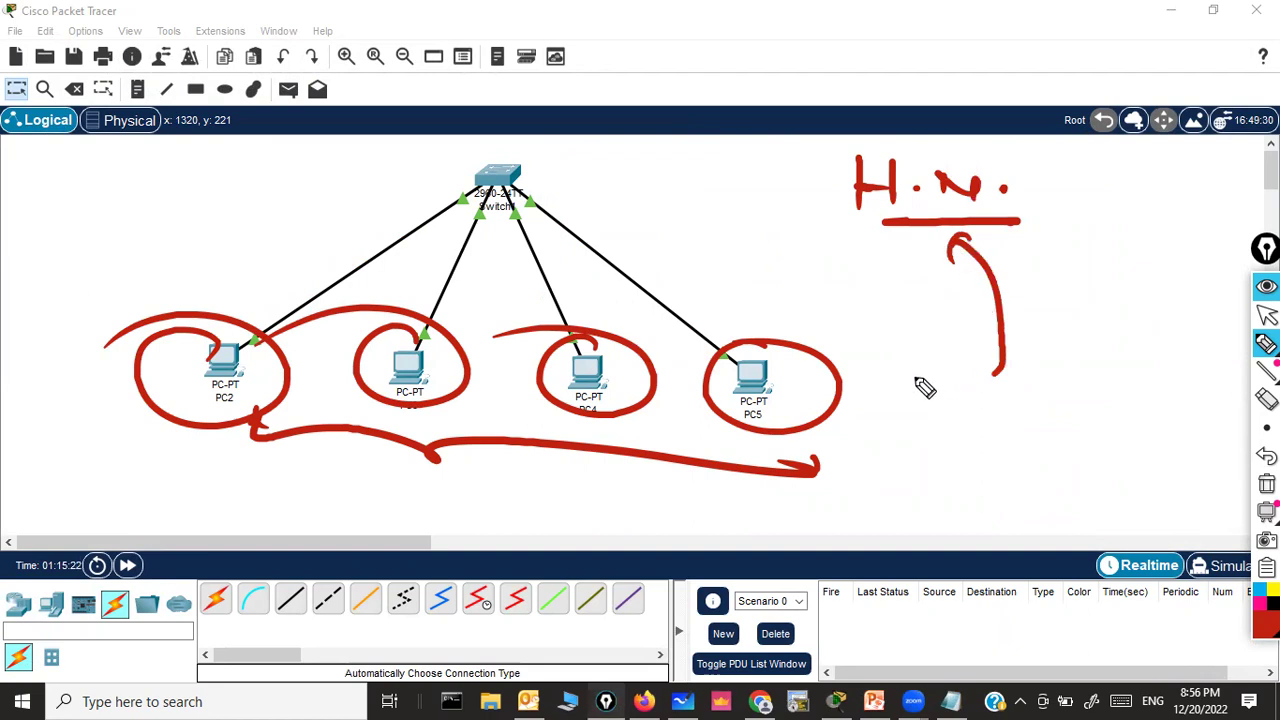
{"action": "mouse_move", "coordinate": [907, 372]}
{"action": "left_mouse_down"}
{"action": "mouse_move", "coordinate": [916, 253]}
{"action": "mouse_move", "coordinate": [906, 302]}
{"action": "left_mouse_up"}
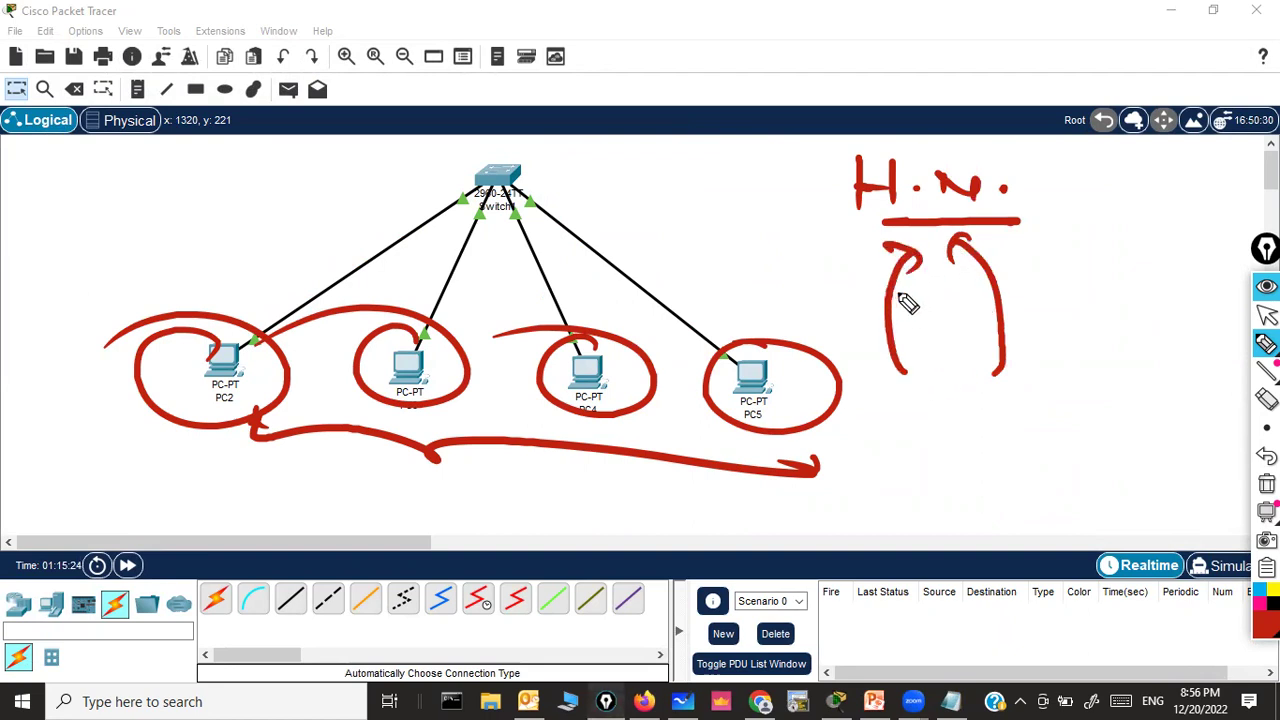
{"action": "left_click_drag", "start_coordinate": [1050, 186], "coordinate": [1088, 177]}
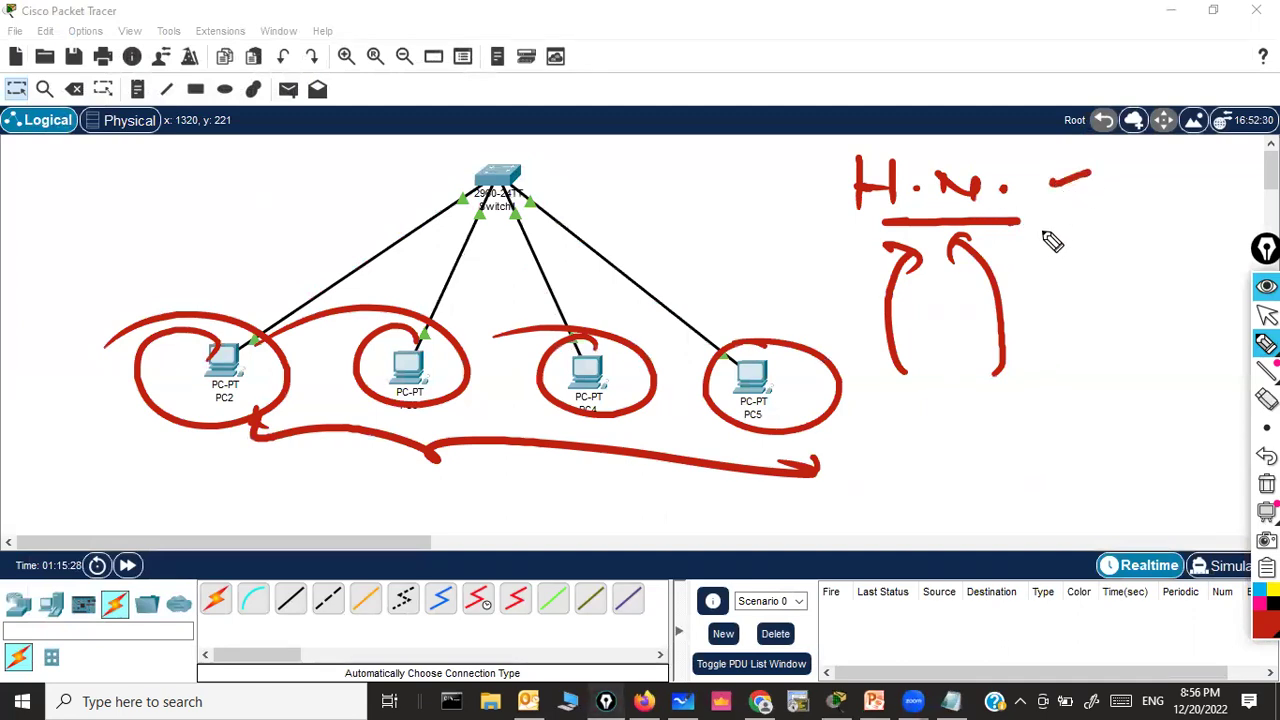
{"action": "mouse_move", "coordinate": [1046, 215]}
{"action": "left_mouse_down"}
{"action": "mouse_move", "coordinate": [1078, 208]}
{"action": "mouse_move", "coordinate": [1076, 236]}
{"action": "left_mouse_up"}
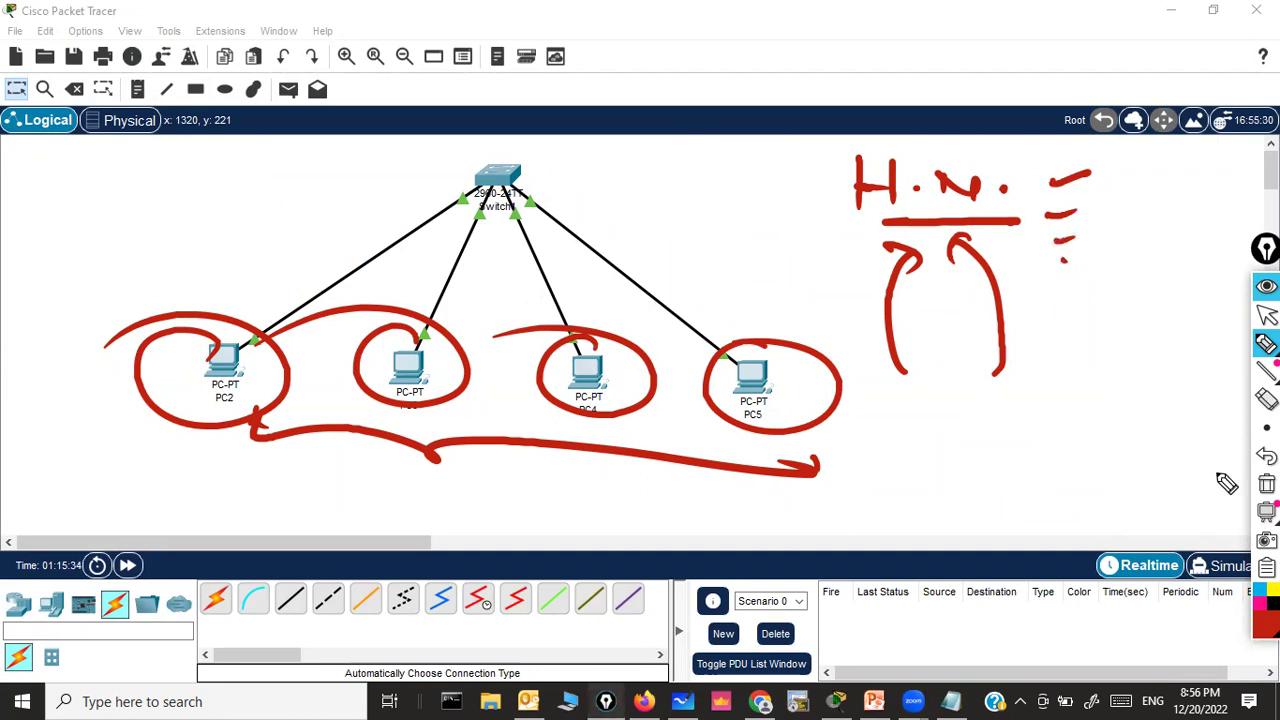
Step: Clear the annotations, then handwrite and underline "LAN" beside the topology
{"action": "left_click", "coordinate": [1266, 511]}
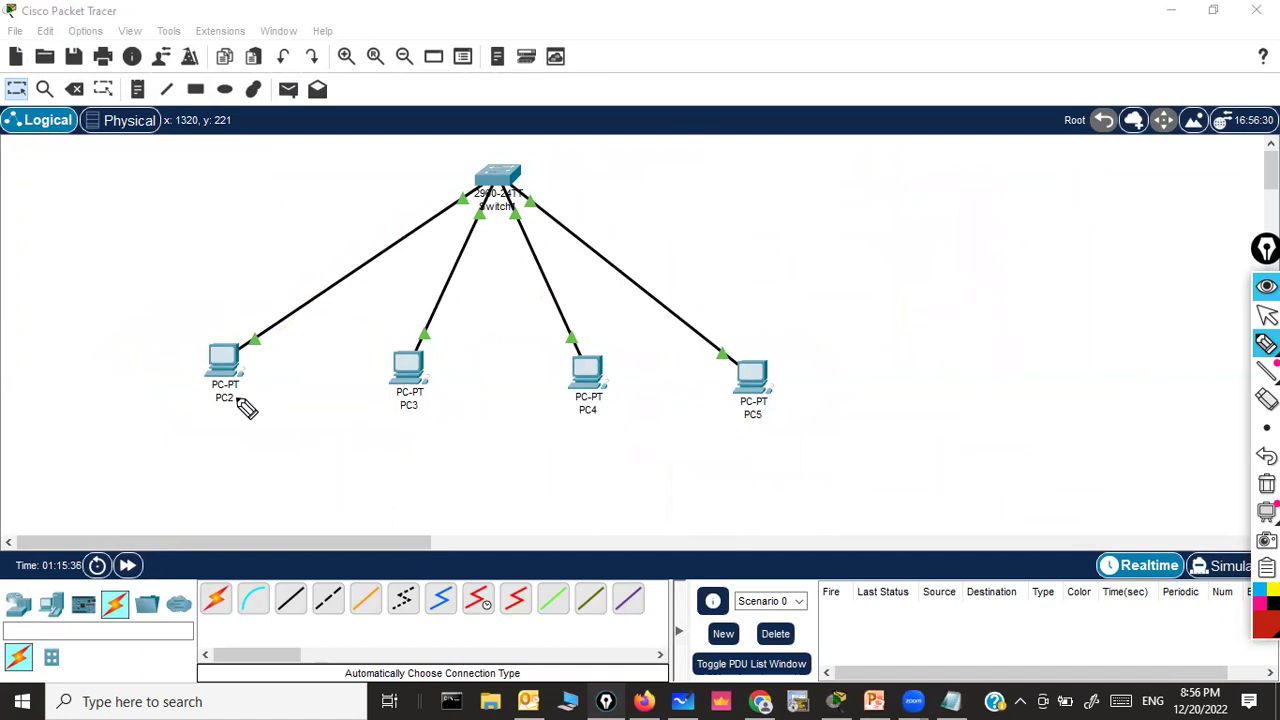
{"action": "mouse_move", "coordinate": [900, 155]}
{"action": "left_mouse_down"}
{"action": "mouse_move", "coordinate": [910, 192]}
{"action": "mouse_move", "coordinate": [992, 181]}
{"action": "mouse_move", "coordinate": [1020, 199]}
{"action": "mouse_move", "coordinate": [1052, 174]}
{"action": "mouse_move", "coordinate": [1084, 166]}
{"action": "left_mouse_up"}
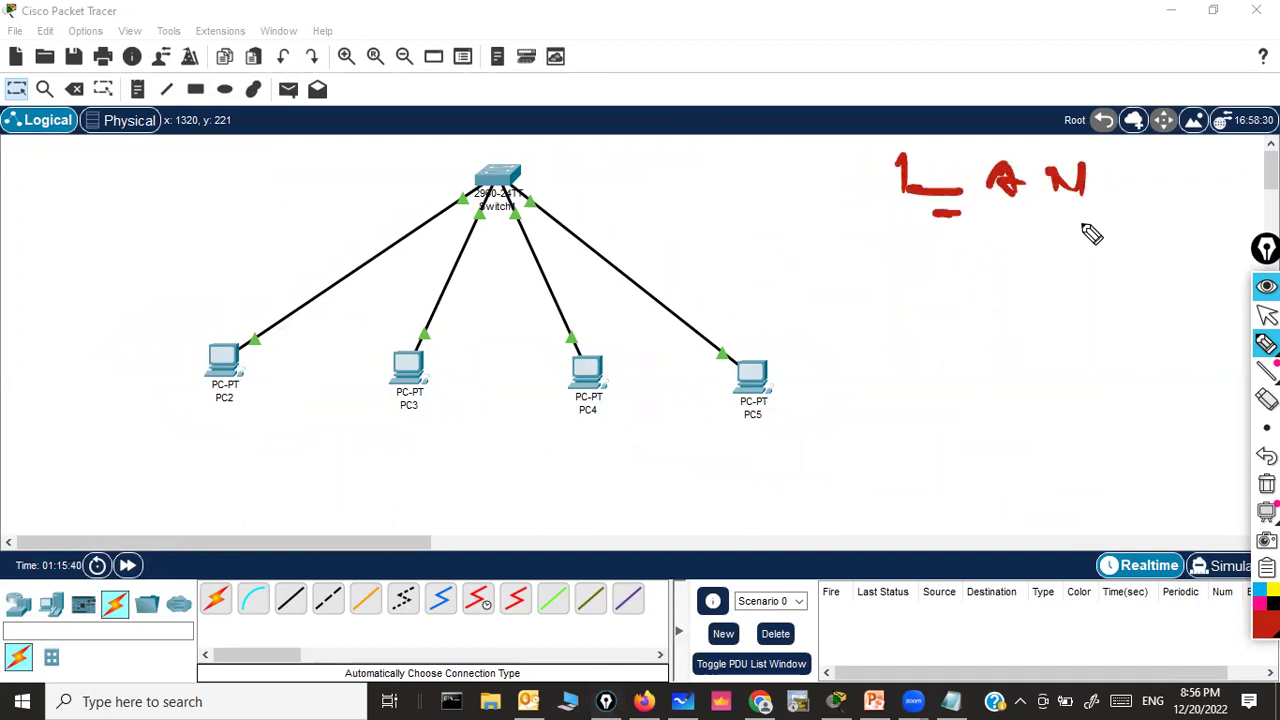
{"action": "left_click_drag", "start_coordinate": [933, 212], "coordinate": [1101, 225]}
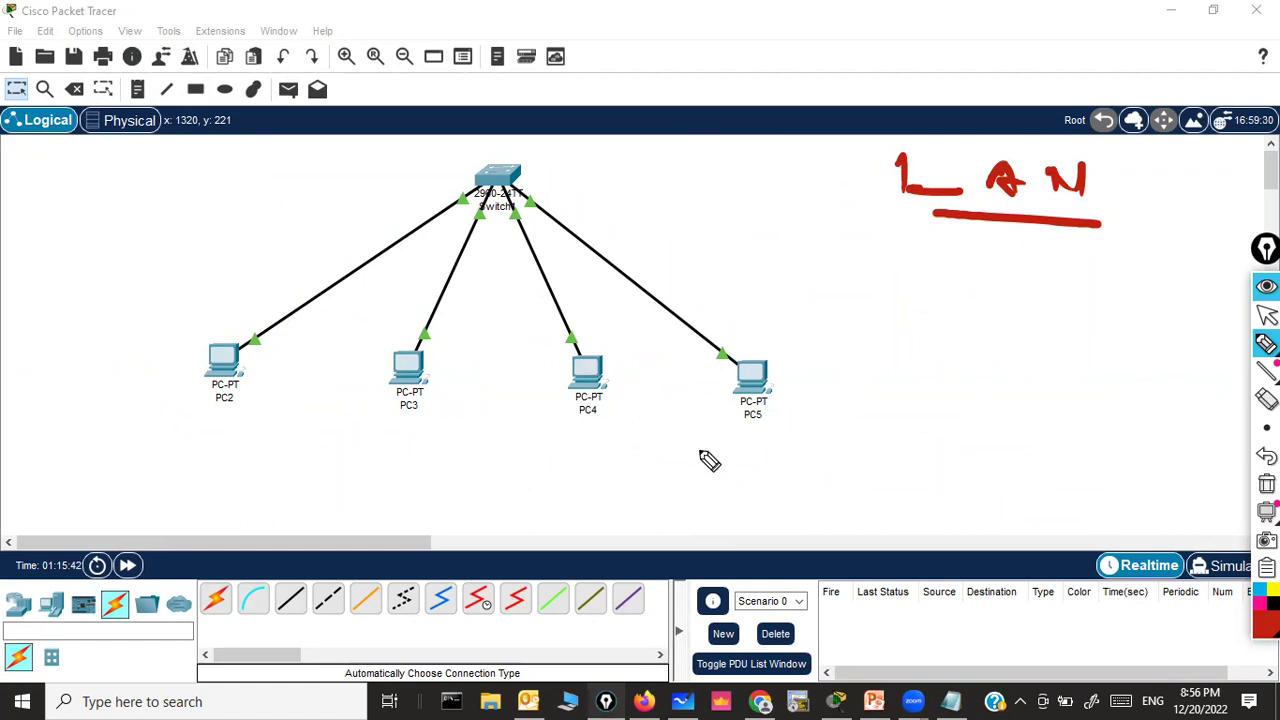
Step: Place a red mark beneath each of the four PCs and circle PC2
{"action": "left_click_drag", "start_coordinate": [194, 423], "coordinate": [242, 413]}
{"action": "left_click_drag", "start_coordinate": [420, 422], "coordinate": [448, 413]}
{"action": "left_click_drag", "start_coordinate": [600, 428], "coordinate": [623, 427]}
{"action": "left_click", "coordinate": [751, 427]}
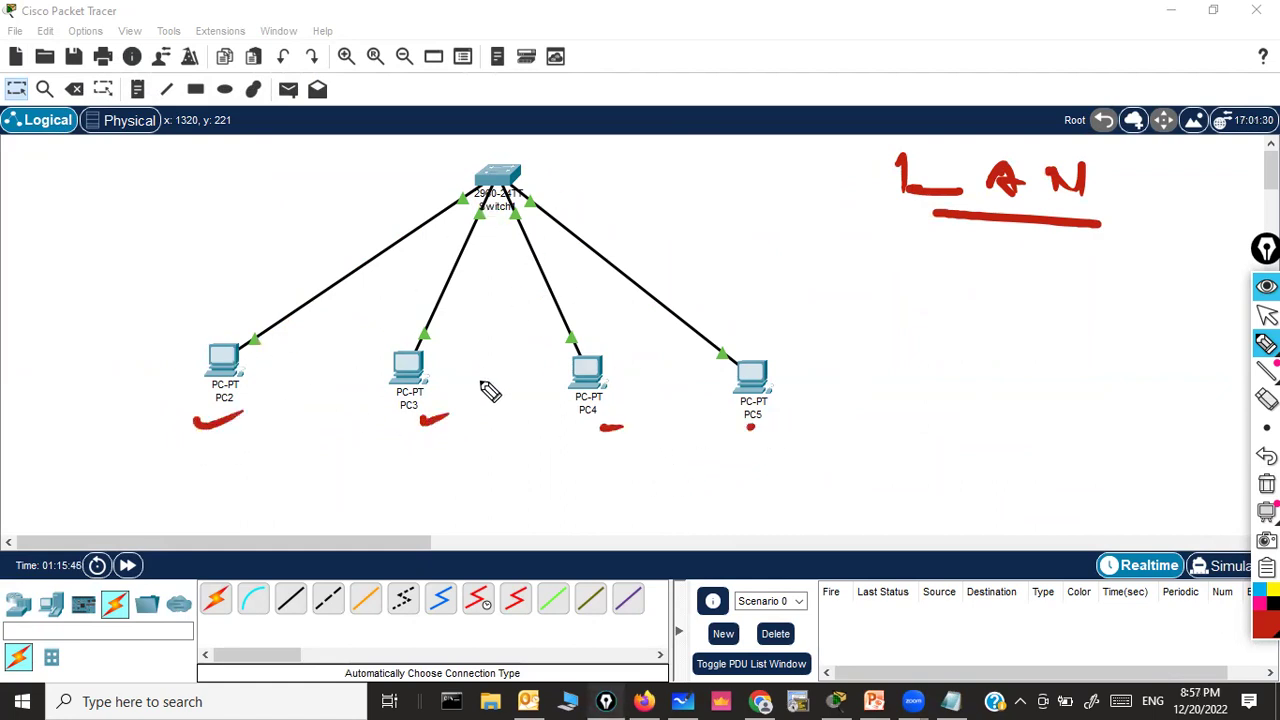
{"action": "mouse_move", "coordinate": [244, 338]}
{"action": "left_mouse_down"}
{"action": "mouse_move", "coordinate": [150, 355]}
{"action": "mouse_move", "coordinate": [190, 317]}
{"action": "left_mouse_up"}
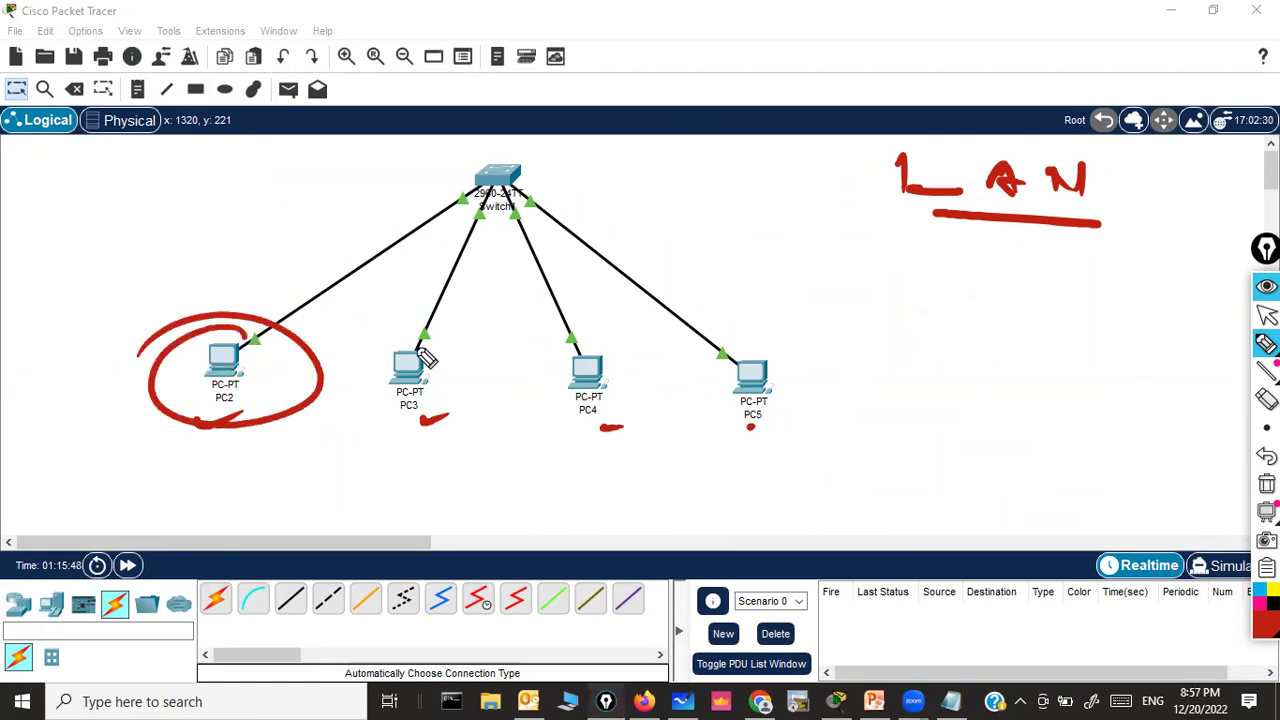
Step: Circle PC3, PC4 and PC5 in red and place a short mark beneath the circles of PC2, PC3 and PC4
{"action": "left_click_drag", "start_coordinate": [428, 345], "coordinate": [295, 355]}
{"action": "left_click_drag", "start_coordinate": [594, 360], "coordinate": [528, 345]}
{"action": "mouse_move", "coordinate": [735, 383]}
{"action": "left_mouse_down"}
{"action": "mouse_move", "coordinate": [694, 334]}
{"action": "mouse_move", "coordinate": [733, 356]}
{"action": "left_mouse_up"}
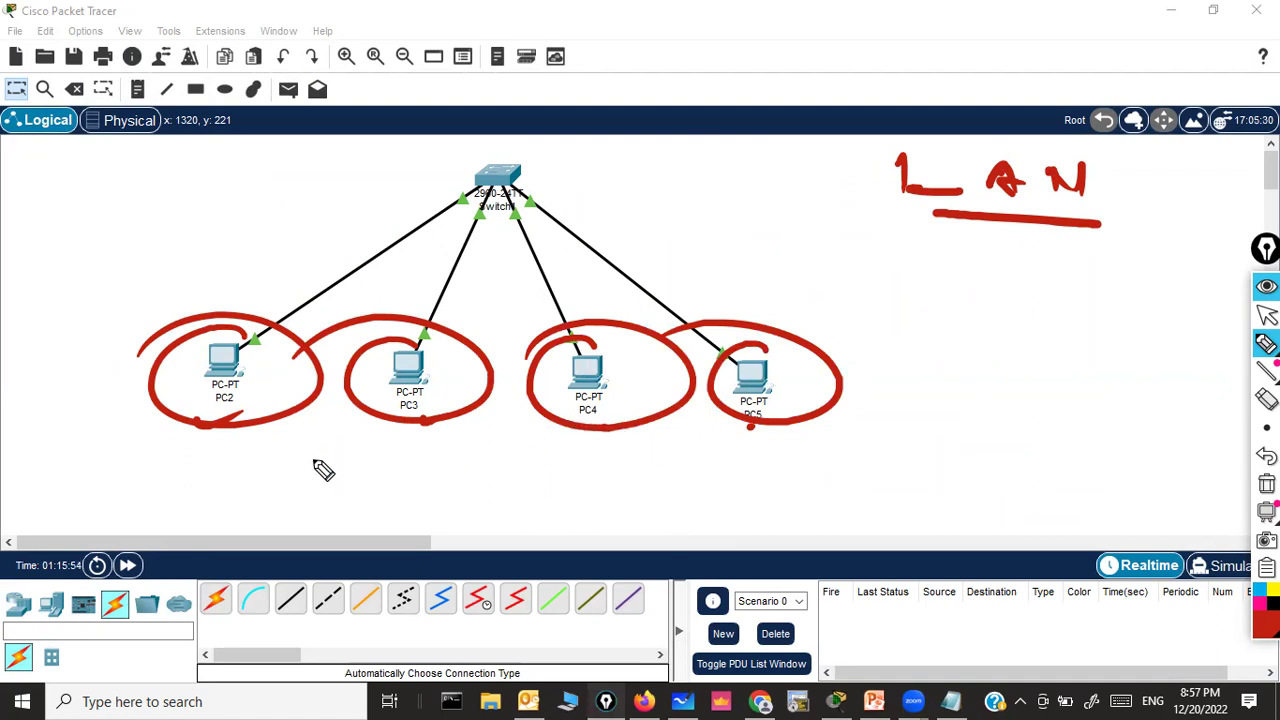
{"action": "left_click_drag", "start_coordinate": [196, 458], "coordinate": [240, 450]}
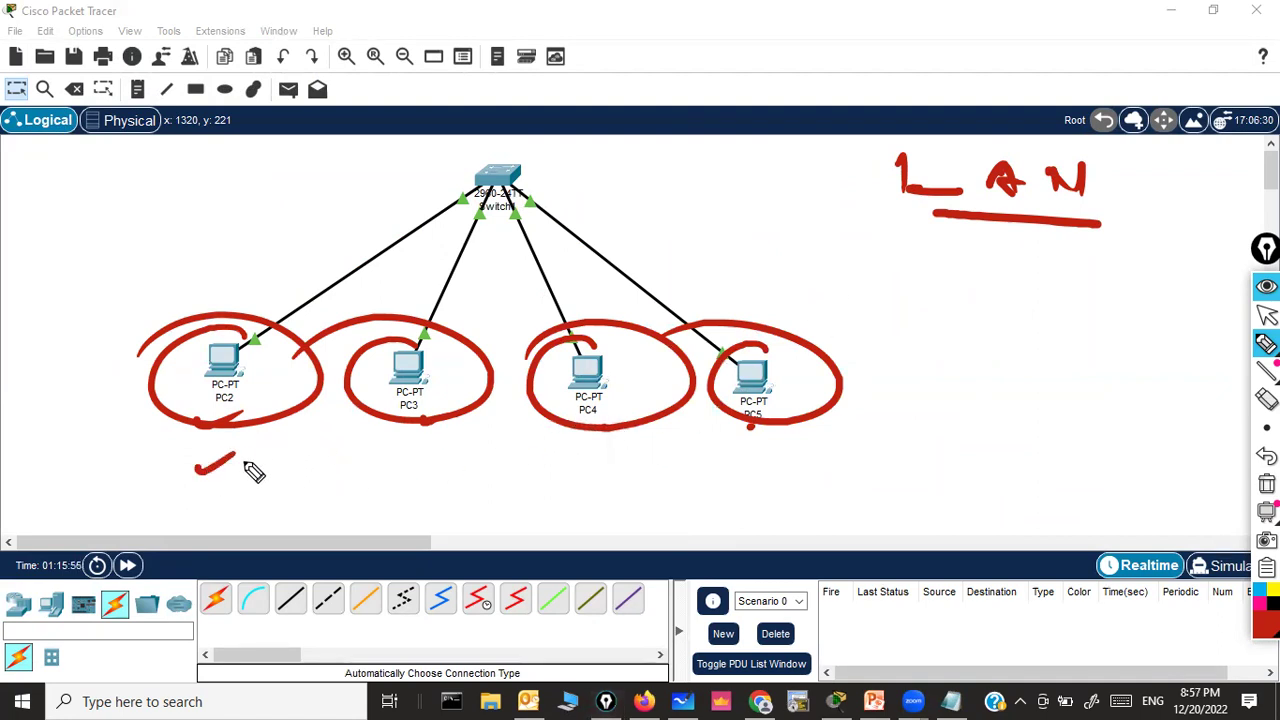
{"action": "left_click", "coordinate": [404, 465]}
{"action": "left_click_drag", "start_coordinate": [404, 465], "coordinate": [432, 461]}
{"action": "left_click_drag", "start_coordinate": [610, 463], "coordinate": [635, 461]}
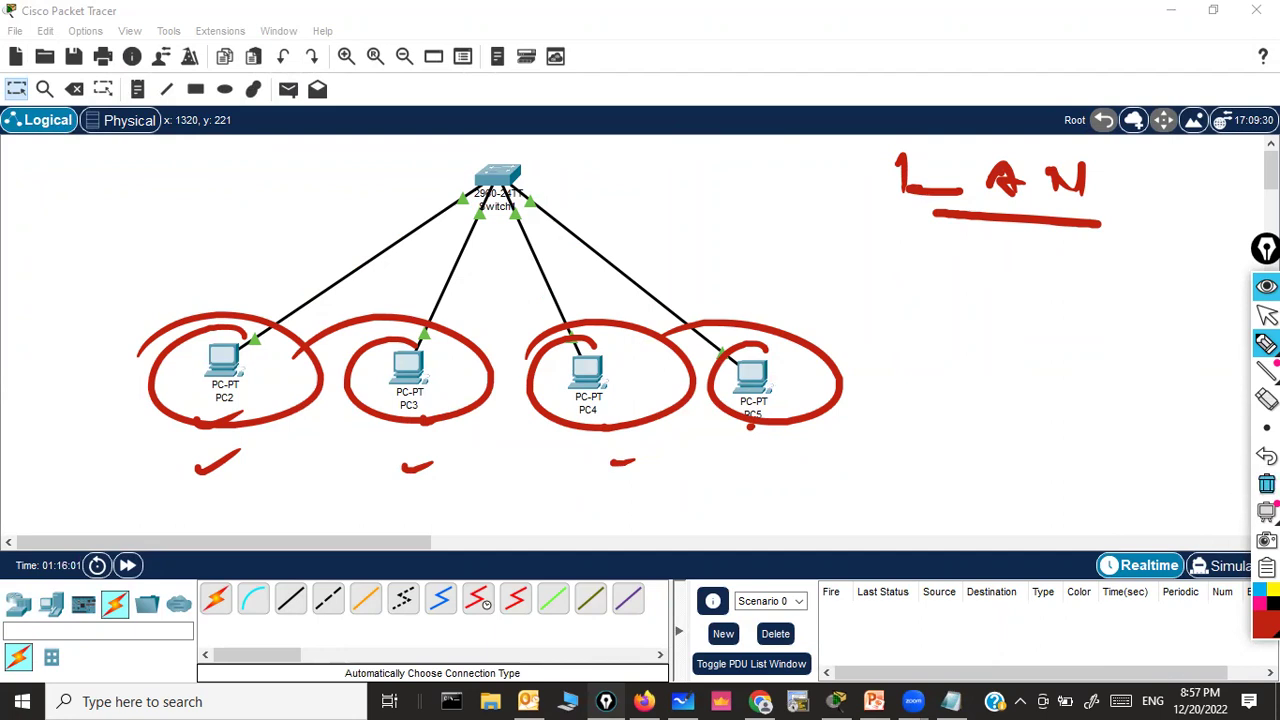
Step: Clear the annotations and place a red tick or dash beside each of the four PCs
{"action": "left_click", "coordinate": [1266, 510]}
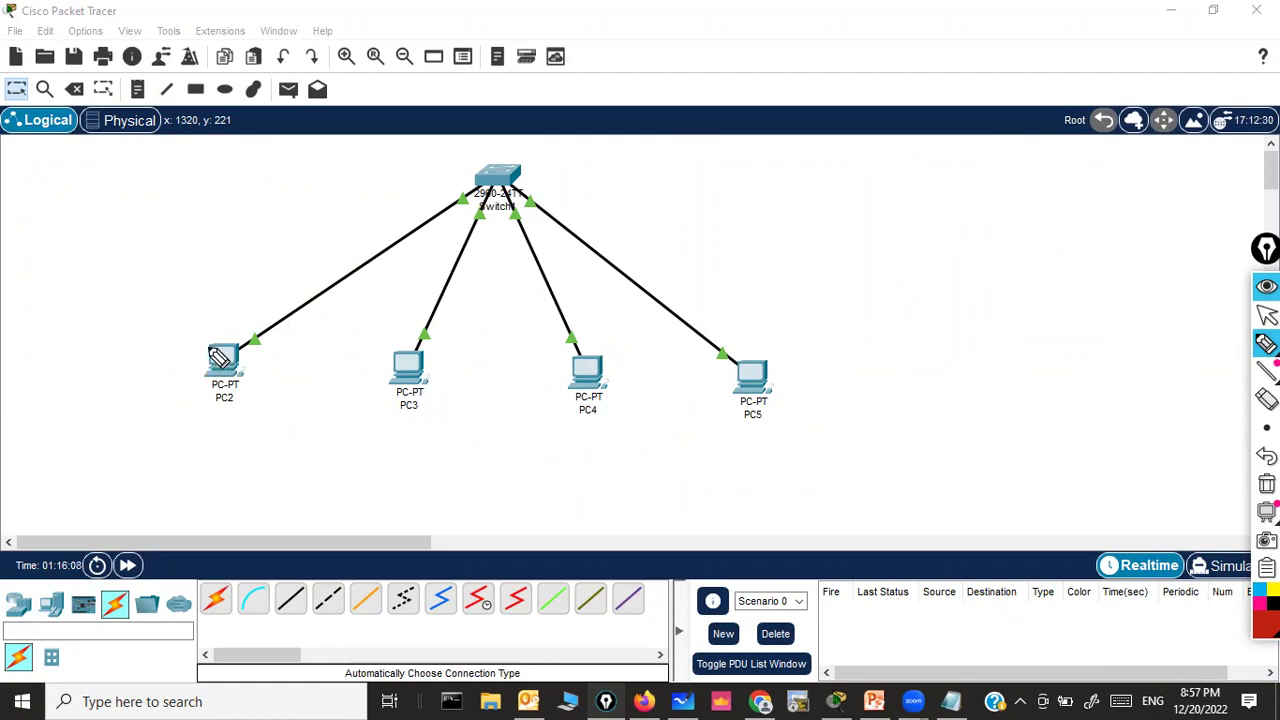
{"action": "left_click_drag", "start_coordinate": [132, 346], "coordinate": [212, 319]}
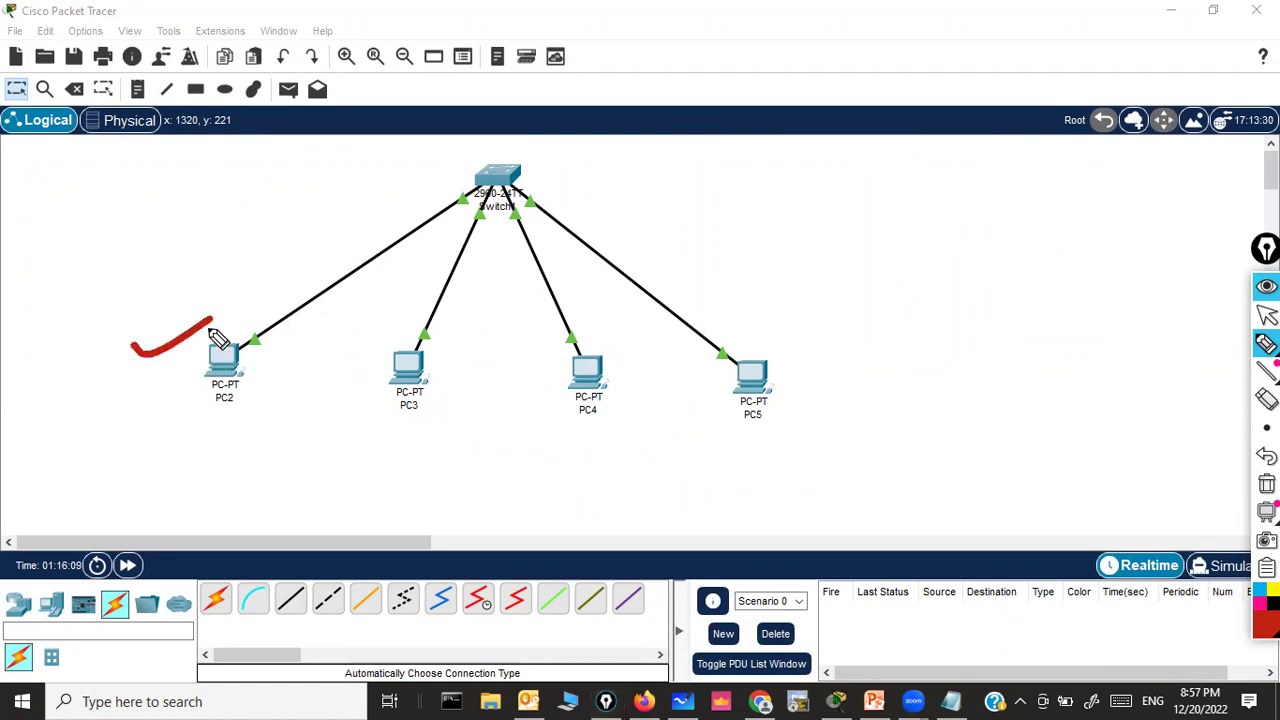
{"action": "left_click_drag", "start_coordinate": [347, 349], "coordinate": [397, 341]}
{"action": "left_click_drag", "start_coordinate": [602, 356], "coordinate": [632, 351]}
{"action": "left_click_drag", "start_coordinate": [755, 339], "coordinate": [780, 337]}
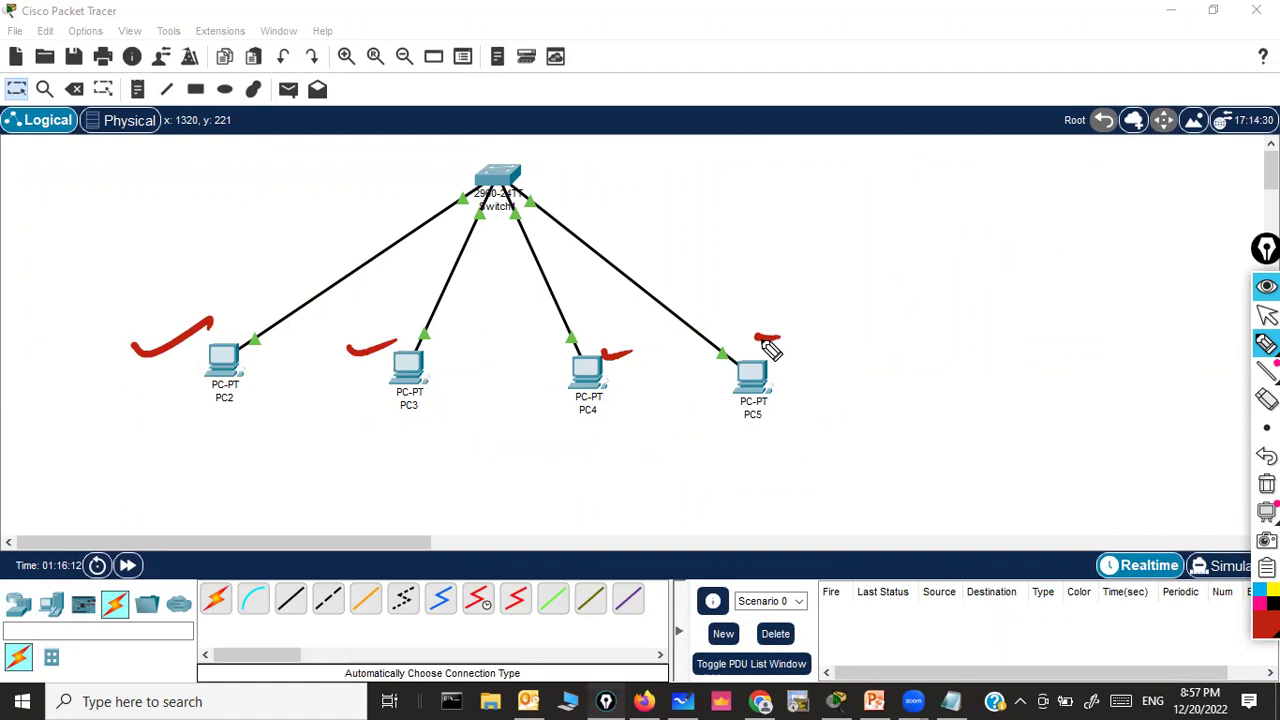
Step: Draw a curved line from the switch to a freehand device shape, label it "SRV" with an underlining arrow, and put an X above it
{"action": "mouse_move", "coordinate": [524, 184]}
{"action": "left_mouse_down"}
{"action": "mouse_move", "coordinate": [758, 246]}
{"action": "mouse_move", "coordinate": [912, 313]}
{"action": "left_mouse_up"}
{"action": "mouse_move", "coordinate": [875, 326]}
{"action": "left_mouse_down"}
{"action": "mouse_move", "coordinate": [876, 383]}
{"action": "mouse_move", "coordinate": [906, 397]}
{"action": "left_mouse_up"}
{"action": "left_click_drag", "start_coordinate": [932, 448], "coordinate": [898, 470]}
{"action": "mouse_move", "coordinate": [948, 446]}
{"action": "left_mouse_down"}
{"action": "mouse_move", "coordinate": [989, 471]}
{"action": "mouse_move", "coordinate": [1030, 452]}
{"action": "left_mouse_up"}
{"action": "left_click_drag", "start_coordinate": [886, 492], "coordinate": [1007, 509]}
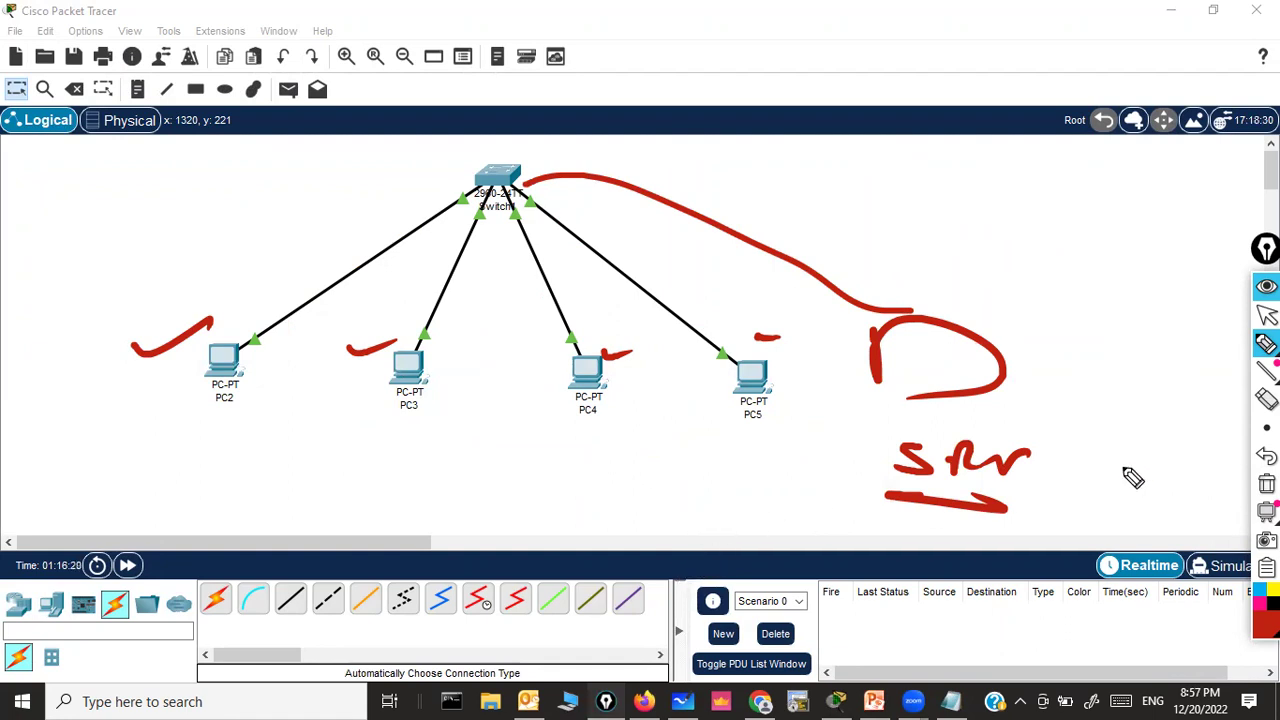
{"action": "left_click_drag", "start_coordinate": [962, 244], "coordinate": [1004, 282]}
{"action": "left_click_drag", "start_coordinate": [1002, 246], "coordinate": [959, 284]}
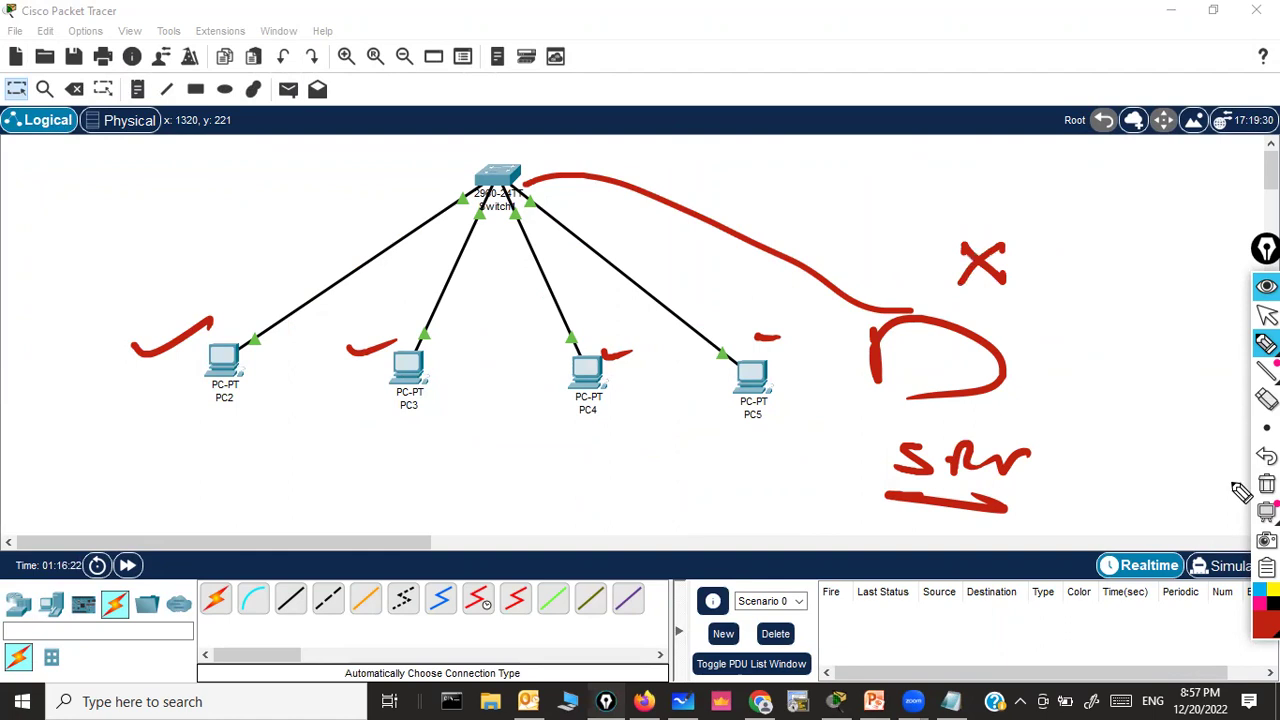
Step: Clear the annotations, open PC2's device window and move it aside to uncover PC2 and PC3
{"action": "left_click", "coordinate": [1266, 483]}
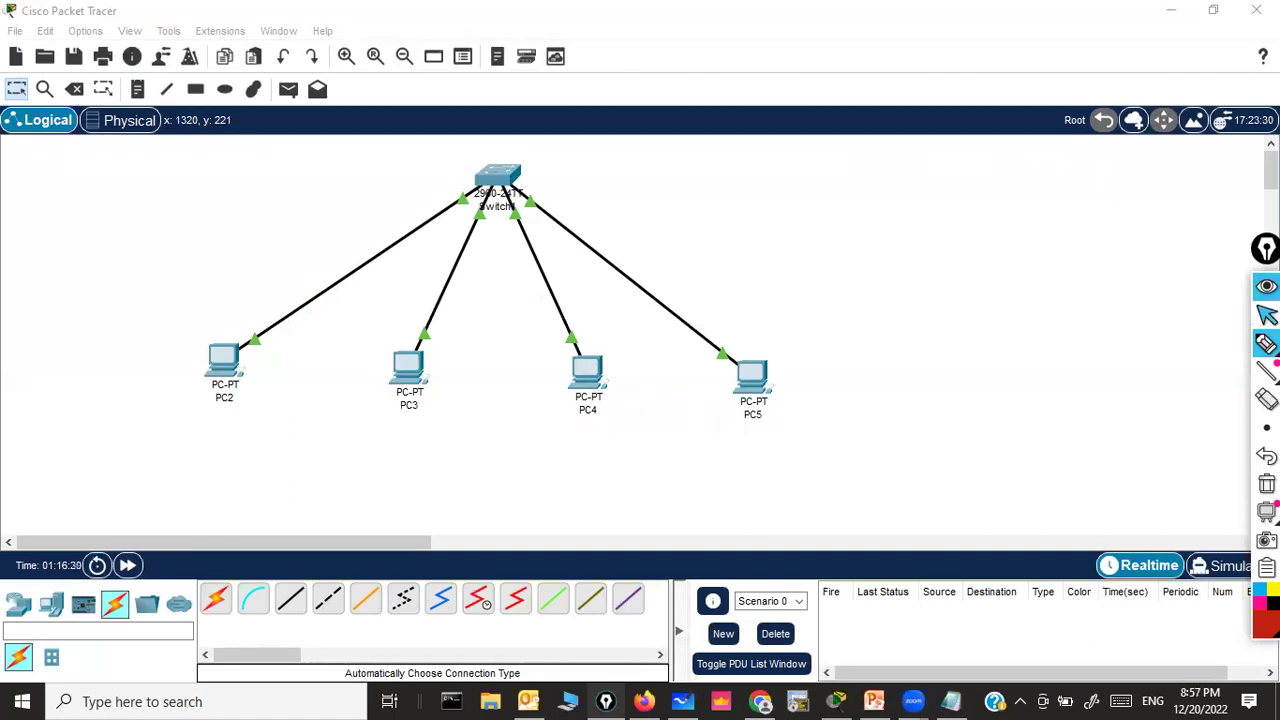
{"action": "left_click", "coordinate": [1267, 315]}
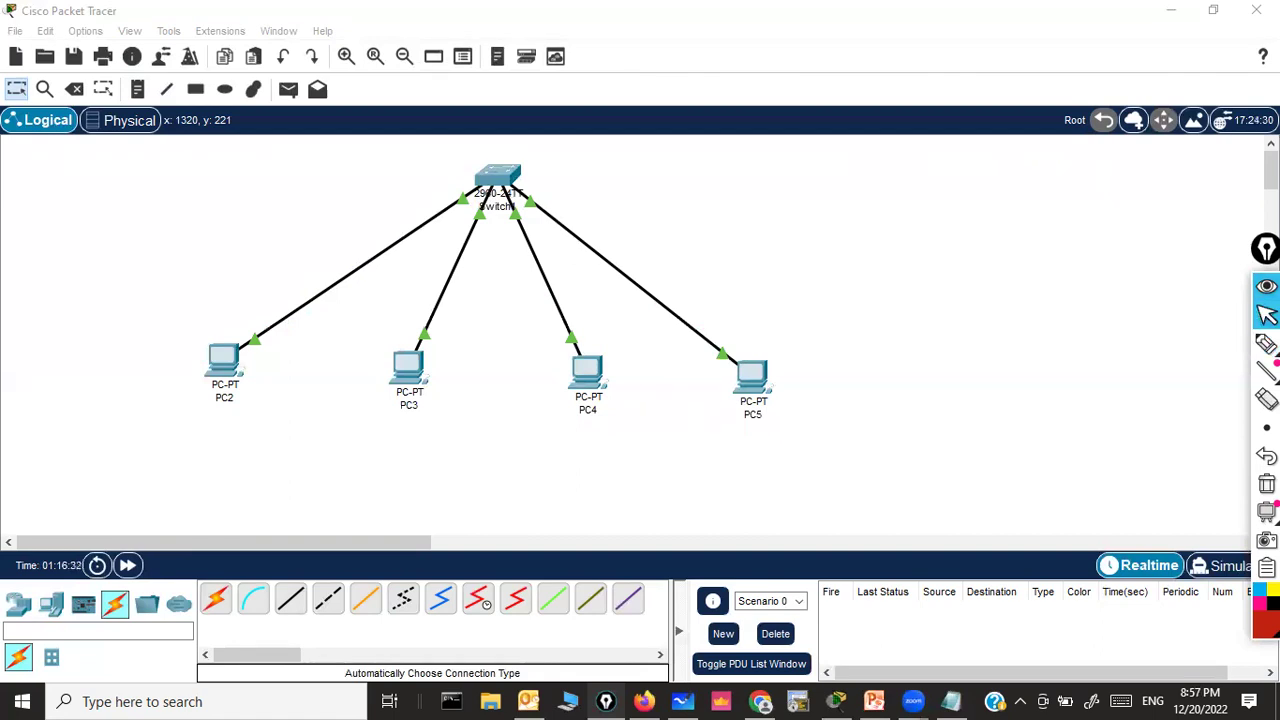
{"action": "left_click", "coordinate": [225, 368]}
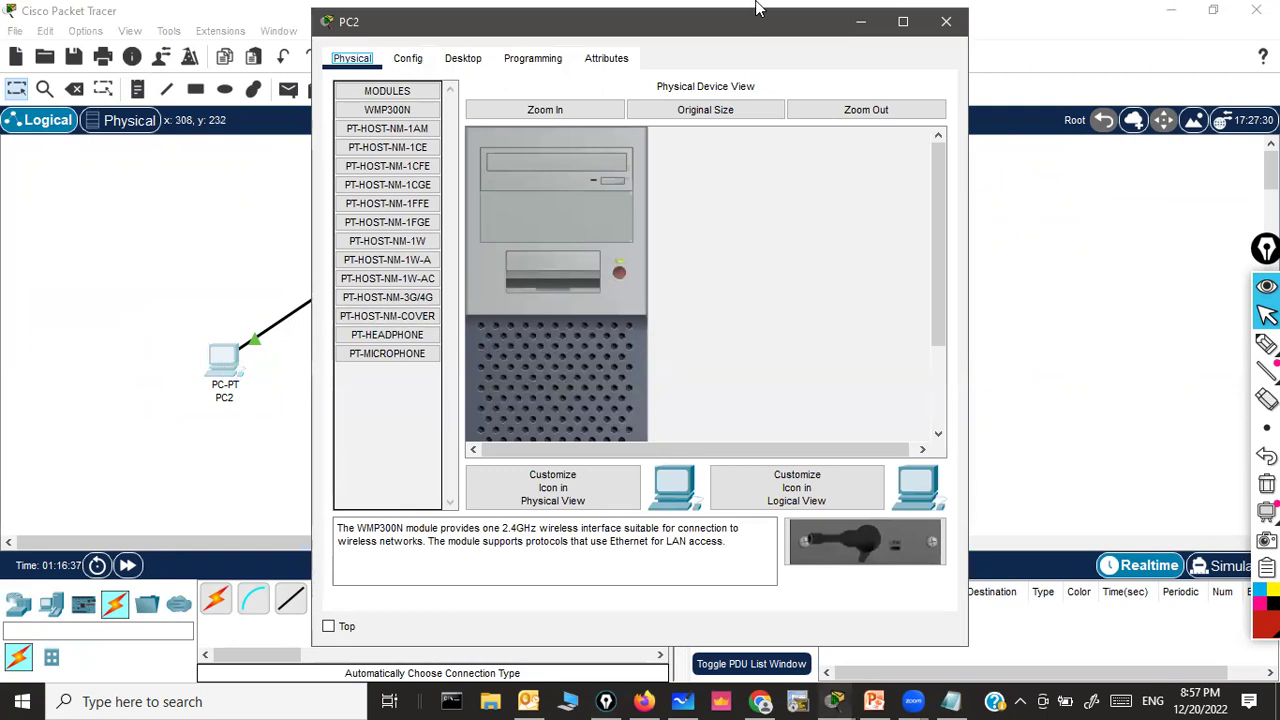
{"action": "left_click_drag", "start_coordinate": [758, 26], "coordinate": [969, 37]}
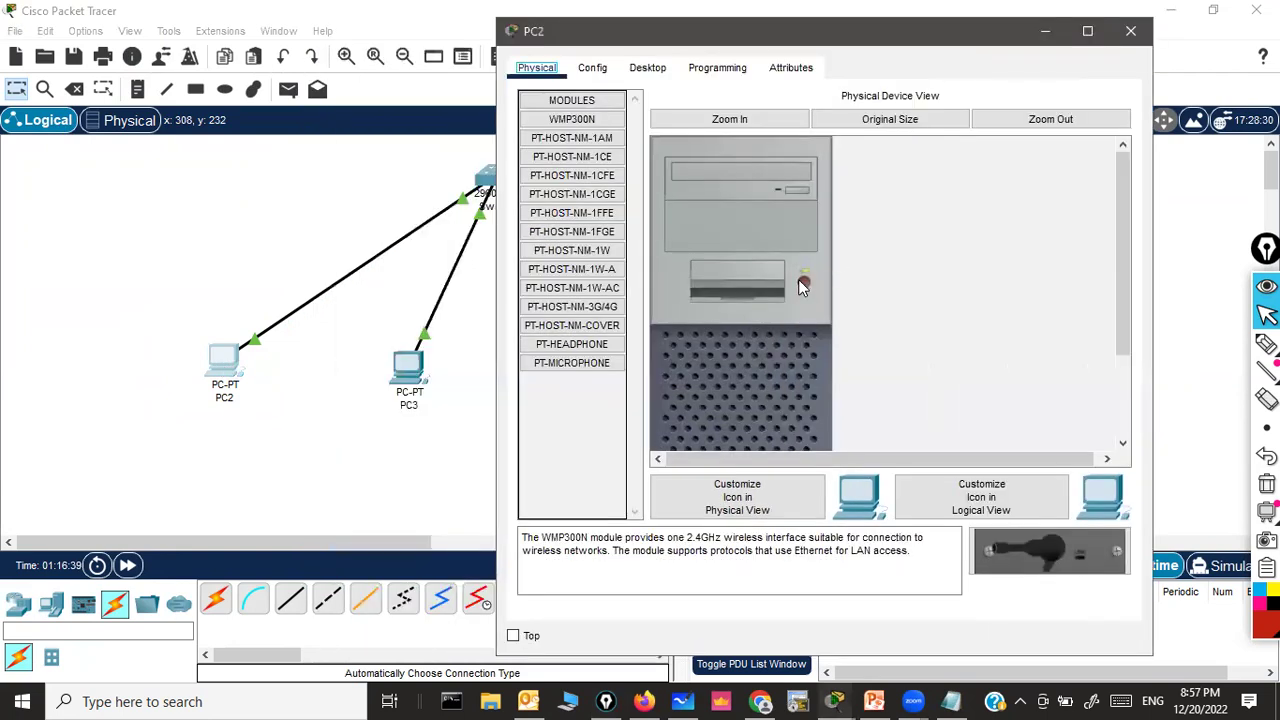
Step: Mark PC2's power button with a red arrow and a tick, then erase the marks
{"action": "left_click", "coordinate": [1266, 343]}
{"action": "mouse_move", "coordinate": [958, 232]}
{"action": "left_mouse_down"}
{"action": "mouse_move", "coordinate": [817, 286]}
{"action": "mouse_move", "coordinate": [814, 267]}
{"action": "mouse_move", "coordinate": [812, 286]}
{"action": "mouse_move", "coordinate": [838, 299]}
{"action": "mouse_move", "coordinate": [812, 244]}
{"action": "left_mouse_up"}
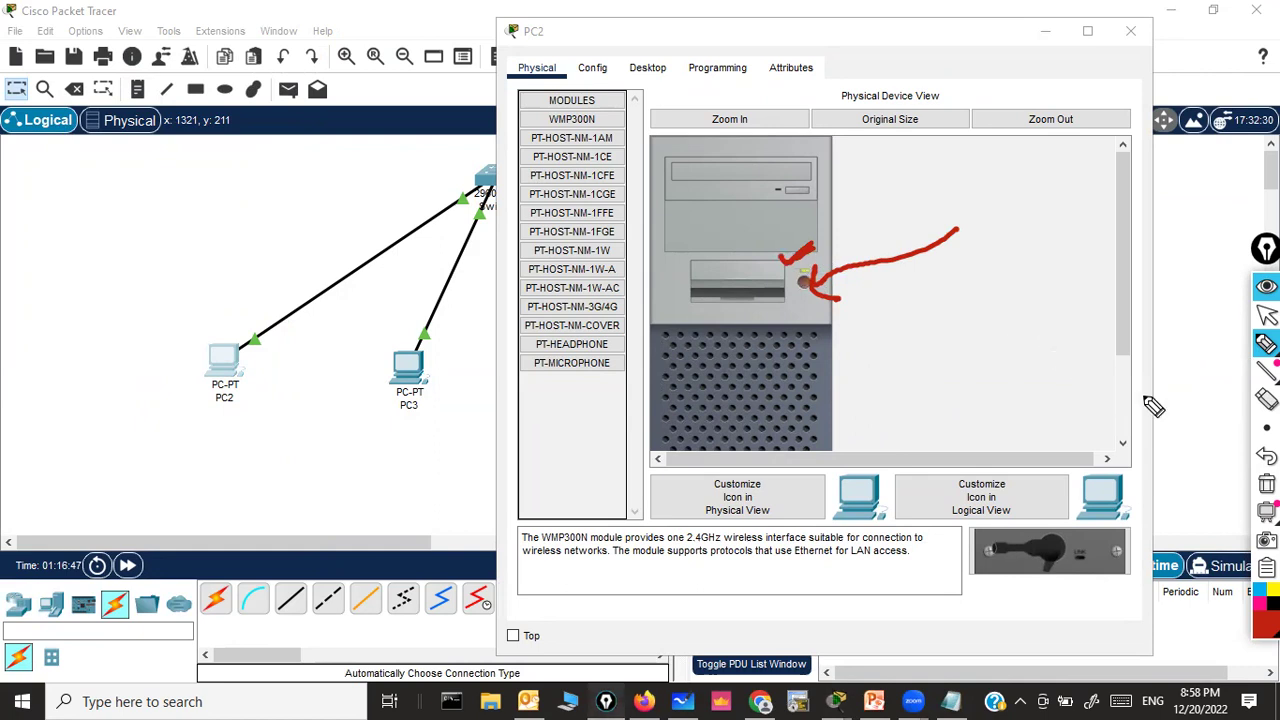
{"action": "left_click", "coordinate": [1266, 484]}
{"action": "left_click", "coordinate": [1266, 313]}
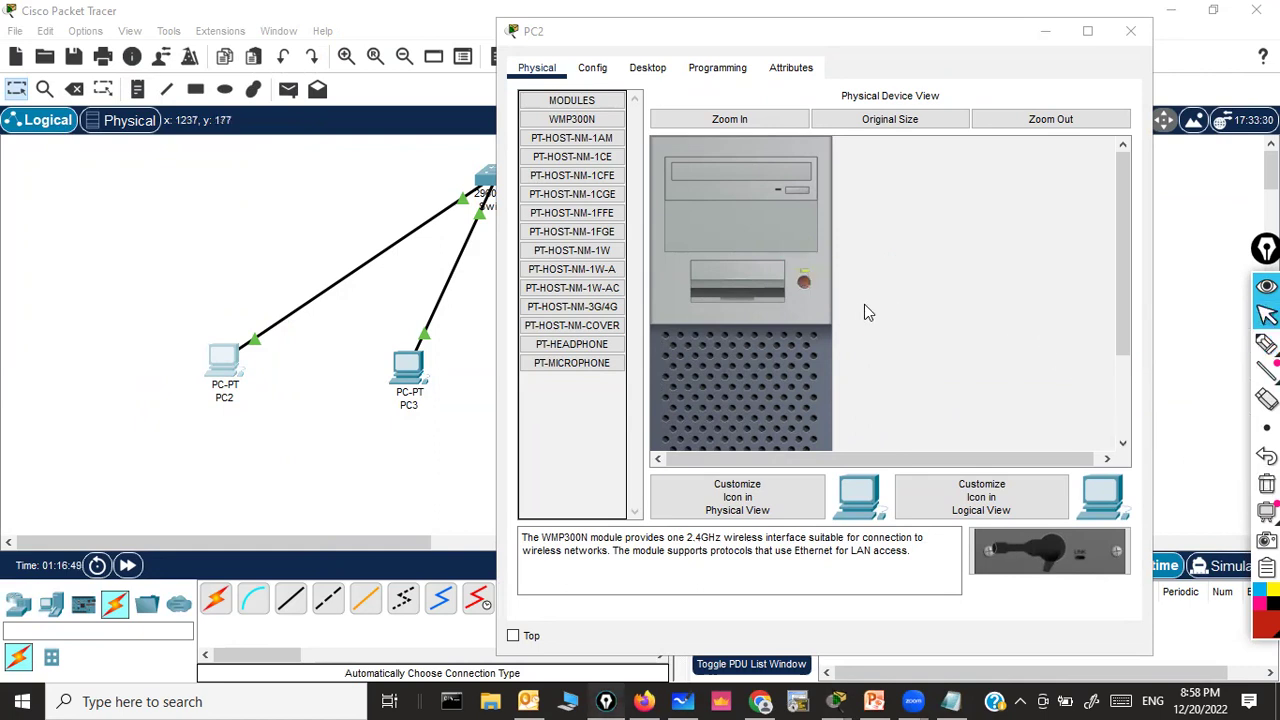
Step: Switch PC2 off and back on, point a red arrow and a short mark at its power button, then erase them
{"action": "left_click", "coordinate": [804, 284]}
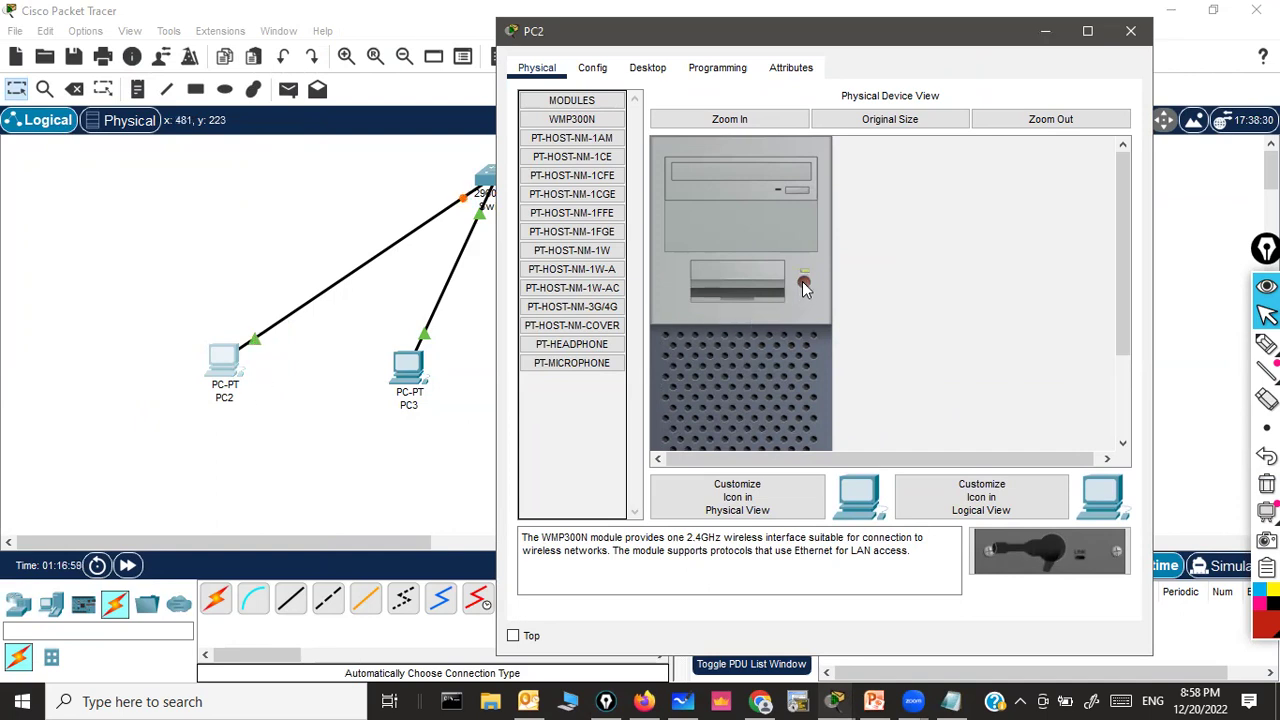
{"action": "left_click", "coordinate": [1266, 343]}
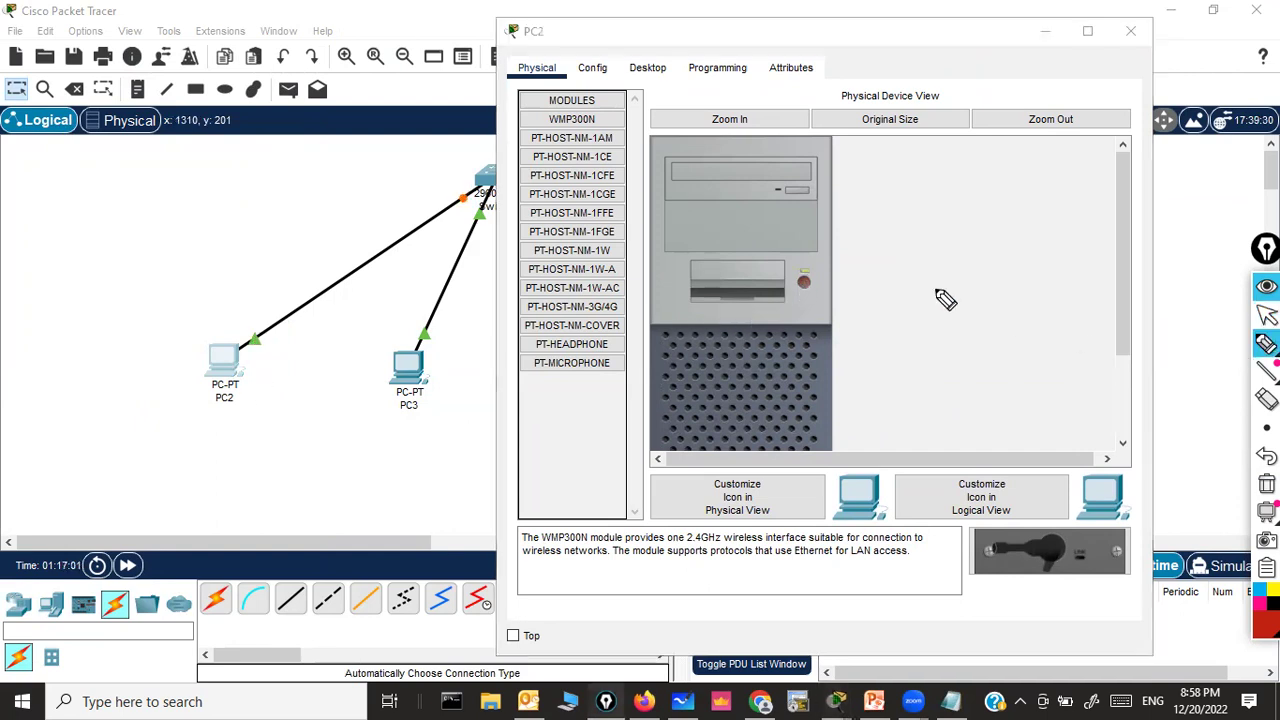
{"action": "left_click_drag", "start_coordinate": [935, 213], "coordinate": [815, 268]}
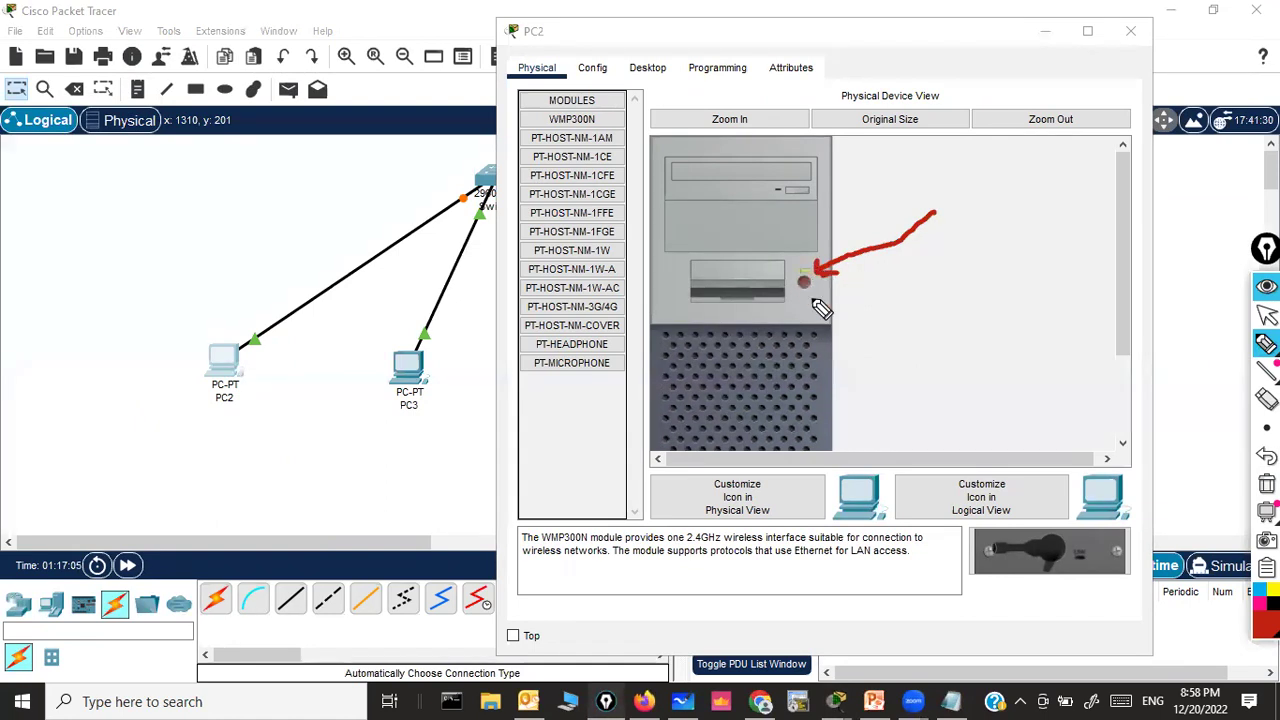
{"action": "left_click_drag", "start_coordinate": [813, 284], "coordinate": [846, 288]}
{"action": "left_click", "coordinate": [1267, 484]}
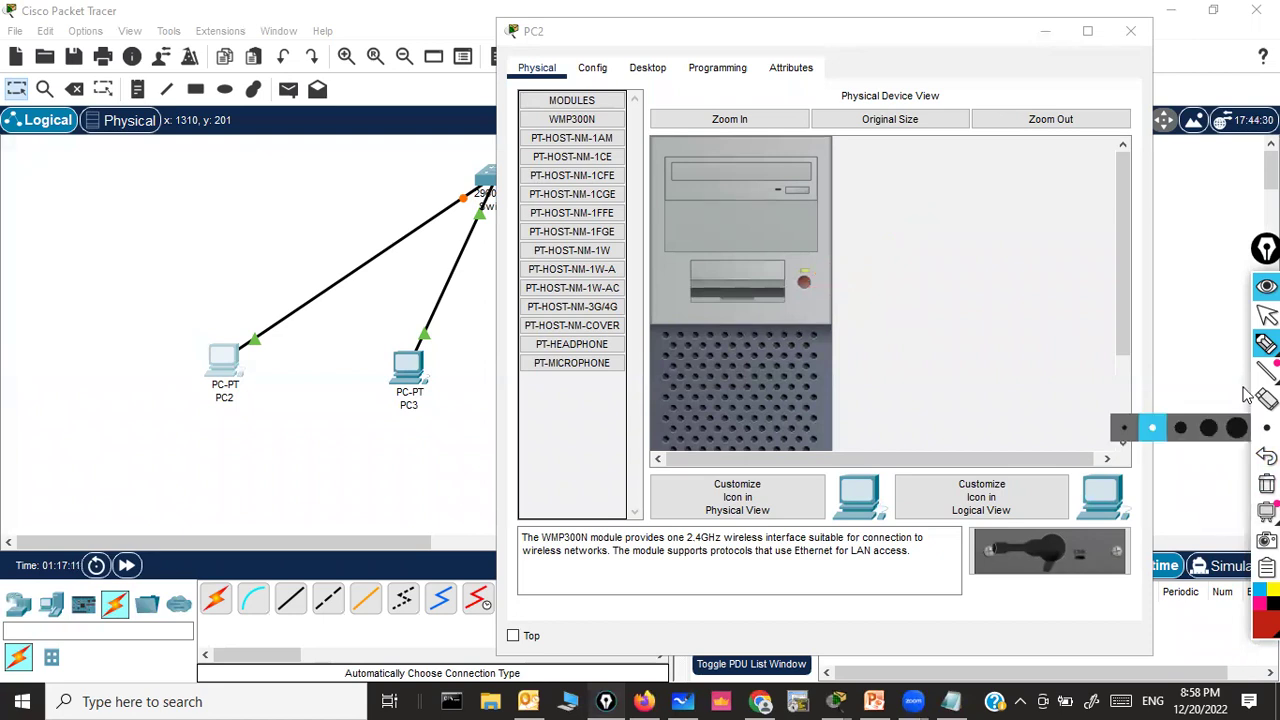
{"action": "left_click", "coordinate": [1267, 314]}
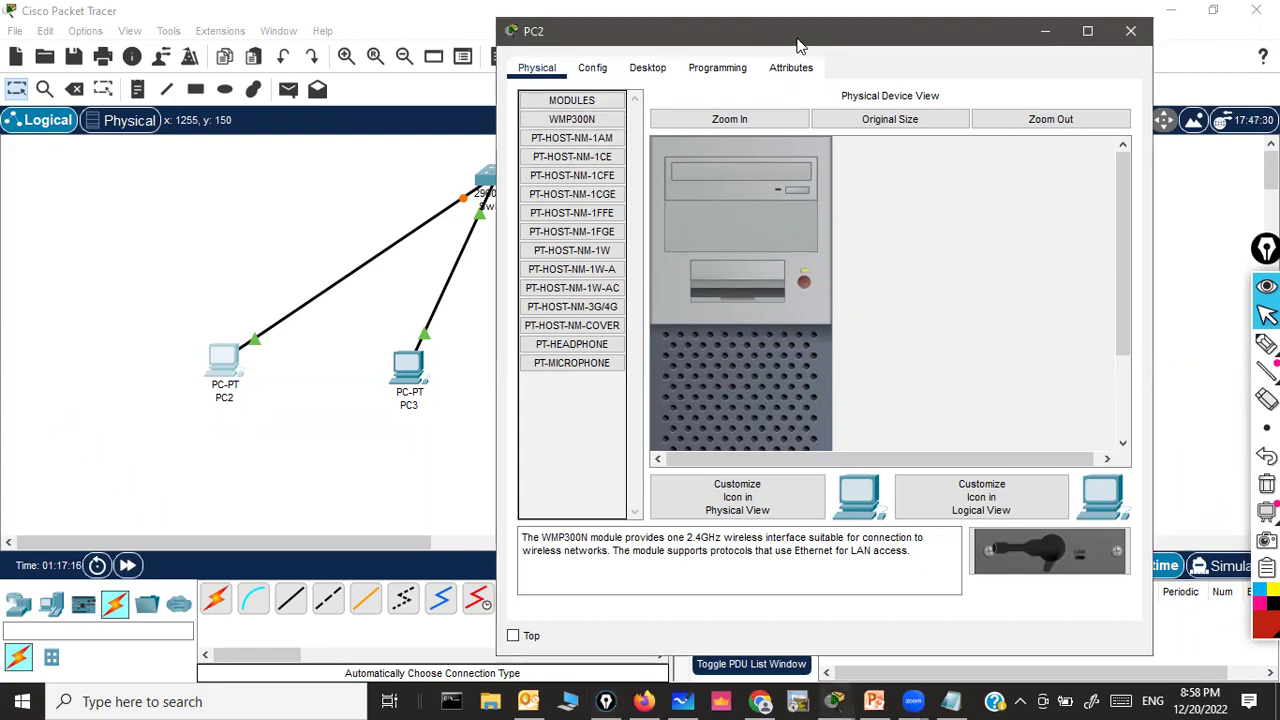
Step: Move the PC2 window to uncover more of the topology and open the configuration of its FastEthernet0 interface
{"action": "left_click_drag", "start_coordinate": [800, 43], "coordinate": [906, 59]}
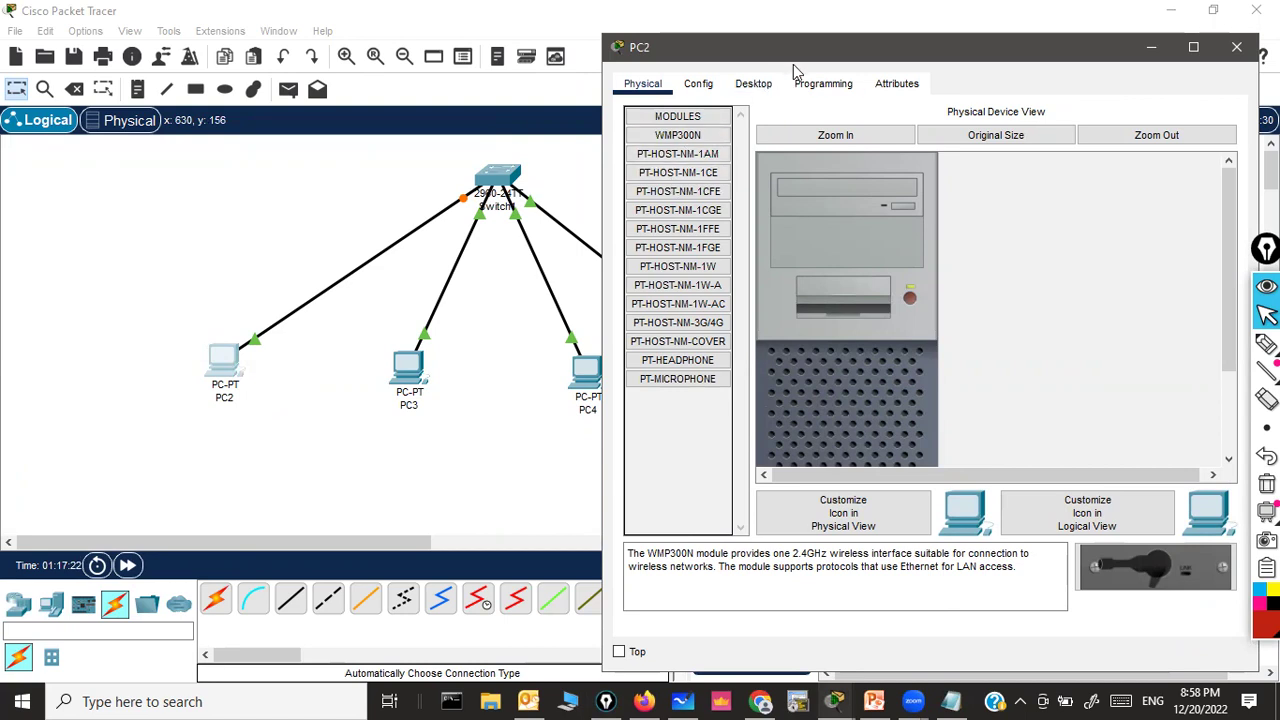
{"action": "left_click_drag", "start_coordinate": [787, 57], "coordinate": [829, 56]}
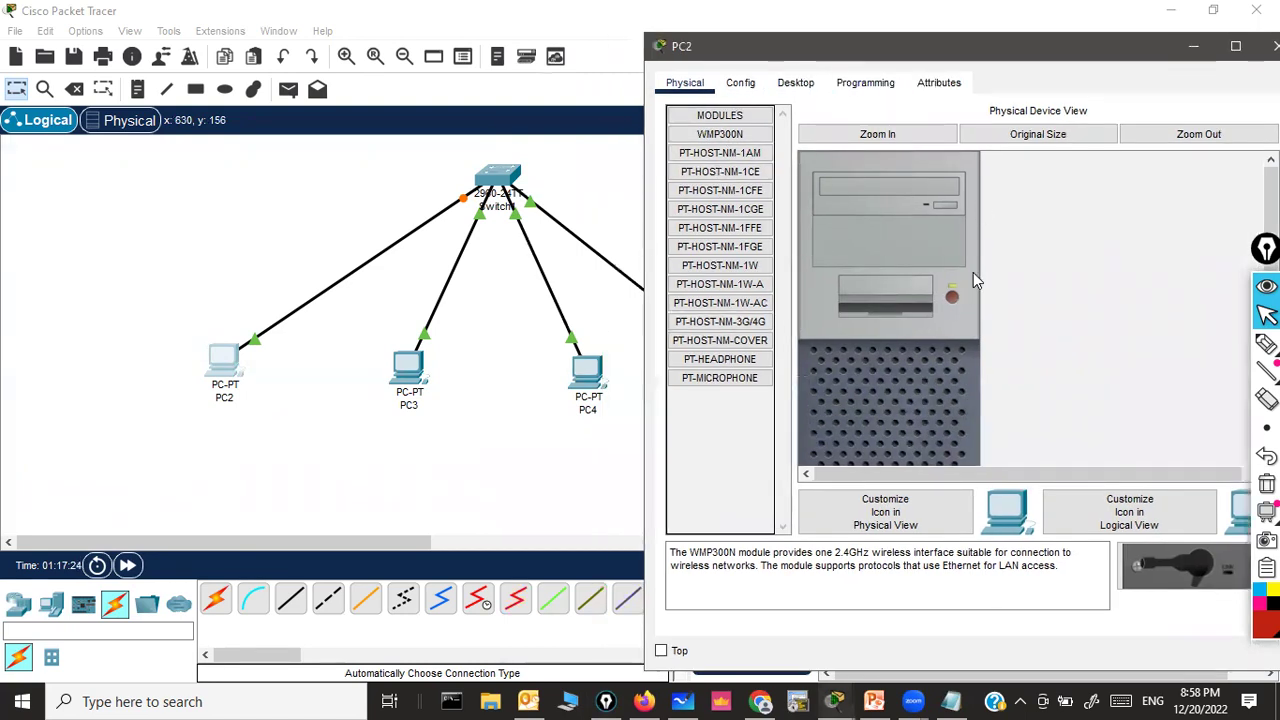
{"action": "left_click_drag", "start_coordinate": [982, 60], "coordinate": [928, 58]}
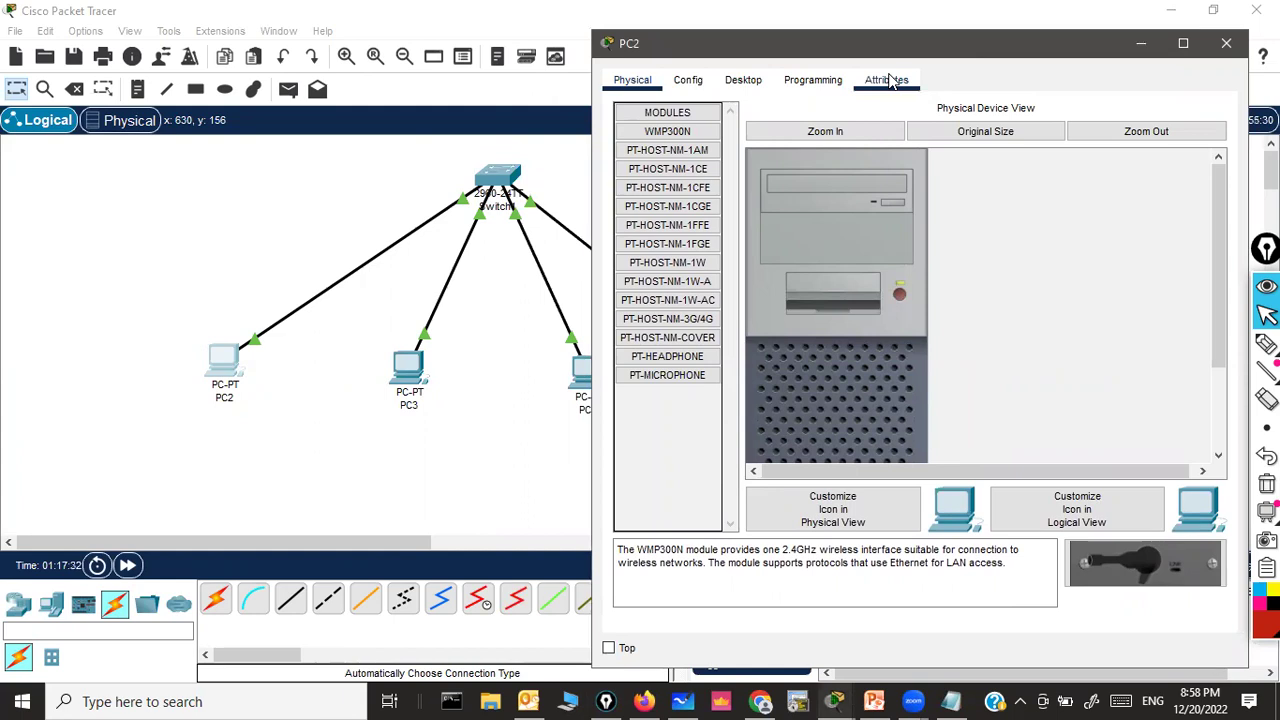
{"action": "left_click", "coordinate": [690, 82]}
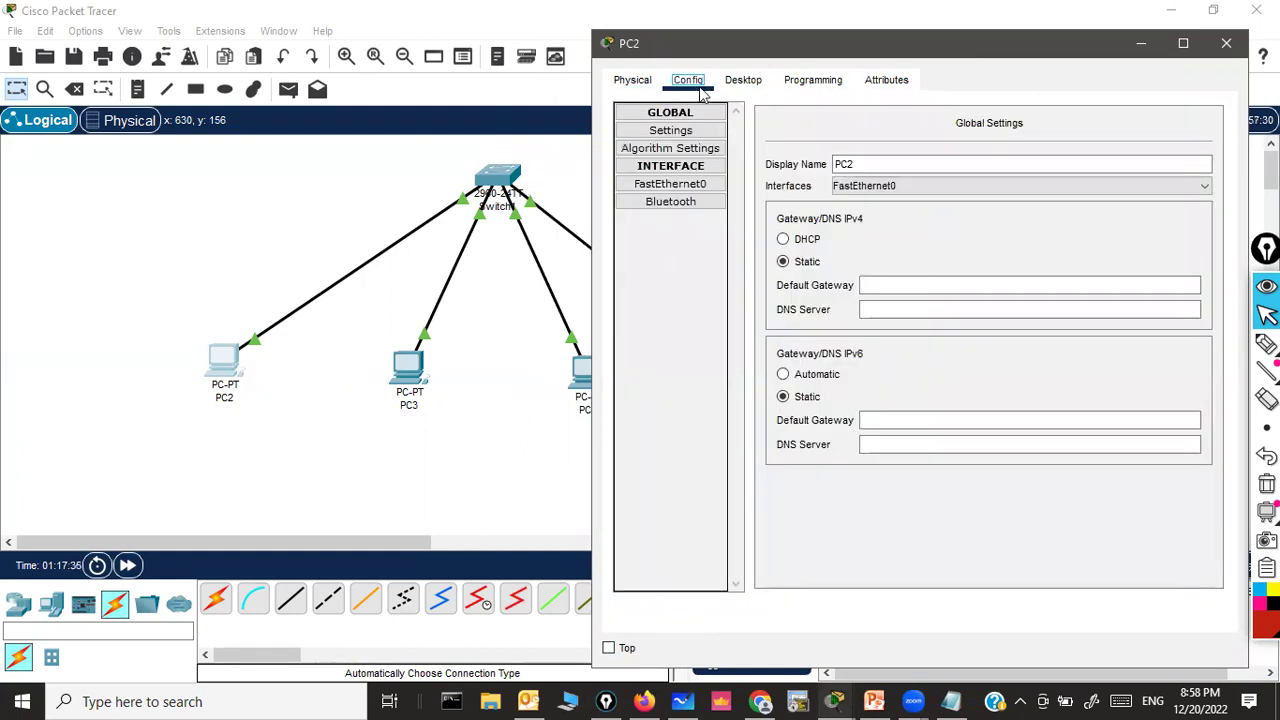
{"action": "left_click_drag", "start_coordinate": [832, 45], "coordinate": [861, 45]}
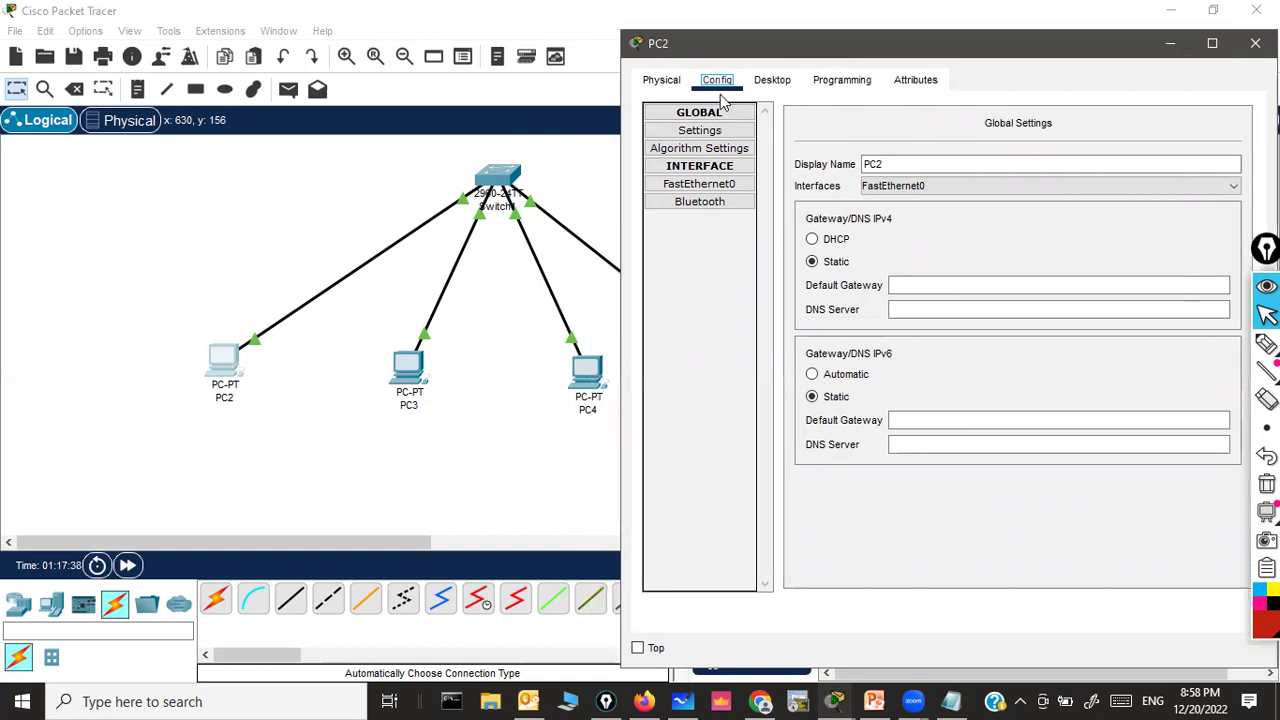
{"action": "left_click", "coordinate": [684, 187]}
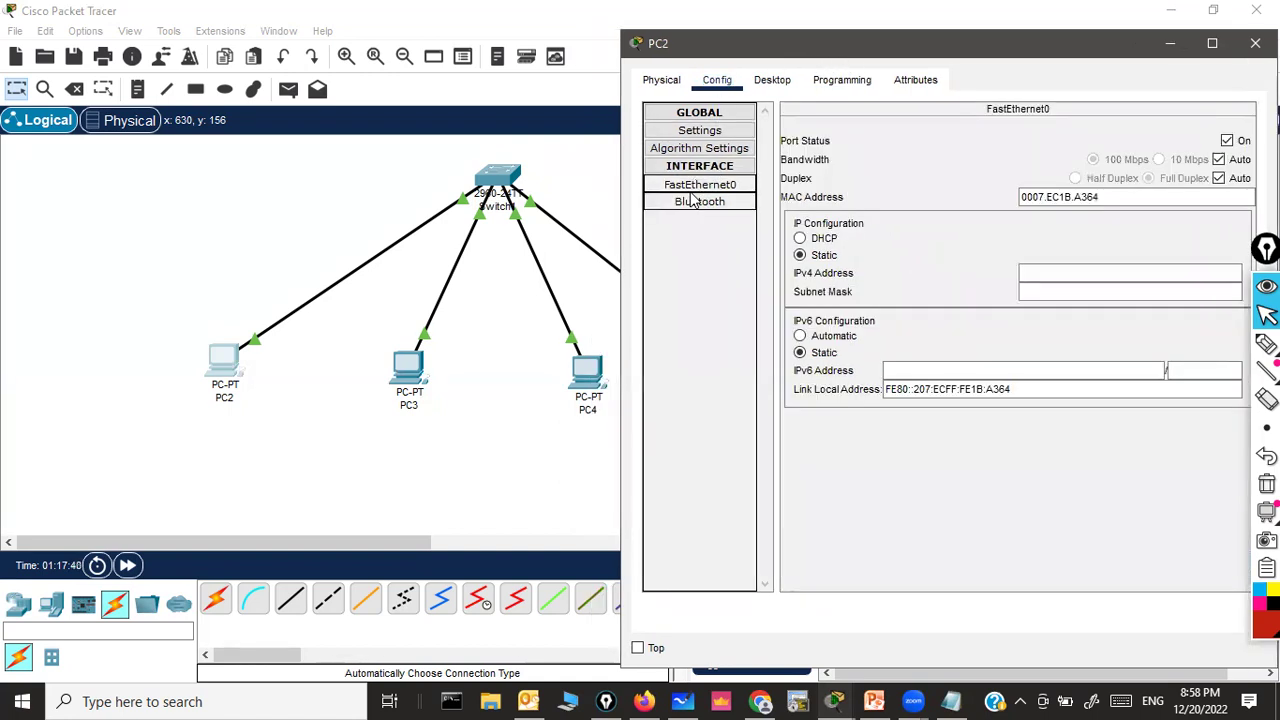
Step: Circle FastEthernet0 in red, draw an arrow down from it, and handwrite and underline "NIC" below
{"action": "left_click", "coordinate": [1266, 343]}
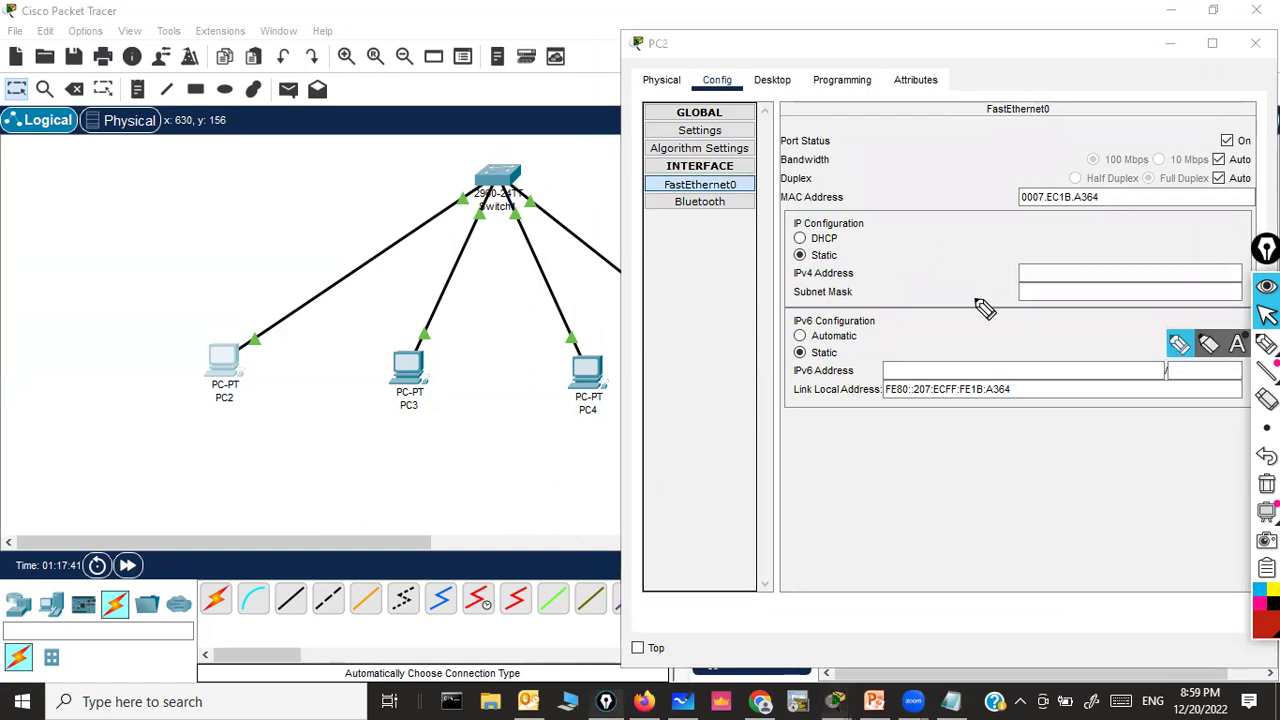
{"action": "mouse_move", "coordinate": [708, 195]}
{"action": "left_mouse_down"}
{"action": "mouse_move", "coordinate": [649, 183]}
{"action": "mouse_move", "coordinate": [715, 210]}
{"action": "mouse_move", "coordinate": [754, 175]}
{"action": "mouse_move", "coordinate": [692, 172]}
{"action": "mouse_move", "coordinate": [742, 258]}
{"action": "mouse_move", "coordinate": [729, 258]}
{"action": "mouse_move", "coordinate": [770, 256]}
{"action": "left_mouse_up"}
{"action": "mouse_move", "coordinate": [662, 356]}
{"action": "left_mouse_down"}
{"action": "mouse_move", "coordinate": [665, 340]}
{"action": "mouse_move", "coordinate": [700, 355]}
{"action": "mouse_move", "coordinate": [704, 316]}
{"action": "mouse_move", "coordinate": [718, 352]}
{"action": "left_mouse_up"}
{"action": "mouse_move", "coordinate": [770, 318]}
{"action": "left_mouse_down"}
{"action": "mouse_move", "coordinate": [748, 334]}
{"action": "mouse_move", "coordinate": [775, 345]}
{"action": "left_mouse_up"}
{"action": "left_click_drag", "start_coordinate": [668, 381], "coordinate": [770, 368]}
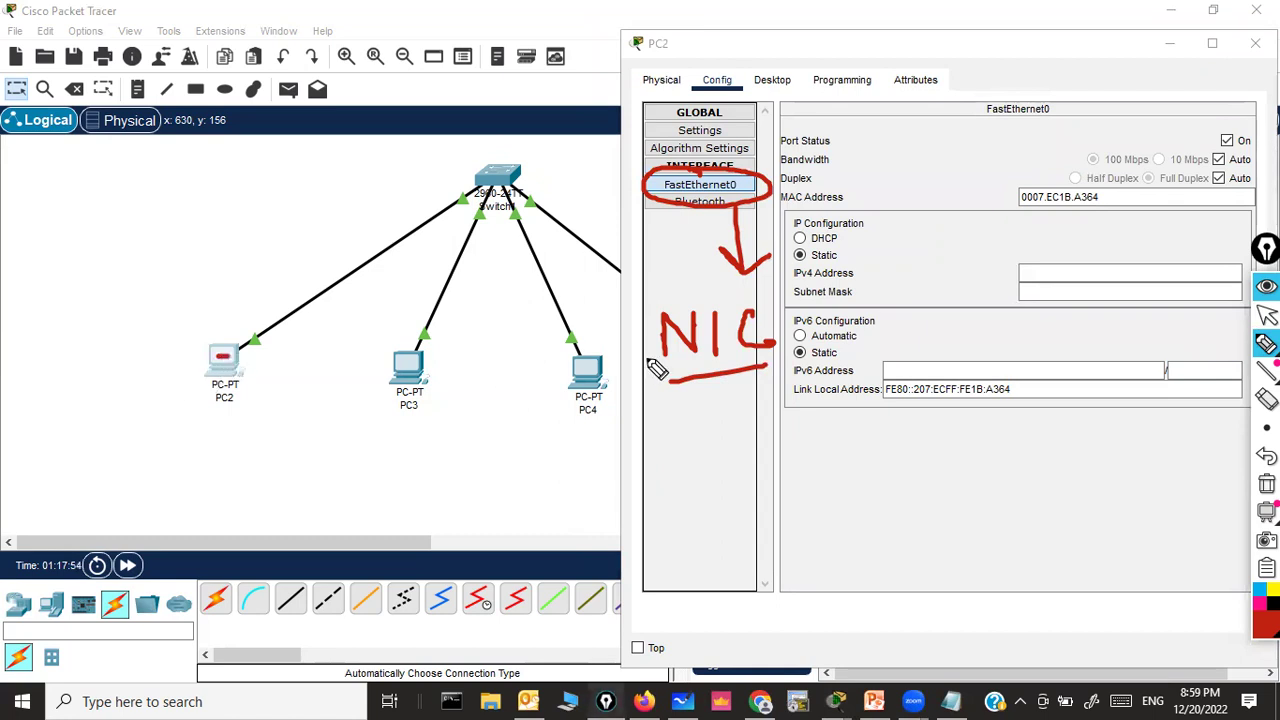
Step: Circle the "NIC" note, add short dashes and an arrow around it, underline it again, then clear all annotations
{"action": "mouse_move", "coordinate": [726, 288]}
{"action": "left_mouse_down"}
{"action": "mouse_move", "coordinate": [656, 380]}
{"action": "mouse_move", "coordinate": [684, 300]}
{"action": "left_mouse_up"}
{"action": "left_click_drag", "start_coordinate": [554, 370], "coordinate": [628, 363]}
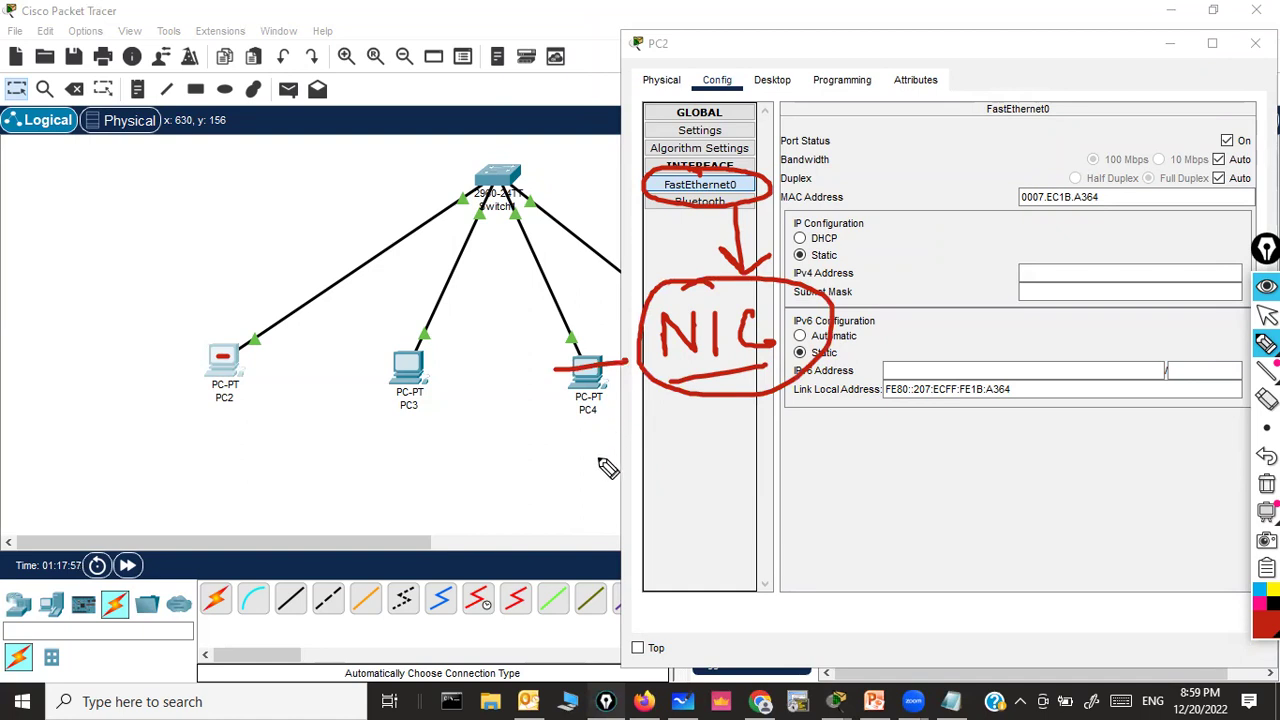
{"action": "left_click_drag", "start_coordinate": [588, 453], "coordinate": [640, 453]}
{"action": "left_click_drag", "start_coordinate": [818, 348], "coordinate": [915, 306]}
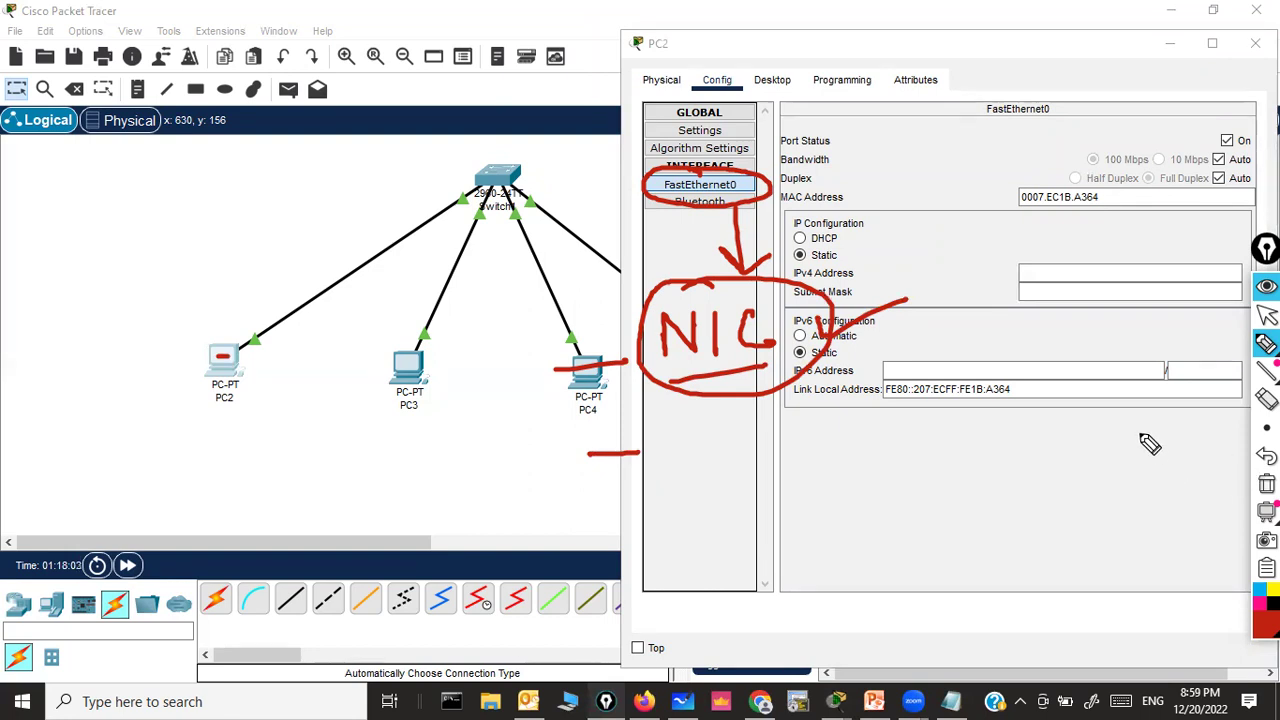
{"action": "left_click_drag", "start_coordinate": [670, 387], "coordinate": [766, 386]}
{"action": "left_click", "coordinate": [1266, 484]}
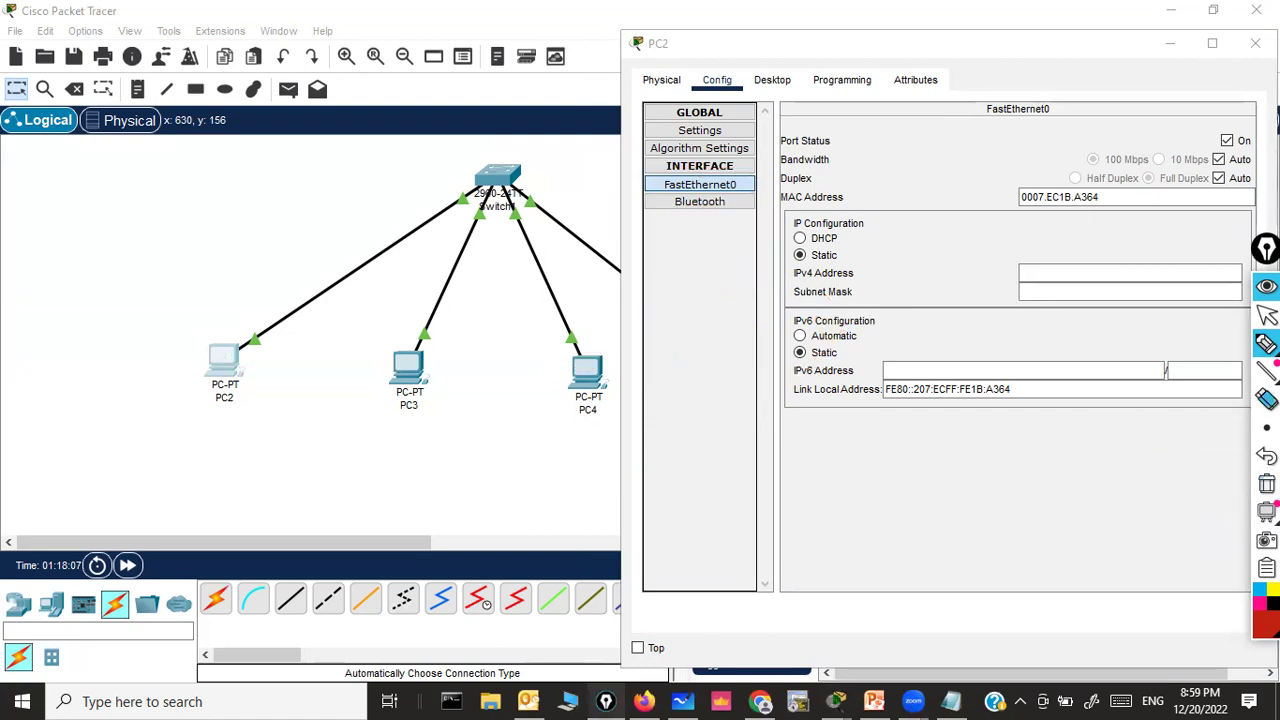
Step: Open the Windows Network Connections window by running ncpa.cpl
{"action": "left_click", "coordinate": [1266, 314]}
{"action": "left_click", "coordinate": [313, 699]}
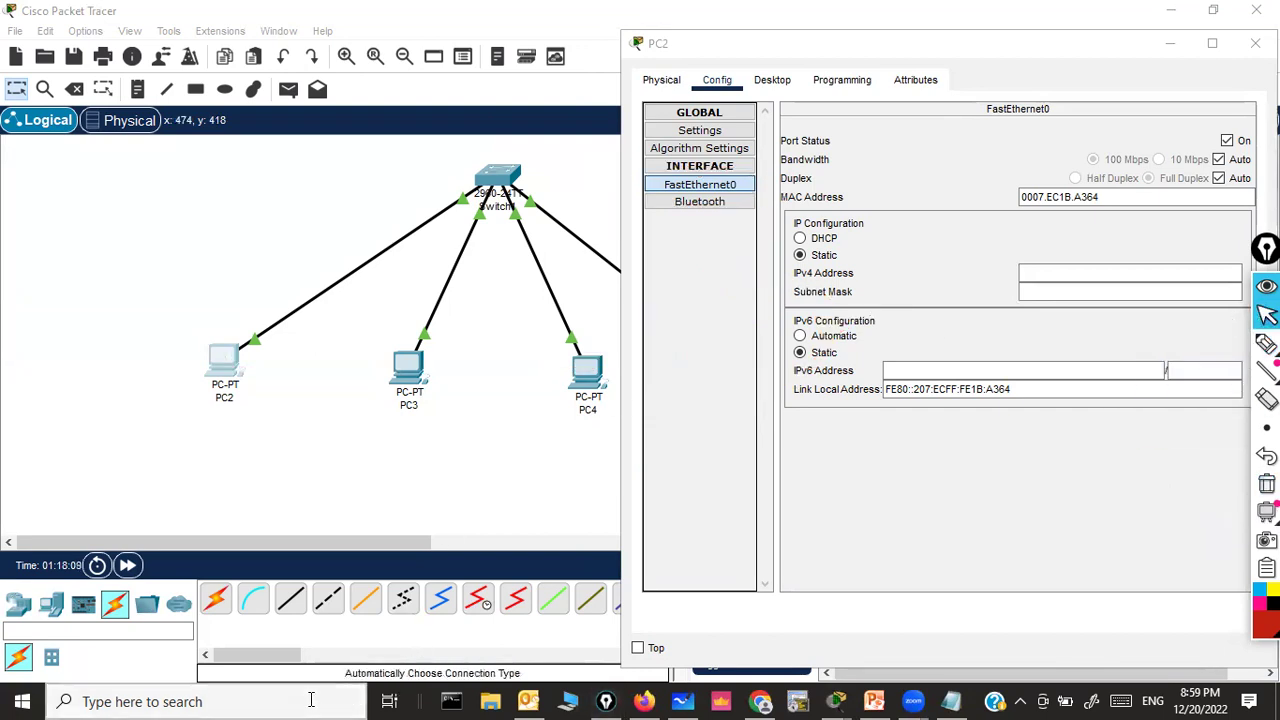
{"action": "type", "text": "ncpa.cpl"}
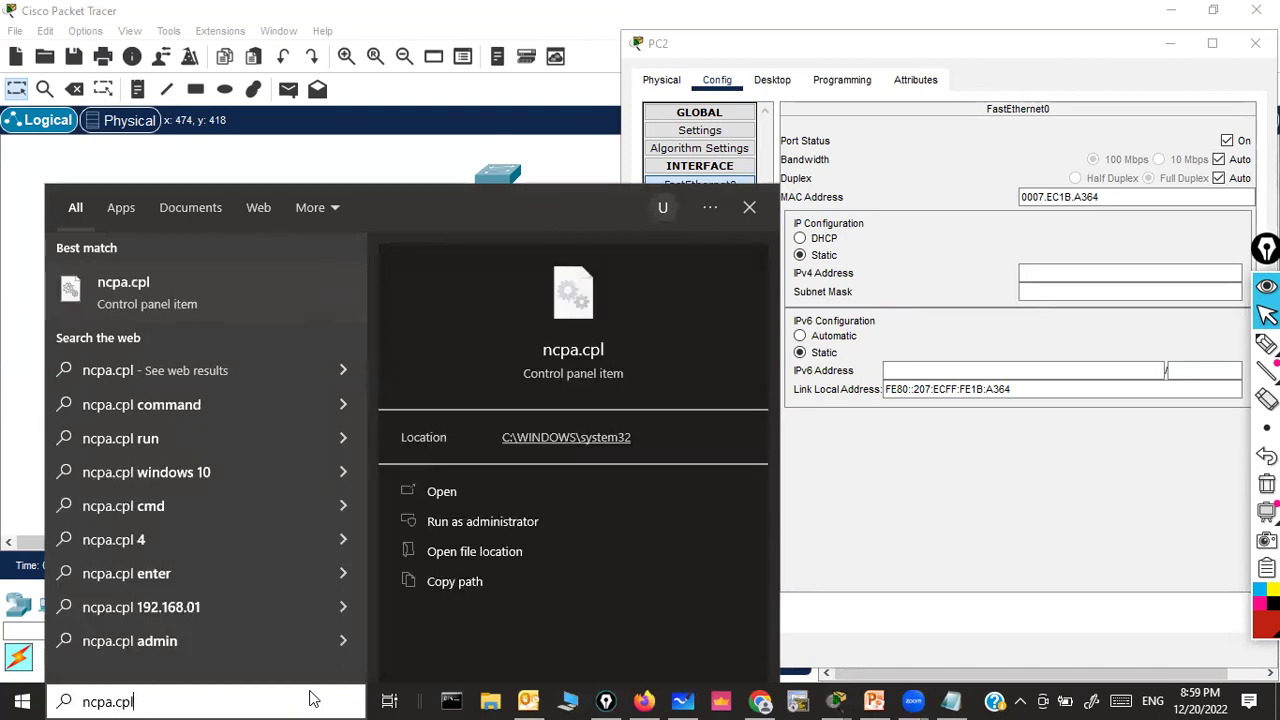
{"action": "key", "text": "Return"}
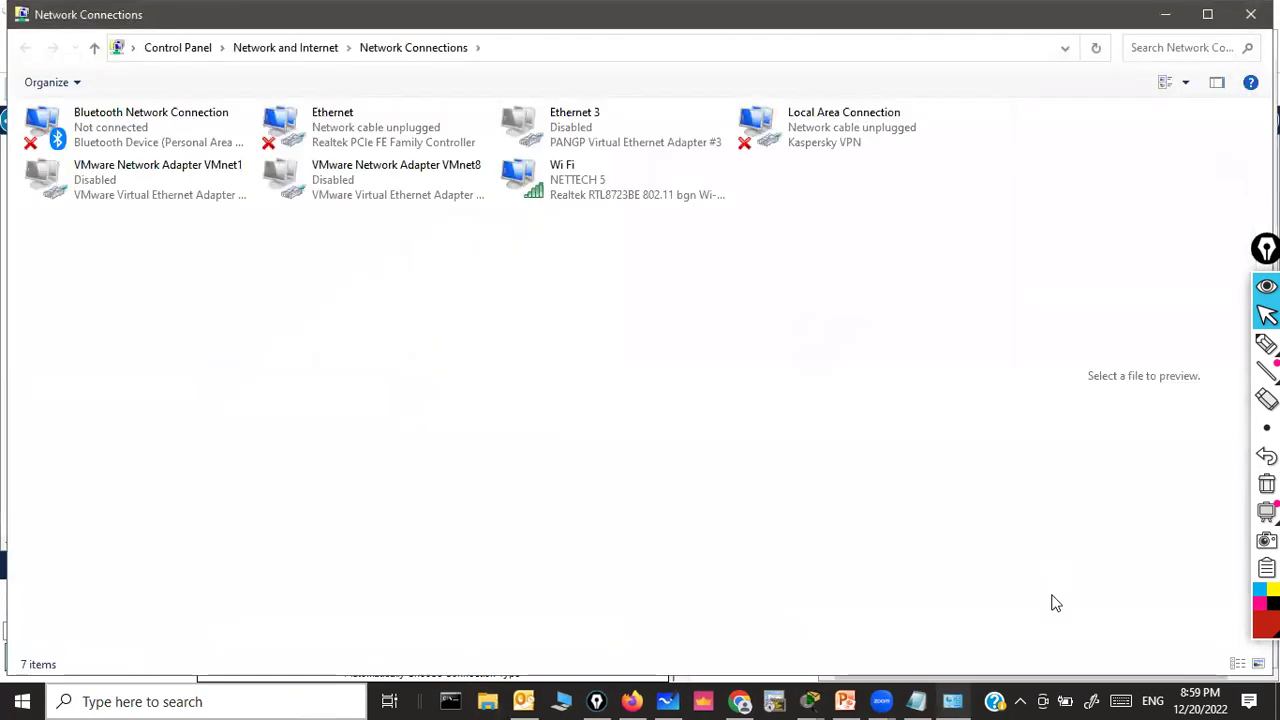
Step: Handwrite "Start → Run → NCPA.CPL" in red across the empty area of the Network Connections window
{"action": "left_click", "coordinate": [1186, 345]}
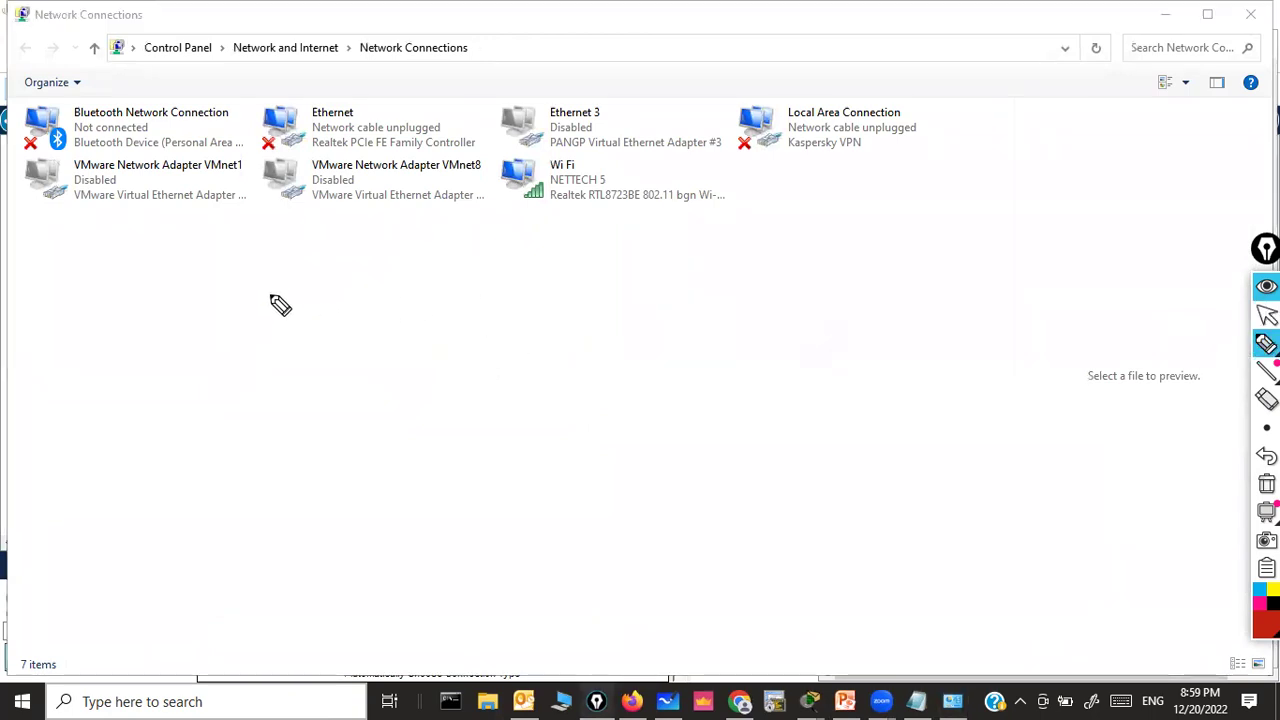
{"action": "mouse_move", "coordinate": [292, 305]}
{"action": "left_mouse_down"}
{"action": "mouse_move", "coordinate": [336, 335]}
{"action": "mouse_move", "coordinate": [397, 346]}
{"action": "mouse_move", "coordinate": [503, 334]}
{"action": "mouse_move", "coordinate": [508, 318]}
{"action": "mouse_move", "coordinate": [609, 346]}
{"action": "mouse_move", "coordinate": [671, 309]}
{"action": "mouse_move", "coordinate": [740, 352]}
{"action": "mouse_move", "coordinate": [900, 369]}
{"action": "mouse_move", "coordinate": [877, 349]}
{"action": "mouse_move", "coordinate": [985, 364]}
{"action": "mouse_move", "coordinate": [997, 349]}
{"action": "mouse_move", "coordinate": [1019, 377]}
{"action": "mouse_move", "coordinate": [1200, 372]}
{"action": "left_mouse_up"}
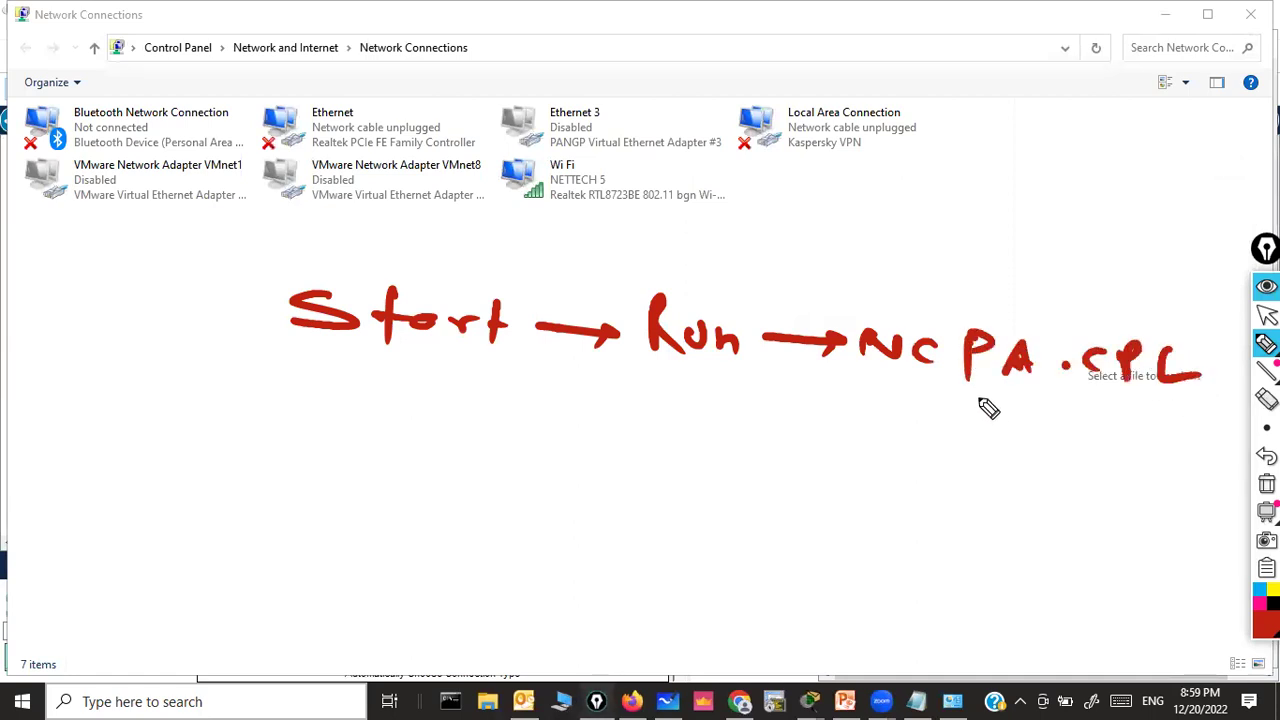
Step: Underline "NCPA.CPL" in the handwritten note, circle "CPL" in red, then clear all annotations
{"action": "left_click_drag", "start_coordinate": [872, 395], "coordinate": [1212, 418]}
{"action": "left_click_drag", "start_coordinate": [1128, 350], "coordinate": [1085, 420]}
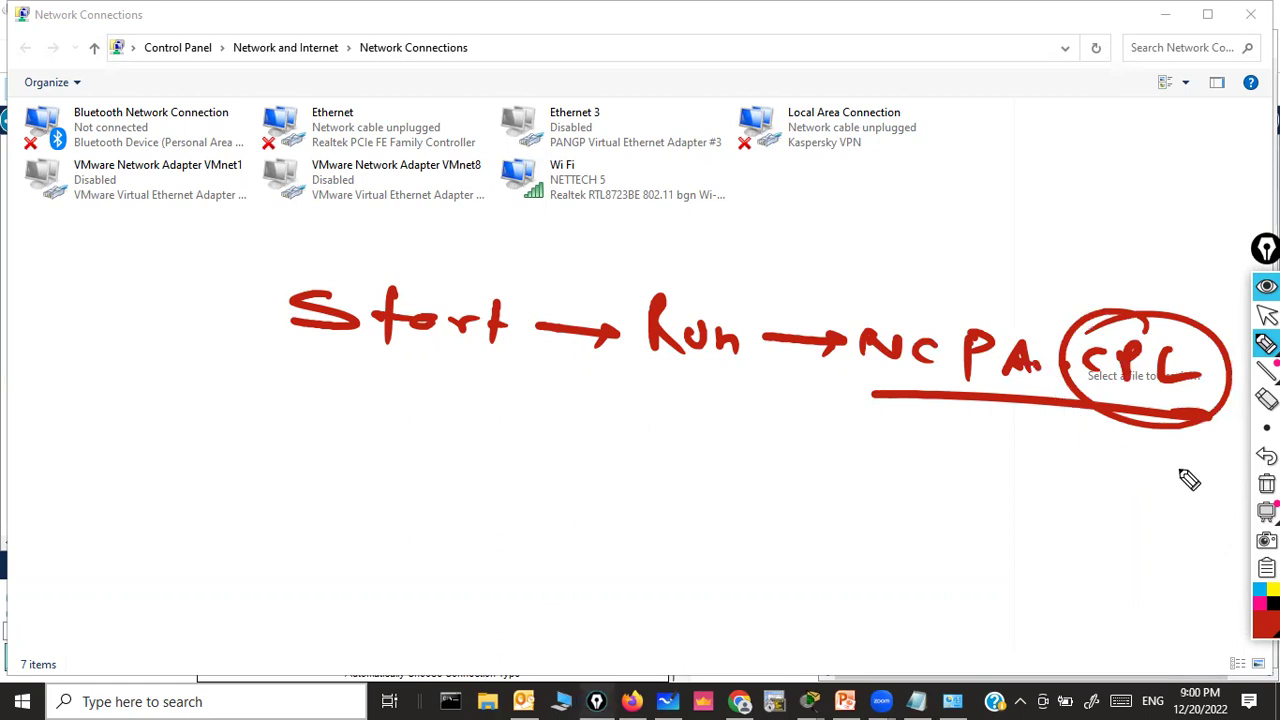
{"action": "left_click", "coordinate": [1267, 484]}
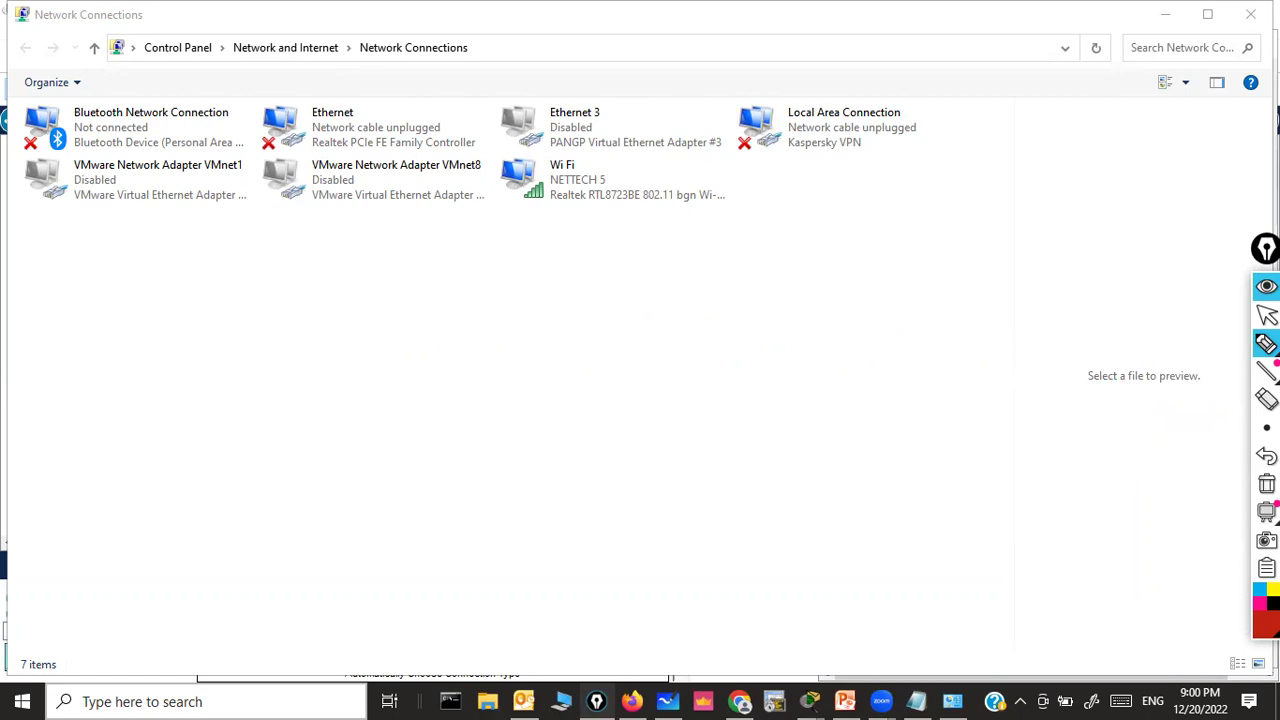
Step: Set the pen size to small, underline and circle the Wi-Fi adapter in red, and circle the Ethernet adapter
{"action": "left_click", "coordinate": [1267, 428]}
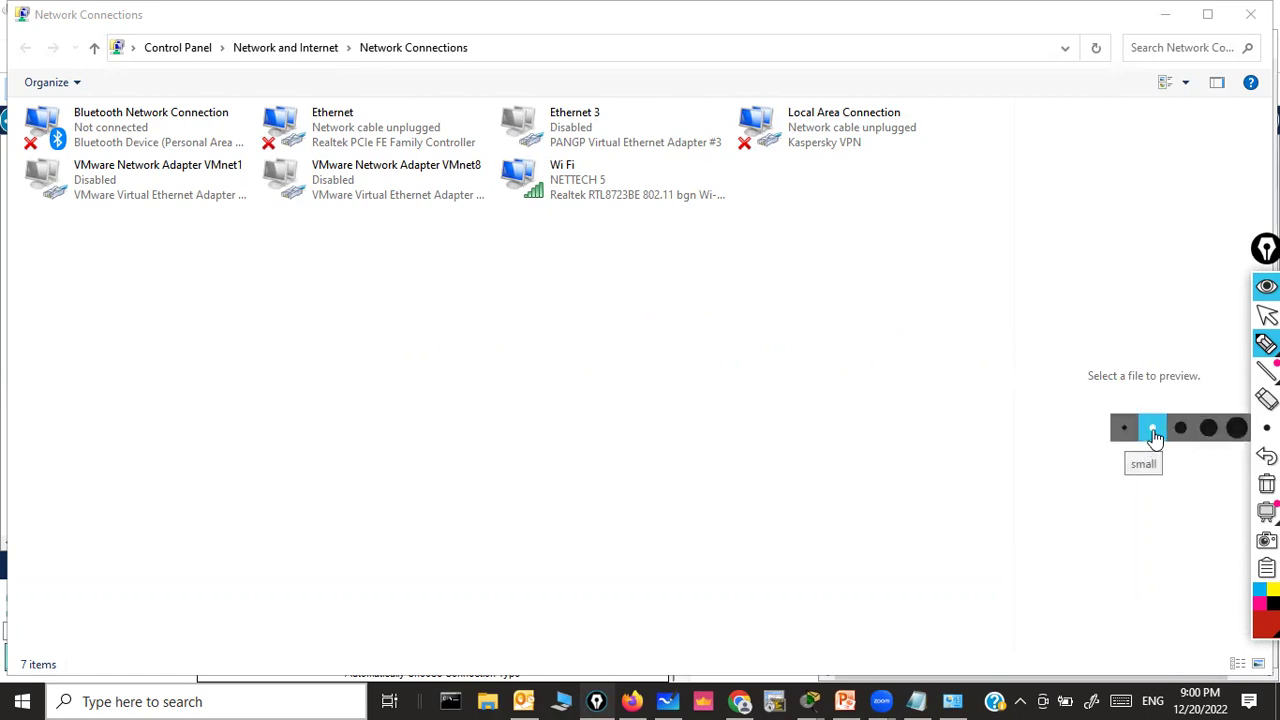
{"action": "left_click", "coordinate": [1153, 432]}
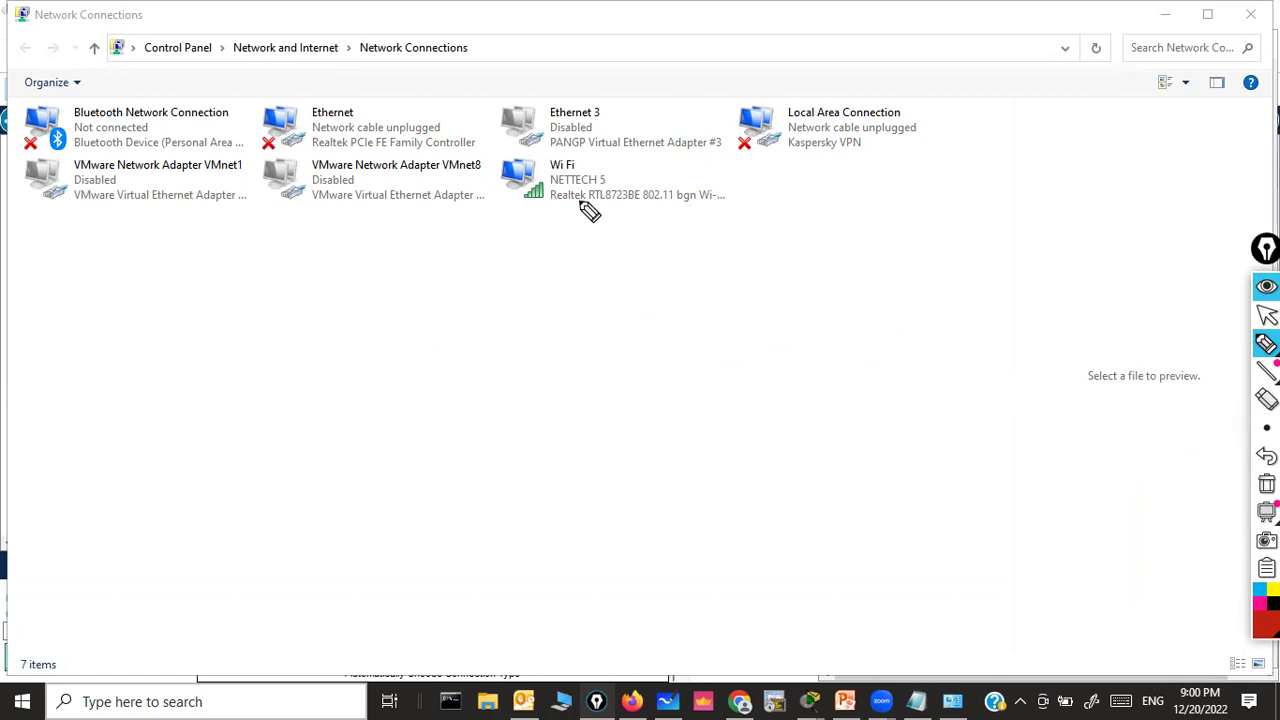
{"action": "mouse_move", "coordinate": [587, 165]}
{"action": "left_mouse_down"}
{"action": "mouse_move", "coordinate": [499, 162]}
{"action": "mouse_move", "coordinate": [518, 218]}
{"action": "mouse_move", "coordinate": [636, 242]}
{"action": "mouse_move", "coordinate": [730, 201]}
{"action": "mouse_move", "coordinate": [626, 155]}
{"action": "mouse_move", "coordinate": [560, 154]}
{"action": "mouse_move", "coordinate": [595, 182]}
{"action": "mouse_move", "coordinate": [595, 212]}
{"action": "mouse_move", "coordinate": [574, 229]}
{"action": "mouse_move", "coordinate": [536, 214]}
{"action": "mouse_move", "coordinate": [519, 187]}
{"action": "left_mouse_up"}
{"action": "mouse_move", "coordinate": [365, 106]}
{"action": "left_mouse_down"}
{"action": "mouse_move", "coordinate": [320, 84]}
{"action": "mouse_move", "coordinate": [265, 102]}
{"action": "mouse_move", "coordinate": [263, 138]}
{"action": "mouse_move", "coordinate": [327, 167]}
{"action": "mouse_move", "coordinate": [422, 162]}
{"action": "mouse_move", "coordinate": [456, 127]}
{"action": "mouse_move", "coordinate": [343, 108]}
{"action": "left_mouse_up"}
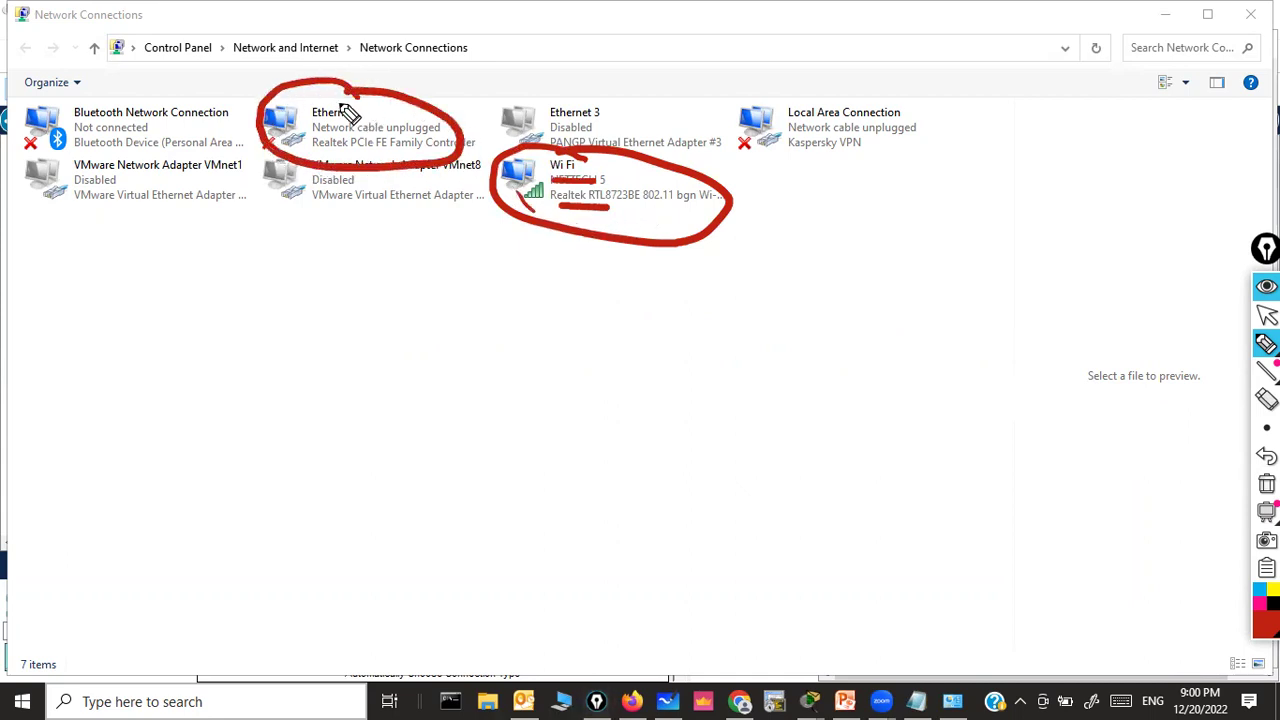
Step: Cross out the Bluetooth, VMnet1, Ethernet 3 and Local Area Connection adapters with red diagonal strokes
{"action": "mouse_move", "coordinate": [178, 100]}
{"action": "left_mouse_down"}
{"action": "mouse_move", "coordinate": [80, 196]}
{"action": "mouse_move", "coordinate": [100, 205]}
{"action": "left_mouse_up"}
{"action": "left_click_drag", "start_coordinate": [232, 106], "coordinate": [141, 205]}
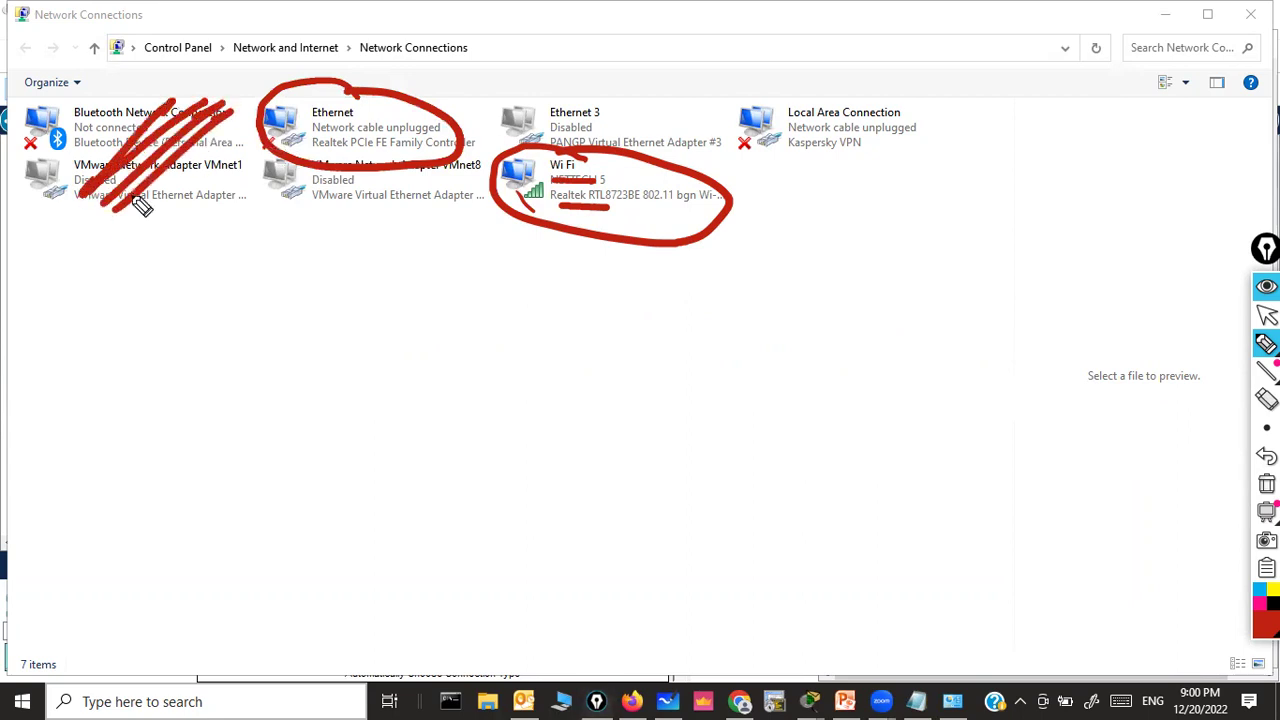
{"action": "mouse_move", "coordinate": [658, 127]}
{"action": "left_mouse_down"}
{"action": "mouse_move", "coordinate": [845, 86]}
{"action": "mouse_move", "coordinate": [815, 142]}
{"action": "left_mouse_up"}
{"action": "left_click_drag", "start_coordinate": [910, 112], "coordinate": [792, 145]}
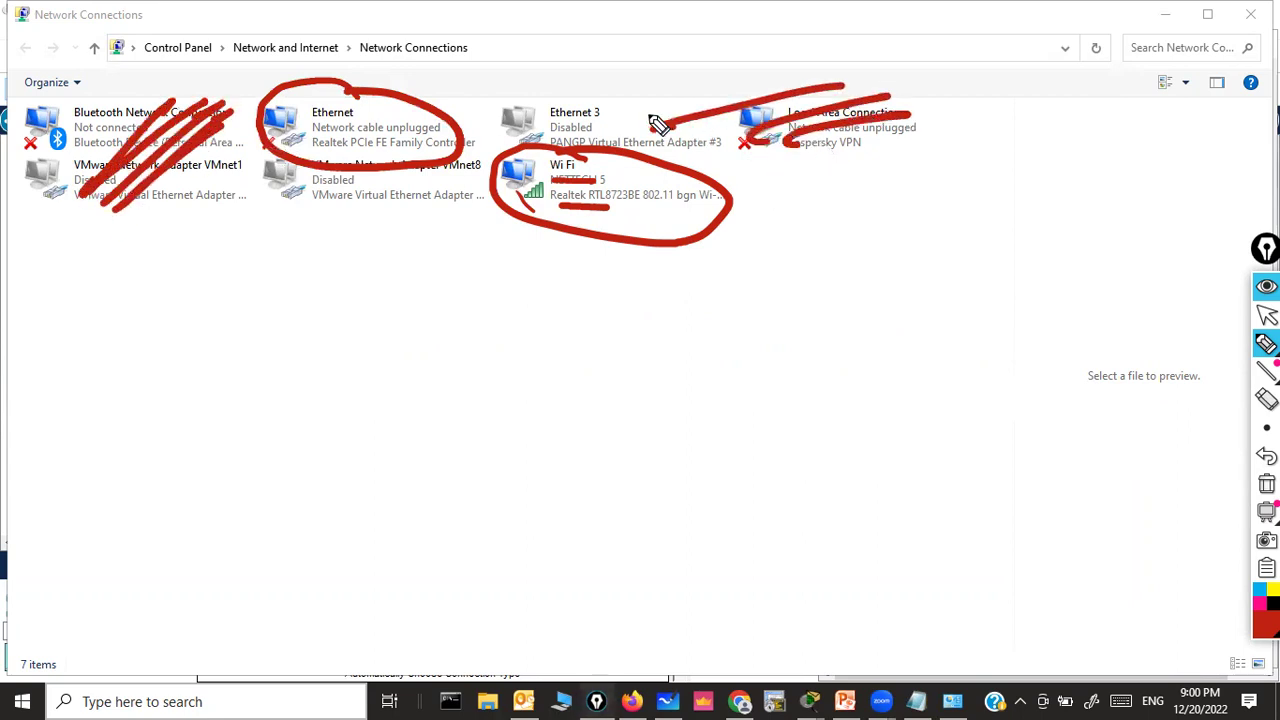
{"action": "left_click_drag", "start_coordinate": [612, 140], "coordinate": [722, 96]}
{"action": "left_click_drag", "start_coordinate": [672, 140], "coordinate": [770, 112]}
{"action": "left_click_drag", "start_coordinate": [535, 126], "coordinate": [668, 86]}
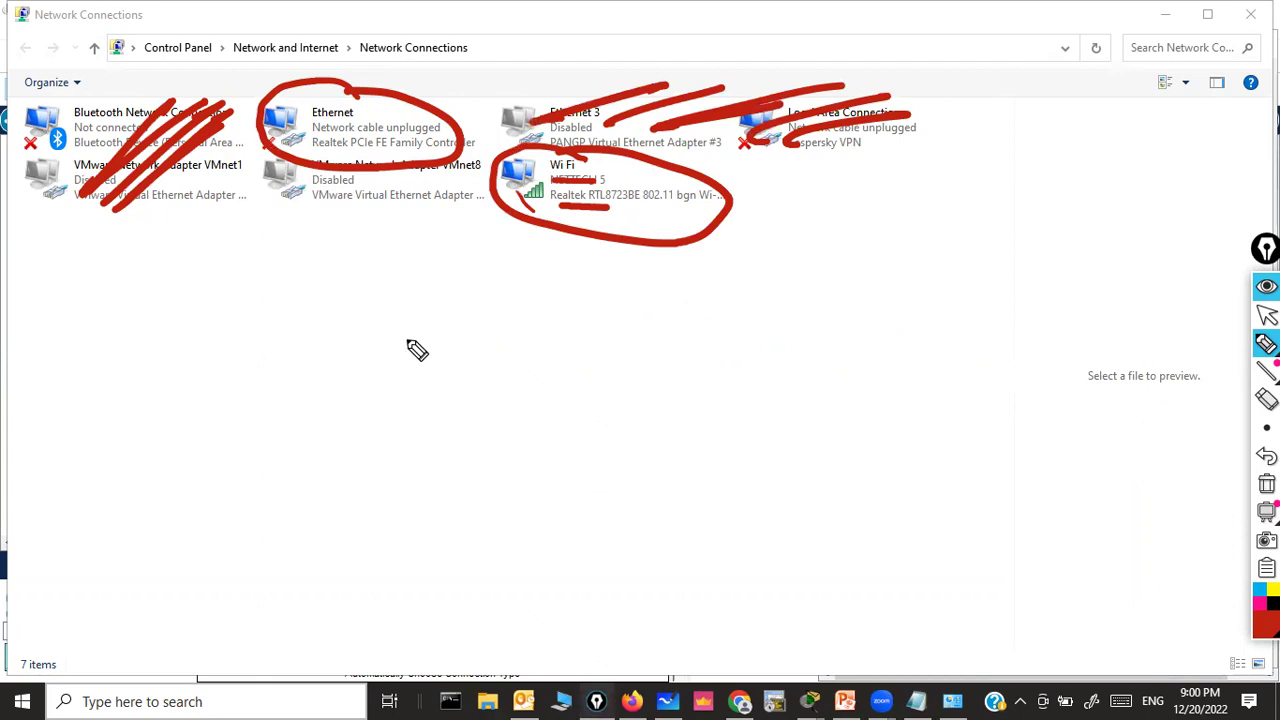
Step: Draw red arrows down from the circled Ethernet and Wi-Fi adapters, and handwrite and underline "Wi-Fi" below the Wi-Fi arrow
{"action": "left_click_drag", "start_coordinate": [376, 172], "coordinate": [376, 258]}
{"action": "left_click_drag", "start_coordinate": [350, 246], "coordinate": [392, 250]}
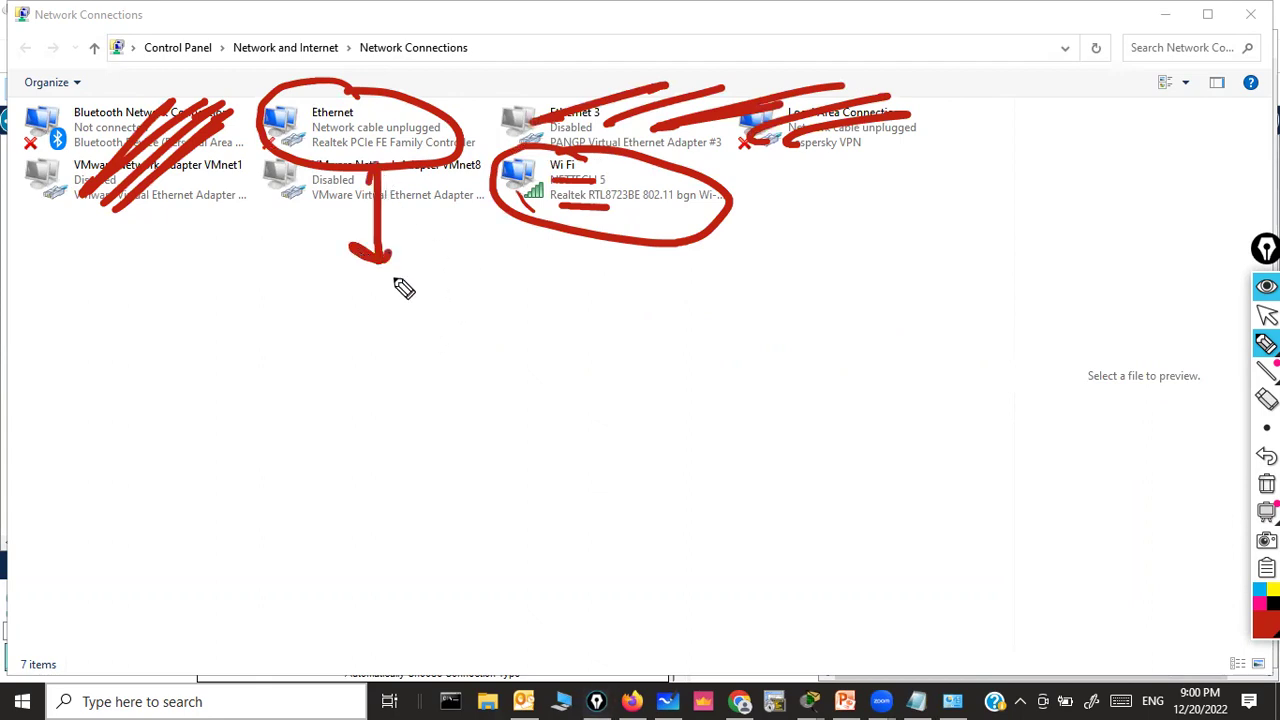
{"action": "left_click_drag", "start_coordinate": [593, 240], "coordinate": [594, 296]}
{"action": "mouse_move", "coordinate": [562, 282]}
{"action": "left_mouse_down"}
{"action": "mouse_move", "coordinate": [674, 318]}
{"action": "mouse_move", "coordinate": [690, 304]}
{"action": "left_mouse_up"}
{"action": "left_click_drag", "start_coordinate": [709, 298], "coordinate": [706, 313]}
{"action": "left_click_drag", "start_coordinate": [746, 286], "coordinate": [772, 290]}
{"action": "left_click_drag", "start_coordinate": [736, 306], "coordinate": [770, 304]}
{"action": "left_click", "coordinate": [788, 296]}
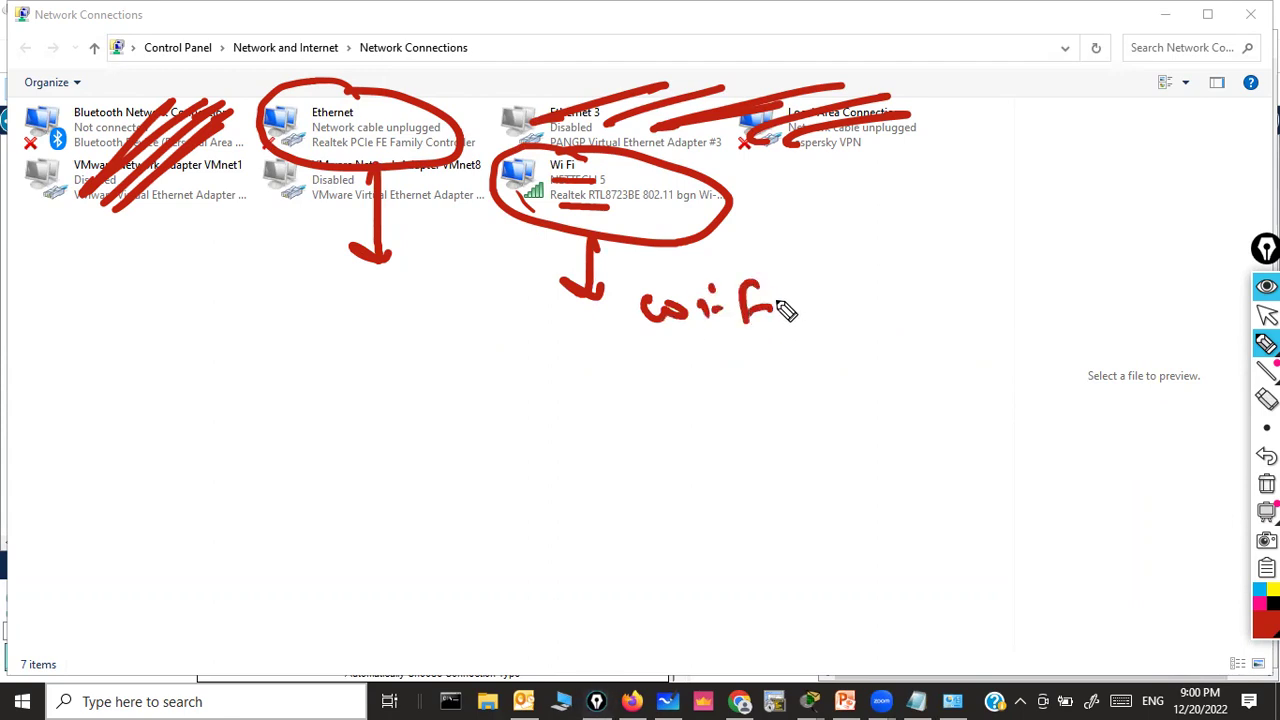
{"action": "left_click_drag", "start_coordinate": [650, 344], "coordinate": [776, 343]}
Step: Handwrite and underline "Wired" below the Ethernet arrow, clear all annotations, and return to the normal pointer
{"action": "left_click_drag", "start_coordinate": [226, 296], "coordinate": [352, 318]}
{"action": "left_click_drag", "start_coordinate": [240, 344], "coordinate": [384, 346]}
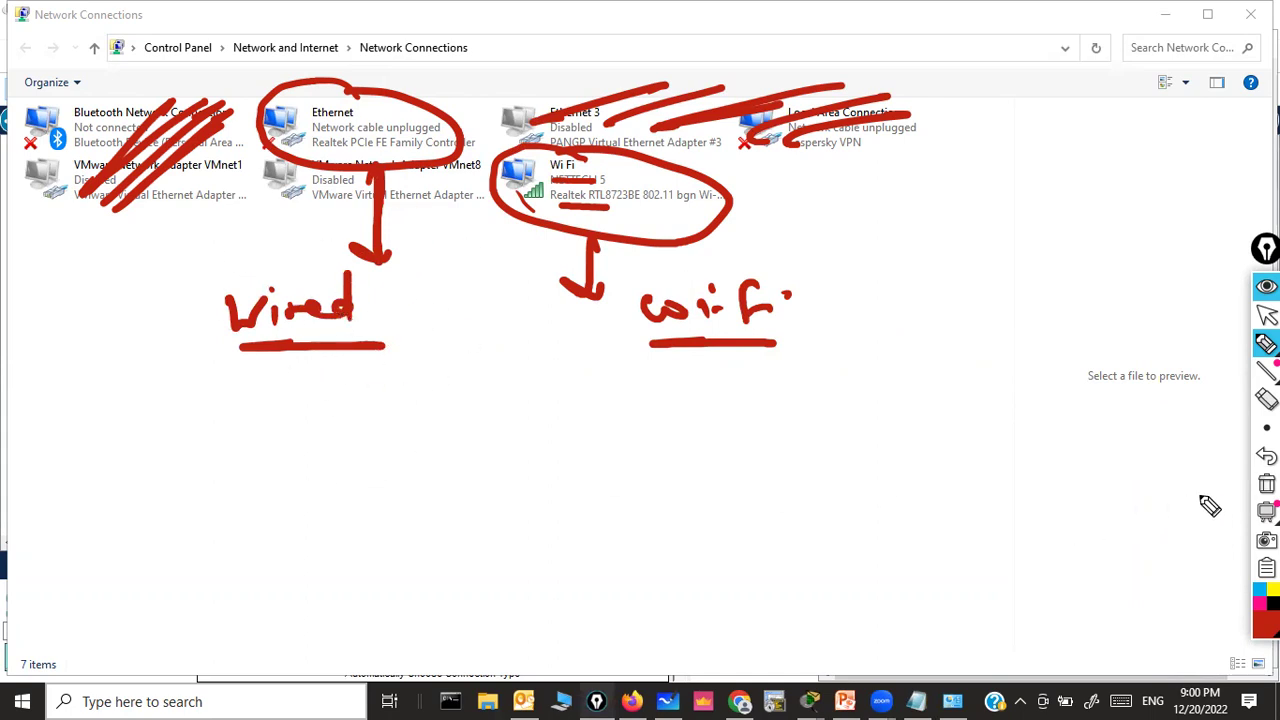
{"action": "left_click", "coordinate": [1266, 484]}
{"action": "left_click", "coordinate": [1266, 314]}
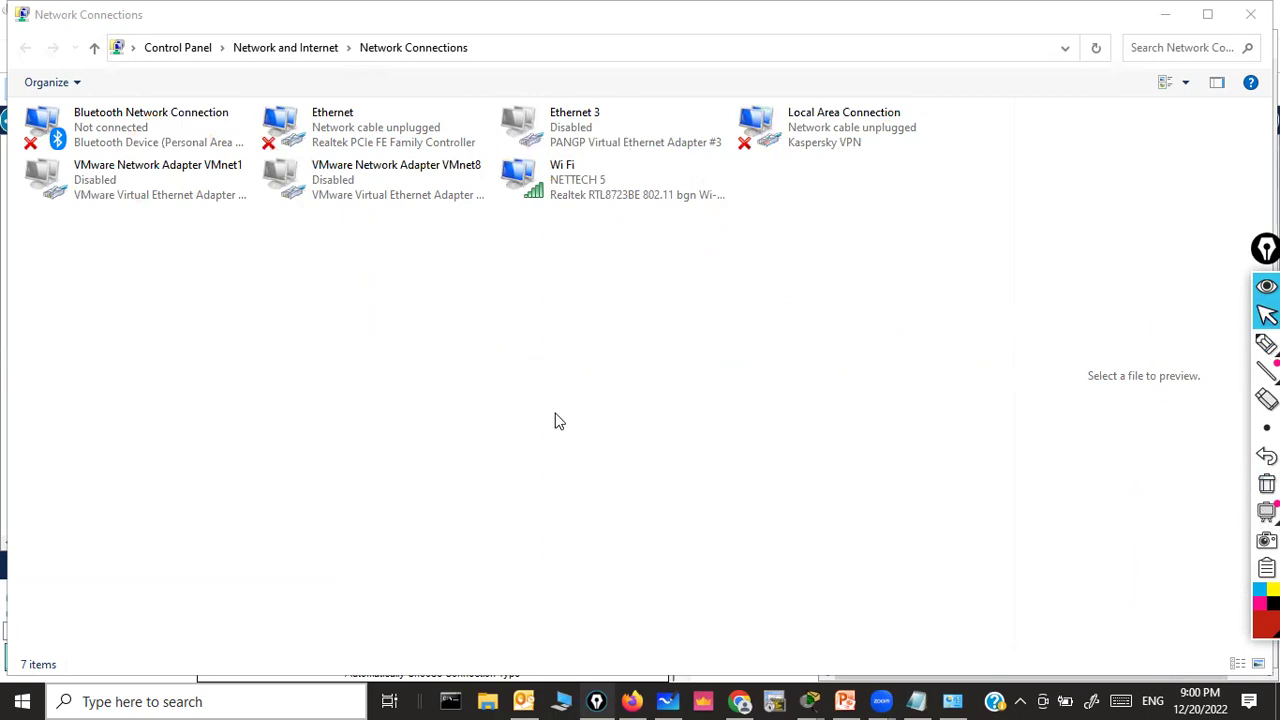
Step: View the Ethernet adapter's Internet Protocol Version 4 (TCP/IPv4) properties, then close its dialogs without changing anything
{"action": "left_click", "coordinate": [347, 132]}
{"action": "right_click", "coordinate": [347, 130]}
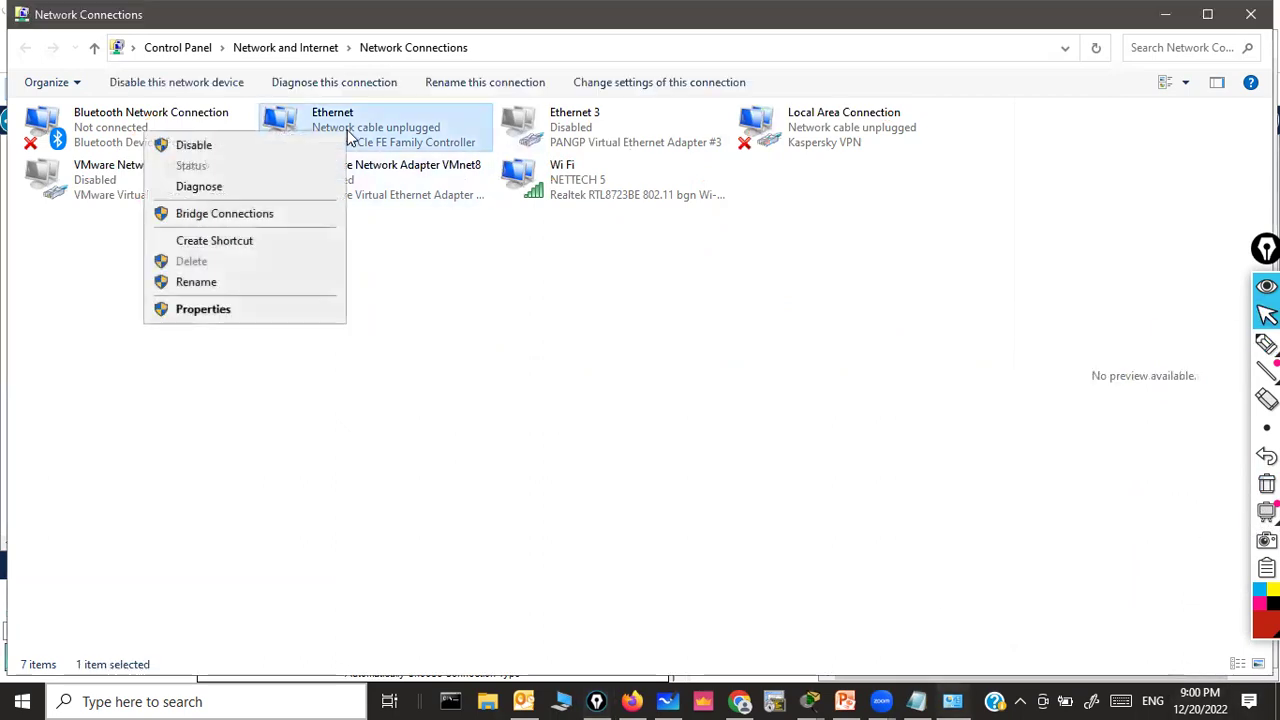
{"action": "left_click", "coordinate": [224, 313]}
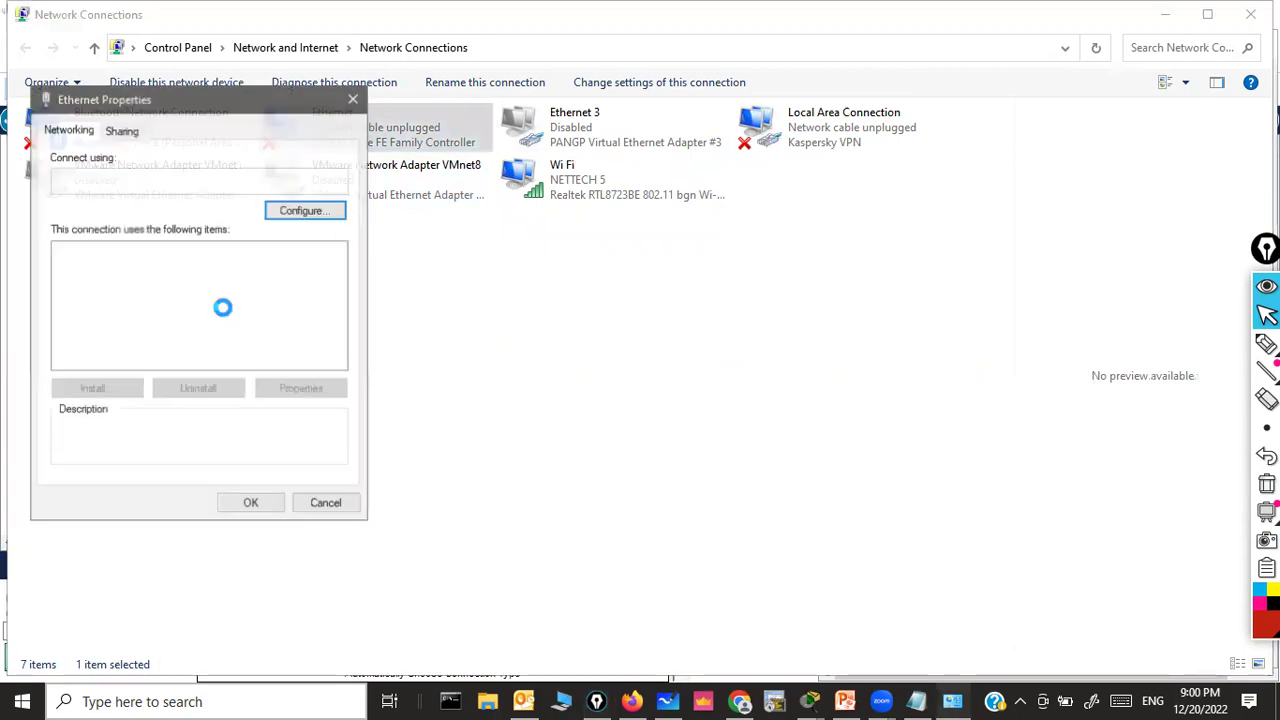
{"action": "left_click_drag", "start_coordinate": [317, 108], "coordinate": [612, 115]}
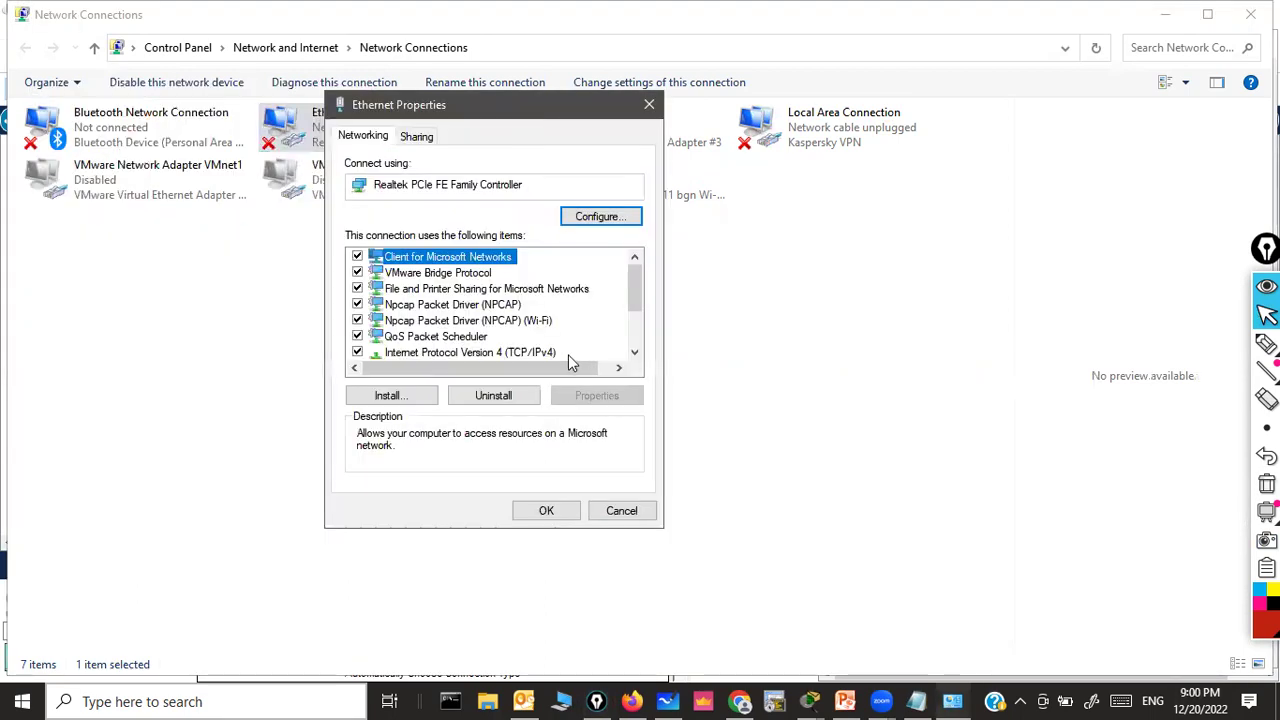
{"action": "left_click", "coordinate": [510, 353]}
{"action": "left_click", "coordinate": [596, 395]}
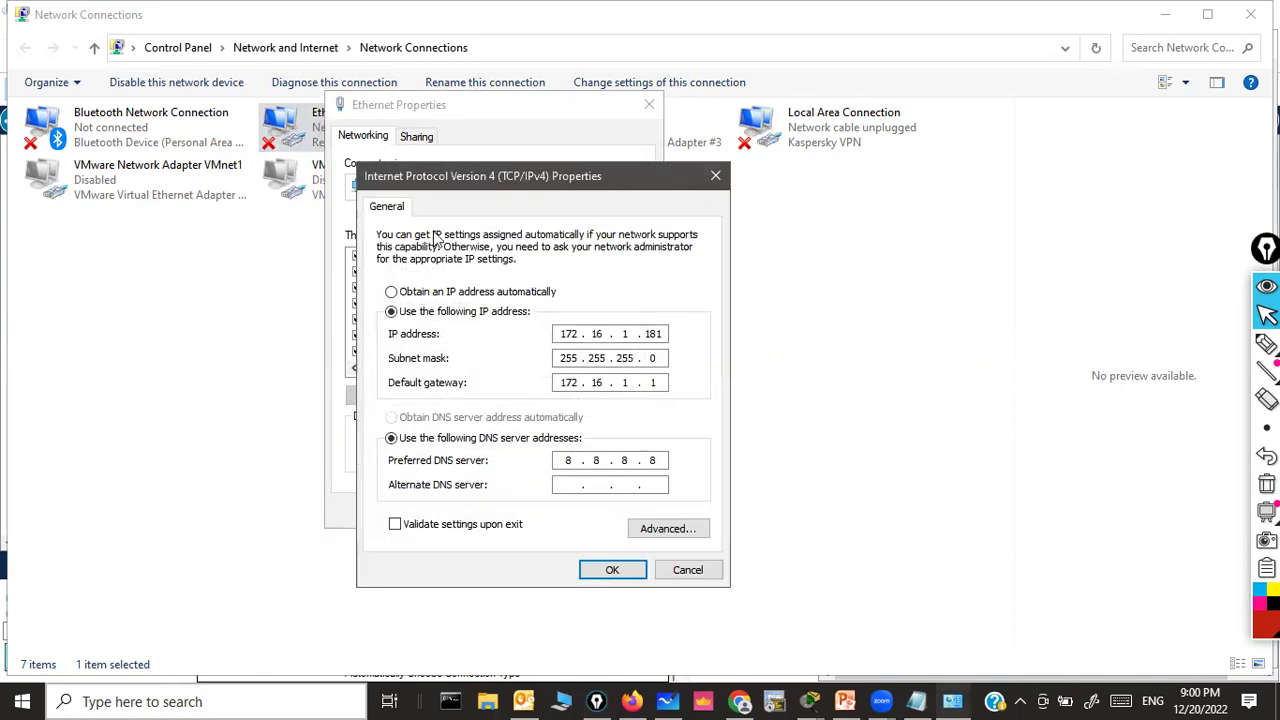
{"action": "left_click", "coordinate": [687, 570]}
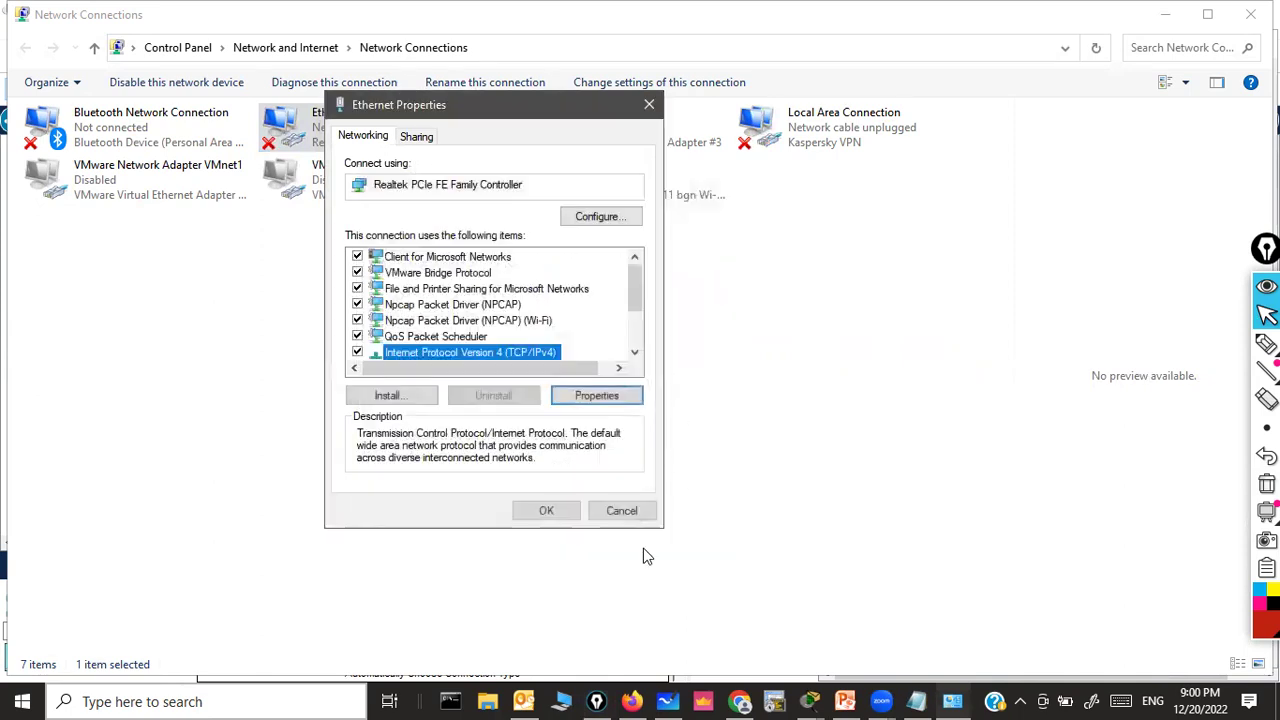
{"action": "left_click", "coordinate": [622, 509]}
Step: Switch back to PC2's FastEthernet0 settings in Packet Tracer, highlight FastEthernet0 and the MAC address in red, then clear the highlights
{"action": "left_click", "coordinate": [1164, 14]}
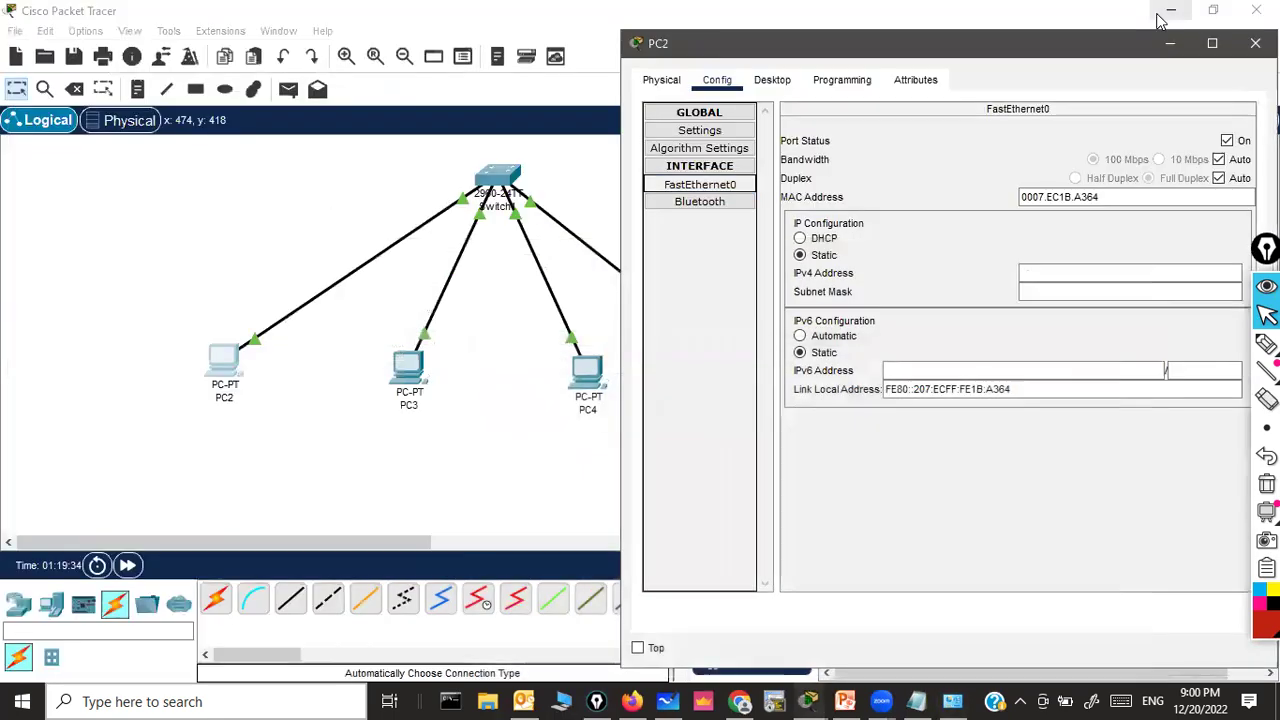
{"action": "left_click_drag", "start_coordinate": [806, 47], "coordinate": [665, 65]}
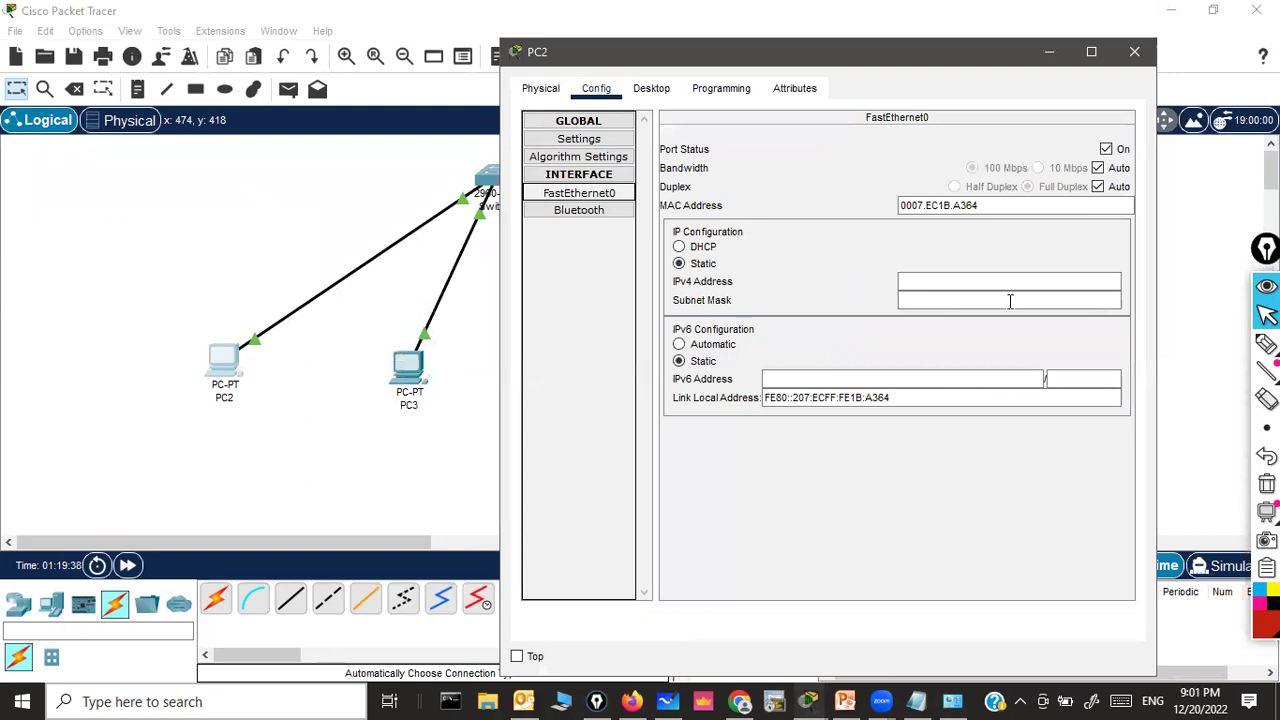
{"action": "left_click", "coordinate": [1267, 343]}
{"action": "mouse_move", "coordinate": [1267, 428]}
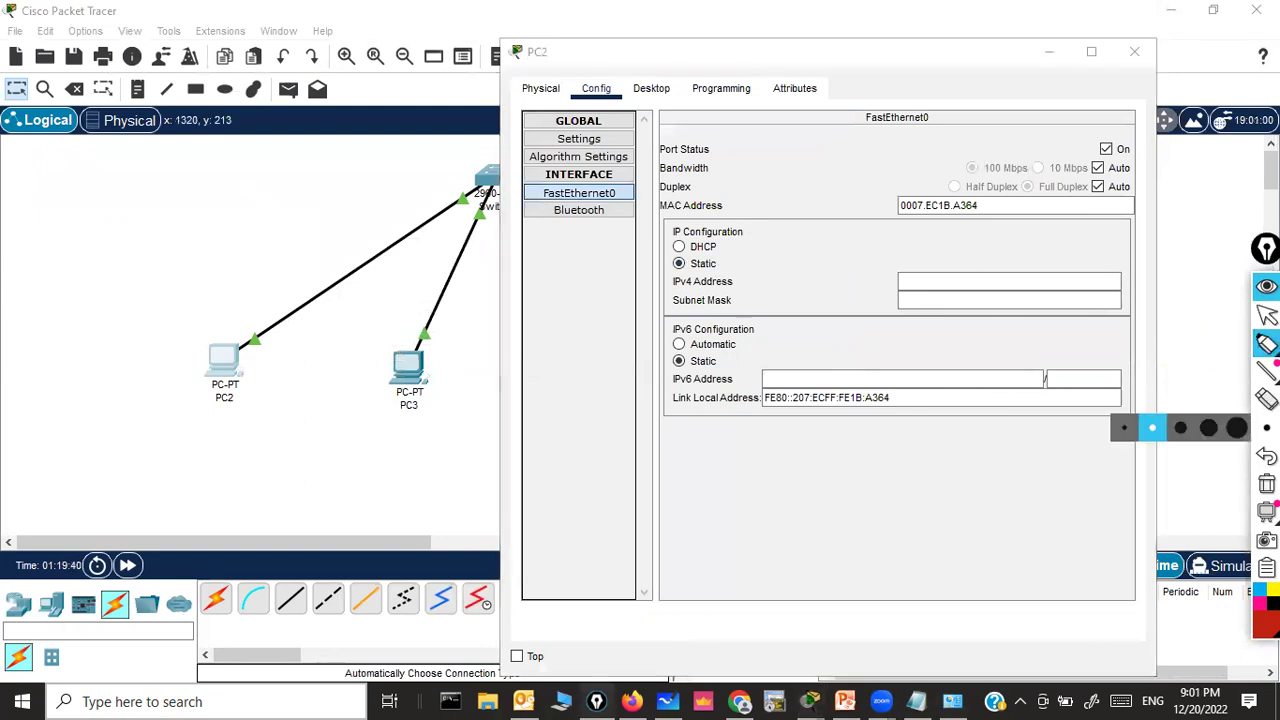
{"action": "left_click", "coordinate": [1181, 428]}
{"action": "mouse_move", "coordinate": [584, 194]}
{"action": "left_mouse_down"}
{"action": "mouse_move", "coordinate": [534, 194]}
{"action": "mouse_move", "coordinate": [624, 197]}
{"action": "mouse_move", "coordinate": [549, 196]}
{"action": "left_mouse_up"}
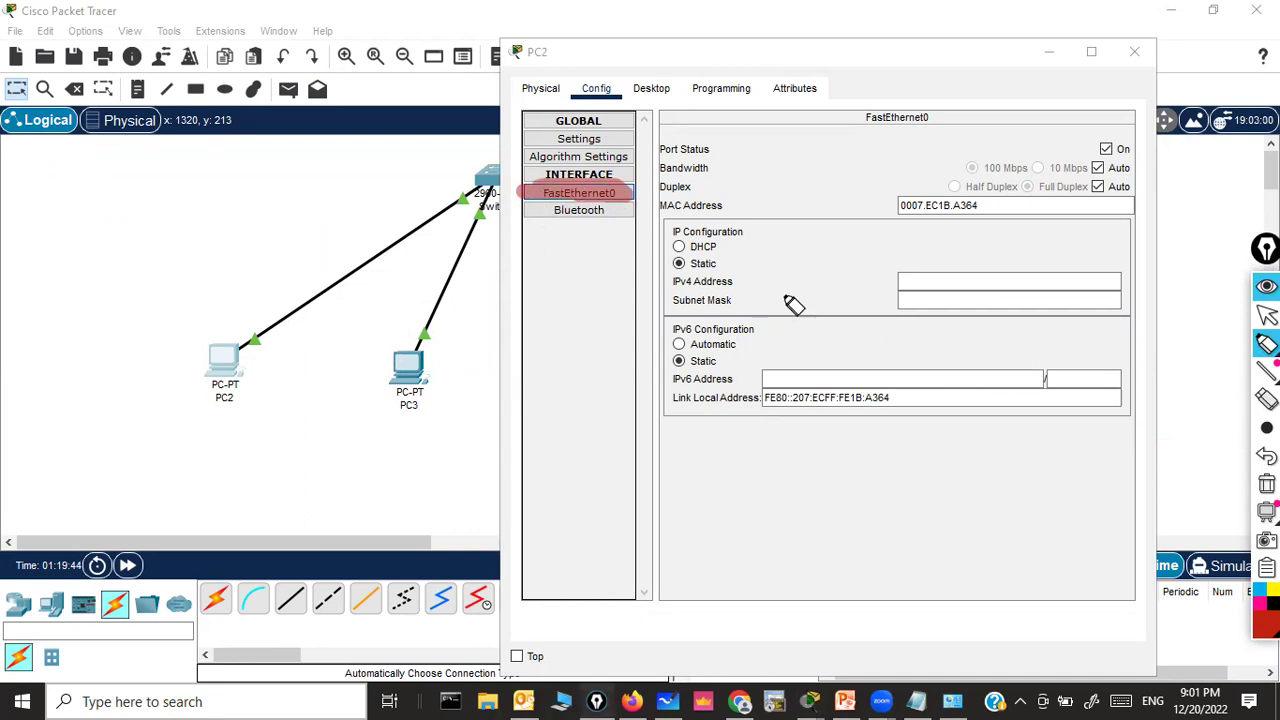
{"action": "left_click_drag", "start_coordinate": [662, 206], "coordinate": [720, 205]}
{"action": "mouse_move", "coordinate": [907, 208]}
{"action": "left_mouse_down"}
{"action": "mouse_move", "coordinate": [974, 209]}
{"action": "mouse_move", "coordinate": [905, 220]}
{"action": "mouse_move", "coordinate": [990, 210]}
{"action": "mouse_move", "coordinate": [895, 220]}
{"action": "left_mouse_up"}
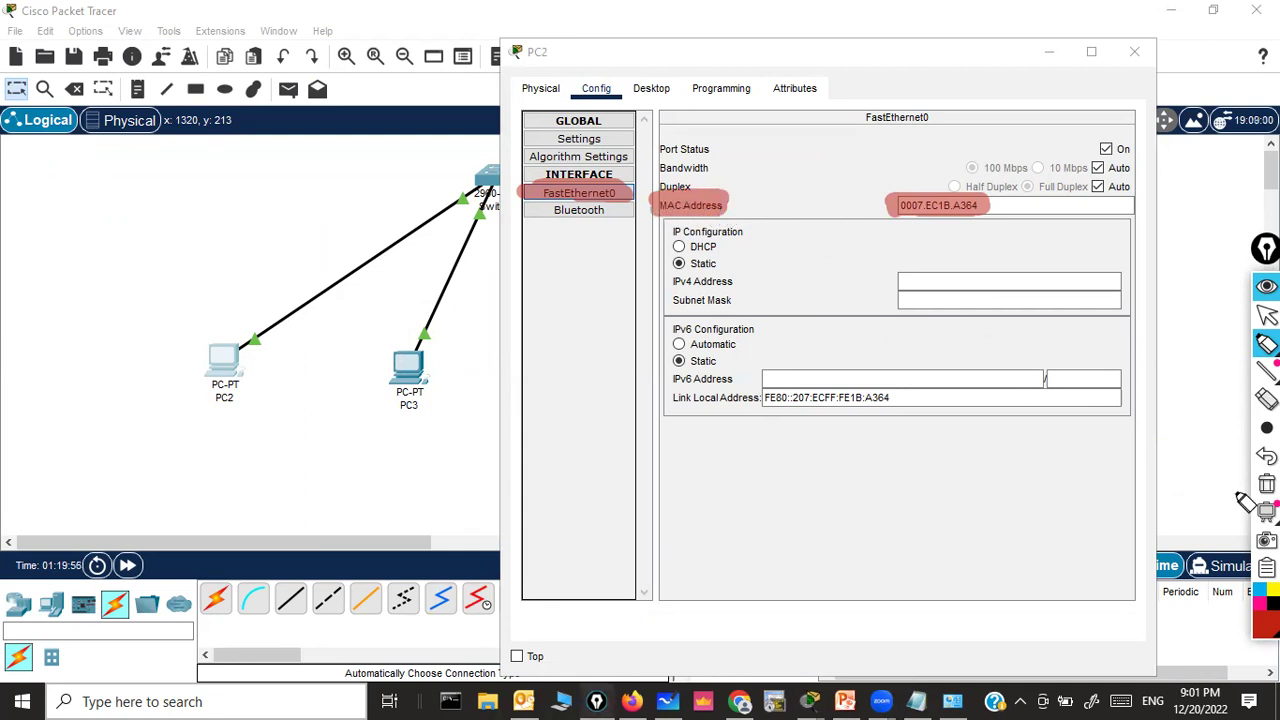
{"action": "left_click", "coordinate": [1267, 484]}
Step: Highlight the IP Configuration heading in red, mark DHCP and Static with dots, then clear the marks
{"action": "mouse_move", "coordinate": [672, 236]}
{"action": "left_mouse_down"}
{"action": "mouse_move", "coordinate": [736, 234]}
{"action": "mouse_move", "coordinate": [664, 231]}
{"action": "left_mouse_up"}
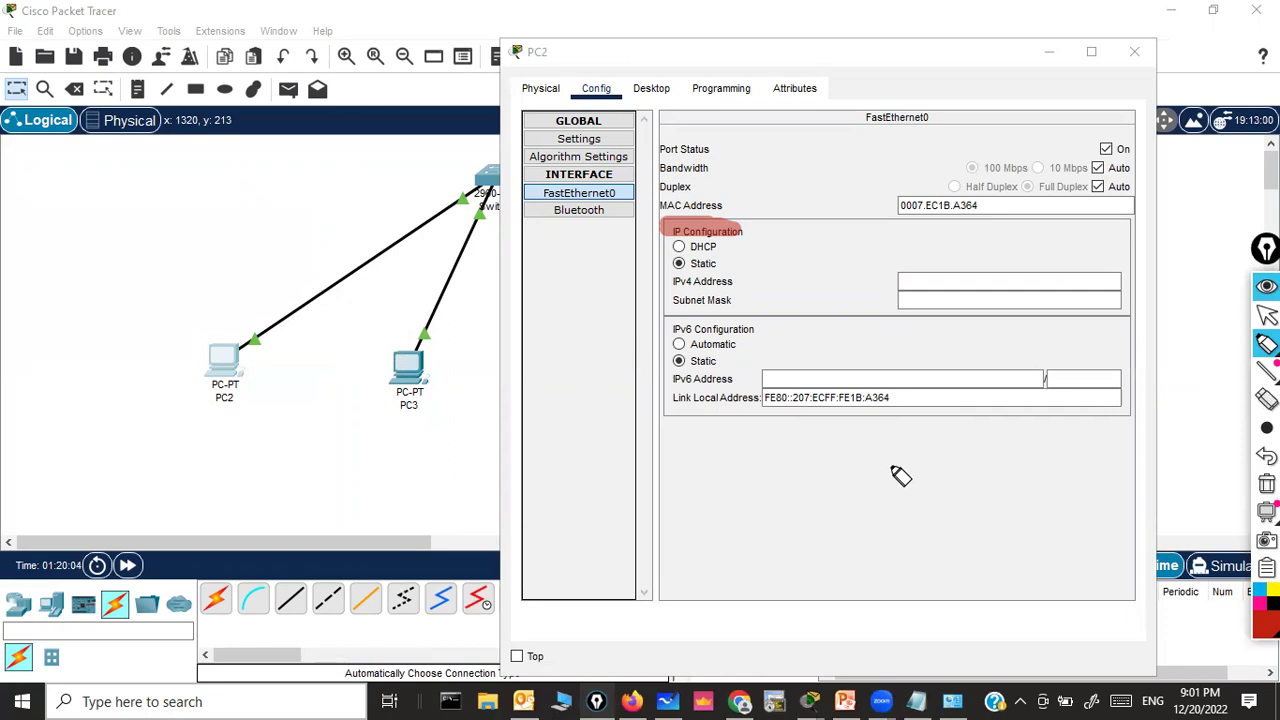
{"action": "left_click", "coordinate": [727, 248]}
{"action": "left_click", "coordinate": [728, 269]}
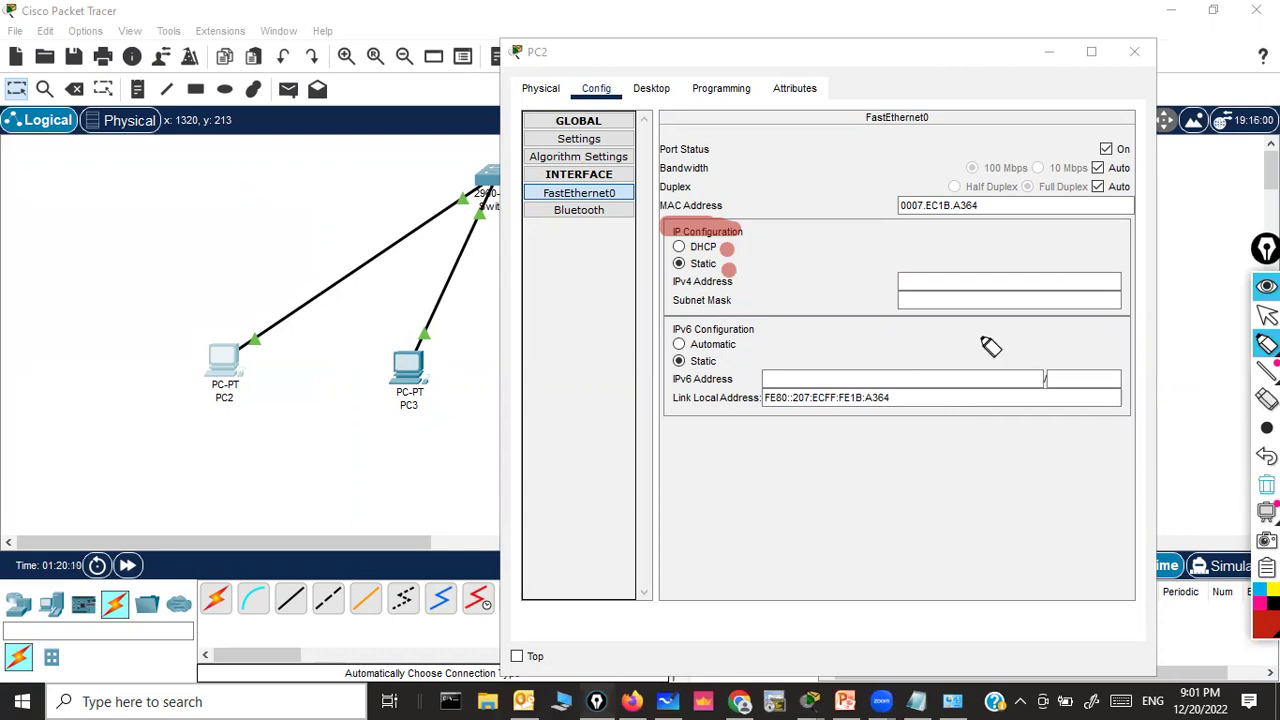
{"action": "key", "text": "ctrl+shift+c"}
Step: Highlight the Static option under IP Configuration and the PC2 label in the topology, then clear both highlights
{"action": "left_click_drag", "start_coordinate": [677, 262], "coordinate": [720, 263]}
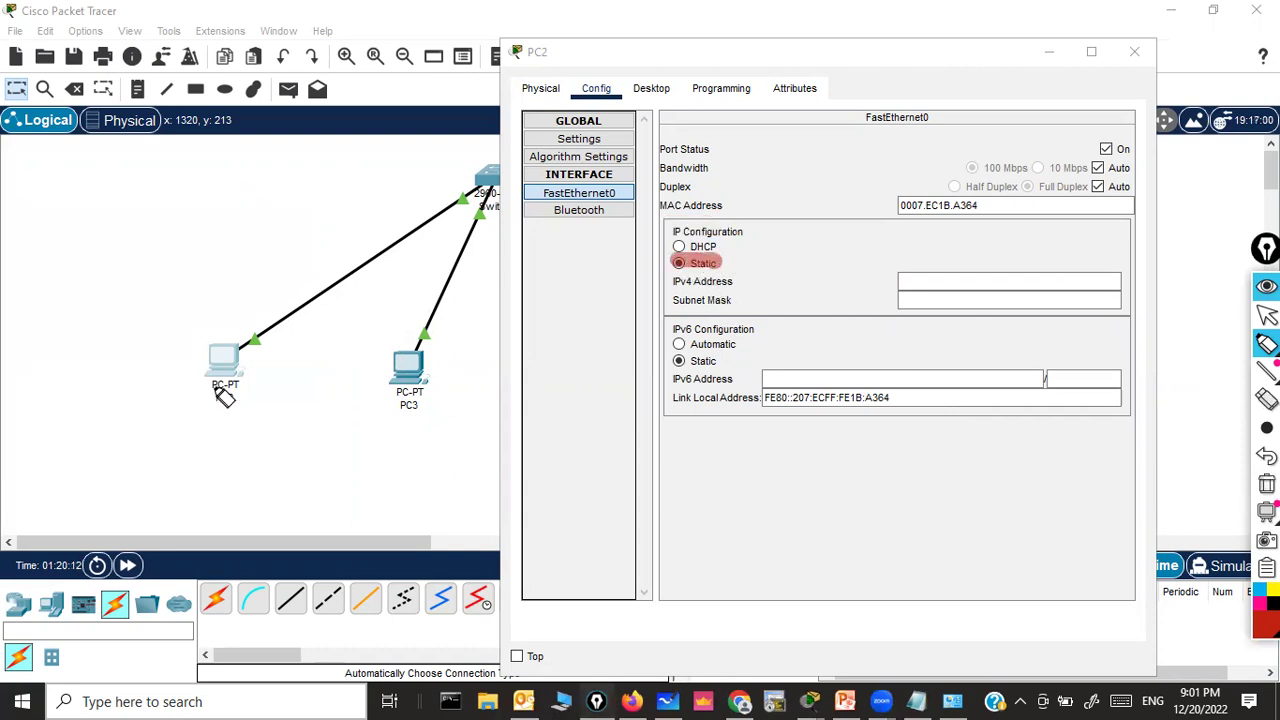
{"action": "left_click_drag", "start_coordinate": [207, 381], "coordinate": [262, 381]}
{"action": "left_click", "coordinate": [1267, 483]}
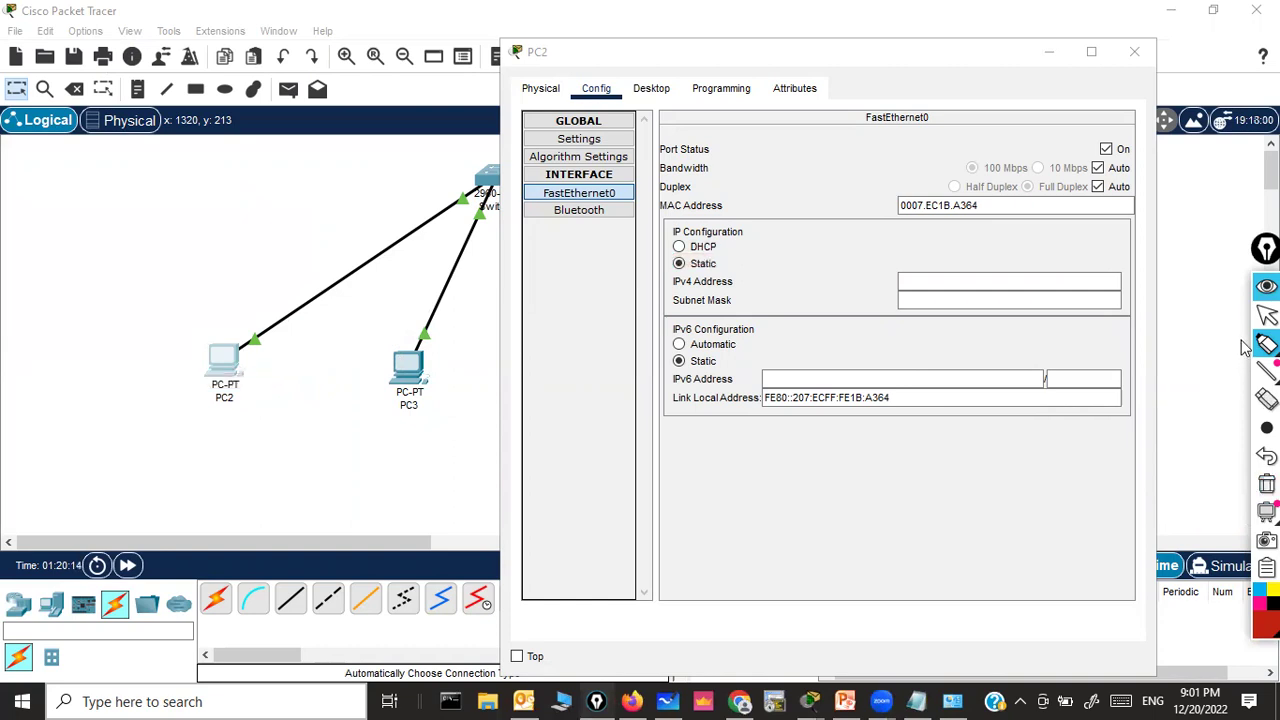
Step: Try to assign PC2 a static IPv4 address starting with 301.221, then close the PC2 window
{"action": "left_click", "coordinate": [1267, 315]}
{"action": "left_click", "coordinate": [942, 283]}
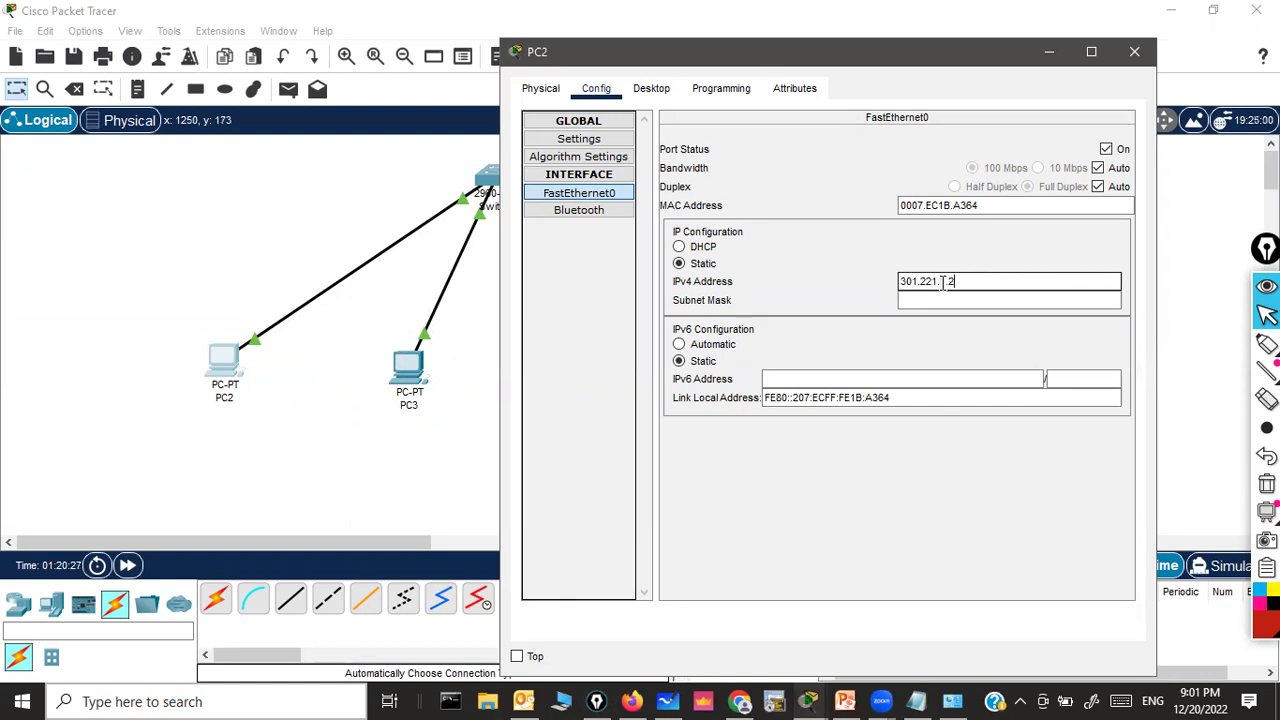
{"action": "key", "text": "Return"}
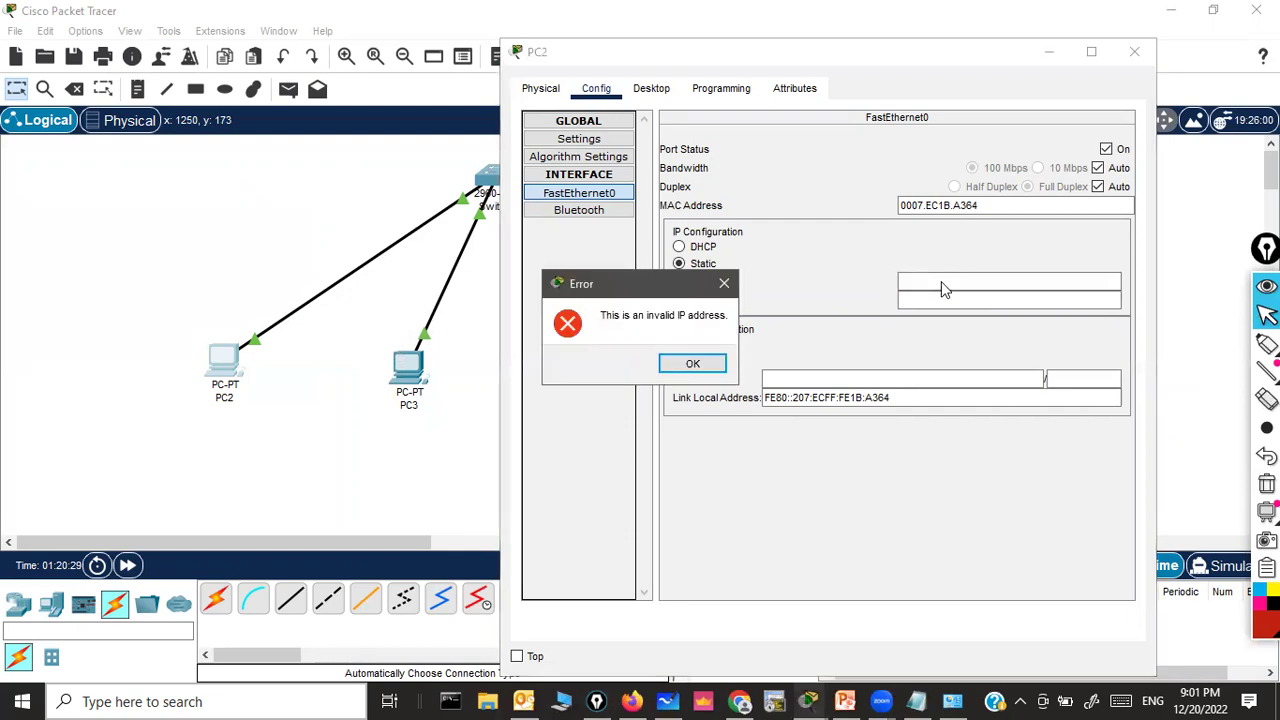
{"action": "left_click", "coordinate": [693, 364]}
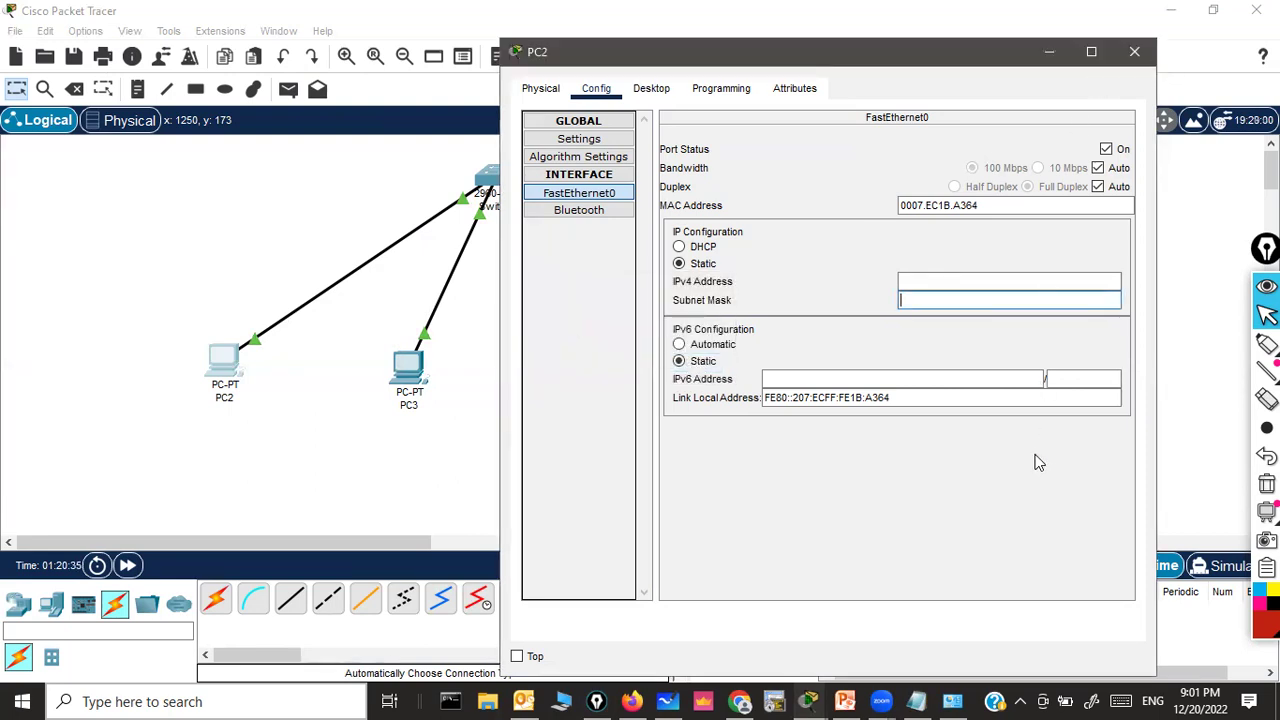
{"action": "left_click", "coordinate": [1134, 55]}
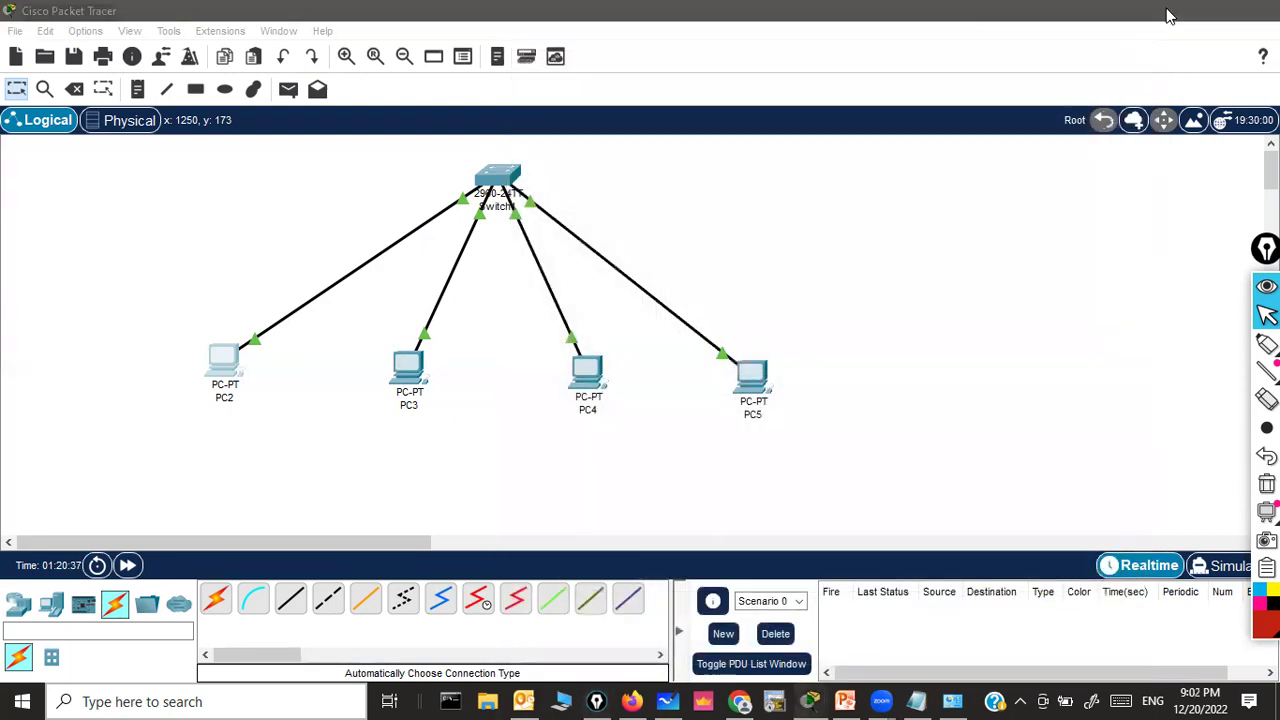
Step: Switch to Network Connections, open the Ethernet adapter's IPv4 properties, and try to set the IP address's first octet to 245
{"action": "left_click", "coordinate": [1169, 11]}
{"action": "left_click", "coordinate": [952, 700]}
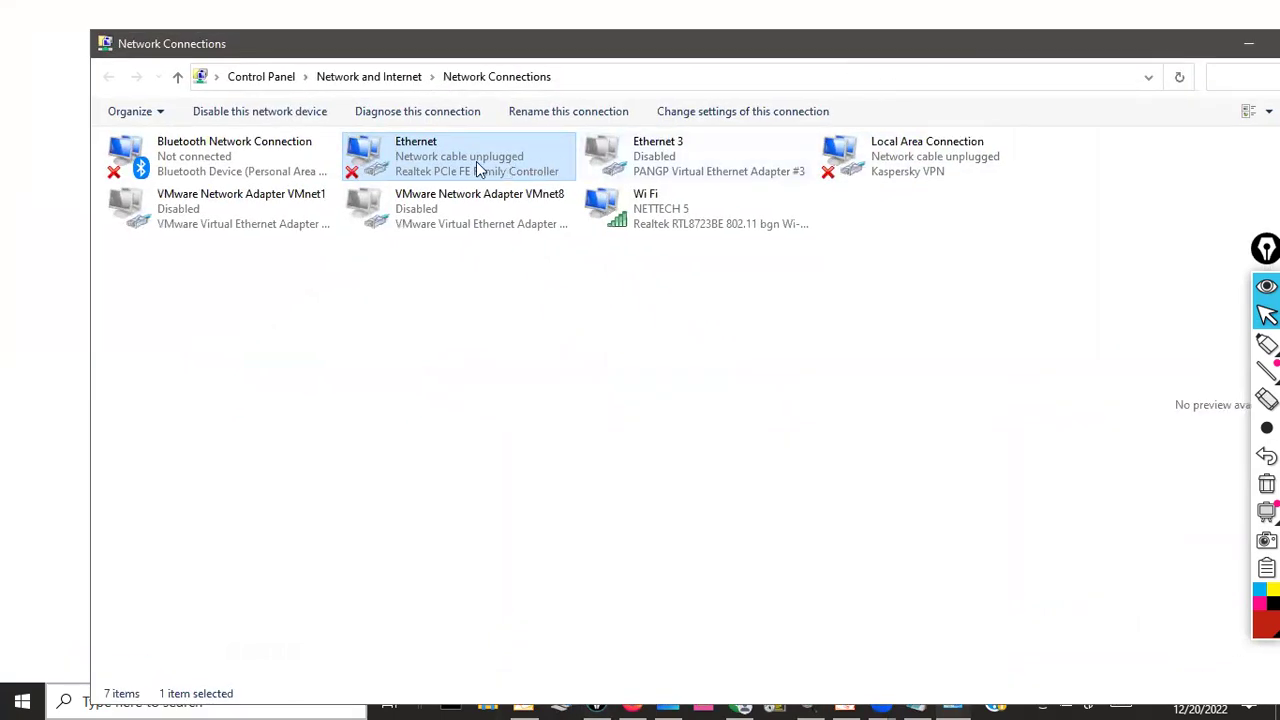
{"action": "double_click", "coordinate": [476, 163]}
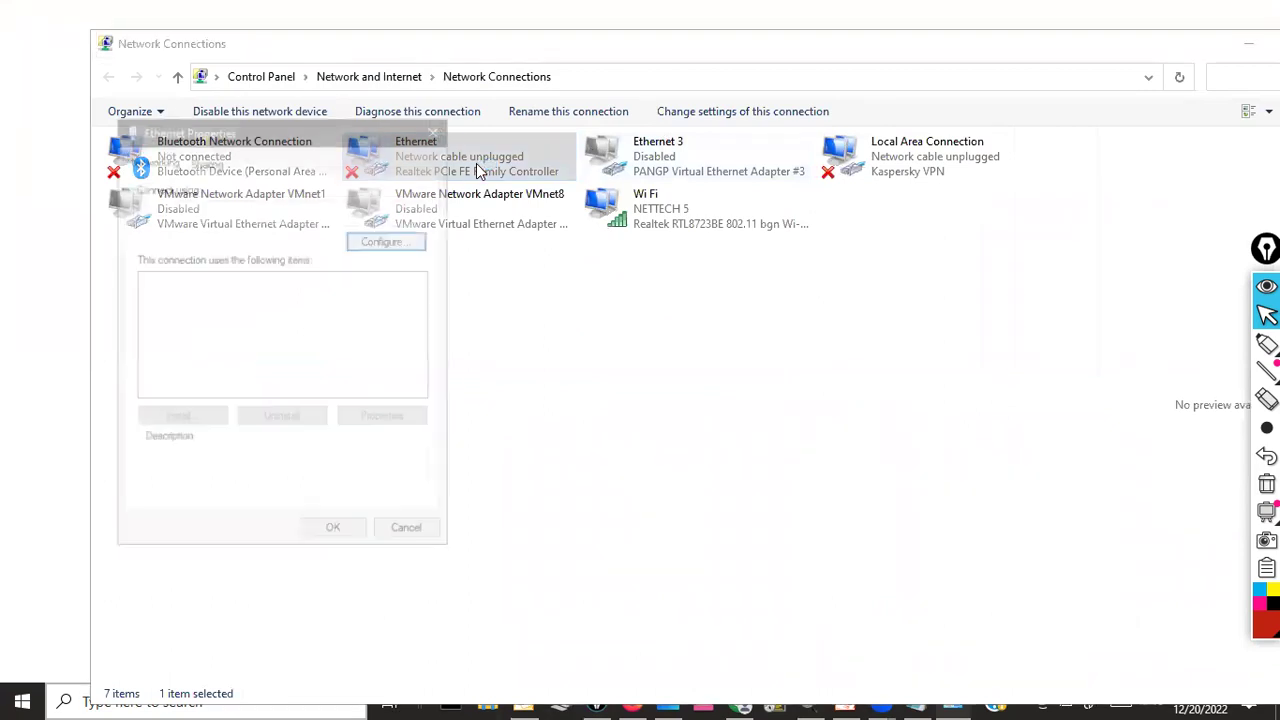
{"action": "left_click_drag", "start_coordinate": [337, 142], "coordinate": [640, 180]}
{"action": "double_click", "coordinate": [551, 385]}
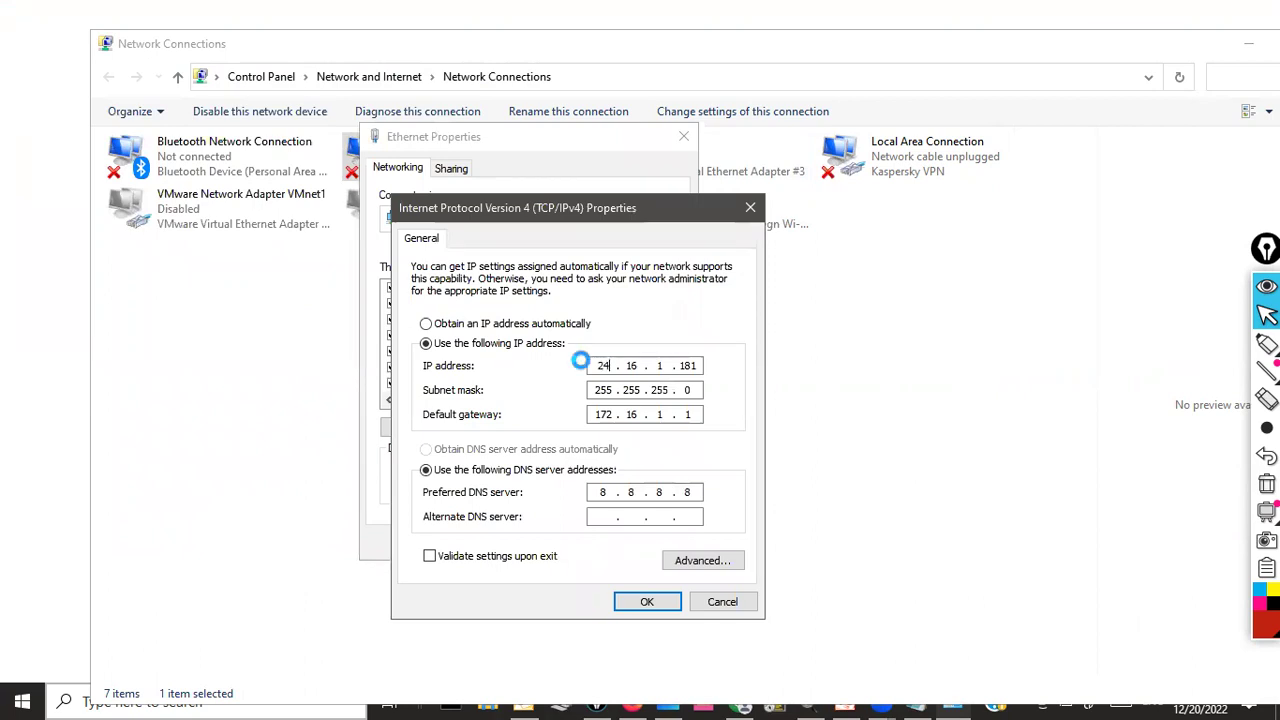
{"action": "type", "text": "5"}
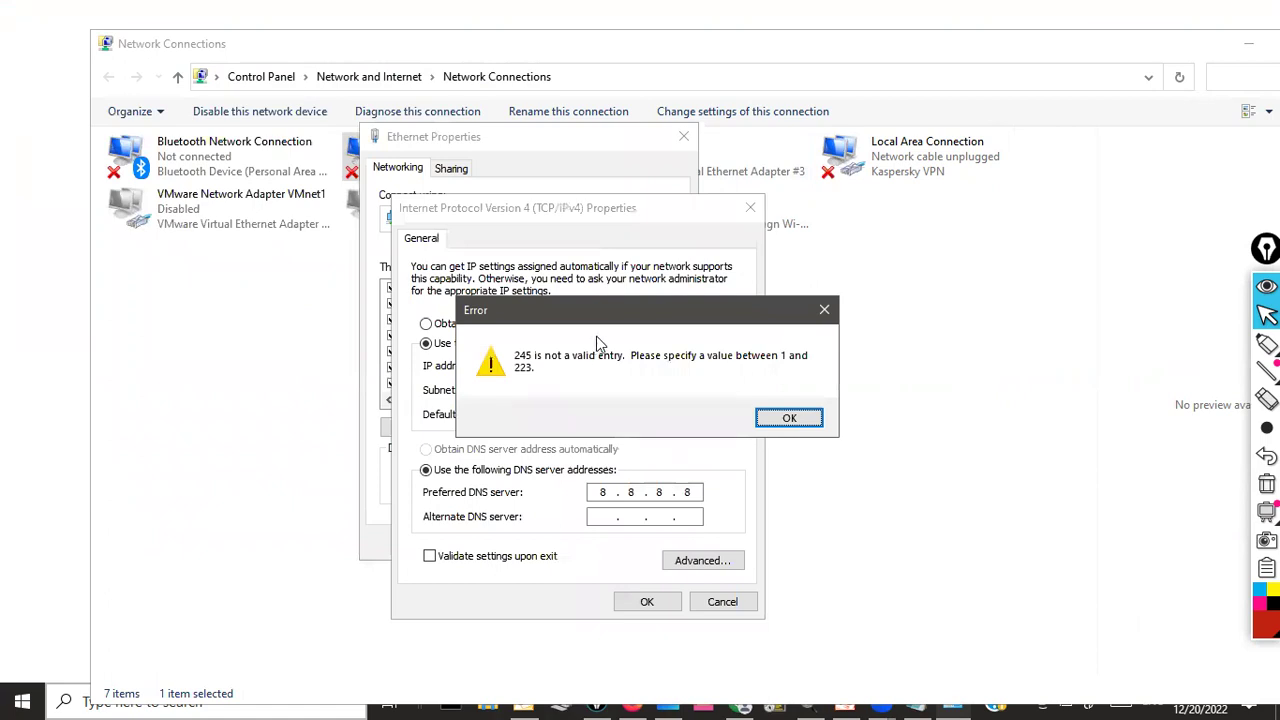
{"action": "left_click_drag", "start_coordinate": [607, 316], "coordinate": [596, 232]}
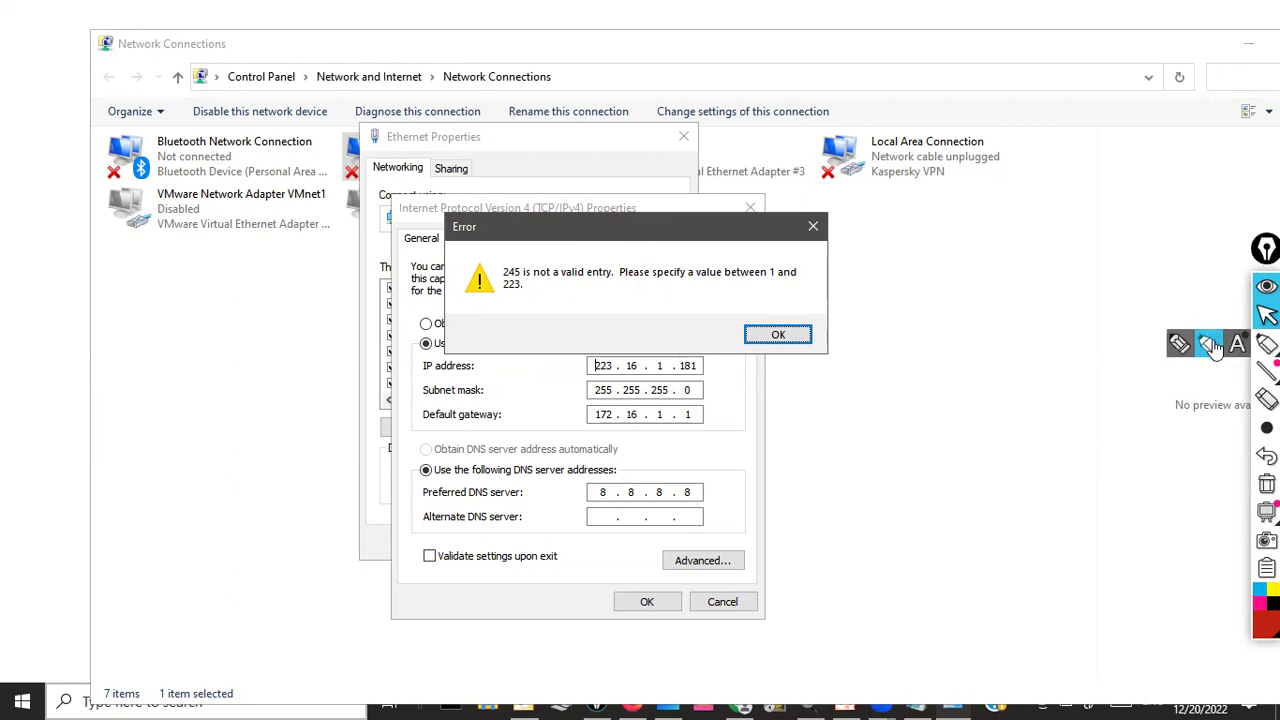
Step: Underline the allowed range of 1 to 223 in the error message with the red pen, then dismiss the error
{"action": "left_click", "coordinate": [1267, 343]}
{"action": "mouse_move", "coordinate": [750, 282]}
{"action": "left_mouse_down"}
{"action": "mouse_move", "coordinate": [793, 268]}
{"action": "mouse_move", "coordinate": [726, 276]}
{"action": "left_mouse_up"}
{"action": "left_click_drag", "start_coordinate": [503, 285], "coordinate": [538, 288]}
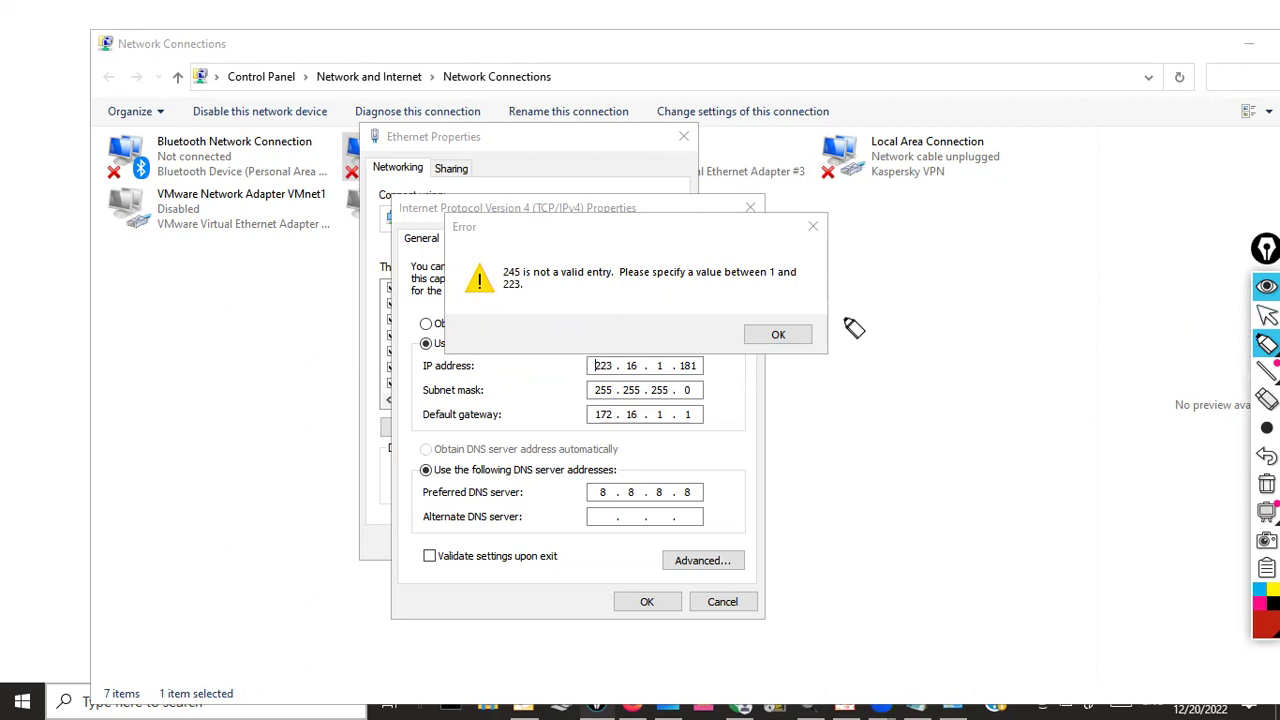
{"action": "left_click", "coordinate": [1266, 314]}
{"action": "left_click", "coordinate": [778, 334]}
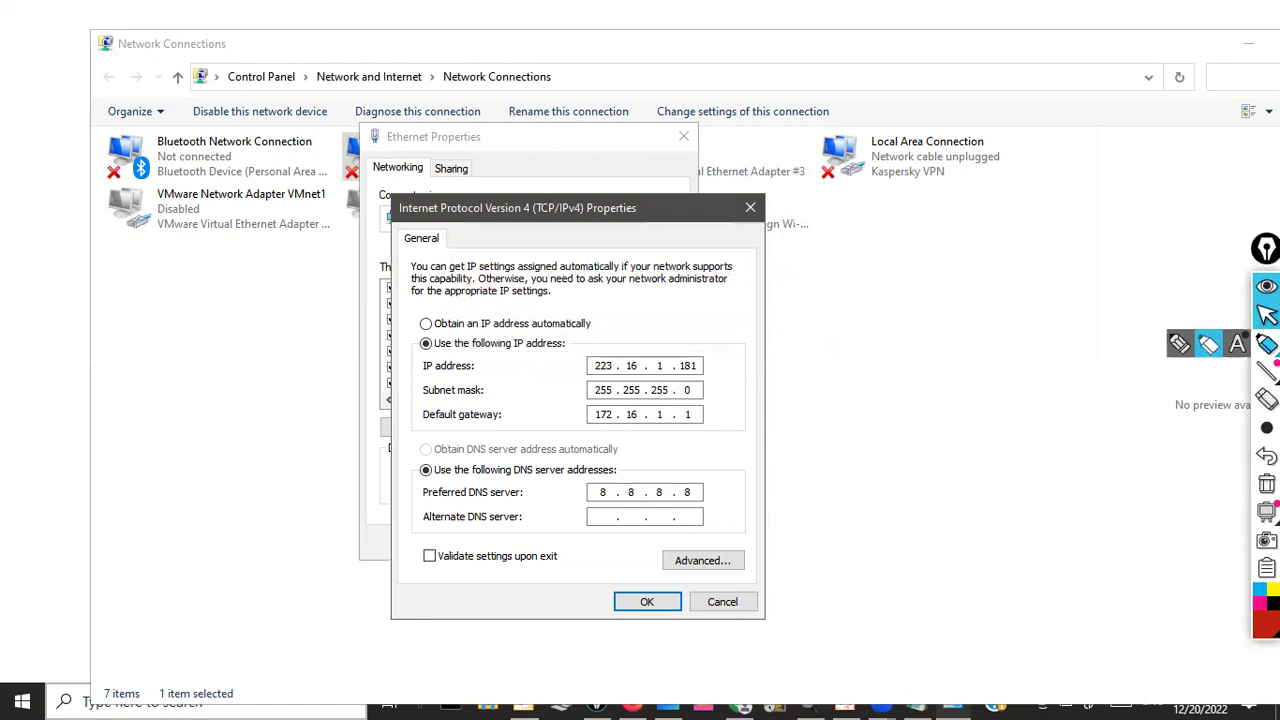
Step: Mark the first octet of the IP address in red, add a handwritten note beside the dialog, then clear the marks
{"action": "left_click", "coordinate": [1200, 345]}
{"action": "mouse_move", "coordinate": [596, 364]}
{"action": "left_mouse_down"}
{"action": "mouse_move", "coordinate": [611, 347]}
{"action": "mouse_move", "coordinate": [580, 380]}
{"action": "mouse_move", "coordinate": [626, 376]}
{"action": "mouse_move", "coordinate": [612, 356]}
{"action": "left_mouse_up"}
{"action": "mouse_move", "coordinate": [735, 222]}
{"action": "left_mouse_down"}
{"action": "mouse_move", "coordinate": [737, 350]}
{"action": "mouse_move", "coordinate": [843, 300]}
{"action": "left_mouse_up"}
{"action": "left_click", "coordinate": [878, 259]}
{"action": "left_click", "coordinate": [1266, 484]}
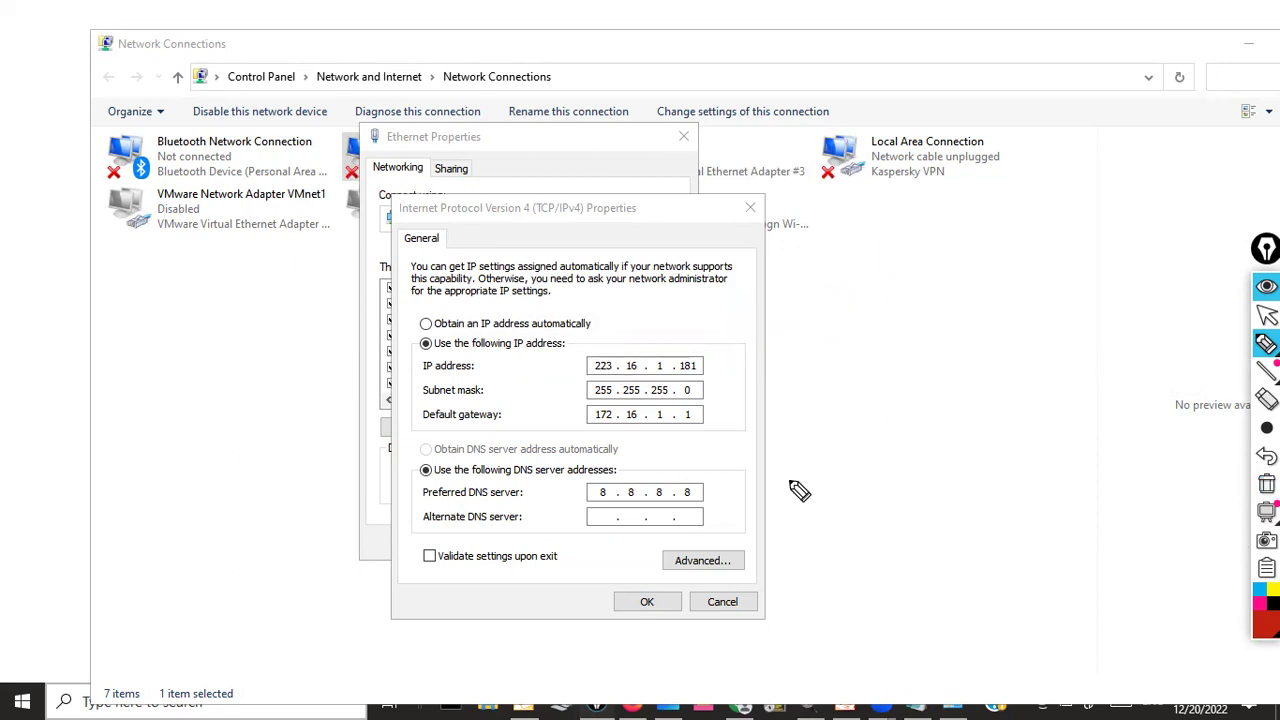
Step: Write "1 - 223" in large red digits over the IPv4 properties, underline and tick it, then clear the drawing
{"action": "left_click_drag", "start_coordinate": [603, 488], "coordinate": [605, 618]}
{"action": "left_click_drag", "start_coordinate": [632, 562], "coordinate": [718, 524]}
{"action": "mouse_move", "coordinate": [772, 468]}
{"action": "left_mouse_down"}
{"action": "mouse_move", "coordinate": [845, 521]}
{"action": "mouse_move", "coordinate": [840, 485]}
{"action": "mouse_move", "coordinate": [884, 467]}
{"action": "mouse_move", "coordinate": [900, 502]}
{"action": "mouse_move", "coordinate": [937, 453]}
{"action": "mouse_move", "coordinate": [964, 472]}
{"action": "mouse_move", "coordinate": [912, 502]}
{"action": "left_mouse_up"}
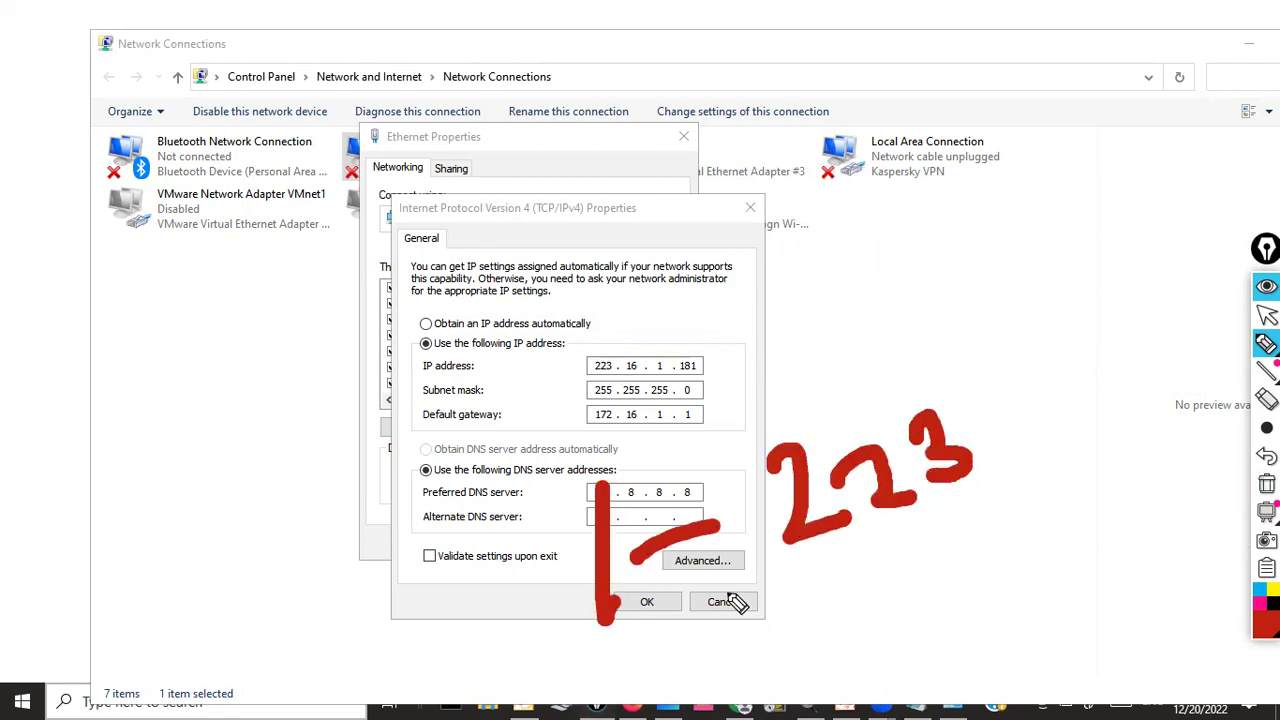
{"action": "left_click_drag", "start_coordinate": [672, 630], "coordinate": [1057, 522]}
{"action": "left_click_drag", "start_coordinate": [1006, 420], "coordinate": [1088, 384]}
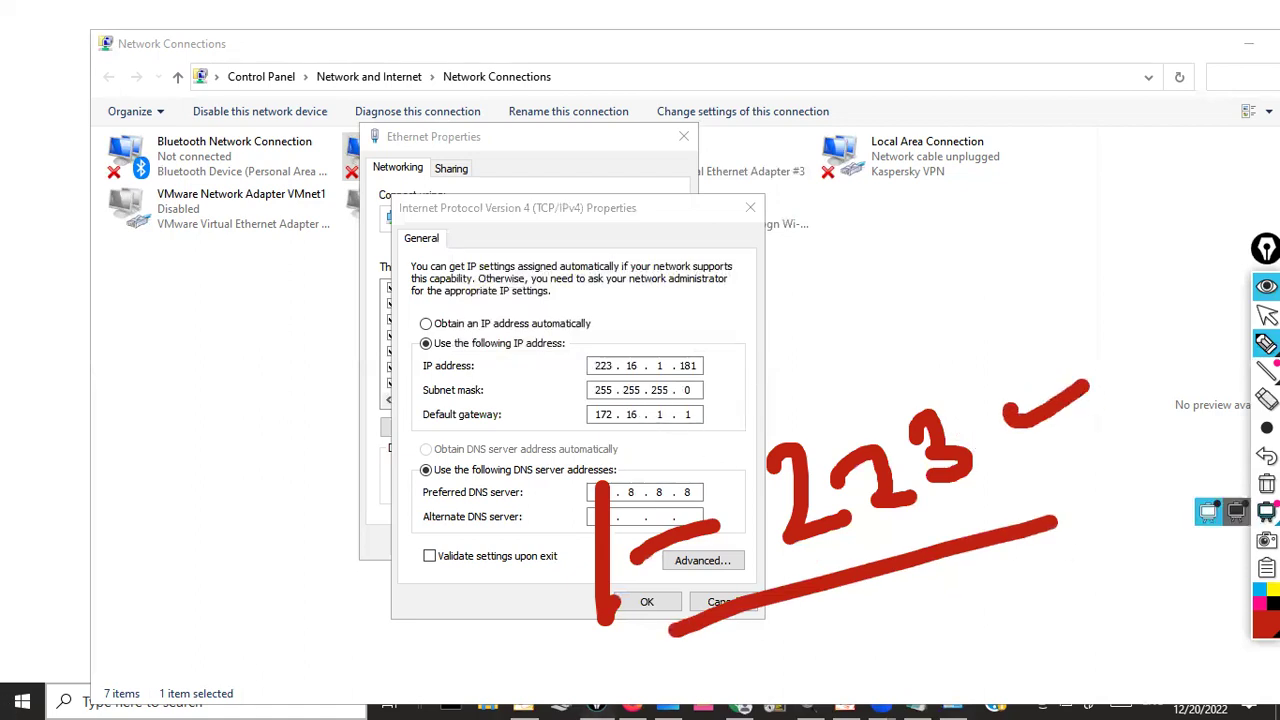
{"action": "left_click", "coordinate": [1266, 484]}
Step: Dot the last three octets, write and underline "0 - 255", draw an arrow from the first octet, then clear the marks
{"action": "left_click", "coordinate": [625, 346]}
{"action": "left_click", "coordinate": [689, 343]}
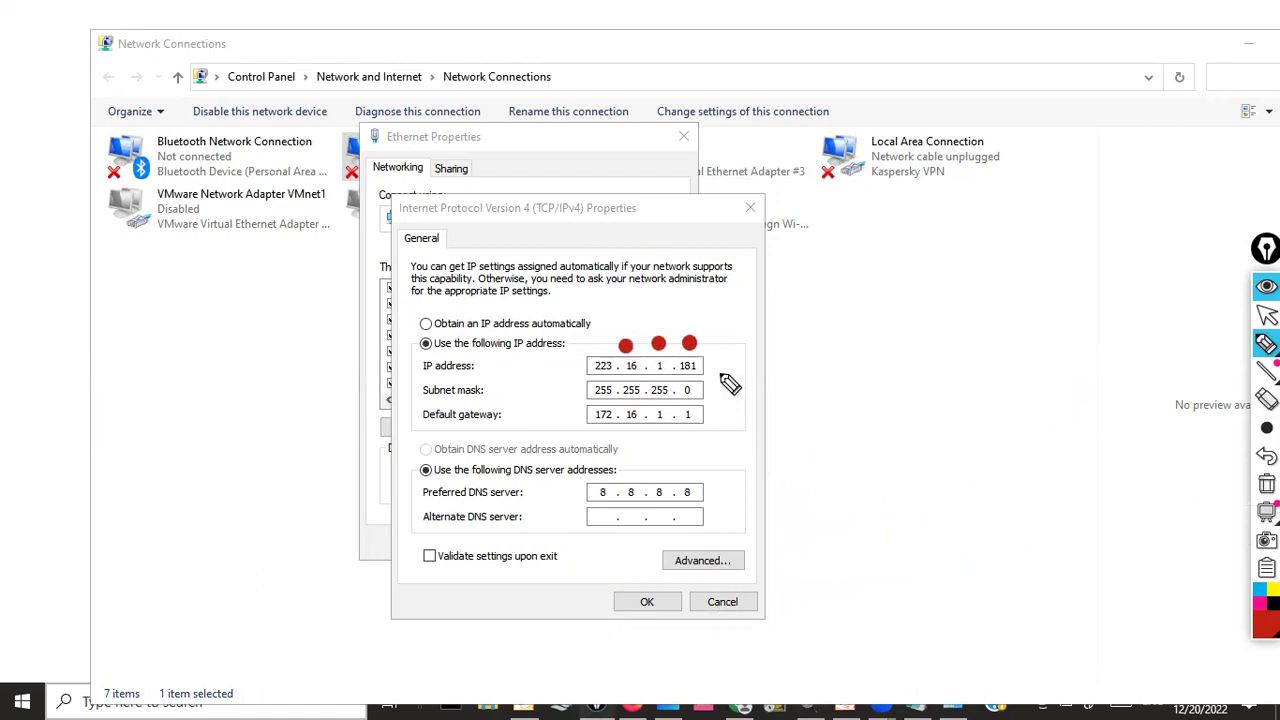
{"action": "mouse_move", "coordinate": [860, 378]}
{"action": "left_mouse_down"}
{"action": "mouse_move", "coordinate": [865, 416]}
{"action": "mouse_move", "coordinate": [841, 392]}
{"action": "mouse_move", "coordinate": [951, 372]}
{"action": "mouse_move", "coordinate": [1047, 390]}
{"action": "left_mouse_up"}
{"action": "left_click", "coordinate": [980, 343]}
{"action": "mouse_move", "coordinate": [1068, 300]}
{"action": "left_mouse_down"}
{"action": "mouse_move", "coordinate": [1095, 350]}
{"action": "mouse_move", "coordinate": [1080, 306]}
{"action": "mouse_move", "coordinate": [1090, 290]}
{"action": "mouse_move", "coordinate": [1150, 265]}
{"action": "mouse_move", "coordinate": [1170, 297]}
{"action": "mouse_move", "coordinate": [1138, 313]}
{"action": "mouse_move", "coordinate": [1146, 272]}
{"action": "mouse_move", "coordinate": [1192, 234]}
{"action": "left_mouse_up"}
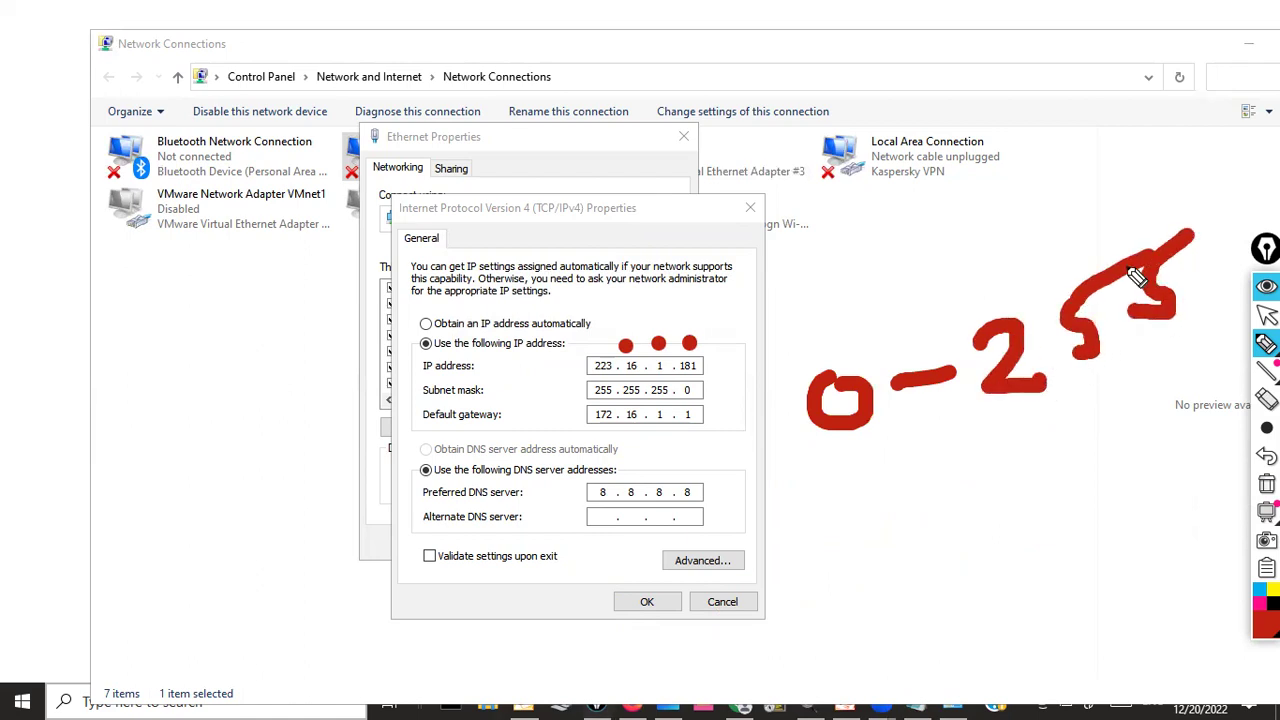
{"action": "left_click_drag", "start_coordinate": [880, 455], "coordinate": [1098, 373]}
{"action": "mouse_move", "coordinate": [603, 374]}
{"action": "left_mouse_down"}
{"action": "mouse_move", "coordinate": [508, 424]}
{"action": "mouse_move", "coordinate": [516, 388]}
{"action": "mouse_move", "coordinate": [524, 441]}
{"action": "left_mouse_up"}
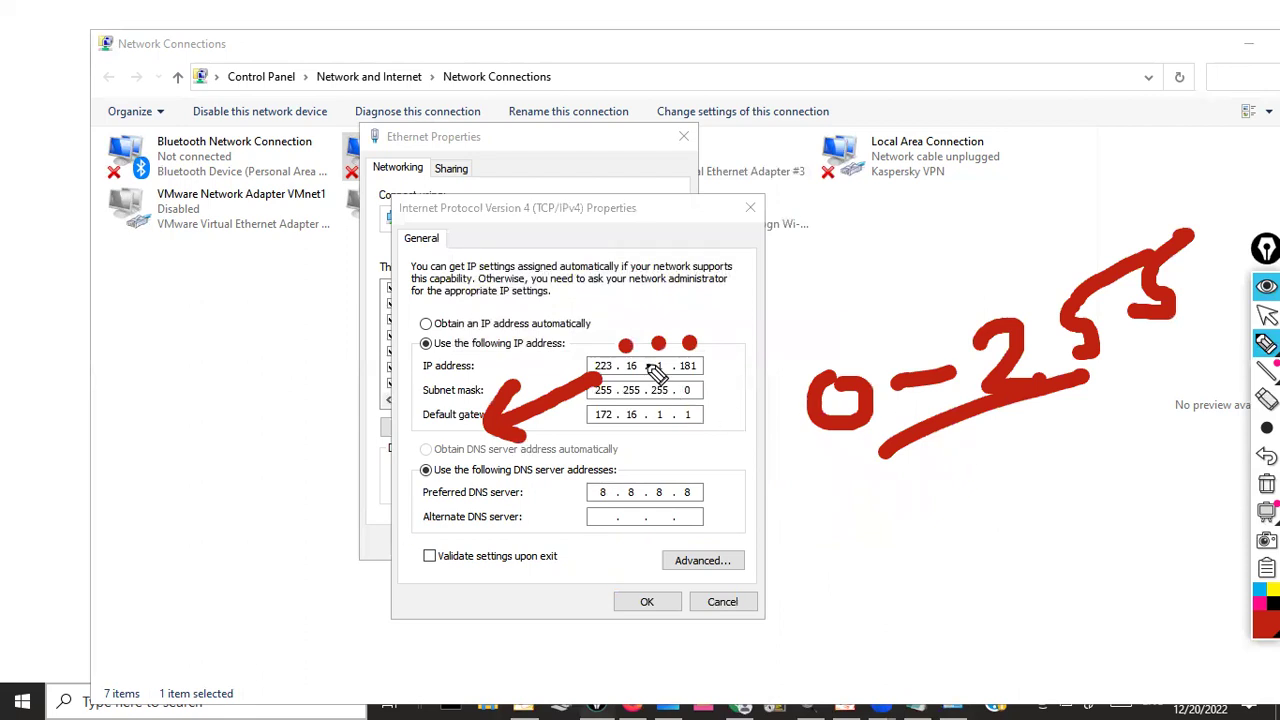
{"action": "left_click", "coordinate": [1266, 484]}
Step: With the thinnest pen, circle the IP address's first octet and link it by arrow to an underlined "one octet" note
{"action": "left_click", "coordinate": [1208, 352]}
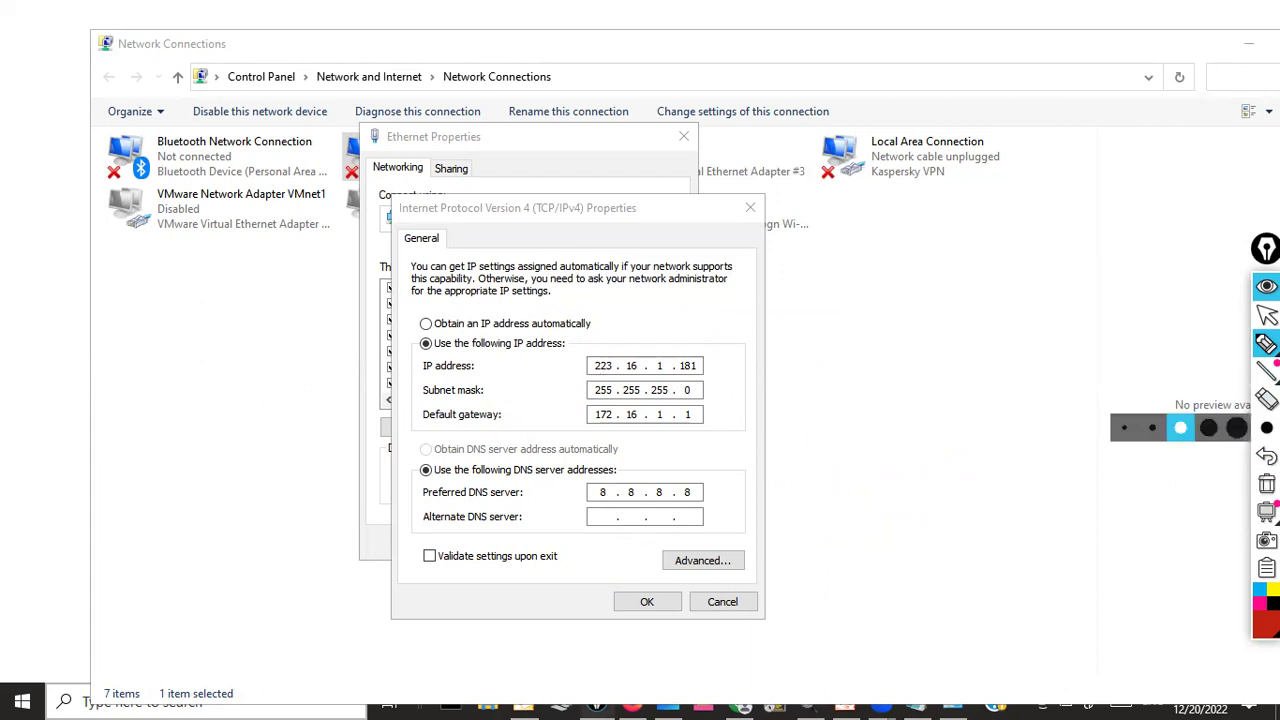
{"action": "left_click", "coordinate": [1129, 436]}
{"action": "left_click_drag", "start_coordinate": [534, 407], "coordinate": [540, 426]}
{"action": "mouse_move", "coordinate": [606, 378]}
{"action": "left_mouse_down"}
{"action": "mouse_move", "coordinate": [645, 384]}
{"action": "mouse_move", "coordinate": [452, 302]}
{"action": "left_mouse_up"}
{"action": "left_click_drag", "start_coordinate": [333, 313], "coordinate": [288, 296]}
{"action": "mouse_move", "coordinate": [165, 372]}
{"action": "left_mouse_down"}
{"action": "mouse_move", "coordinate": [134, 383]}
{"action": "mouse_move", "coordinate": [168, 376]}
{"action": "left_mouse_up"}
{"action": "mouse_move", "coordinate": [185, 392]}
{"action": "left_mouse_down"}
{"action": "mouse_move", "coordinate": [240, 380]}
{"action": "mouse_move", "coordinate": [171, 428]}
{"action": "mouse_move", "coordinate": [209, 420]}
{"action": "mouse_move", "coordinate": [243, 434]}
{"action": "mouse_move", "coordinate": [134, 460]}
{"action": "left_mouse_up"}
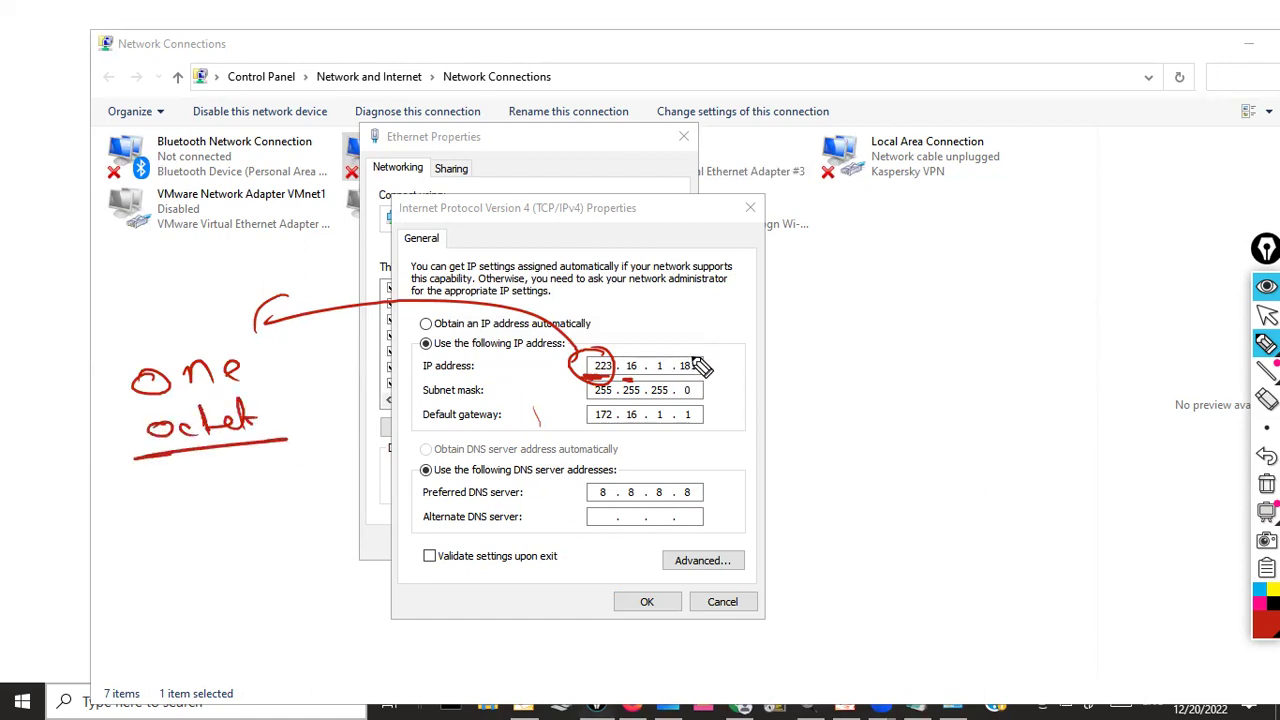
Step: Circle the last two octets, draw an arrow outward, and write underlined "Decimal" and "0's & 1's" notes
{"action": "mouse_move", "coordinate": [688, 354]}
{"action": "left_mouse_down"}
{"action": "mouse_move", "coordinate": [676, 378]}
{"action": "mouse_move", "coordinate": [708, 374]}
{"action": "mouse_move", "coordinate": [680, 356]}
{"action": "mouse_move", "coordinate": [652, 376]}
{"action": "mouse_move", "coordinate": [668, 356]}
{"action": "mouse_move", "coordinate": [762, 330]}
{"action": "left_mouse_up"}
{"action": "mouse_move", "coordinate": [845, 346]}
{"action": "left_mouse_down"}
{"action": "mouse_move", "coordinate": [846, 322]}
{"action": "mouse_move", "coordinate": [964, 338]}
{"action": "mouse_move", "coordinate": [1000, 328]}
{"action": "mouse_move", "coordinate": [1012, 352]}
{"action": "left_mouse_up"}
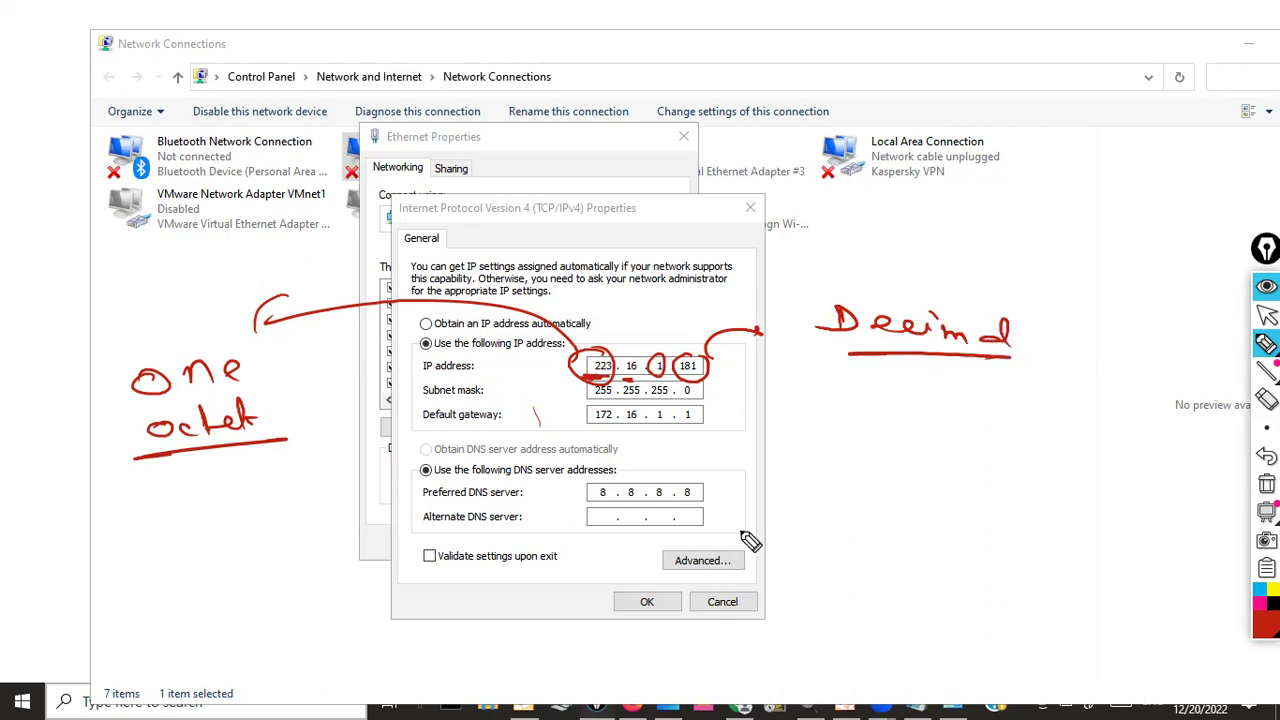
{"action": "left_click_drag", "start_coordinate": [775, 322], "coordinate": [795, 321]}
{"action": "mouse_move", "coordinate": [772, 374]}
{"action": "left_mouse_down"}
{"action": "mouse_move", "coordinate": [890, 398]}
{"action": "mouse_move", "coordinate": [1032, 392]}
{"action": "left_mouse_up"}
{"action": "mouse_move", "coordinate": [830, 412]}
{"action": "left_mouse_down"}
{"action": "mouse_move", "coordinate": [878, 411]}
{"action": "mouse_move", "coordinate": [866, 423]}
{"action": "left_mouse_up"}
{"action": "mouse_move", "coordinate": [972, 406]}
{"action": "left_mouse_down"}
{"action": "mouse_move", "coordinate": [838, 415]}
{"action": "mouse_move", "coordinate": [955, 410]}
{"action": "mouse_move", "coordinate": [1000, 413]}
{"action": "left_mouse_up"}
{"action": "left_click_drag", "start_coordinate": [822, 424], "coordinate": [994, 440]}
Step: Draw an arrow from "0's & 1's" to an underlined "Binary Number" note, then clear all annotations
{"action": "mouse_move", "coordinate": [940, 445]}
{"action": "left_mouse_down"}
{"action": "mouse_move", "coordinate": [931, 486]}
{"action": "mouse_move", "coordinate": [945, 478]}
{"action": "left_mouse_up"}
{"action": "mouse_move", "coordinate": [866, 535]}
{"action": "left_mouse_down"}
{"action": "mouse_move", "coordinate": [987, 535]}
{"action": "mouse_move", "coordinate": [926, 512]}
{"action": "left_mouse_up"}
{"action": "left_click", "coordinate": [912, 494]}
{"action": "mouse_move", "coordinate": [882, 578]}
{"action": "left_mouse_down"}
{"action": "mouse_move", "coordinate": [948, 578]}
{"action": "mouse_move", "coordinate": [971, 566]}
{"action": "mouse_move", "coordinate": [1000, 578]}
{"action": "left_mouse_up"}
{"action": "left_click_drag", "start_coordinate": [910, 596], "coordinate": [1016, 594]}
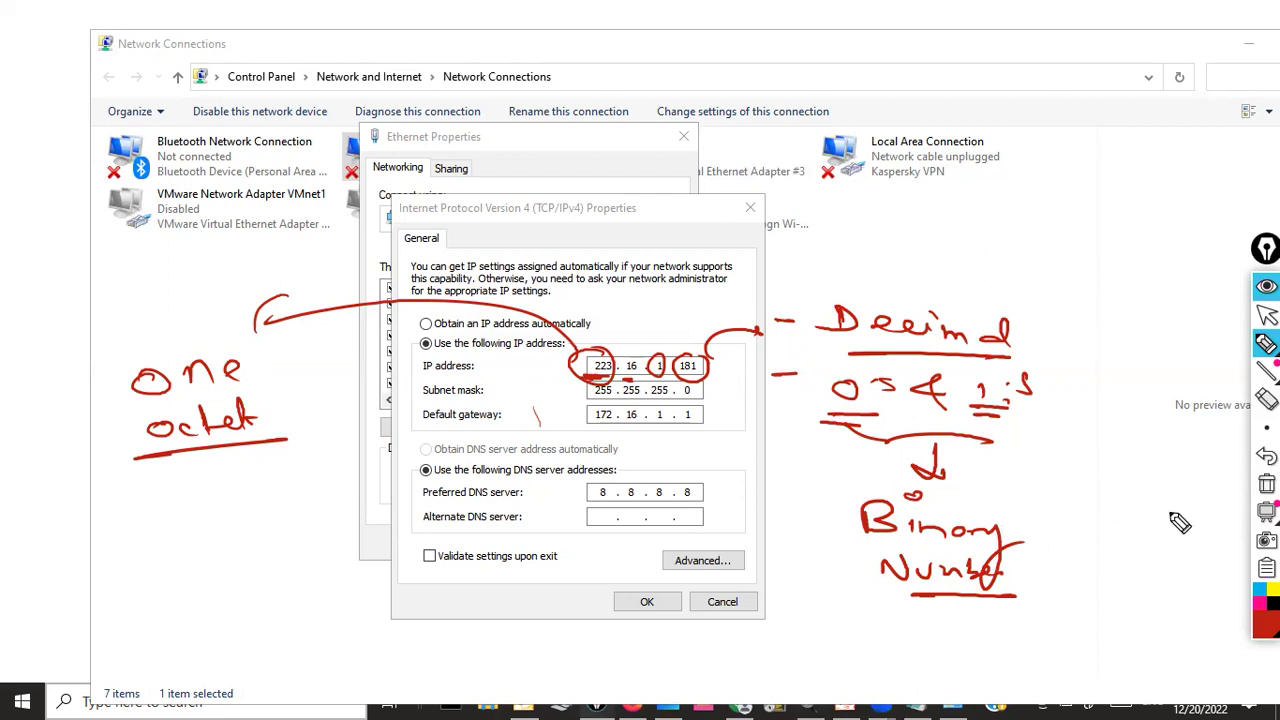
{"action": "left_click", "coordinate": [1267, 483]}
Step: Circle the IP address label with an arrow, write a bracketed 0 and 1, underline the address, then clear the marks
{"action": "mouse_move", "coordinate": [462, 344]}
{"action": "left_mouse_down"}
{"action": "mouse_move", "coordinate": [488, 372]}
{"action": "mouse_move", "coordinate": [458, 342]}
{"action": "mouse_move", "coordinate": [555, 372]}
{"action": "left_mouse_up"}
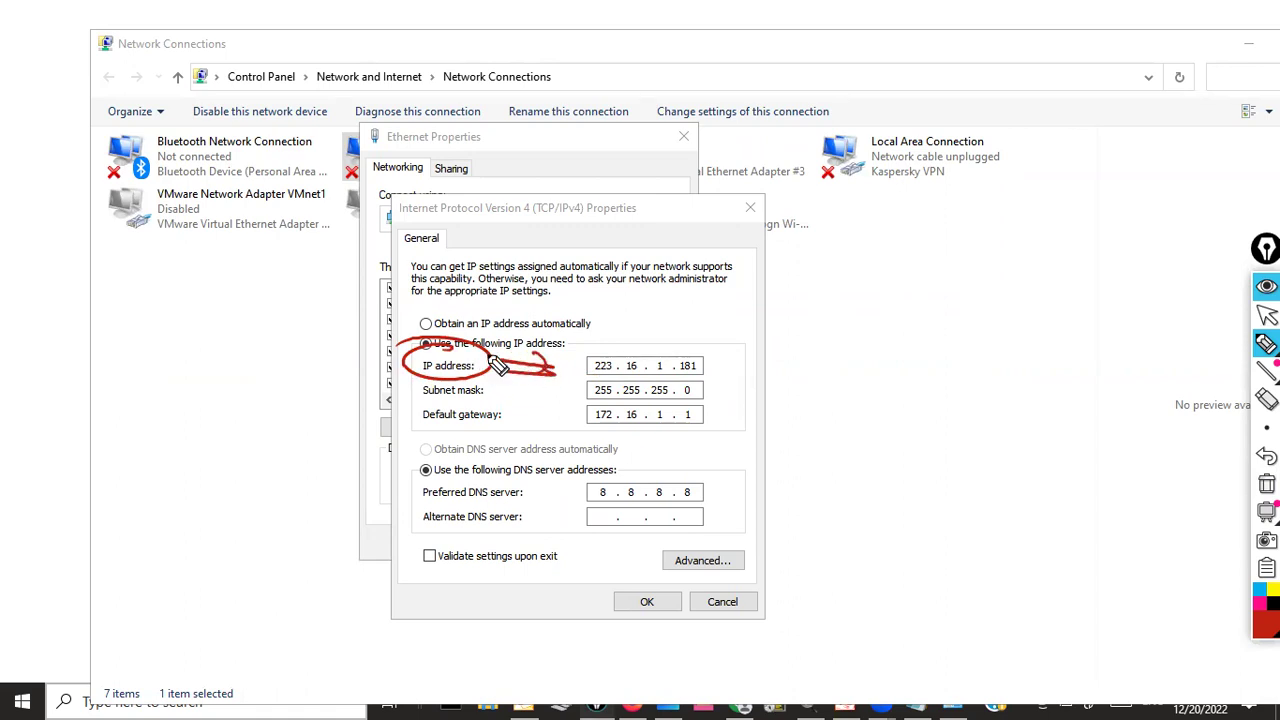
{"action": "left_click_drag", "start_coordinate": [903, 205], "coordinate": [898, 203]}
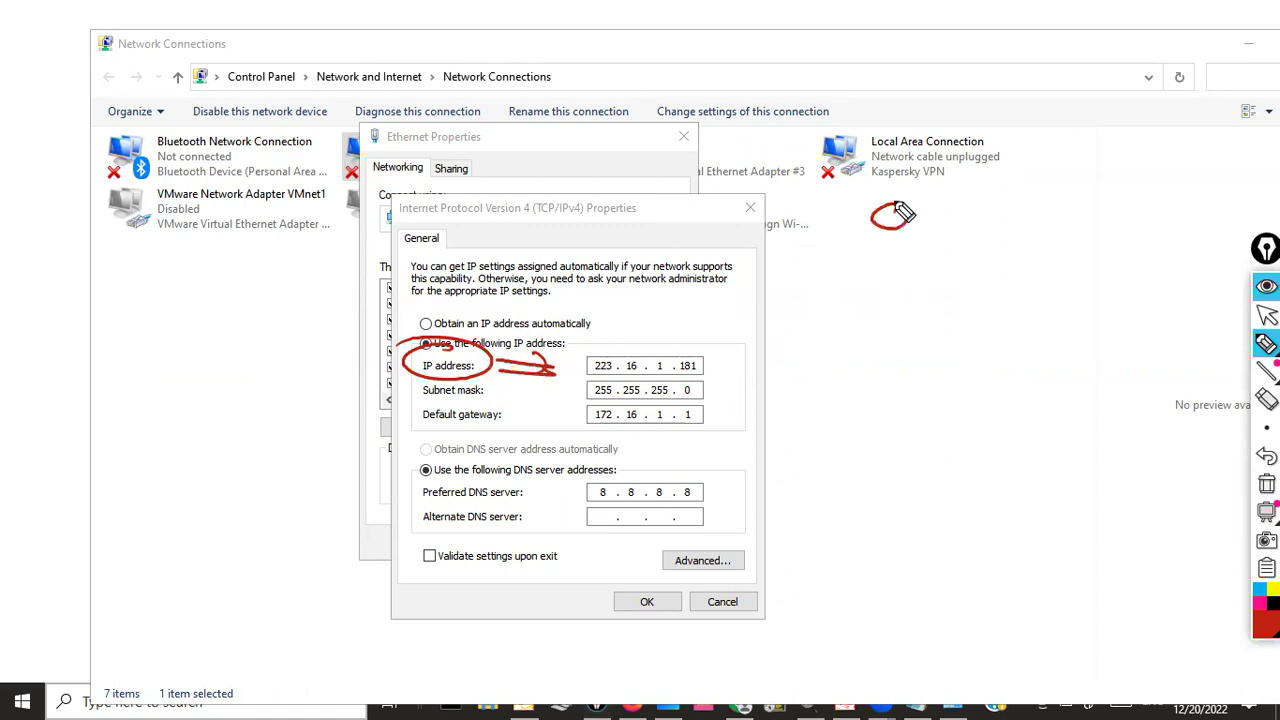
{"action": "left_click_drag", "start_coordinate": [897, 258], "coordinate": [898, 292]}
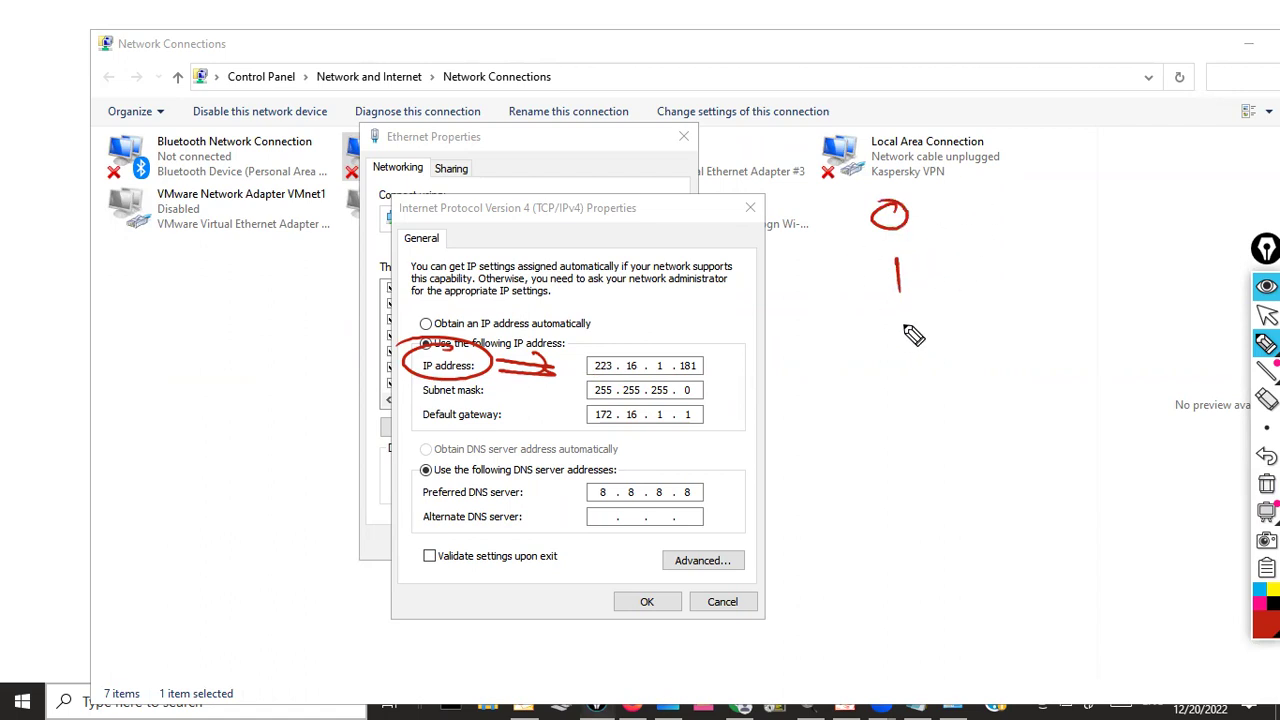
{"action": "left_click_drag", "start_coordinate": [926, 199], "coordinate": [942, 265]}
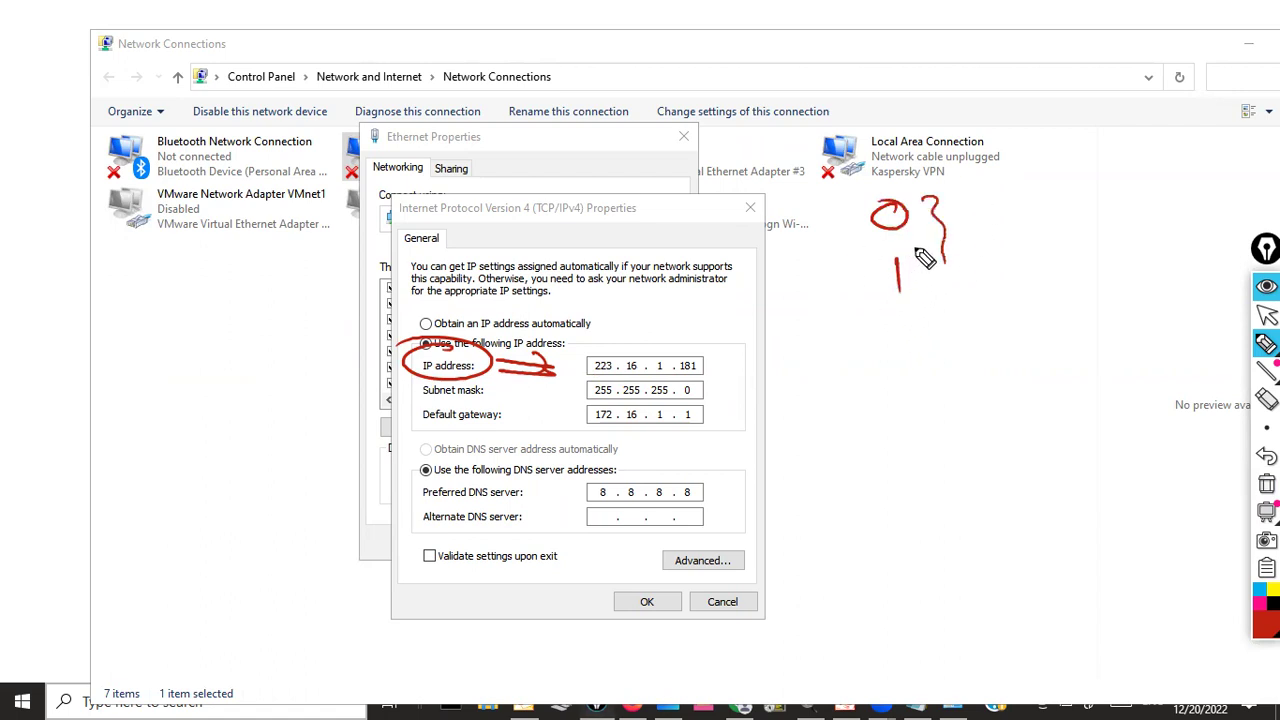
{"action": "mouse_move", "coordinate": [926, 205]}
{"action": "left_mouse_down"}
{"action": "mouse_move", "coordinate": [938, 285]}
{"action": "mouse_move", "coordinate": [951, 271]}
{"action": "left_mouse_up"}
{"action": "left_click_drag", "start_coordinate": [593, 378], "coordinate": [703, 390]}
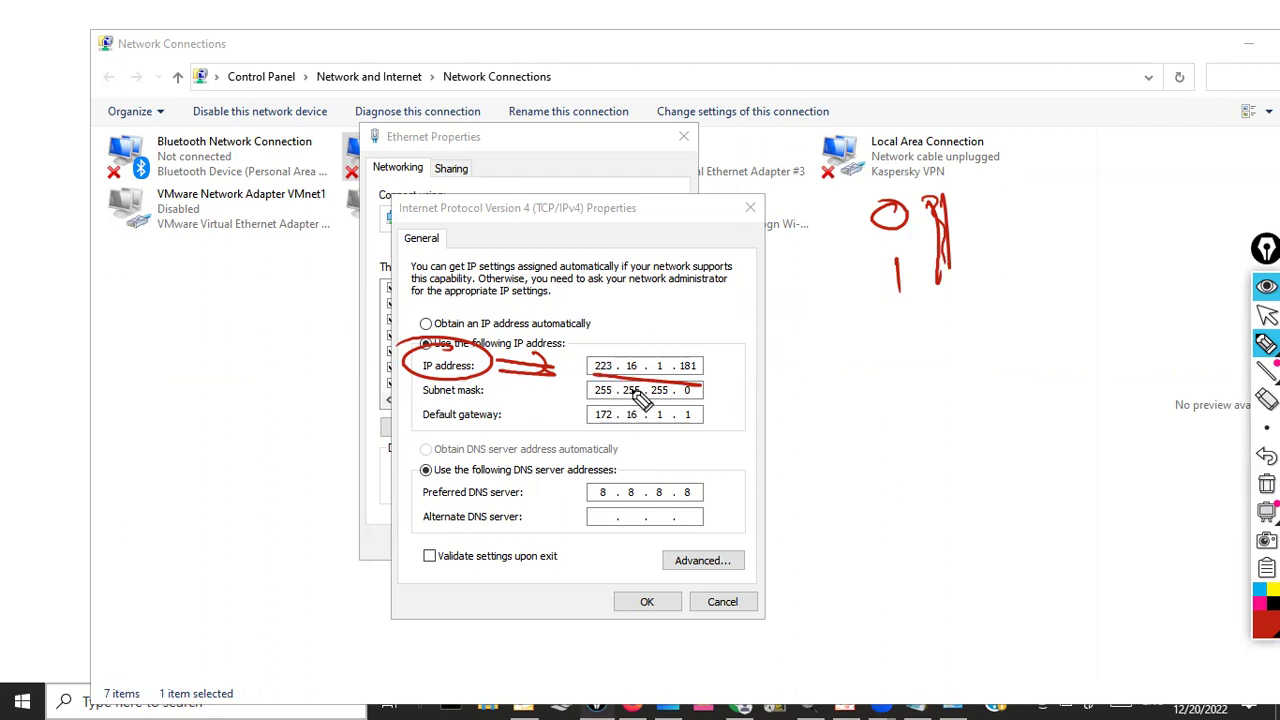
{"action": "mouse_move", "coordinate": [612, 396]}
{"action": "left_mouse_down"}
{"action": "mouse_move", "coordinate": [683, 388]}
{"action": "mouse_move", "coordinate": [612, 394]}
{"action": "left_mouse_up"}
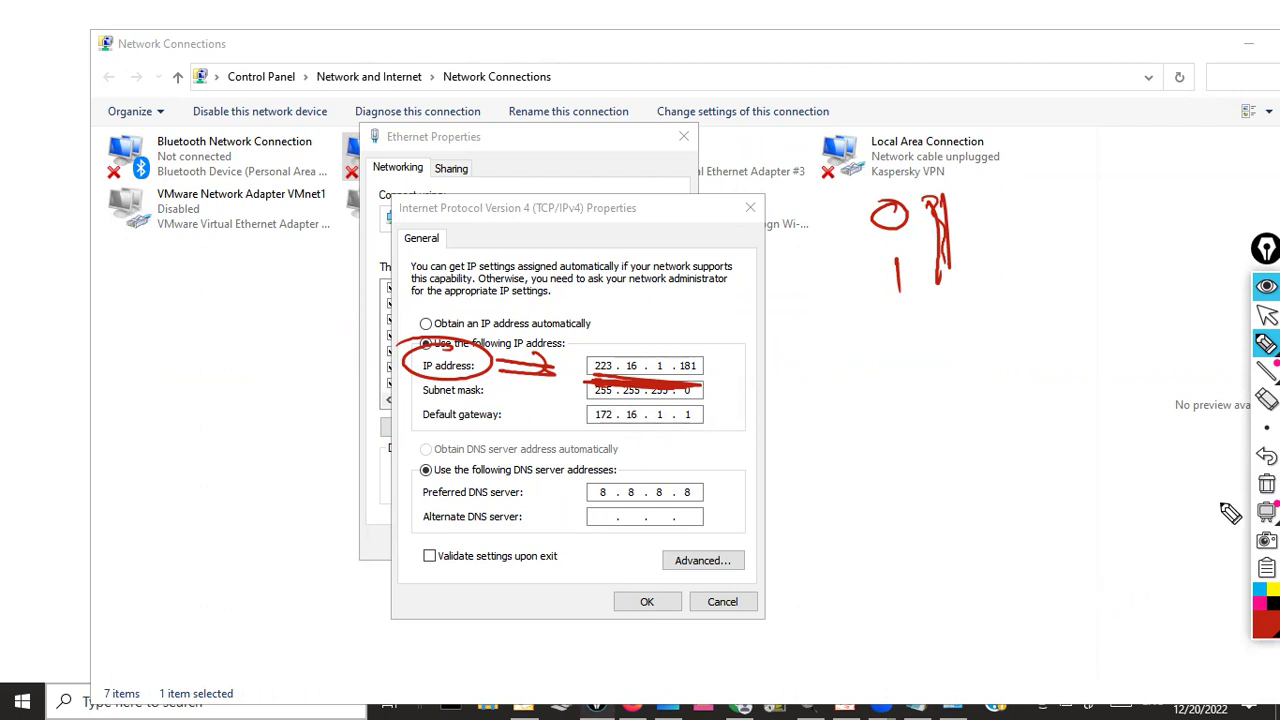
{"action": "left_click", "coordinate": [1266, 484]}
Step: Circle the first octet, draw an arrow to a long line, and write underlined "8 bits" and "0's & 1's" beneath it
{"action": "mouse_move", "coordinate": [604, 350]}
{"action": "left_mouse_down"}
{"action": "mouse_move", "coordinate": [590, 362]}
{"action": "mouse_move", "coordinate": [614, 386]}
{"action": "mouse_move", "coordinate": [600, 366]}
{"action": "mouse_move", "coordinate": [610, 326]}
{"action": "mouse_move", "coordinate": [672, 326]}
{"action": "left_mouse_up"}
{"action": "left_click_drag", "start_coordinate": [752, 302], "coordinate": [1133, 341]}
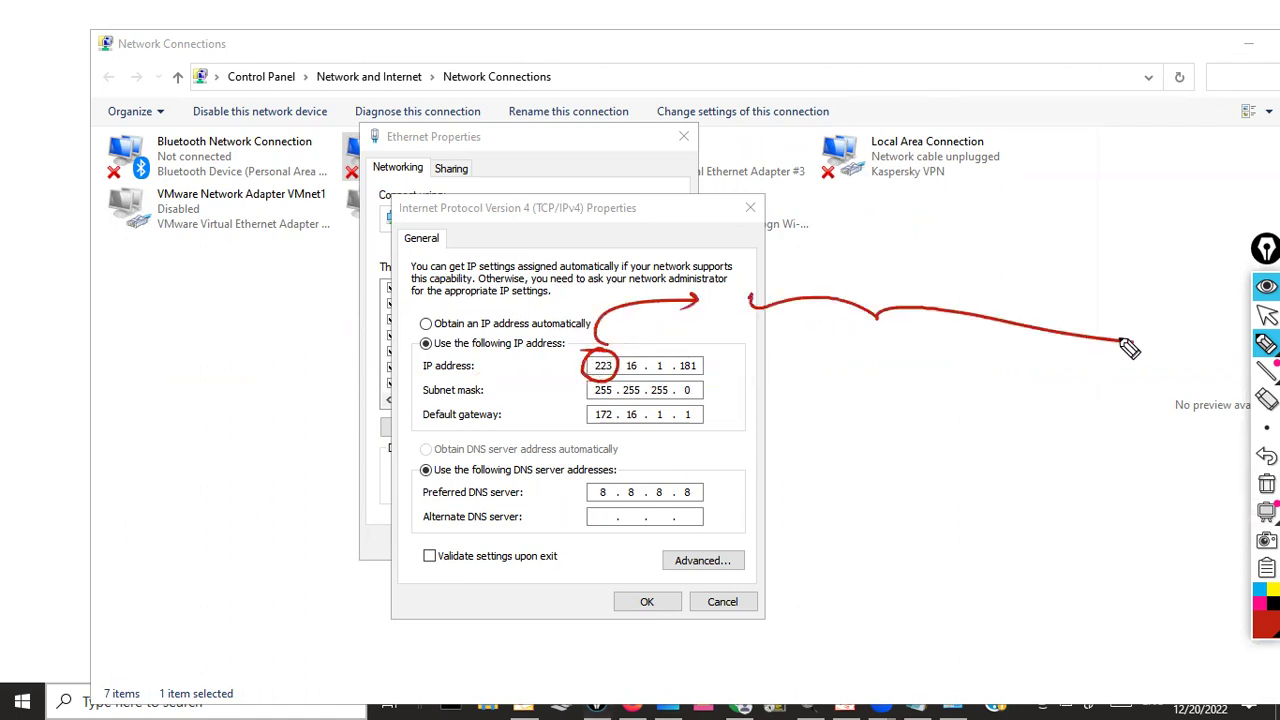
{"action": "left_click_drag", "start_coordinate": [808, 363], "coordinate": [820, 350]}
{"action": "mouse_move", "coordinate": [846, 345]}
{"action": "left_mouse_down"}
{"action": "mouse_move", "coordinate": [846, 363]}
{"action": "mouse_move", "coordinate": [892, 372]}
{"action": "left_mouse_up"}
{"action": "mouse_move", "coordinate": [880, 356]}
{"action": "left_mouse_down"}
{"action": "mouse_move", "coordinate": [905, 356]}
{"action": "mouse_move", "coordinate": [902, 372]}
{"action": "left_mouse_up"}
{"action": "left_click_drag", "start_coordinate": [812, 380], "coordinate": [916, 378]}
{"action": "mouse_move", "coordinate": [812, 430]}
{"action": "left_mouse_down"}
{"action": "mouse_move", "coordinate": [923, 440]}
{"action": "mouse_move", "coordinate": [986, 420]}
{"action": "left_mouse_up"}
{"action": "left_click_drag", "start_coordinate": [883, 458], "coordinate": [957, 458]}
Step: Write the binary digits 01100000 on the long line and an underlined row of 1s above the dialog
{"action": "mouse_move", "coordinate": [805, 257]}
{"action": "left_mouse_down"}
{"action": "mouse_move", "coordinate": [805, 298]}
{"action": "mouse_move", "coordinate": [892, 276]}
{"action": "left_mouse_up"}
{"action": "left_click_drag", "start_coordinate": [948, 276], "coordinate": [1105, 285]}
{"action": "left_click_drag", "start_coordinate": [772, 262], "coordinate": [768, 266]}
{"action": "left_click_drag", "start_coordinate": [567, 130], "coordinate": [569, 180]}
{"action": "left_click_drag", "start_coordinate": [611, 134], "coordinate": [614, 175]}
{"action": "left_click_drag", "start_coordinate": [654, 133], "coordinate": [656, 178]}
{"action": "mouse_move", "coordinate": [703, 147]}
{"action": "left_mouse_down"}
{"action": "mouse_move", "coordinate": [704, 165]}
{"action": "mouse_move", "coordinate": [743, 159]}
{"action": "left_mouse_up"}
{"action": "left_click_drag", "start_coordinate": [768, 152], "coordinate": [768, 158]}
{"action": "left_click_drag", "start_coordinate": [786, 156], "coordinate": [796, 150]}
{"action": "left_click_drag", "start_coordinate": [588, 190], "coordinate": [835, 188]}
{"action": "mouse_move", "coordinate": [1055, 333]}
{"action": "left_mouse_down"}
{"action": "mouse_move", "coordinate": [730, 311]}
{"action": "mouse_move", "coordinate": [790, 334]}
{"action": "left_mouse_up"}
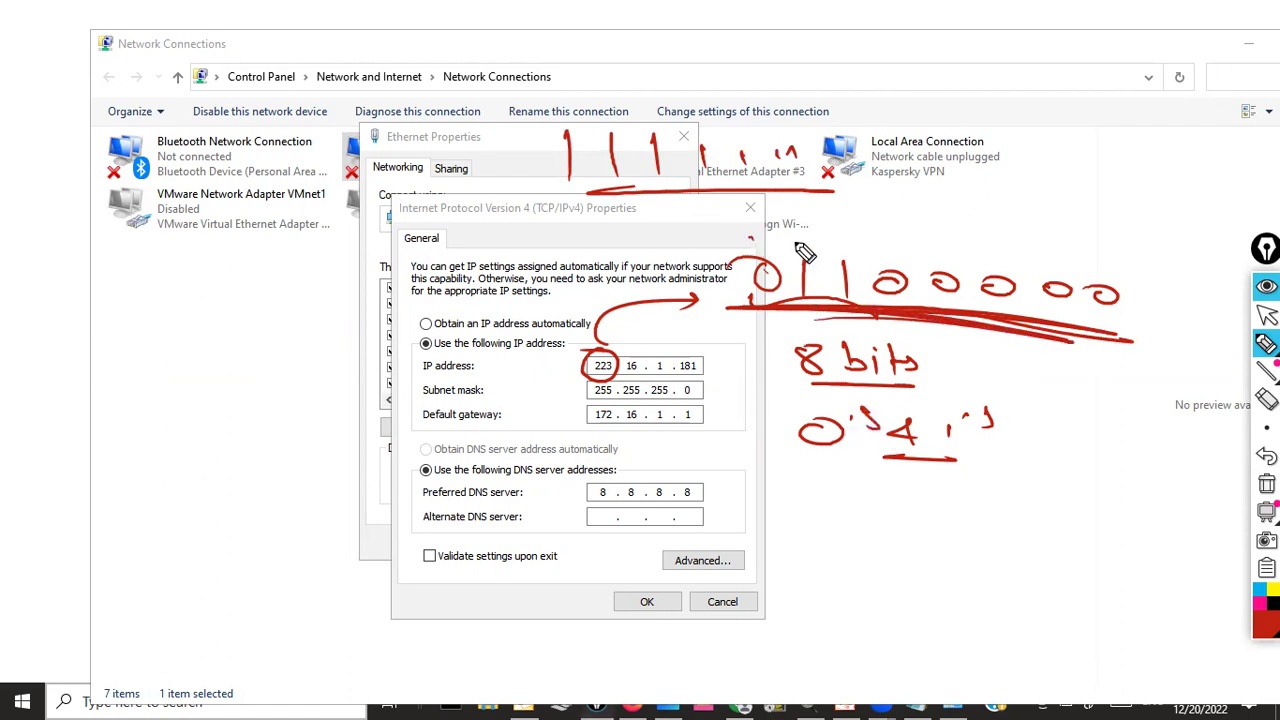
Step: Count off the digits of 01100000 with dots and circle the "8 bits" note
{"action": "left_click_drag", "start_coordinate": [893, 261], "coordinate": [954, 265]}
{"action": "left_click_drag", "start_coordinate": [1004, 262], "coordinate": [1064, 268]}
{"action": "left_click_drag", "start_coordinate": [1108, 266], "coordinate": [1112, 272]}
{"action": "left_click_drag", "start_coordinate": [794, 371], "coordinate": [792, 322]}
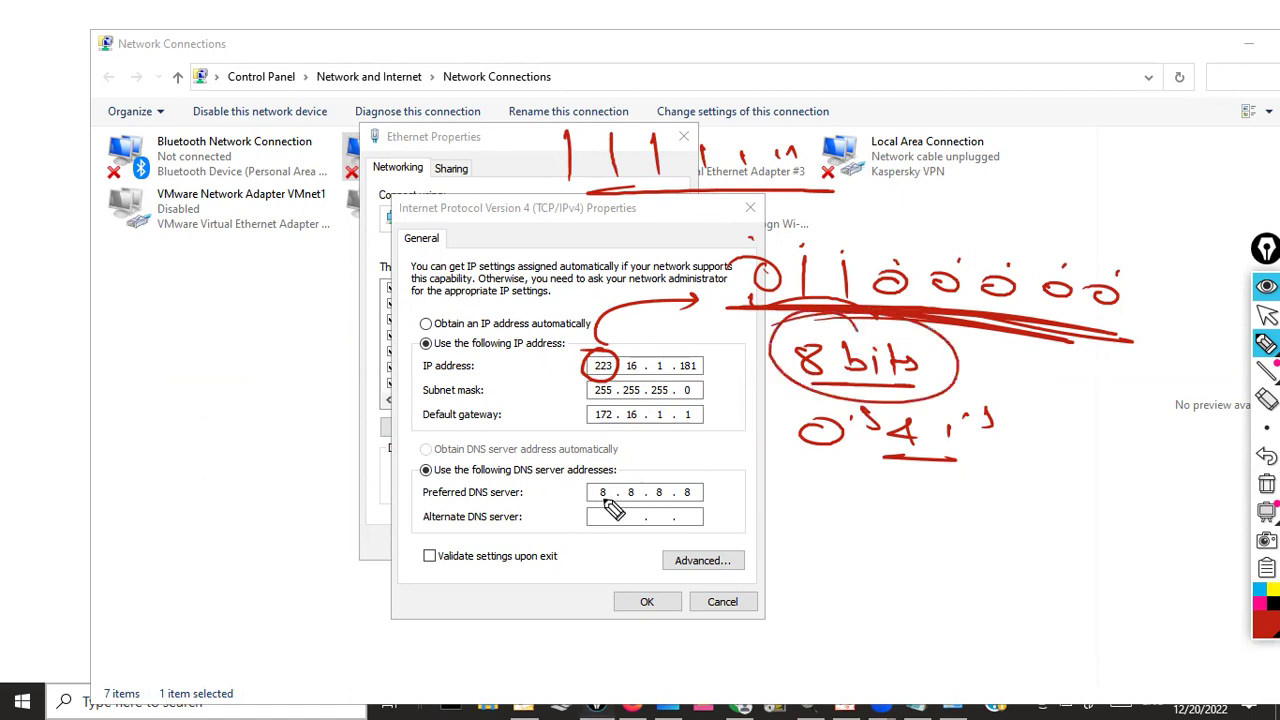
Step: Write "8 bits = 1 Byte" across the dialog, then underline and circle both sides of the equation
{"action": "mouse_move", "coordinate": [188, 408]}
{"action": "left_mouse_down"}
{"action": "mouse_move", "coordinate": [196, 430]}
{"action": "mouse_move", "coordinate": [286, 436]}
{"action": "mouse_move", "coordinate": [289, 448]}
{"action": "left_mouse_up"}
{"action": "mouse_move", "coordinate": [156, 457]}
{"action": "left_mouse_down"}
{"action": "mouse_move", "coordinate": [257, 483]}
{"action": "mouse_move", "coordinate": [352, 431]}
{"action": "left_mouse_up"}
{"action": "mouse_move", "coordinate": [322, 441]}
{"action": "left_mouse_down"}
{"action": "mouse_move", "coordinate": [416, 452]}
{"action": "mouse_move", "coordinate": [496, 486]}
{"action": "mouse_move", "coordinate": [560, 458]}
{"action": "left_mouse_up"}
{"action": "left_click_drag", "start_coordinate": [425, 493], "coordinate": [555, 495]}
{"action": "left_click_drag", "start_coordinate": [500, 400], "coordinate": [520, 402]}
{"action": "mouse_move", "coordinate": [255, 395]}
{"action": "left_mouse_down"}
{"action": "mouse_move", "coordinate": [273, 493]}
{"action": "mouse_move", "coordinate": [118, 395]}
{"action": "left_mouse_up"}
{"action": "left_click_drag", "start_coordinate": [290, 465], "coordinate": [182, 463]}
{"action": "left_click_drag", "start_coordinate": [534, 500], "coordinate": [440, 498]}
{"action": "left_click_drag", "start_coordinate": [195, 472], "coordinate": [290, 468]}
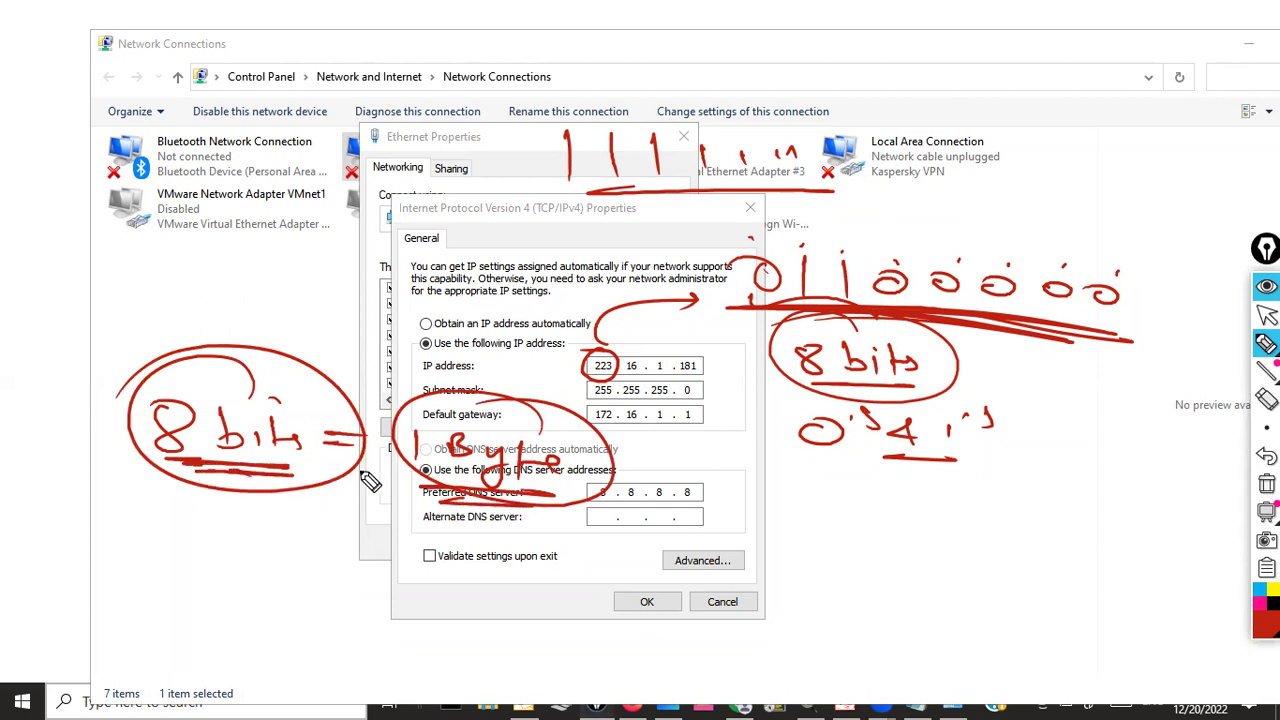
Step: Draw an arrow from "1 Byte" down to an underlined "octet" note, then clear all annotations
{"action": "left_click_drag", "start_coordinate": [520, 506], "coordinate": [520, 576]}
{"action": "left_click_drag", "start_coordinate": [506, 560], "coordinate": [548, 570]}
{"action": "left_click_drag", "start_coordinate": [510, 612], "coordinate": [640, 604]}
{"action": "left_click_drag", "start_coordinate": [522, 646], "coordinate": [650, 642]}
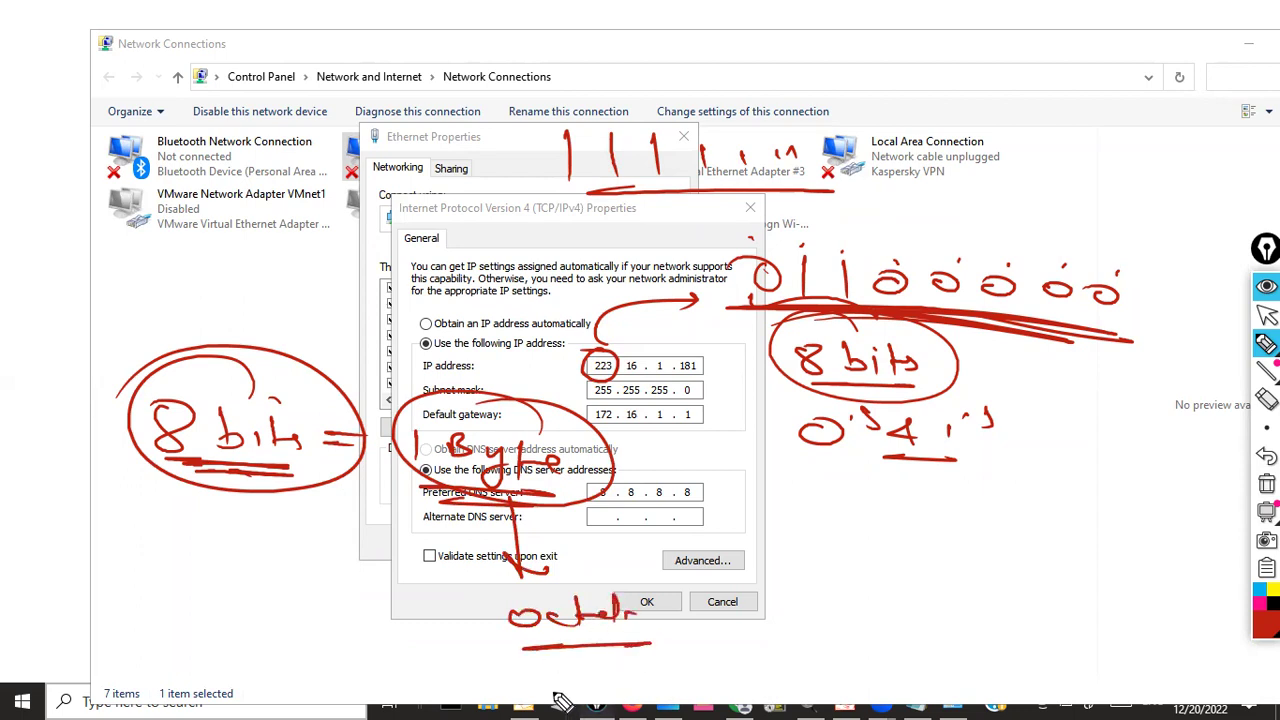
{"action": "left_click", "coordinate": [1266, 483]}
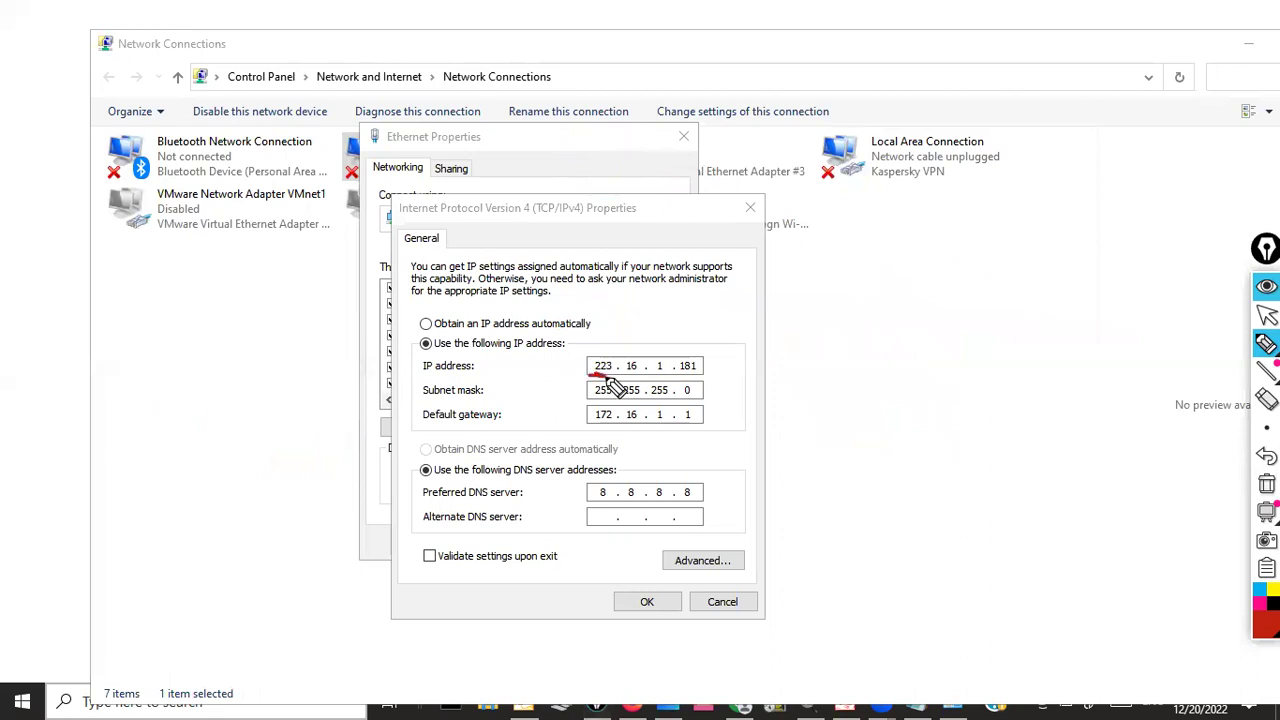
Step: Underline the four octets, circle the IP address label, write "There are 4 octets" and "1 octet = 1 Byte (8 bits)", then clear everything
{"action": "left_click_drag", "start_coordinate": [650, 376], "coordinate": [663, 377]}
{"action": "left_click_drag", "start_coordinate": [398, 368], "coordinate": [332, 356]}
{"action": "mouse_move", "coordinate": [147, 318]}
{"action": "left_mouse_down"}
{"action": "mouse_move", "coordinate": [191, 306]}
{"action": "mouse_move", "coordinate": [206, 343]}
{"action": "mouse_move", "coordinate": [303, 337]}
{"action": "left_mouse_up"}
{"action": "mouse_move", "coordinate": [170, 364]}
{"action": "left_mouse_down"}
{"action": "mouse_move", "coordinate": [163, 377]}
{"action": "mouse_move", "coordinate": [188, 398]}
{"action": "mouse_move", "coordinate": [157, 434]}
{"action": "mouse_move", "coordinate": [262, 432]}
{"action": "left_mouse_up"}
{"action": "left_click_drag", "start_coordinate": [156, 460], "coordinate": [268, 458]}
{"action": "mouse_move", "coordinate": [158, 540]}
{"action": "left_mouse_down"}
{"action": "mouse_move", "coordinate": [160, 572]}
{"action": "mouse_move", "coordinate": [263, 551]}
{"action": "mouse_move", "coordinate": [413, 556]}
{"action": "mouse_move", "coordinate": [430, 580]}
{"action": "mouse_move", "coordinate": [522, 566]}
{"action": "mouse_move", "coordinate": [620, 578]}
{"action": "mouse_move", "coordinate": [585, 598]}
{"action": "mouse_move", "coordinate": [548, 595]}
{"action": "left_mouse_up"}
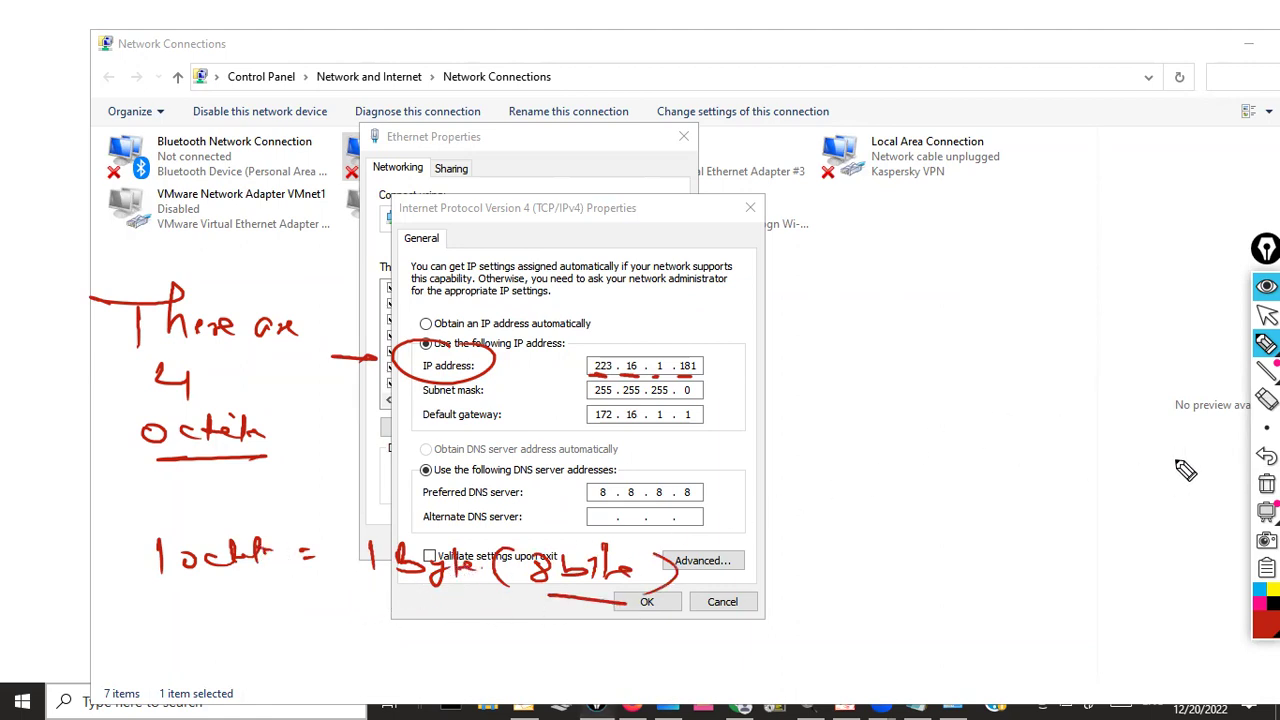
{"action": "left_click", "coordinate": [1266, 483]}
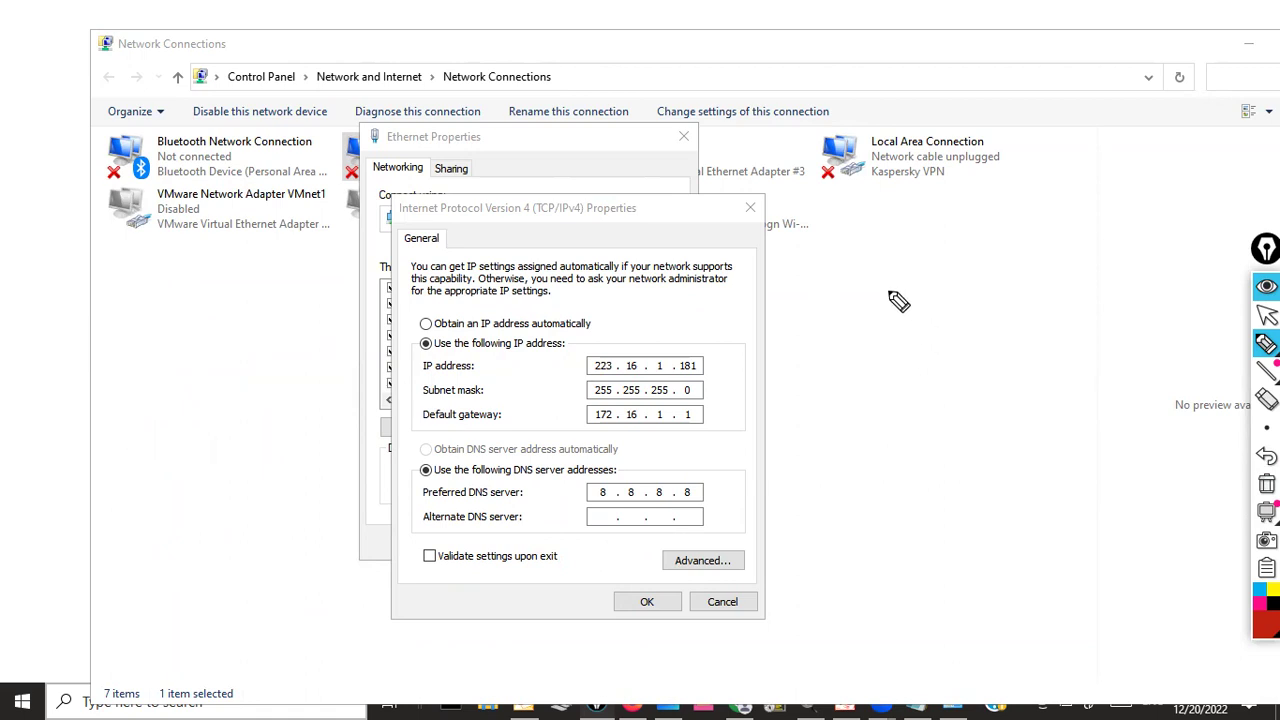
Step: Write "bits" and an underlined "Byte" beside the dialog with a dash after each, then clear them
{"action": "mouse_move", "coordinate": [894, 236]}
{"action": "left_mouse_down"}
{"action": "mouse_move", "coordinate": [914, 262]}
{"action": "mouse_move", "coordinate": [980, 266]}
{"action": "left_mouse_up"}
{"action": "mouse_move", "coordinate": [906, 304]}
{"action": "left_mouse_down"}
{"action": "mouse_move", "coordinate": [920, 320]}
{"action": "mouse_move", "coordinate": [966, 312]}
{"action": "mouse_move", "coordinate": [990, 326]}
{"action": "left_mouse_up"}
{"action": "left_click_drag", "start_coordinate": [900, 349], "coordinate": [988, 349]}
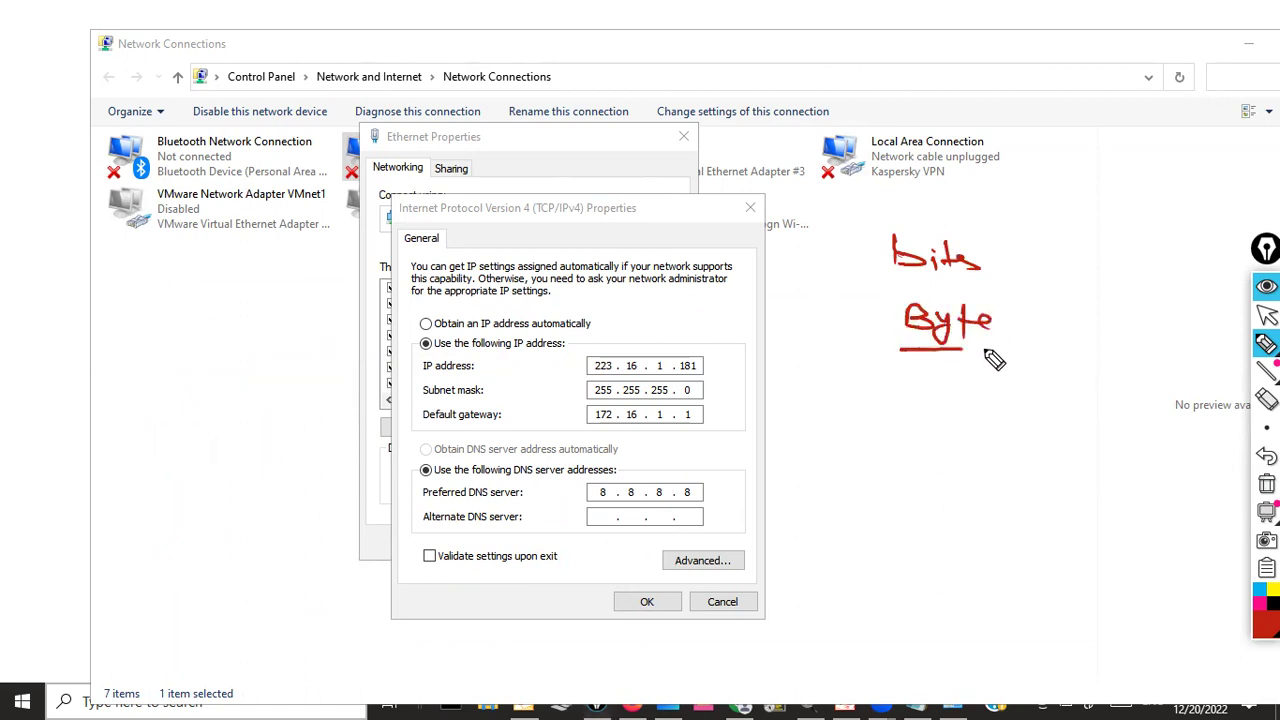
{"action": "left_click_drag", "start_coordinate": [1002, 256], "coordinate": [1022, 254]}
{"action": "left_click_drag", "start_coordinate": [1008, 310], "coordinate": [1028, 308]}
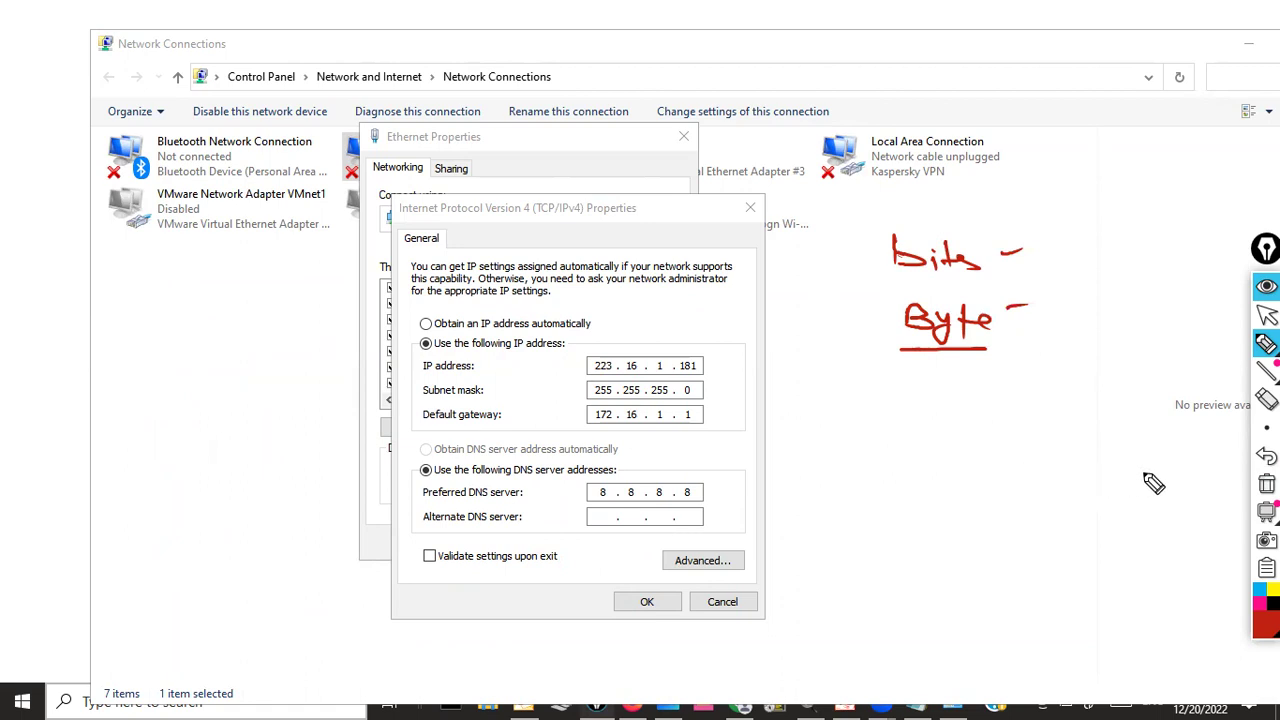
{"action": "left_click", "coordinate": [1266, 484]}
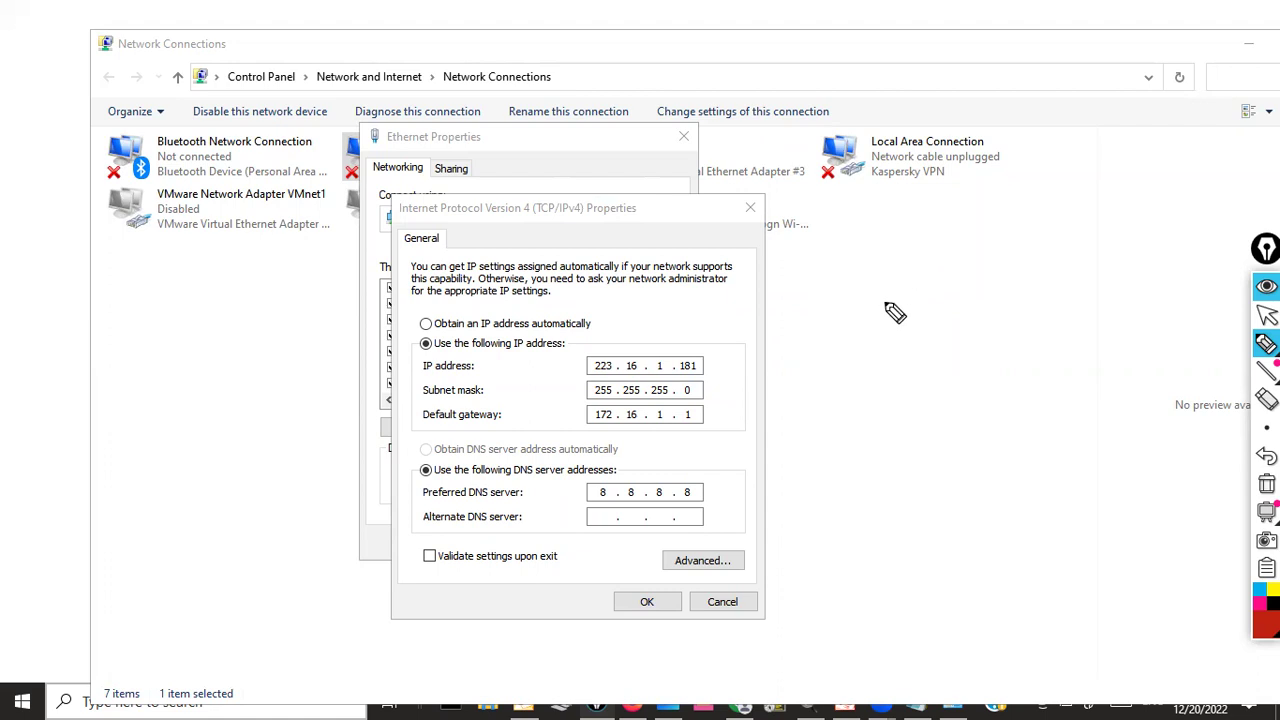
Step: Write "Storage Capacity", "B → Byte", "1 TB HDD", "32 GB RAM" and "SSD" beside the dialog, underlining the key words
{"action": "mouse_move", "coordinate": [903, 263]}
{"action": "left_mouse_down"}
{"action": "mouse_move", "coordinate": [863, 289]}
{"action": "mouse_move", "coordinate": [921, 289]}
{"action": "left_mouse_up"}
{"action": "mouse_move", "coordinate": [901, 274]}
{"action": "left_mouse_down"}
{"action": "mouse_move", "coordinate": [946, 274]}
{"action": "mouse_move", "coordinate": [983, 297]}
{"action": "mouse_move", "coordinate": [923, 320]}
{"action": "mouse_move", "coordinate": [1057, 337]}
{"action": "mouse_move", "coordinate": [943, 329]}
{"action": "mouse_move", "coordinate": [960, 362]}
{"action": "mouse_move", "coordinate": [917, 434]}
{"action": "mouse_move", "coordinate": [960, 409]}
{"action": "mouse_move", "coordinate": [1023, 434]}
{"action": "mouse_move", "coordinate": [1074, 430]}
{"action": "mouse_move", "coordinate": [1094, 451]}
{"action": "mouse_move", "coordinate": [1117, 443]}
{"action": "mouse_move", "coordinate": [1109, 431]}
{"action": "mouse_move", "coordinate": [951, 528]}
{"action": "mouse_move", "coordinate": [1150, 520]}
{"action": "mouse_move", "coordinate": [1077, 528]}
{"action": "left_mouse_up"}
{"action": "mouse_move", "coordinate": [936, 573]}
{"action": "left_mouse_down"}
{"action": "mouse_move", "coordinate": [1045, 585]}
{"action": "mouse_move", "coordinate": [1101, 561]}
{"action": "mouse_move", "coordinate": [1190, 590]}
{"action": "mouse_move", "coordinate": [1150, 618]}
{"action": "left_mouse_up"}
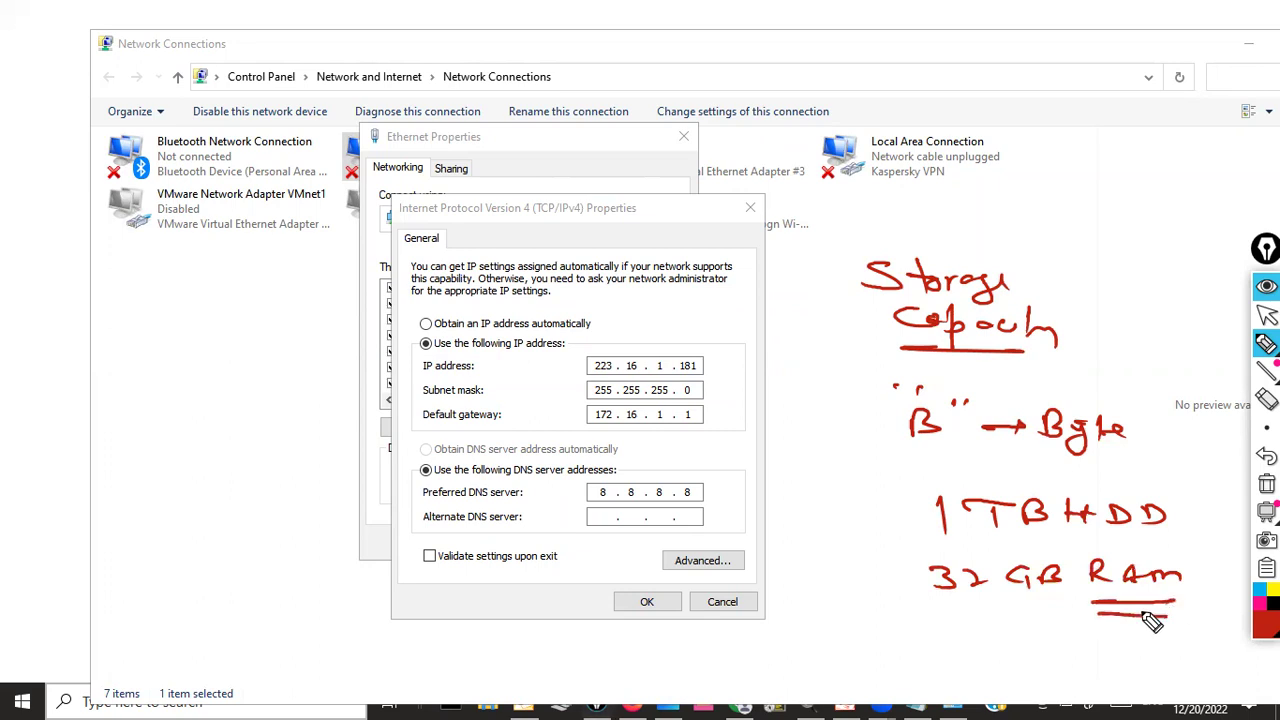
{"action": "left_click_drag", "start_coordinate": [1084, 536], "coordinate": [1158, 546]}
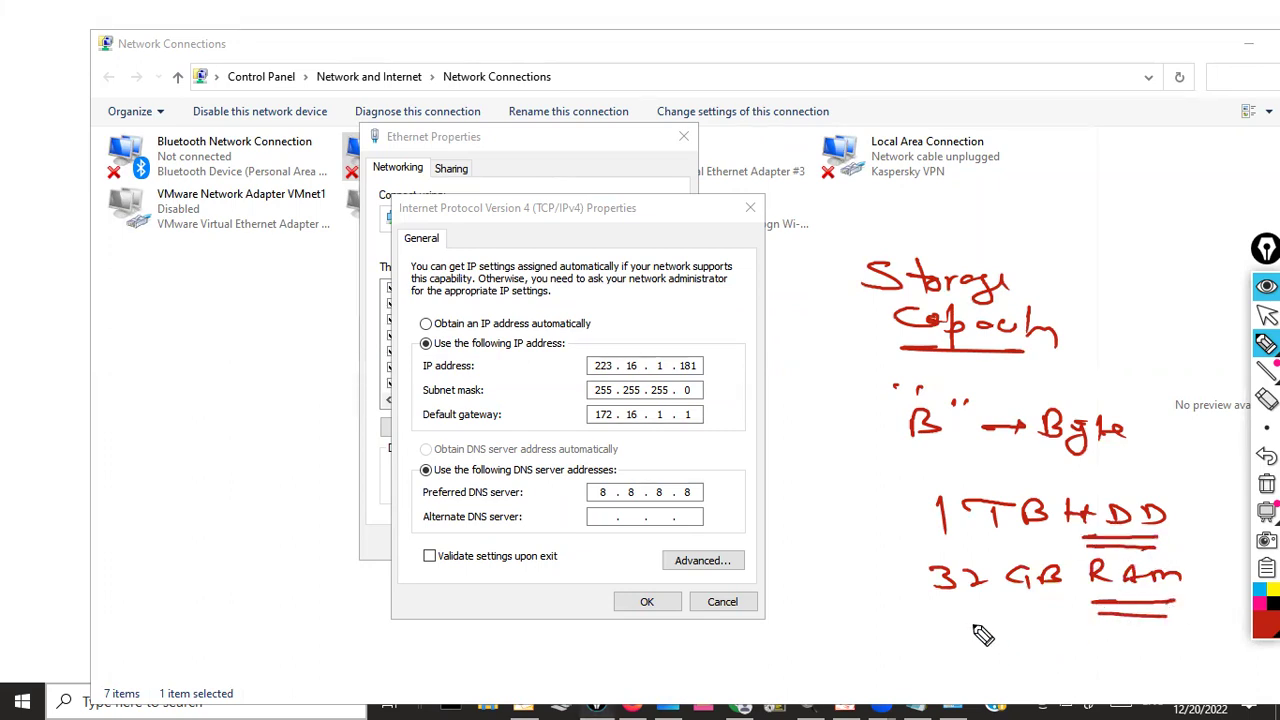
{"action": "left_click_drag", "start_coordinate": [900, 492], "coordinate": [905, 622]}
{"action": "mouse_move", "coordinate": [1018, 642]}
{"action": "left_mouse_down"}
{"action": "mouse_move", "coordinate": [988, 660]}
{"action": "mouse_move", "coordinate": [1022, 660]}
{"action": "left_mouse_up"}
{"action": "left_click_drag", "start_coordinate": [1058, 660], "coordinate": [1085, 655]}
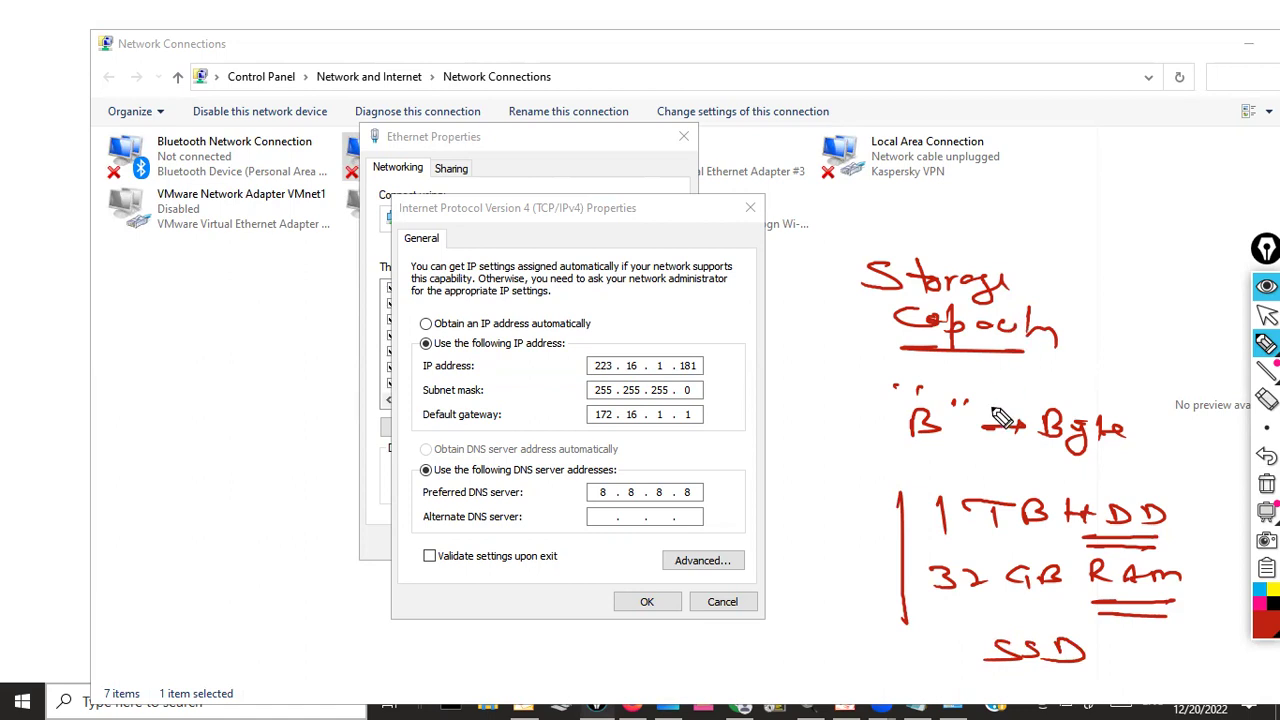
Step: Circle the "B", underline "Byte", mark the "Storage Capacity" heading, then clear all annotations
{"action": "left_click_drag", "start_coordinate": [918, 388], "coordinate": [882, 422]}
{"action": "left_click_drag", "start_coordinate": [1042, 452], "coordinate": [1112, 450]}
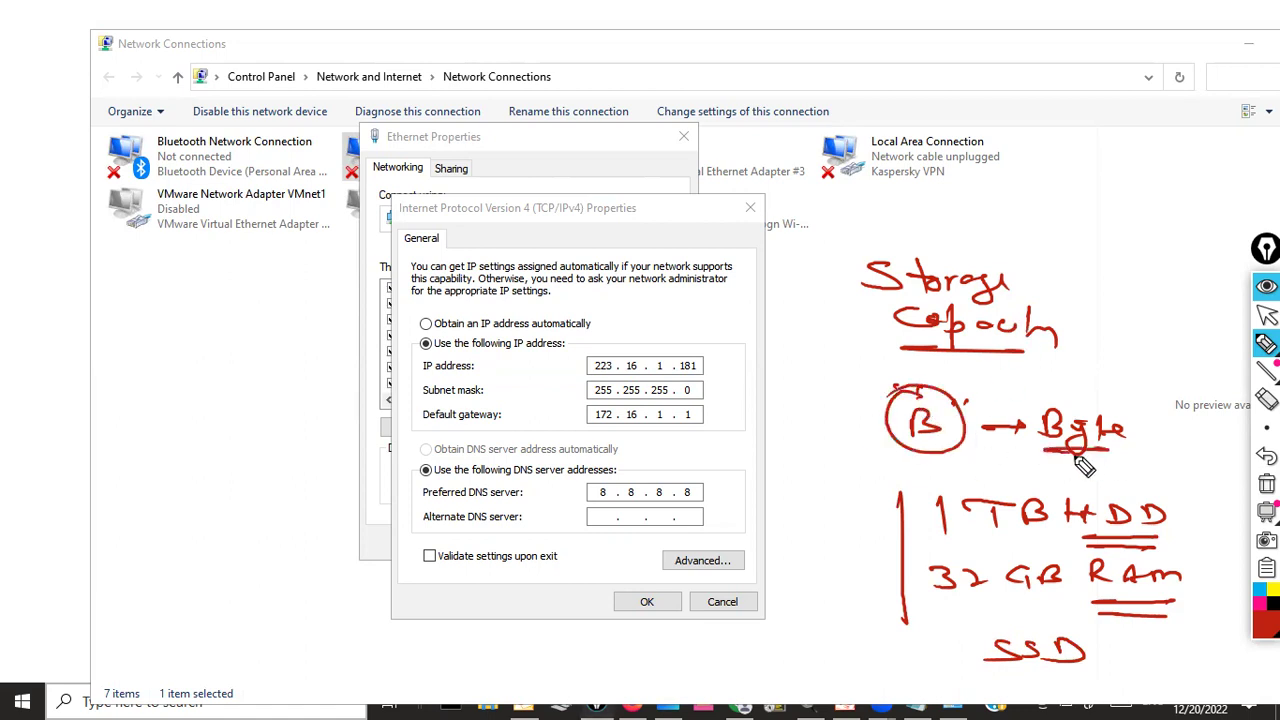
{"action": "mouse_move", "coordinate": [860, 276]}
{"action": "left_mouse_down"}
{"action": "mouse_move", "coordinate": [874, 290]}
{"action": "mouse_move", "coordinate": [846, 288]}
{"action": "left_mouse_up"}
{"action": "left_click_drag", "start_coordinate": [851, 408], "coordinate": [866, 408]}
{"action": "left_click_drag", "start_coordinate": [851, 414], "coordinate": [868, 414]}
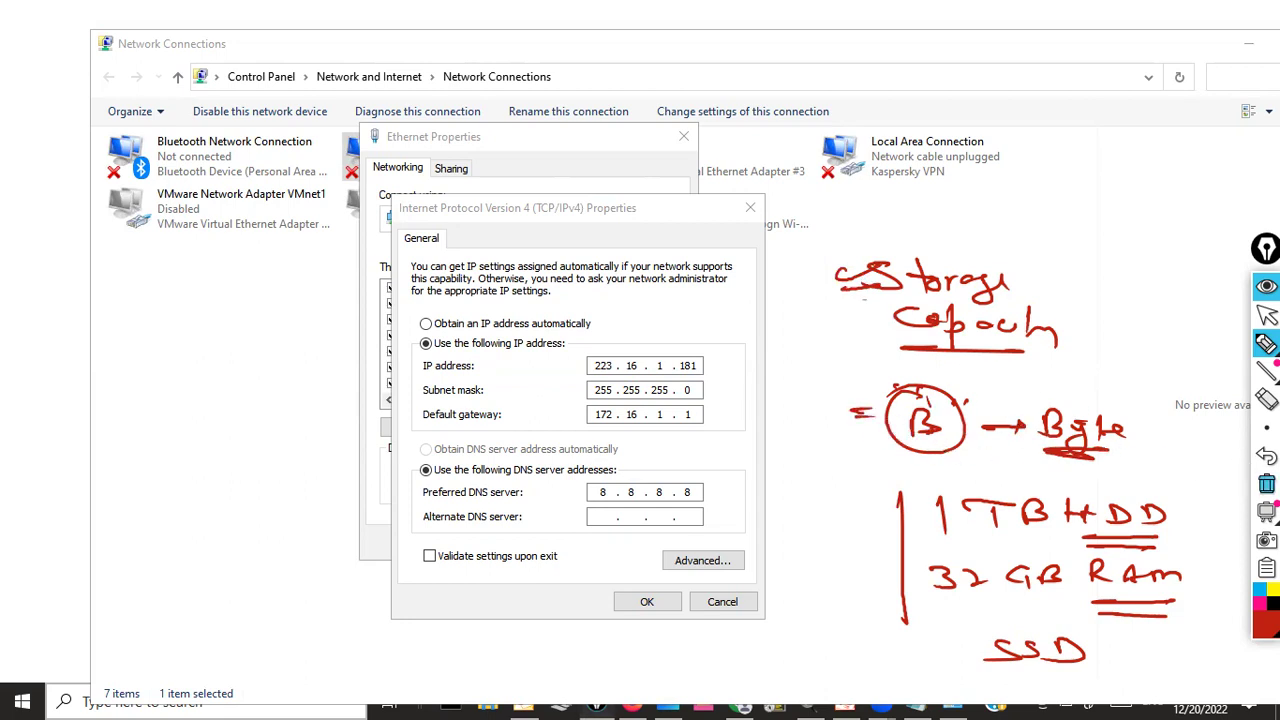
{"action": "left_click", "coordinate": [1266, 484]}
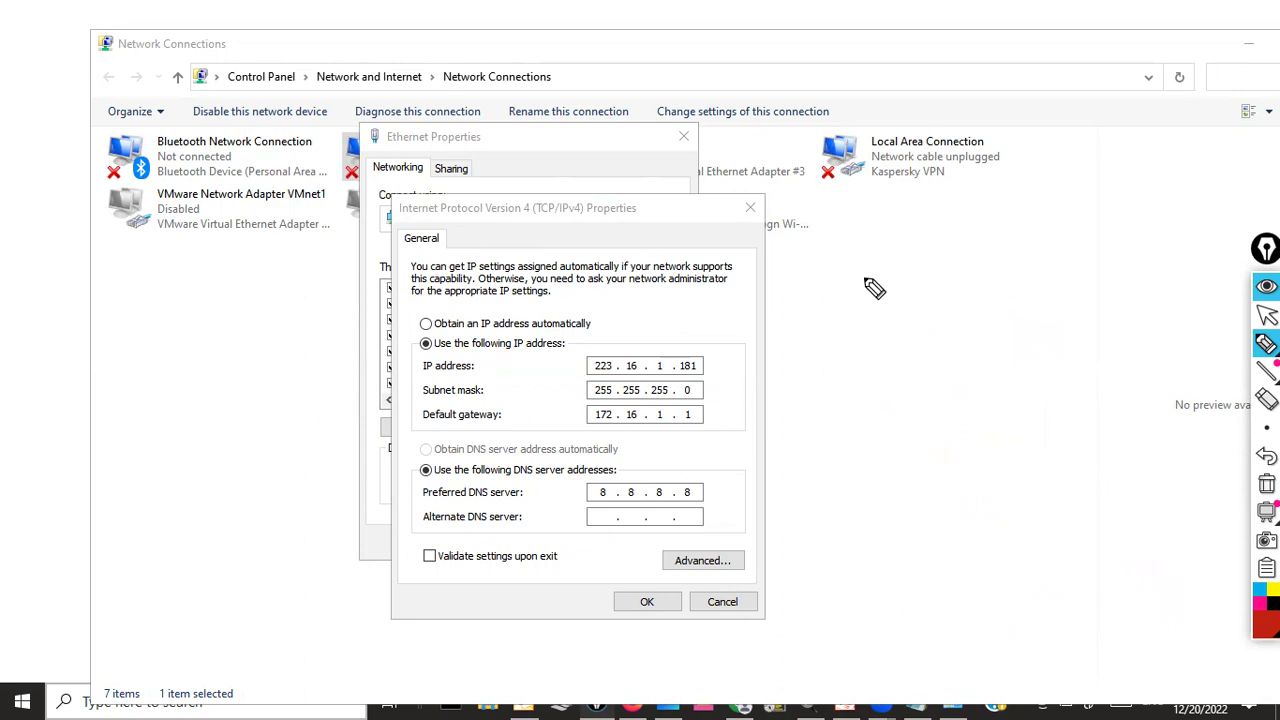
Step: Write and underline "100 mbps" beside the dialog, add "Internet speed" below, and draw an arrow from the "b" to "bits"
{"action": "left_click_drag", "start_coordinate": [843, 262], "coordinate": [844, 298]}
{"action": "left_click_drag", "start_coordinate": [872, 266], "coordinate": [972, 290]}
{"action": "mouse_move", "coordinate": [997, 254]}
{"action": "left_mouse_down"}
{"action": "mouse_move", "coordinate": [998, 290]}
{"action": "mouse_move", "coordinate": [1030, 292]}
{"action": "left_mouse_up"}
{"action": "left_click_drag", "start_coordinate": [880, 307], "coordinate": [1047, 308]}
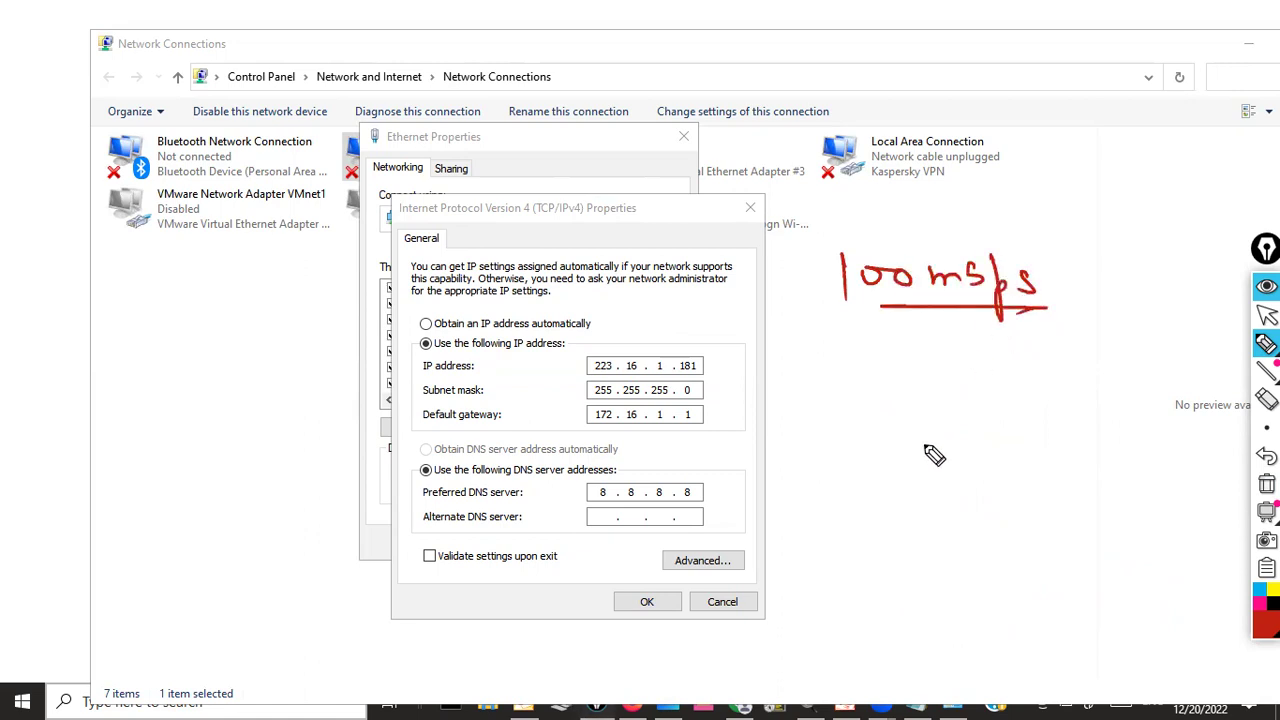
{"action": "mouse_move", "coordinate": [867, 340]}
{"action": "left_mouse_down"}
{"action": "mouse_move", "coordinate": [920, 389]}
{"action": "mouse_move", "coordinate": [934, 360]}
{"action": "mouse_move", "coordinate": [1012, 380]}
{"action": "mouse_move", "coordinate": [920, 420]}
{"action": "mouse_move", "coordinate": [975, 425]}
{"action": "mouse_move", "coordinate": [1006, 410]}
{"action": "left_mouse_up"}
{"action": "mouse_move", "coordinate": [968, 250]}
{"action": "left_mouse_down"}
{"action": "mouse_move", "coordinate": [1028, 196]}
{"action": "mouse_move", "coordinate": [1120, 190]}
{"action": "left_mouse_up"}
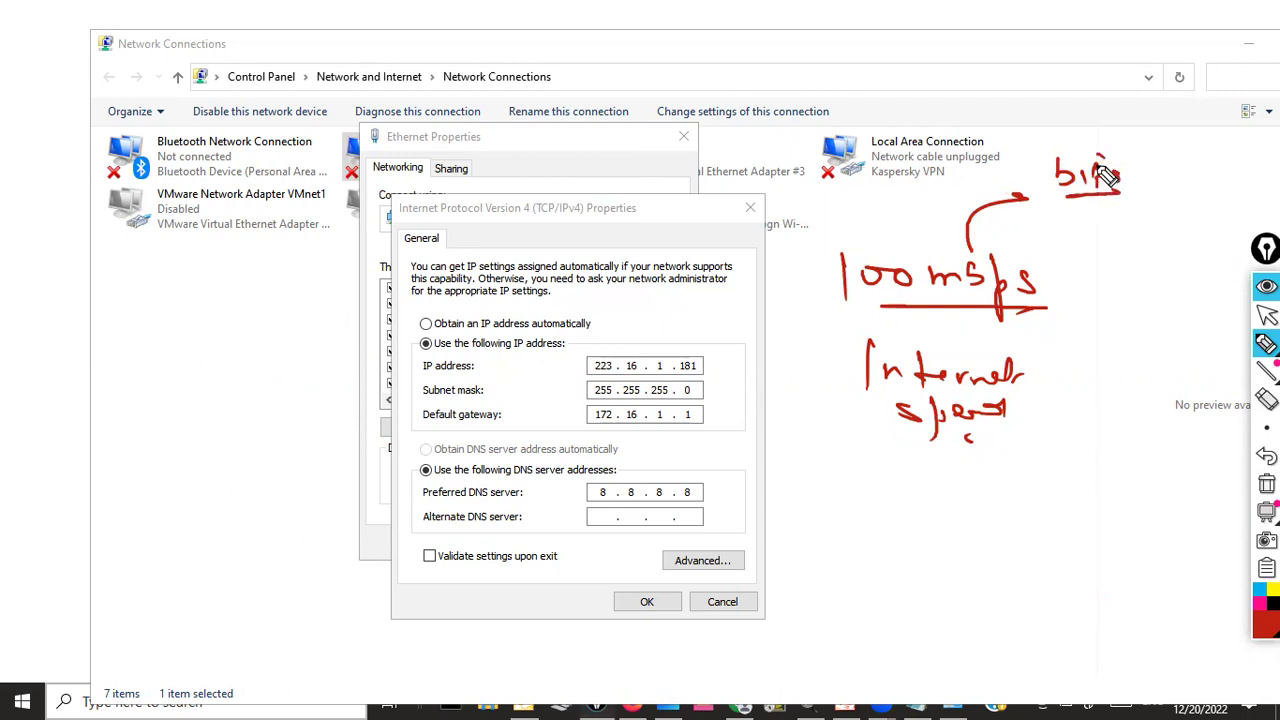
{"action": "left_click_drag", "start_coordinate": [968, 254], "coordinate": [982, 291]}
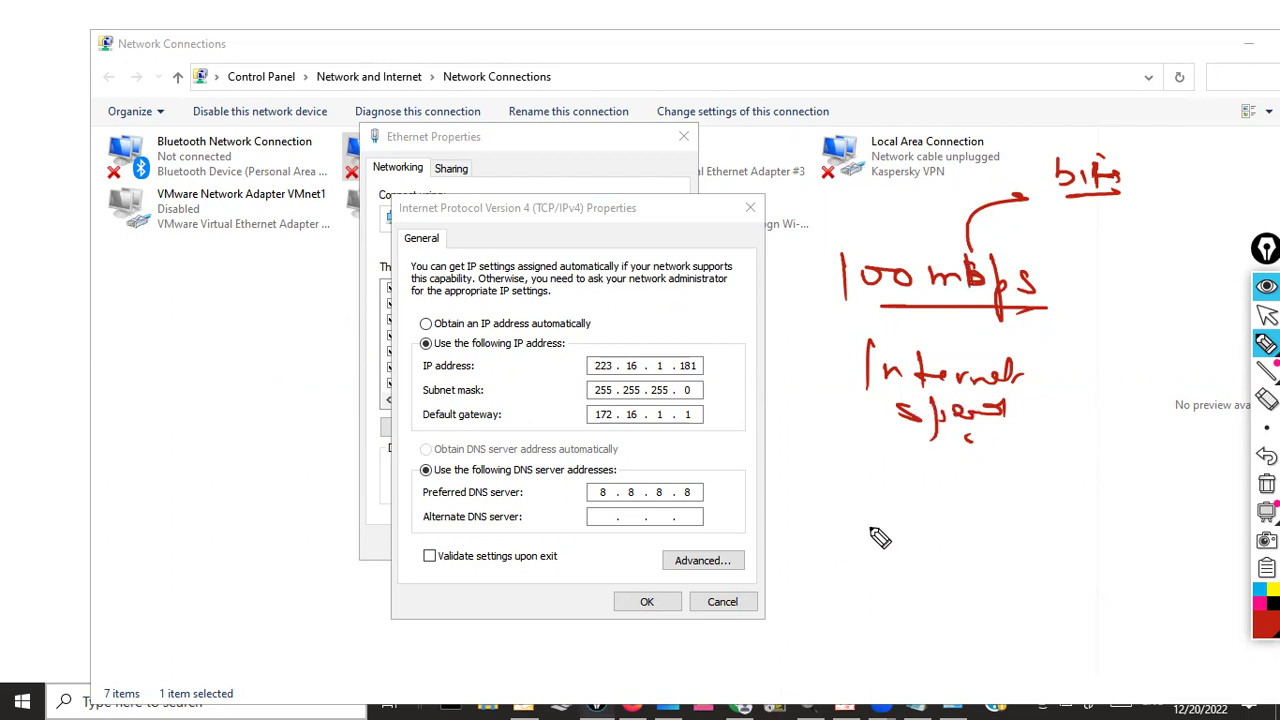
Step: Write "1 Byte = 8 bits" beside the dialog, underline "8 bits", then clear all annotations
{"action": "mouse_move", "coordinate": [818, 510]}
{"action": "left_mouse_down"}
{"action": "mouse_move", "coordinate": [845, 532]}
{"action": "mouse_move", "coordinate": [856, 513]}
{"action": "mouse_move", "coordinate": [852, 532]}
{"action": "mouse_move", "coordinate": [1004, 543]}
{"action": "mouse_move", "coordinate": [993, 523]}
{"action": "mouse_move", "coordinate": [1085, 528]}
{"action": "left_mouse_up"}
{"action": "left_click_drag", "start_coordinate": [990, 566], "coordinate": [1088, 563]}
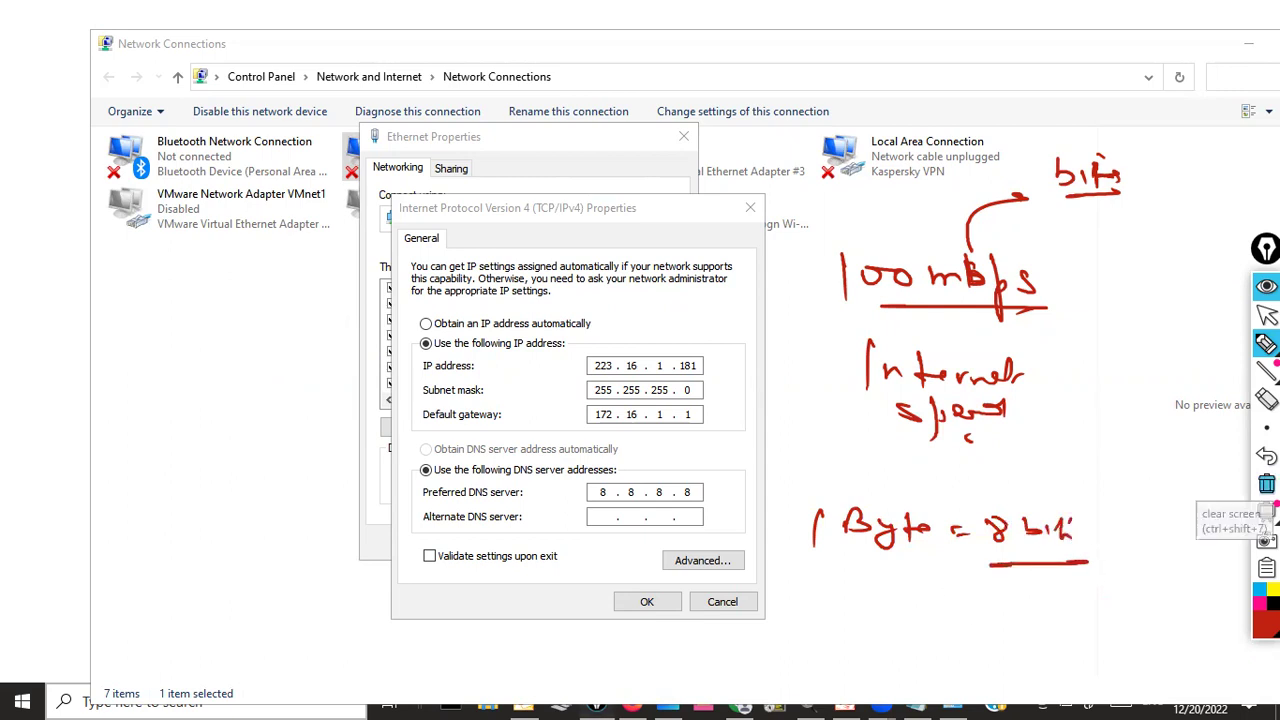
{"action": "left_click", "coordinate": [1266, 483]}
Step: Underline the four octets of the IP address, circle its label, and draw an arrow to a handwritten "4 octets"
{"action": "left_click_drag", "start_coordinate": [606, 375], "coordinate": [694, 376]}
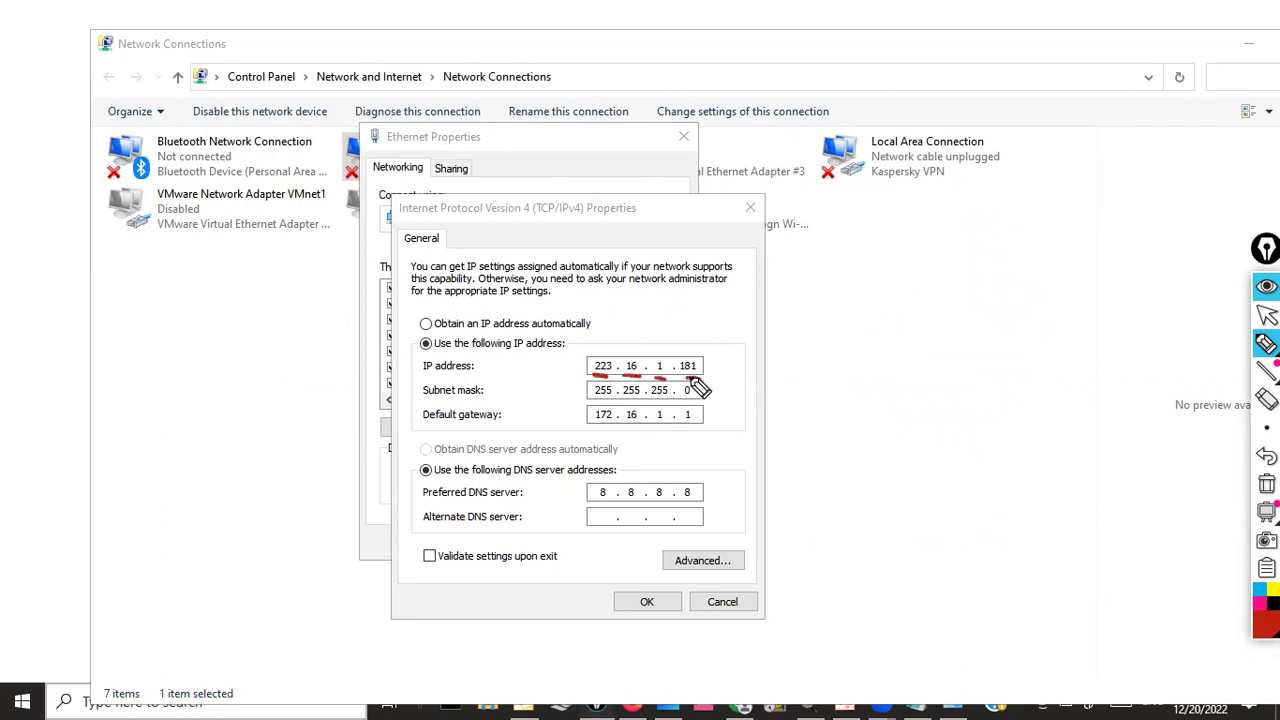
{"action": "mouse_move", "coordinate": [456, 368]}
{"action": "left_mouse_down"}
{"action": "mouse_move", "coordinate": [462, 350]}
{"action": "mouse_move", "coordinate": [636, 240]}
{"action": "left_mouse_up"}
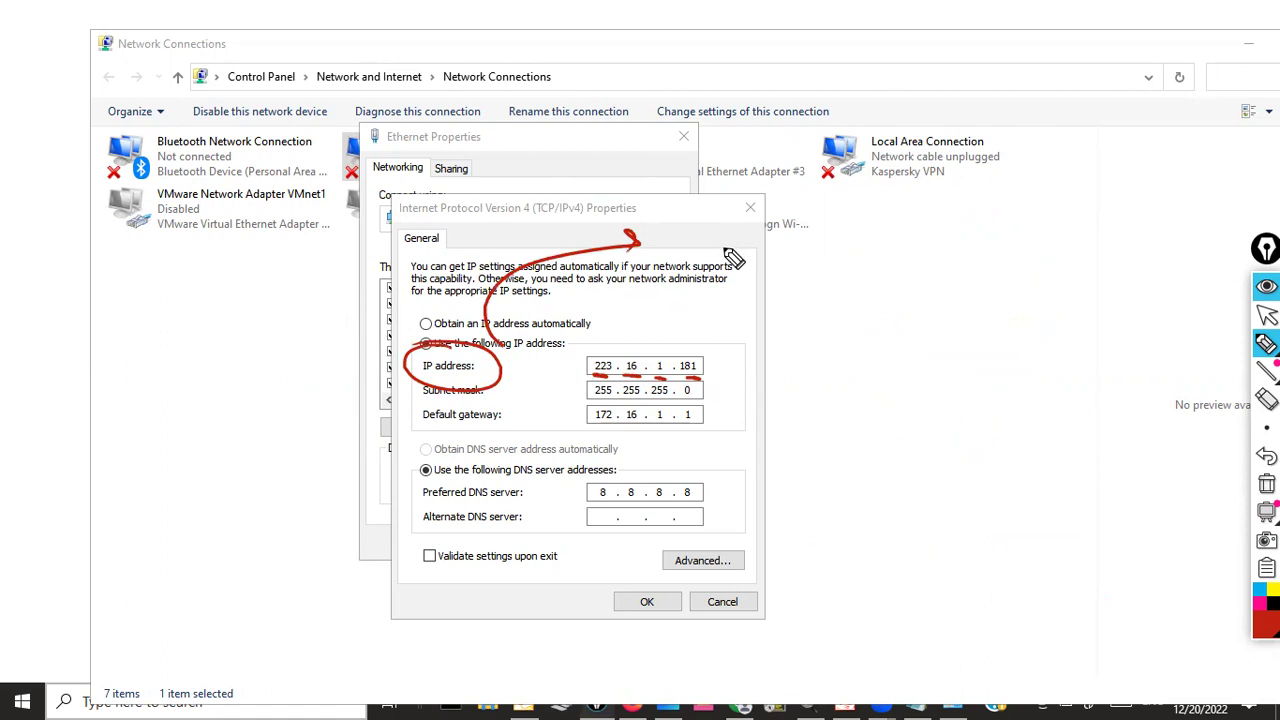
{"action": "mouse_move", "coordinate": [732, 243]}
{"action": "left_mouse_down"}
{"action": "mouse_move", "coordinate": [783, 243]}
{"action": "mouse_move", "coordinate": [772, 235]}
{"action": "mouse_move", "coordinate": [813, 232]}
{"action": "mouse_move", "coordinate": [864, 260]}
{"action": "left_mouse_up"}
{"action": "left_click_drag", "start_coordinate": [594, 282], "coordinate": [680, 283]}
{"action": "left_click_drag", "start_coordinate": [654, 270], "coordinate": [652, 296]}
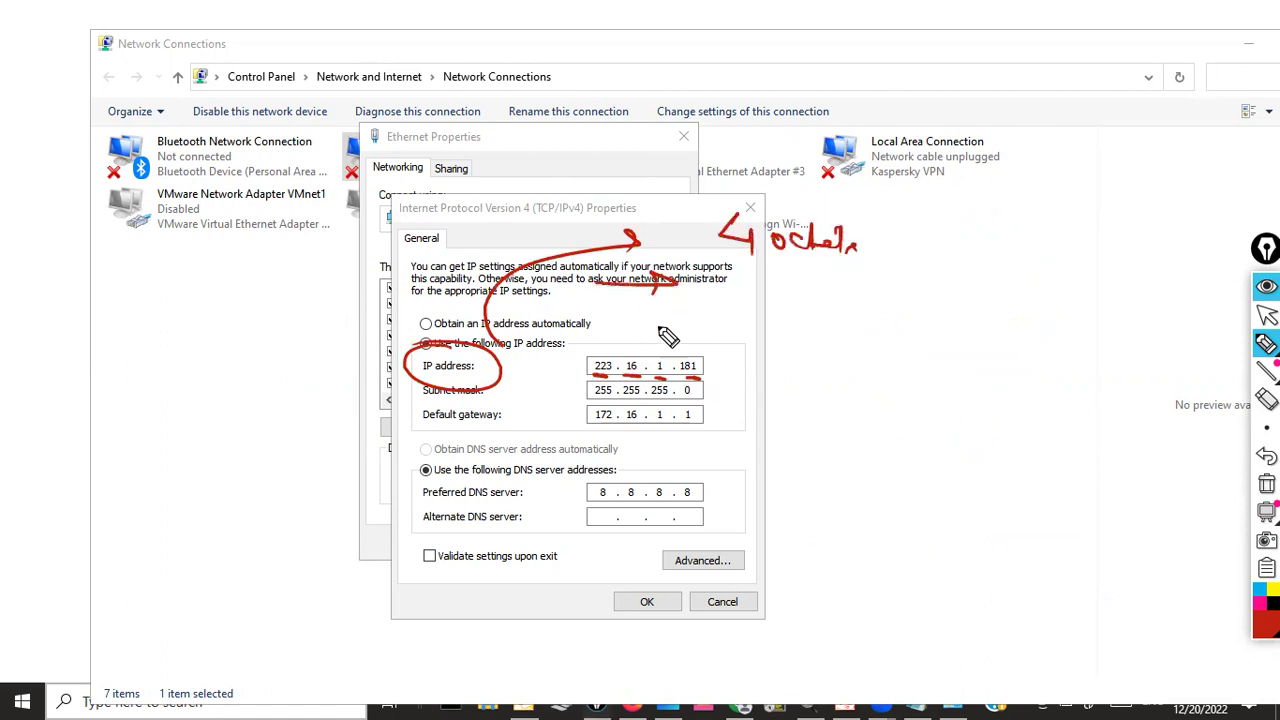
Step: Write "32 bits in Binary OR 4 Bytes" under the "4 octets" note, underlining both sizes
{"action": "mouse_move", "coordinate": [754, 285]}
{"action": "left_mouse_down"}
{"action": "mouse_move", "coordinate": [833, 287]}
{"action": "mouse_move", "coordinate": [828, 305]}
{"action": "mouse_move", "coordinate": [897, 308]}
{"action": "left_mouse_up"}
{"action": "left_click_drag", "start_coordinate": [762, 323], "coordinate": [910, 322]}
{"action": "mouse_move", "coordinate": [958, 298]}
{"action": "left_mouse_down"}
{"action": "mouse_move", "coordinate": [963, 314]}
{"action": "mouse_move", "coordinate": [997, 297]}
{"action": "mouse_move", "coordinate": [1043, 300]}
{"action": "mouse_move", "coordinate": [1137, 332]}
{"action": "left_mouse_up"}
{"action": "mouse_move", "coordinate": [898, 338]}
{"action": "left_mouse_down"}
{"action": "mouse_move", "coordinate": [1110, 334]}
{"action": "mouse_move", "coordinate": [863, 360]}
{"action": "mouse_move", "coordinate": [963, 378]}
{"action": "left_mouse_up"}
{"action": "left_click_drag", "start_coordinate": [826, 405], "coordinate": [848, 423]}
{"action": "mouse_move", "coordinate": [840, 410]}
{"action": "left_mouse_down"}
{"action": "mouse_move", "coordinate": [841, 442]}
{"action": "mouse_move", "coordinate": [852, 438]}
{"action": "mouse_move", "coordinate": [832, 432]}
{"action": "mouse_move", "coordinate": [905, 413]}
{"action": "mouse_move", "coordinate": [975, 430]}
{"action": "left_mouse_up"}
{"action": "left_click_drag", "start_coordinate": [842, 460], "coordinate": [977, 456]}
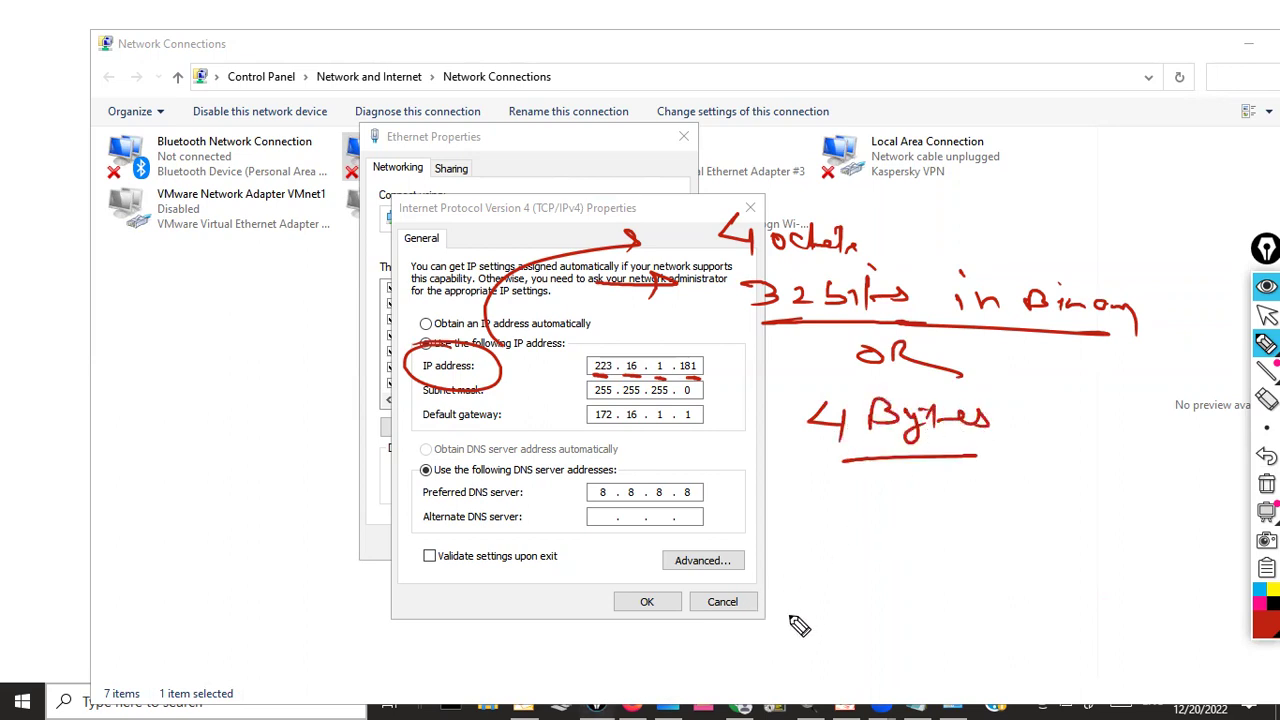
Step: Circle each of the four IP address octets and draw an arrow to them from the IP address label
{"action": "left_click_drag", "start_coordinate": [901, 563], "coordinate": [906, 557]}
{"action": "mouse_move", "coordinate": [612, 357]}
{"action": "left_mouse_down"}
{"action": "mouse_move", "coordinate": [596, 357]}
{"action": "mouse_move", "coordinate": [605, 380]}
{"action": "mouse_move", "coordinate": [622, 368]}
{"action": "left_mouse_up"}
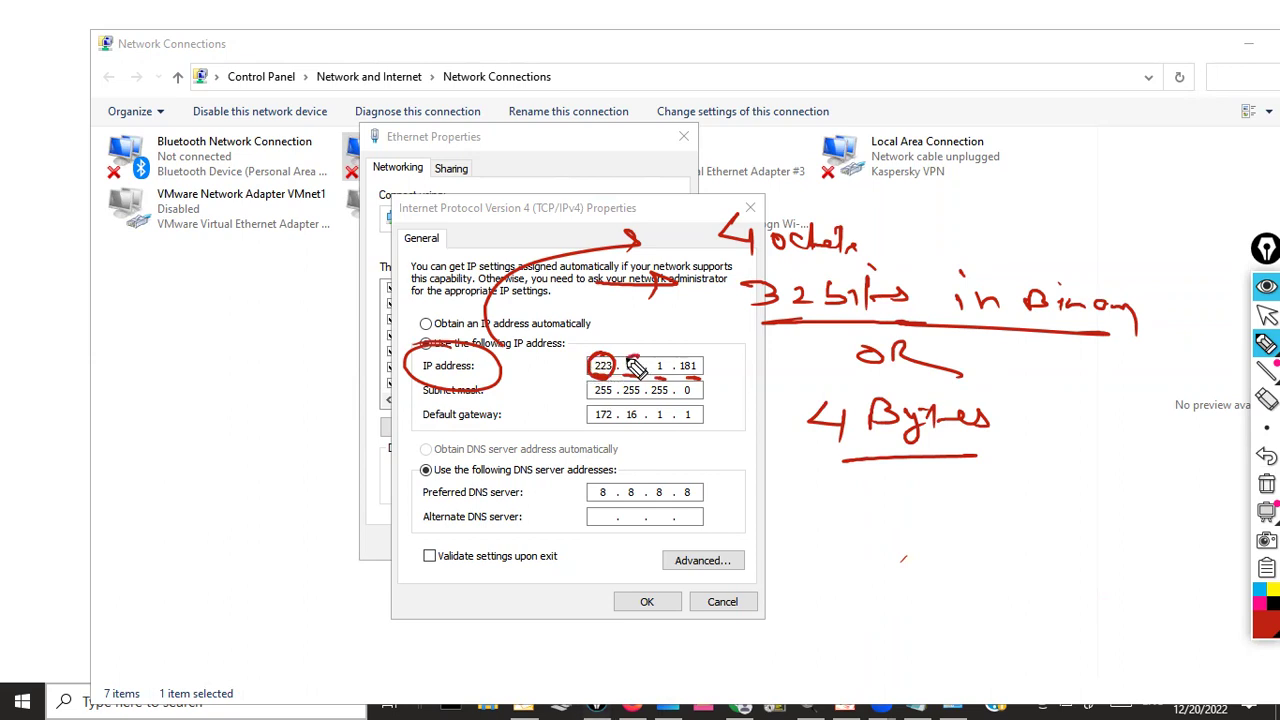
{"action": "mouse_move", "coordinate": [645, 362]}
{"action": "left_mouse_down"}
{"action": "mouse_move", "coordinate": [678, 366]}
{"action": "mouse_move", "coordinate": [668, 375]}
{"action": "mouse_move", "coordinate": [712, 368]}
{"action": "left_mouse_up"}
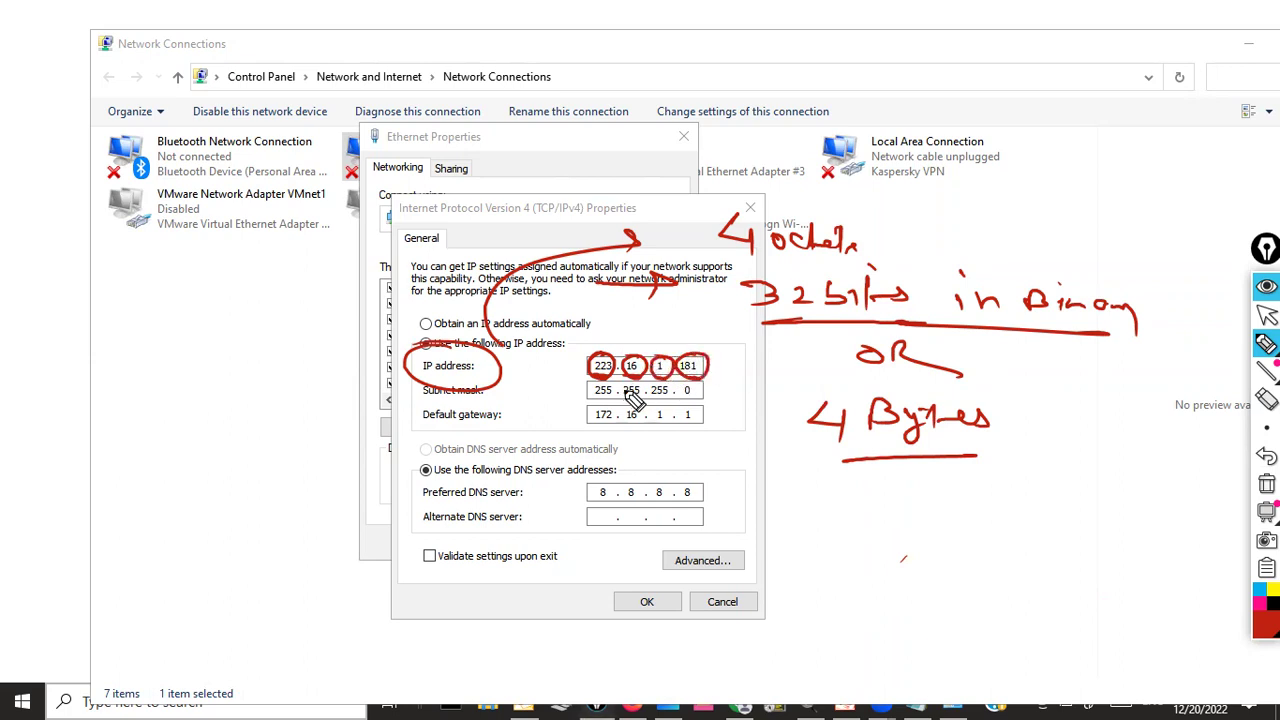
{"action": "mouse_move", "coordinate": [518, 365]}
{"action": "left_mouse_down"}
{"action": "mouse_move", "coordinate": [562, 364]}
{"action": "mouse_move", "coordinate": [548, 377]}
{"action": "left_mouse_up"}
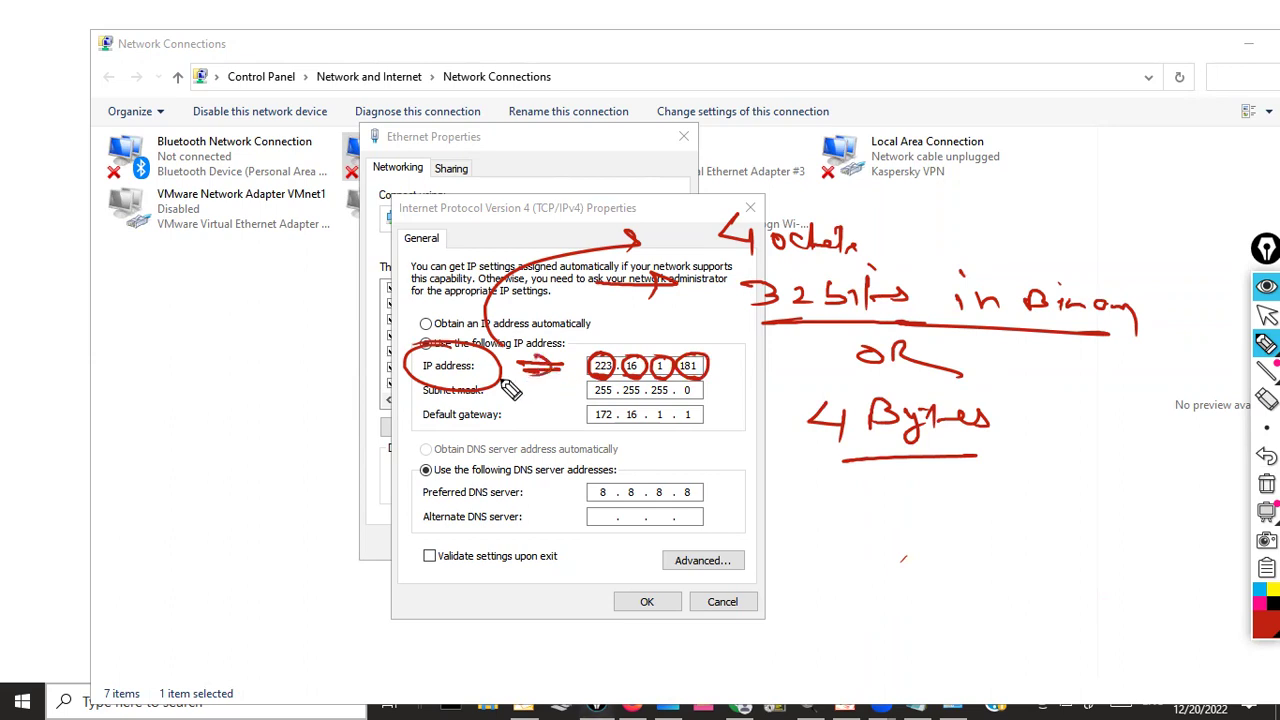
Step: Write "Version 4.0" and "Version 6.0" beside the dialog, then underline the Version 6.0 note and mark it with a cross
{"action": "left_click_drag", "start_coordinate": [232, 366], "coordinate": [240, 362]}
{"action": "mouse_move", "coordinate": [127, 342]}
{"action": "left_mouse_down"}
{"action": "mouse_move", "coordinate": [194, 367]}
{"action": "mouse_move", "coordinate": [220, 345]}
{"action": "mouse_move", "coordinate": [299, 370]}
{"action": "mouse_move", "coordinate": [330, 352]}
{"action": "left_mouse_up"}
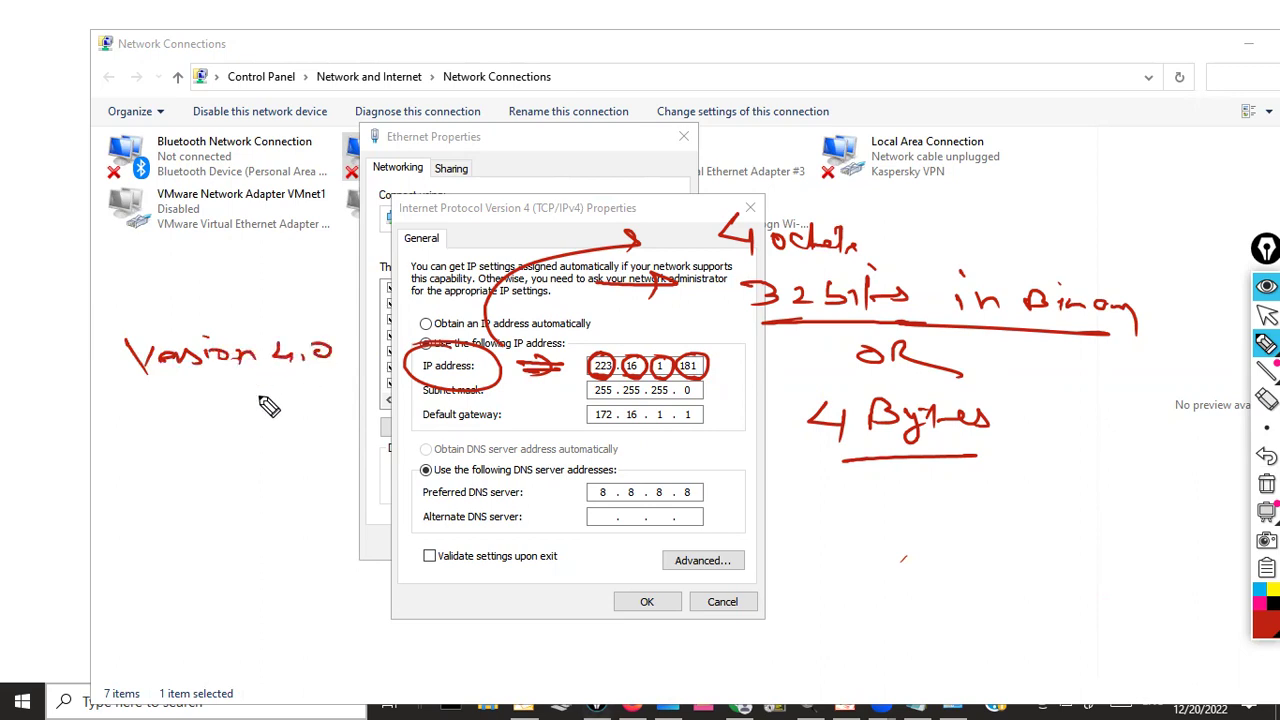
{"action": "mouse_move", "coordinate": [140, 404]}
{"action": "left_mouse_down"}
{"action": "mouse_move", "coordinate": [179, 426]}
{"action": "mouse_move", "coordinate": [193, 412]}
{"action": "mouse_move", "coordinate": [281, 404]}
{"action": "mouse_move", "coordinate": [283, 420]}
{"action": "mouse_move", "coordinate": [313, 423]}
{"action": "mouse_move", "coordinate": [291, 413]}
{"action": "mouse_move", "coordinate": [271, 443]}
{"action": "left_mouse_up"}
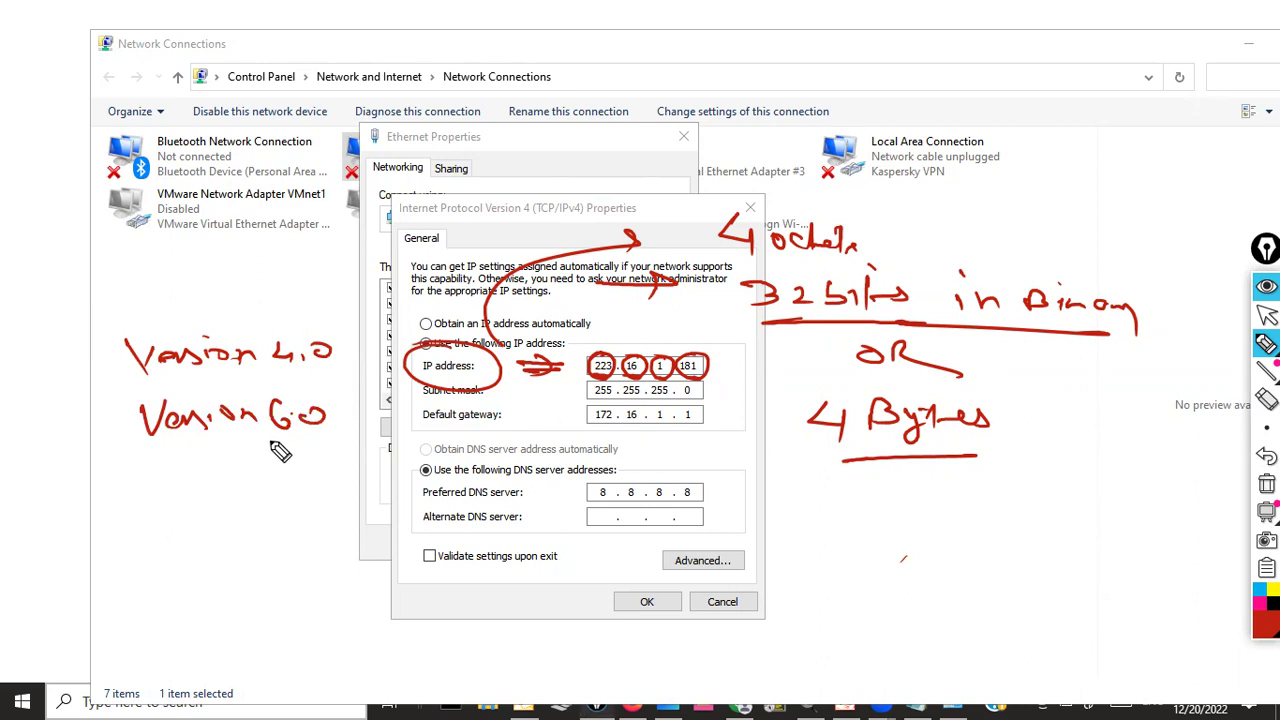
{"action": "left_click_drag", "start_coordinate": [156, 447], "coordinate": [294, 443]}
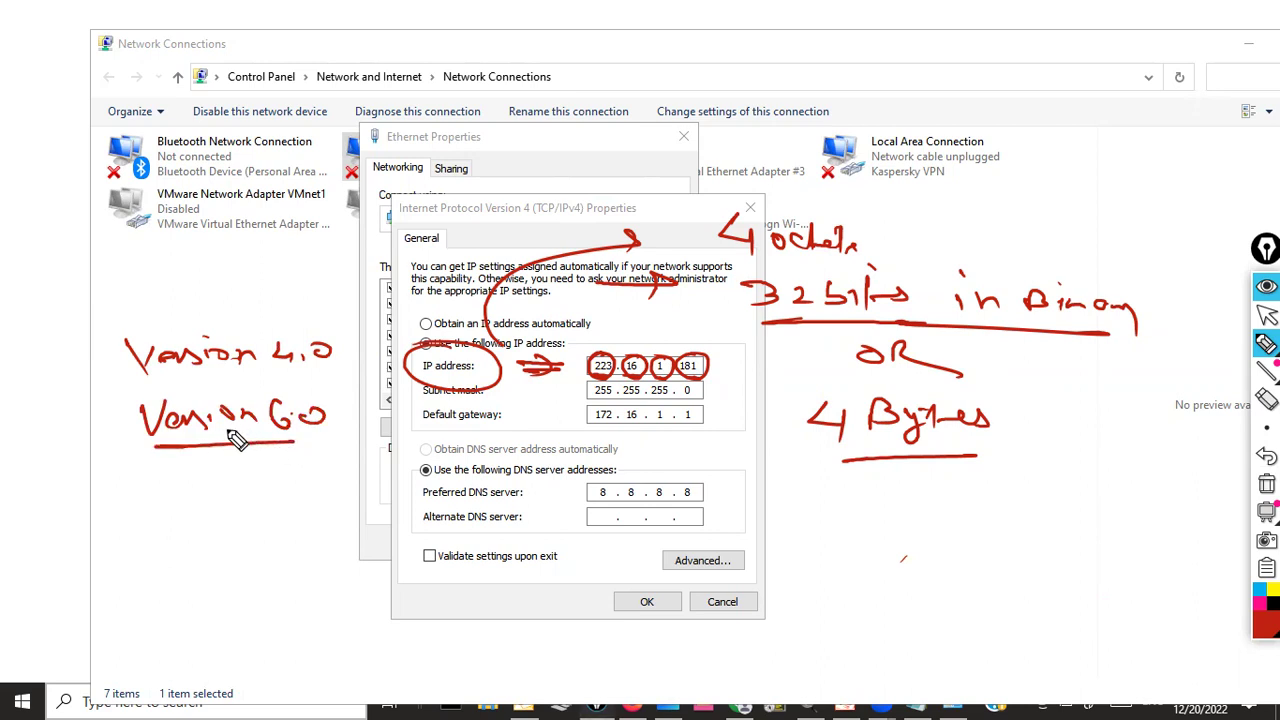
{"action": "left_click_drag", "start_coordinate": [100, 398], "coordinate": [298, 402]}
{"action": "left_click_drag", "start_coordinate": [148, 393], "coordinate": [103, 452]}
{"action": "left_click_drag", "start_coordinate": [103, 395], "coordinate": [157, 450]}
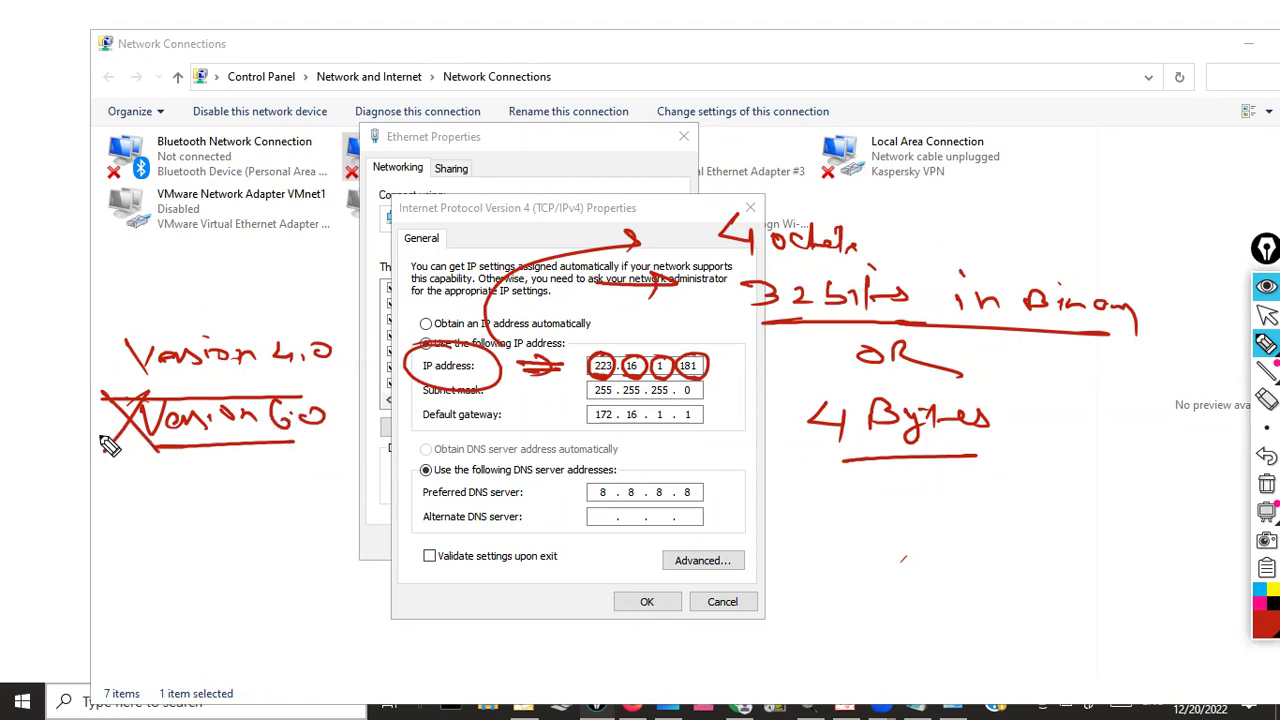
Step: Add more pen marks around the handwritten notes, then clear all annotations
{"action": "left_click_drag", "start_coordinate": [72, 432], "coordinate": [84, 442]}
{"action": "left_click_drag", "start_coordinate": [1076, 262], "coordinate": [1138, 250]}
{"action": "left_click_drag", "start_coordinate": [1024, 416], "coordinate": [1074, 402]}
{"action": "mouse_move", "coordinate": [925, 490]}
{"action": "left_mouse_down"}
{"action": "mouse_move", "coordinate": [900, 512]}
{"action": "mouse_move", "coordinate": [925, 494]}
{"action": "left_mouse_up"}
{"action": "mouse_move", "coordinate": [938, 516]}
{"action": "left_mouse_down"}
{"action": "mouse_move", "coordinate": [956, 486]}
{"action": "mouse_move", "coordinate": [969, 519]}
{"action": "left_mouse_up"}
{"action": "mouse_move", "coordinate": [903, 558]}
{"action": "left_mouse_down"}
{"action": "mouse_move", "coordinate": [886, 576]}
{"action": "mouse_move", "coordinate": [987, 604]}
{"action": "left_mouse_up"}
{"action": "left_click", "coordinate": [1267, 511]}
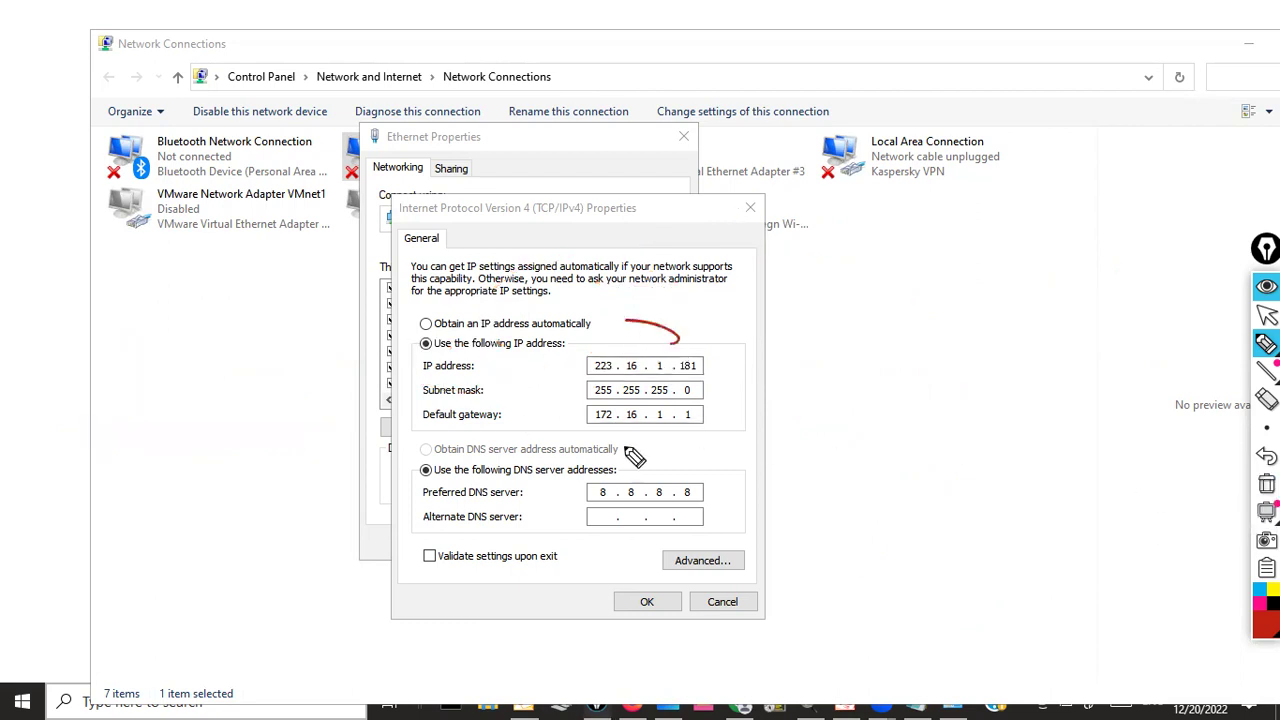
Step: Circle the IP address, subnet mask and default gateway values together, then clear the circle
{"action": "left_click_drag", "start_coordinate": [680, 338], "coordinate": [380, 346]}
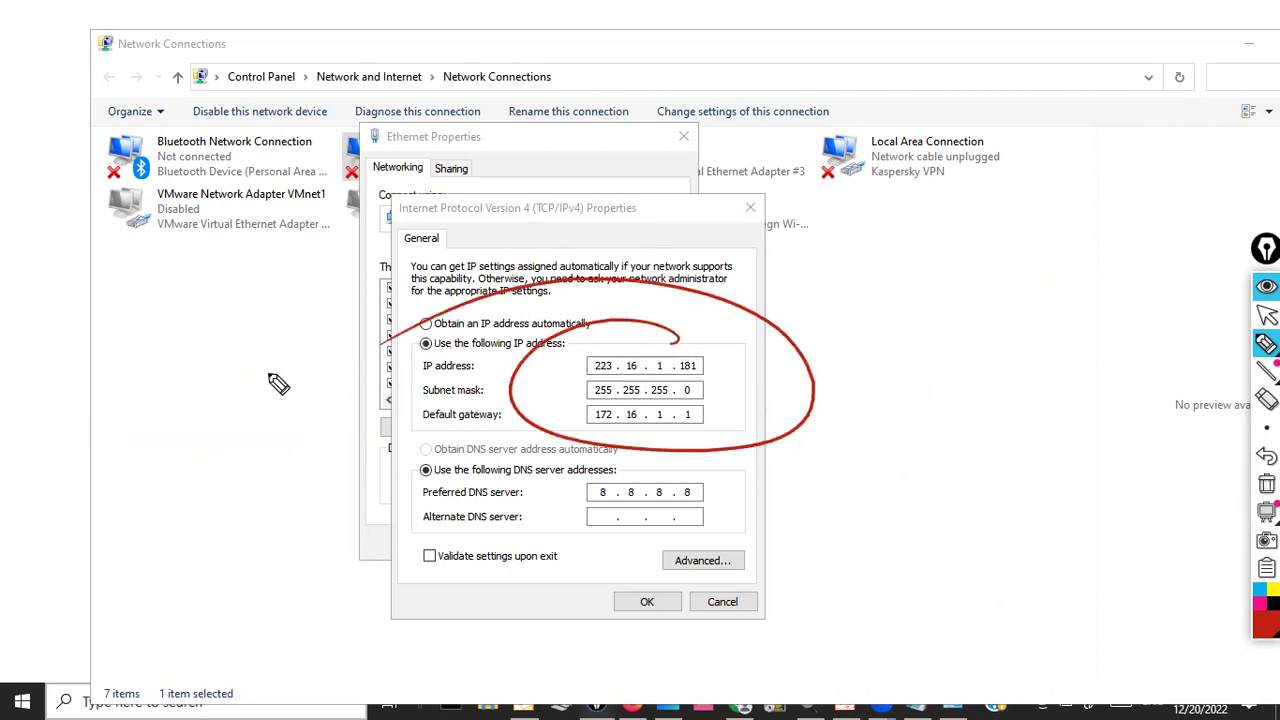
{"action": "left_click", "coordinate": [1267, 484]}
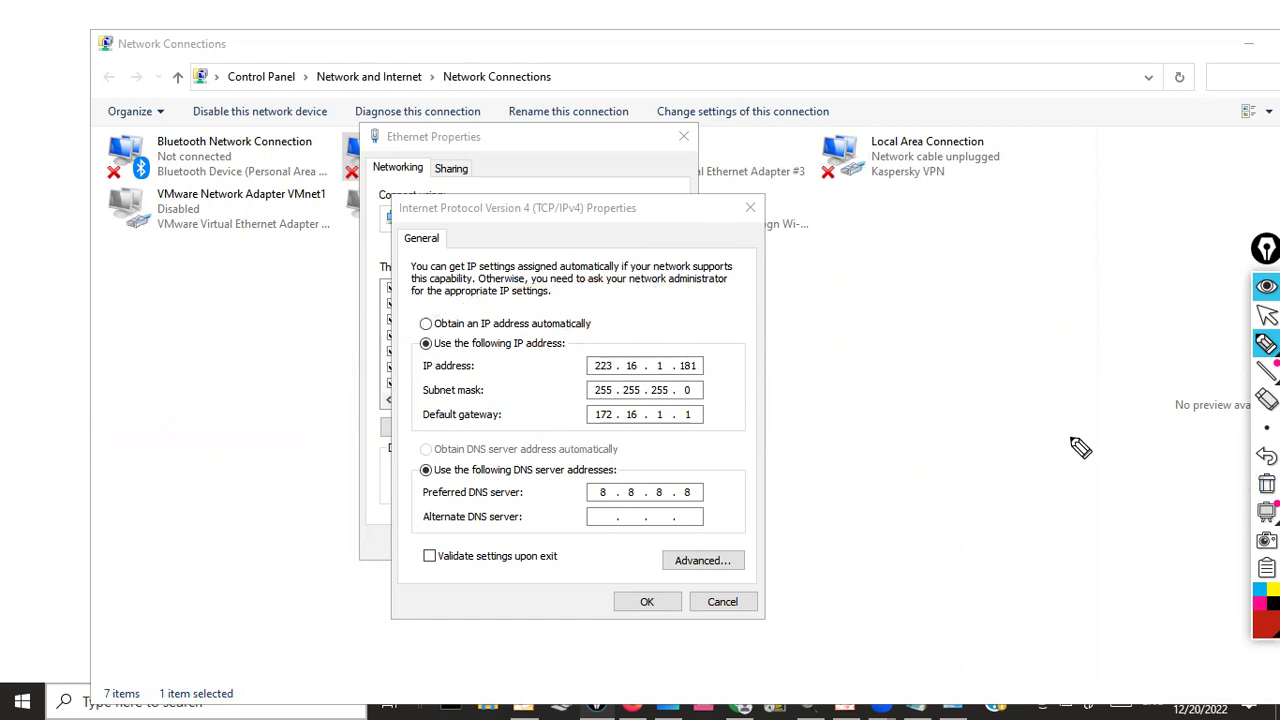
Step: Draw a box around the IP address value, underline its label, and draw an arrow between them
{"action": "mouse_move", "coordinate": [573, 352]}
{"action": "left_mouse_down"}
{"action": "mouse_move", "coordinate": [710, 354]}
{"action": "mouse_move", "coordinate": [708, 380]}
{"action": "left_mouse_up"}
{"action": "mouse_move", "coordinate": [585, 362]}
{"action": "left_mouse_down"}
{"action": "mouse_move", "coordinate": [578, 382]}
{"action": "mouse_move", "coordinate": [708, 380]}
{"action": "left_mouse_up"}
{"action": "left_click_drag", "start_coordinate": [422, 380], "coordinate": [553, 360]}
{"action": "left_click_drag", "start_coordinate": [538, 355], "coordinate": [536, 369]}
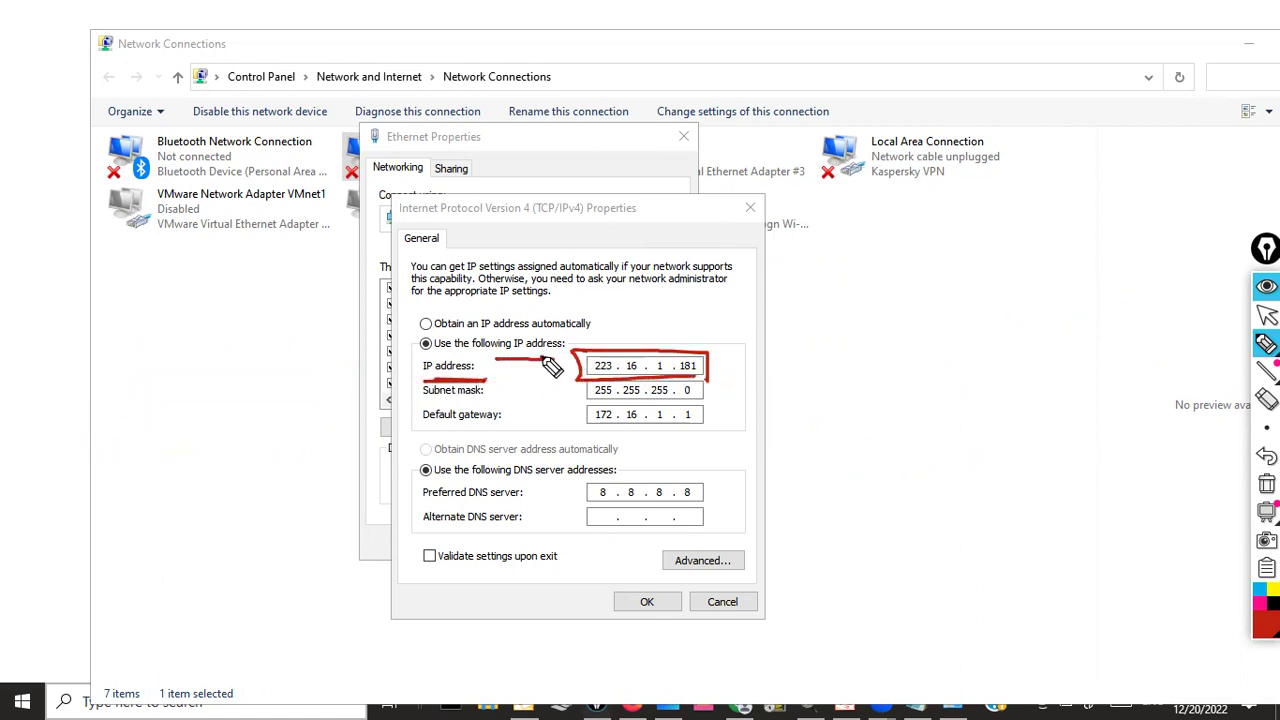
Step: Mark the subnet mask and default gateway with crosses, tick them and the preferred DNS server, then clear all annotations
{"action": "left_click_drag", "start_coordinate": [462, 388], "coordinate": [486, 402]}
{"action": "mouse_move", "coordinate": [466, 401]}
{"action": "left_mouse_down"}
{"action": "mouse_move", "coordinate": [482, 390]}
{"action": "mouse_move", "coordinate": [499, 430]}
{"action": "mouse_move", "coordinate": [480, 432]}
{"action": "left_mouse_up"}
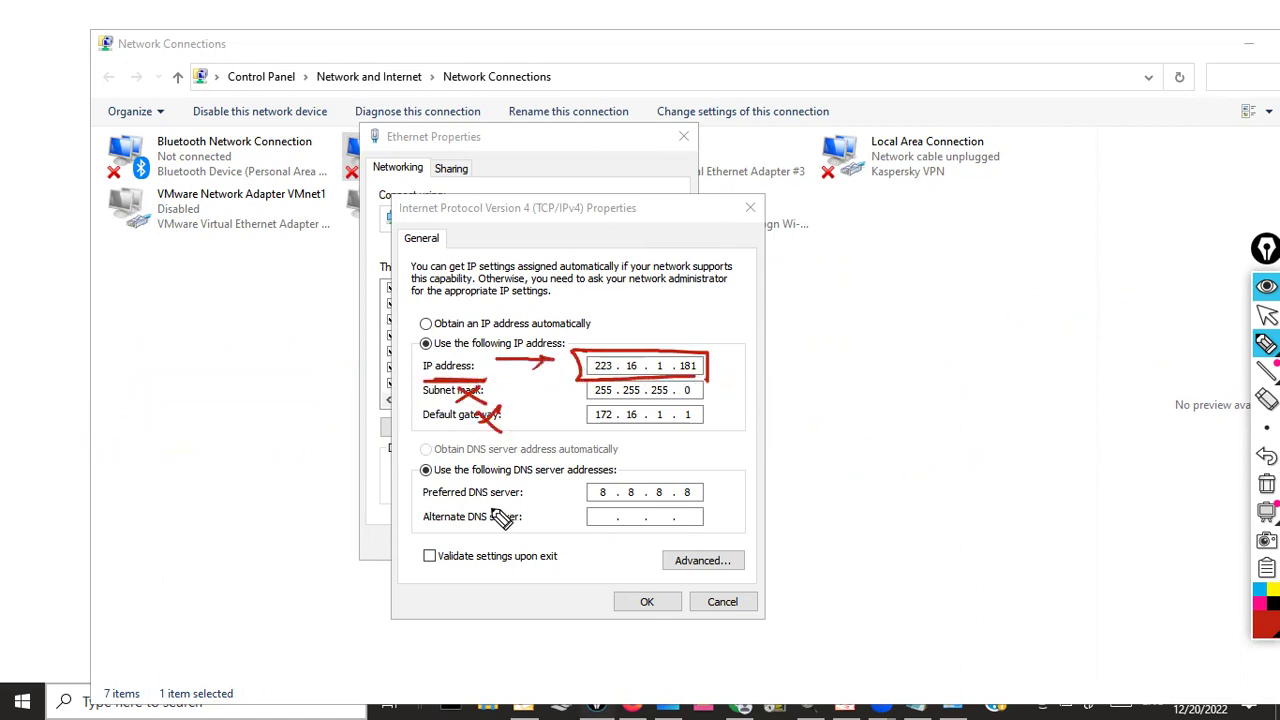
{"action": "mouse_move", "coordinate": [386, 396]}
{"action": "left_mouse_down"}
{"action": "mouse_move", "coordinate": [425, 383]}
{"action": "mouse_move", "coordinate": [414, 408]}
{"action": "left_mouse_up"}
{"action": "left_click_drag", "start_coordinate": [388, 490], "coordinate": [413, 478]}
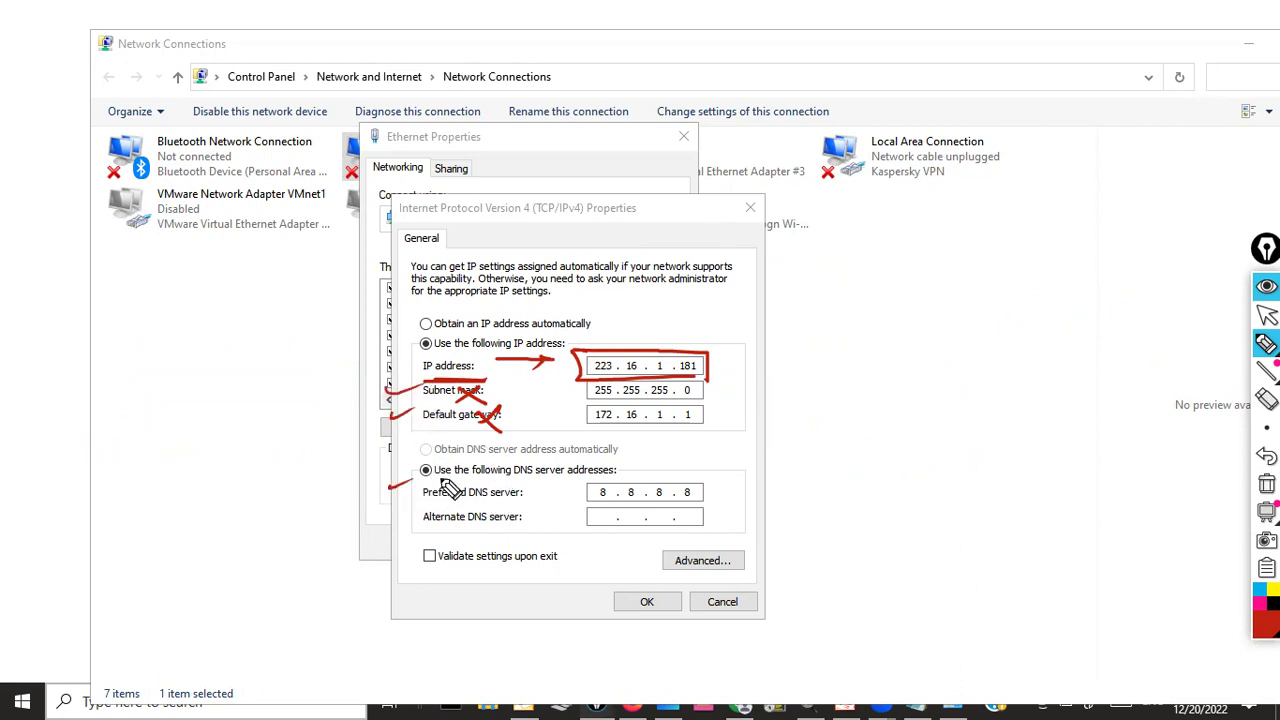
{"action": "left_click_drag", "start_coordinate": [507, 376], "coordinate": [548, 364]}
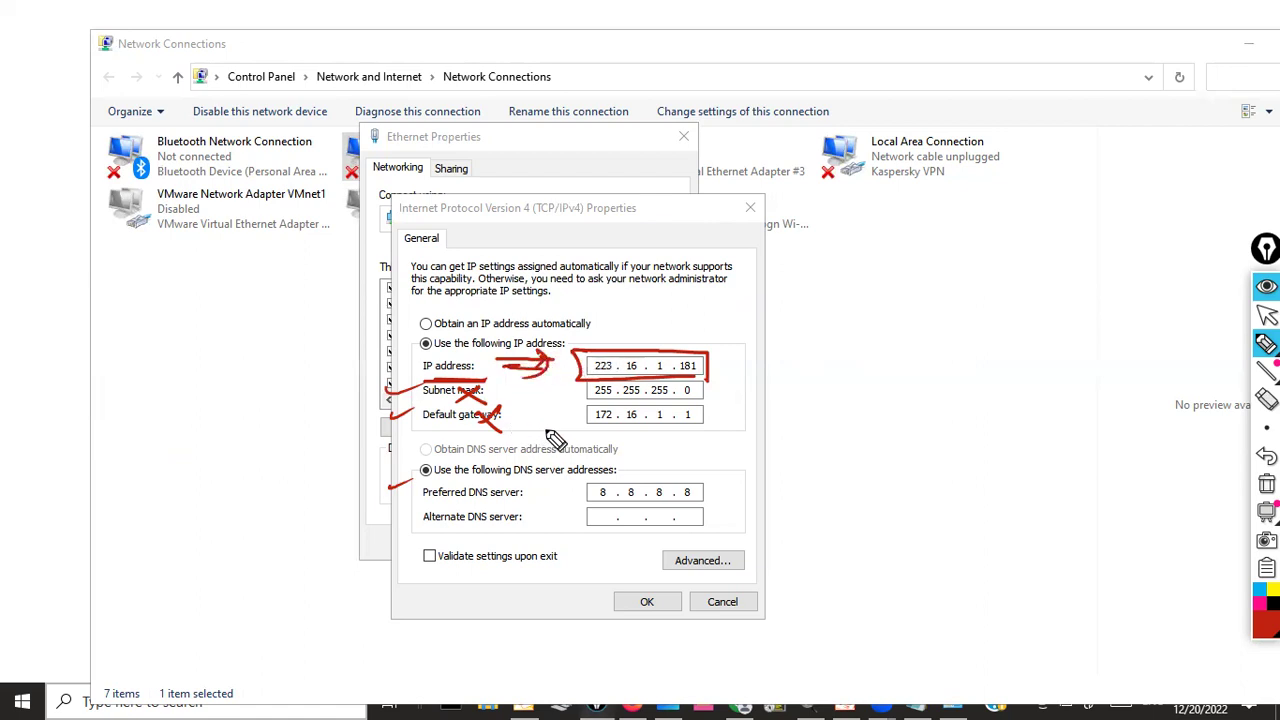
{"action": "left_click", "coordinate": [552, 390]}
{"action": "left_click", "coordinate": [559, 423]}
{"action": "left_click", "coordinate": [1266, 484]}
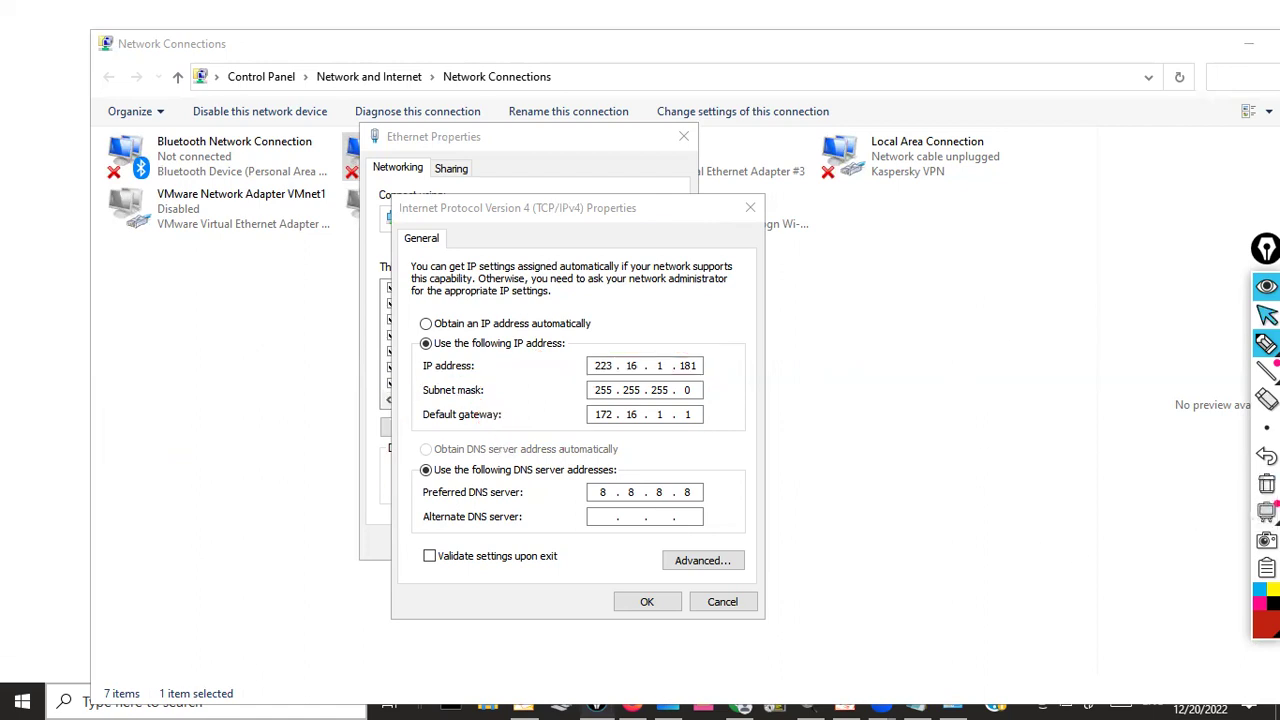
Step: Cancel the IPv4 and Ethernet properties dialogs and minimize the Network Connections window
{"action": "left_click", "coordinate": [1266, 314]}
{"action": "left_click", "coordinate": [722, 603]}
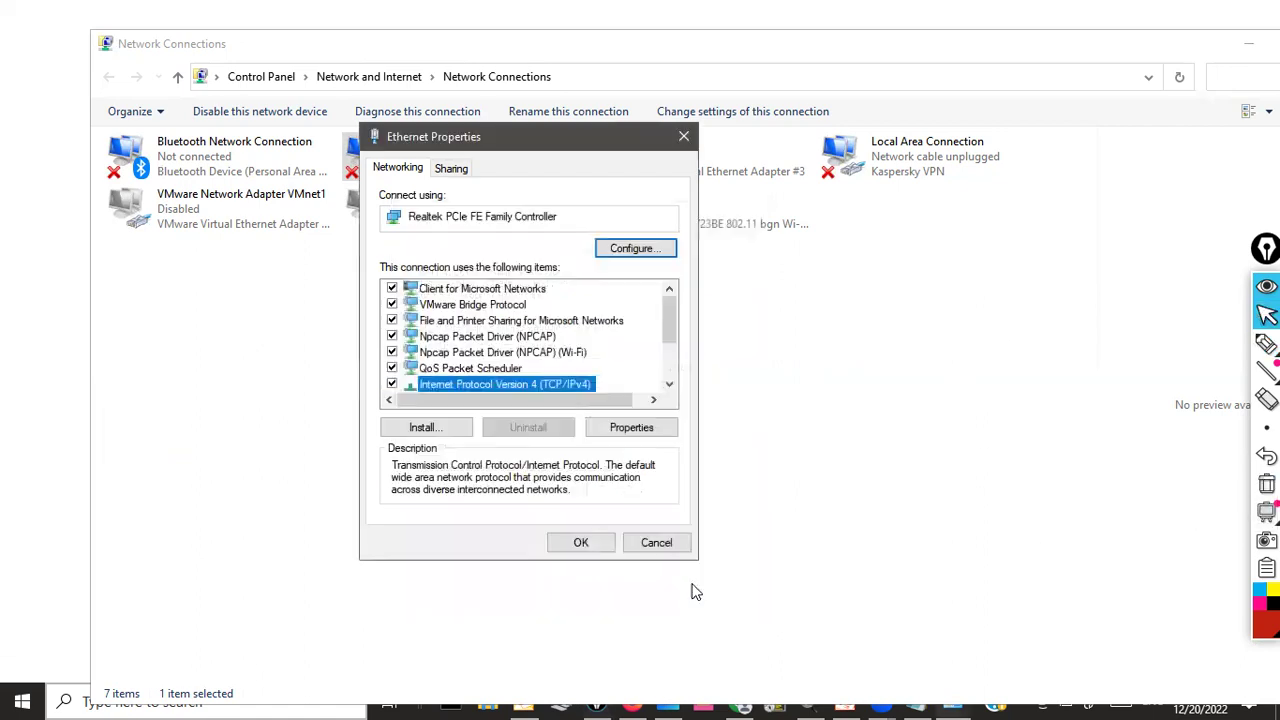
{"action": "left_click", "coordinate": [656, 543]}
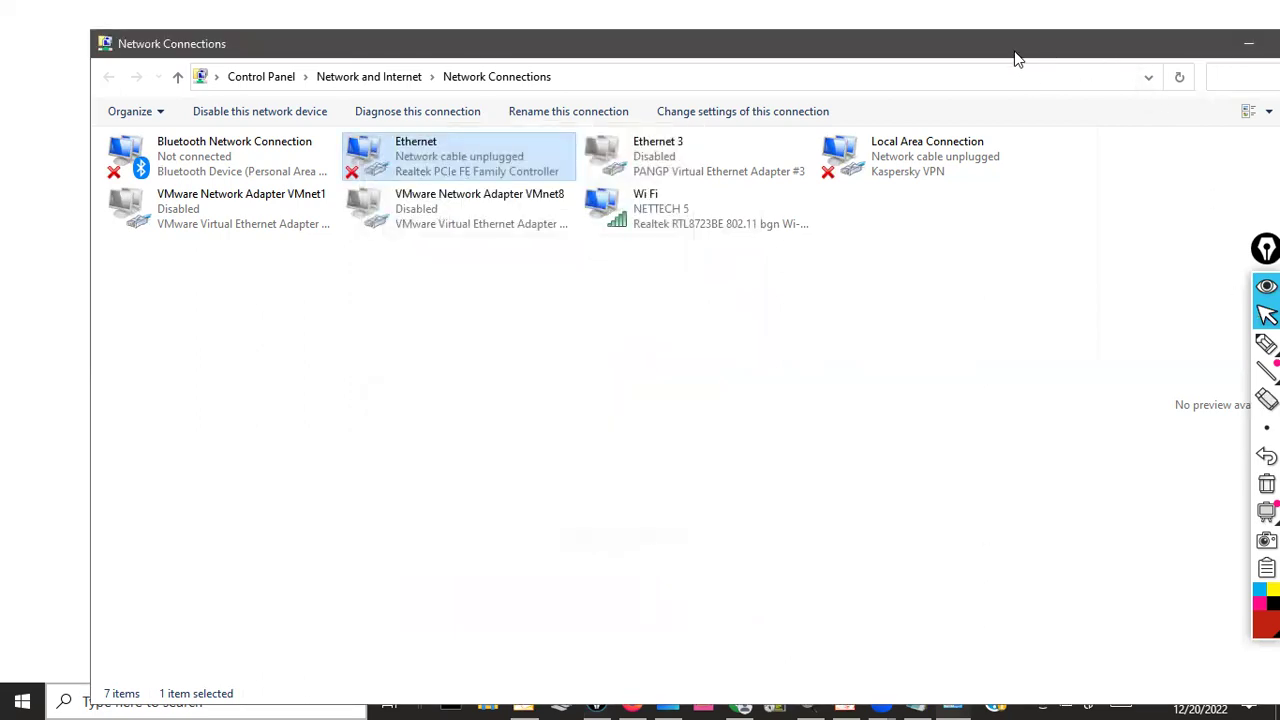
{"action": "left_click", "coordinate": [1208, 58]}
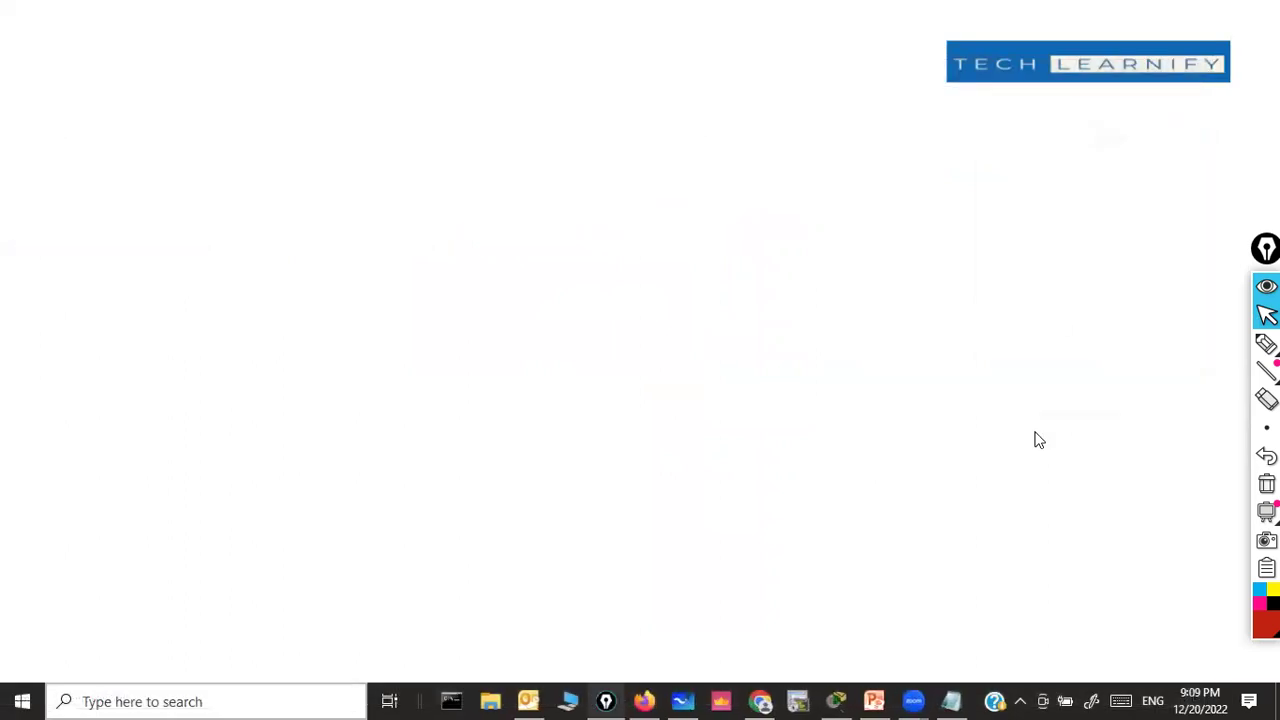
Step: Switch to Cisco Packet Tracer, circle PC2, PC3, PC4 and PC5 with the pen, and draw a brace beneath them
{"action": "left_click", "coordinate": [838, 700]}
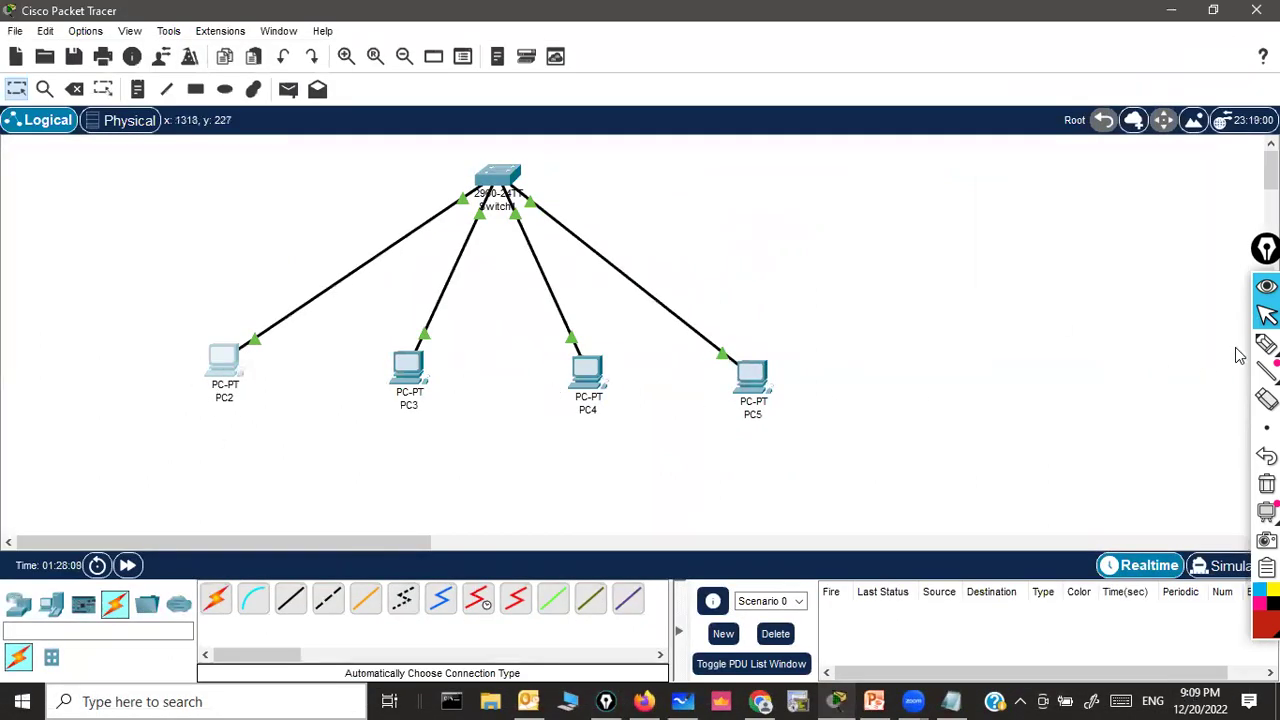
{"action": "left_click", "coordinate": [1183, 343]}
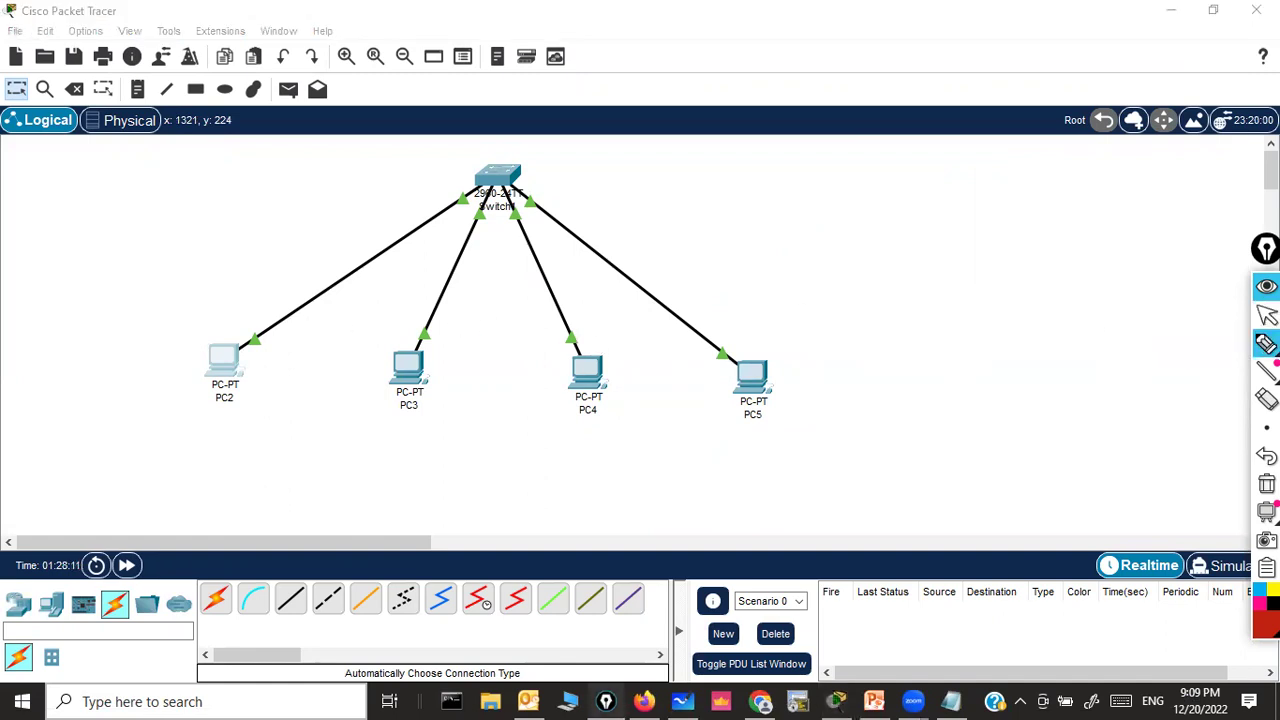
{"action": "mouse_move", "coordinate": [232, 328]}
{"action": "left_mouse_down"}
{"action": "mouse_move", "coordinate": [272, 392]}
{"action": "mouse_move", "coordinate": [168, 326]}
{"action": "left_mouse_up"}
{"action": "mouse_move", "coordinate": [392, 323]}
{"action": "left_mouse_down"}
{"action": "mouse_move", "coordinate": [349, 369]}
{"action": "mouse_move", "coordinate": [443, 330]}
{"action": "mouse_move", "coordinate": [471, 371]}
{"action": "left_mouse_up"}
{"action": "mouse_move", "coordinate": [585, 333]}
{"action": "left_mouse_down"}
{"action": "mouse_move", "coordinate": [547, 359]}
{"action": "mouse_move", "coordinate": [654, 433]}
{"action": "mouse_move", "coordinate": [585, 335]}
{"action": "left_mouse_up"}
{"action": "left_click_drag", "start_coordinate": [749, 343], "coordinate": [822, 340]}
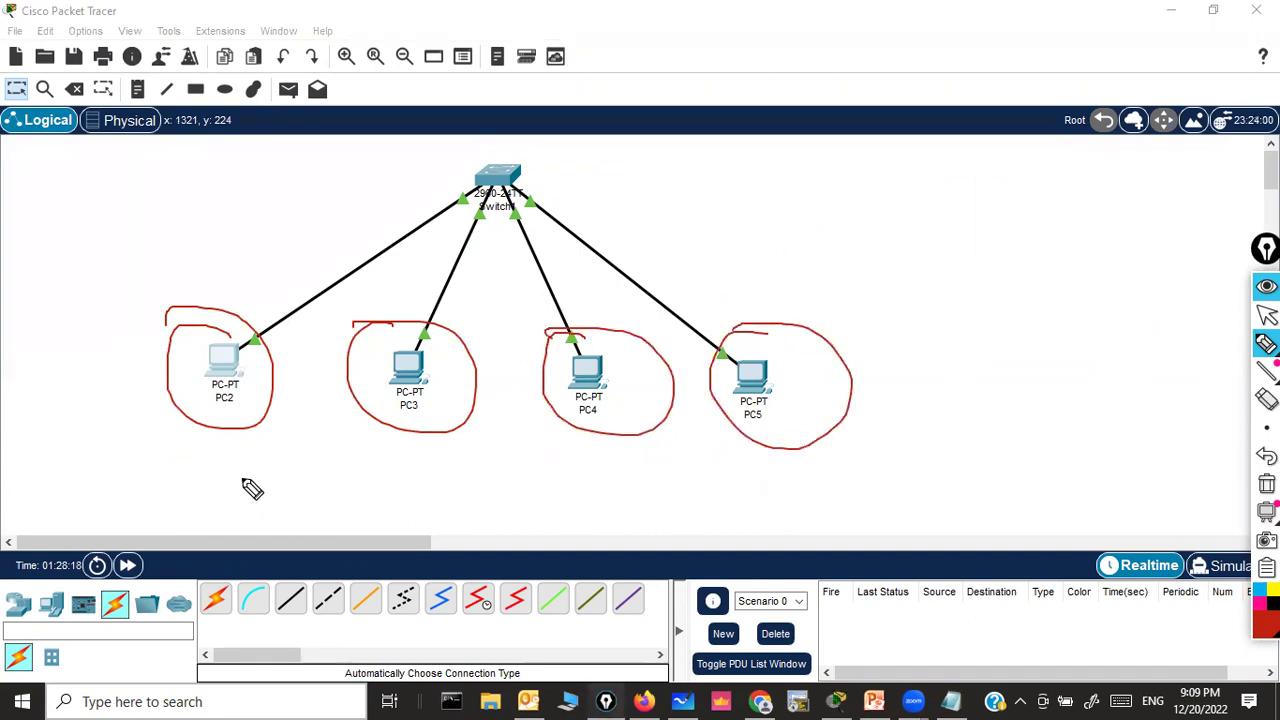
{"action": "mouse_move", "coordinate": [218, 468]}
{"action": "left_mouse_down"}
{"action": "mouse_move", "coordinate": [383, 488]}
{"action": "mouse_move", "coordinate": [792, 490]}
{"action": "left_mouse_up"}
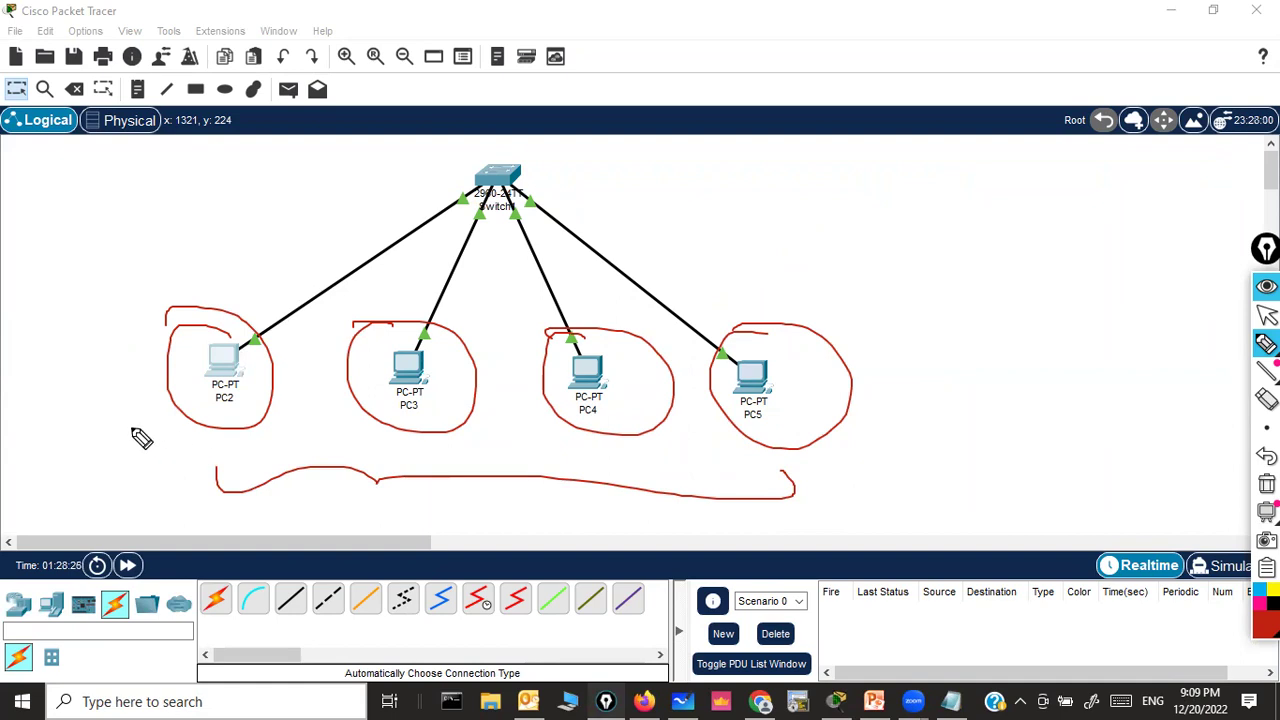
Step: Draw a tick beside each of the four circled PCs, then clear all annotations
{"action": "left_click_drag", "start_coordinate": [111, 367], "coordinate": [188, 345]}
{"action": "left_click_drag", "start_coordinate": [350, 325], "coordinate": [420, 302]}
{"action": "left_click_drag", "start_coordinate": [610, 318], "coordinate": [708, 298]}
{"action": "left_click_drag", "start_coordinate": [792, 320], "coordinate": [834, 316]}
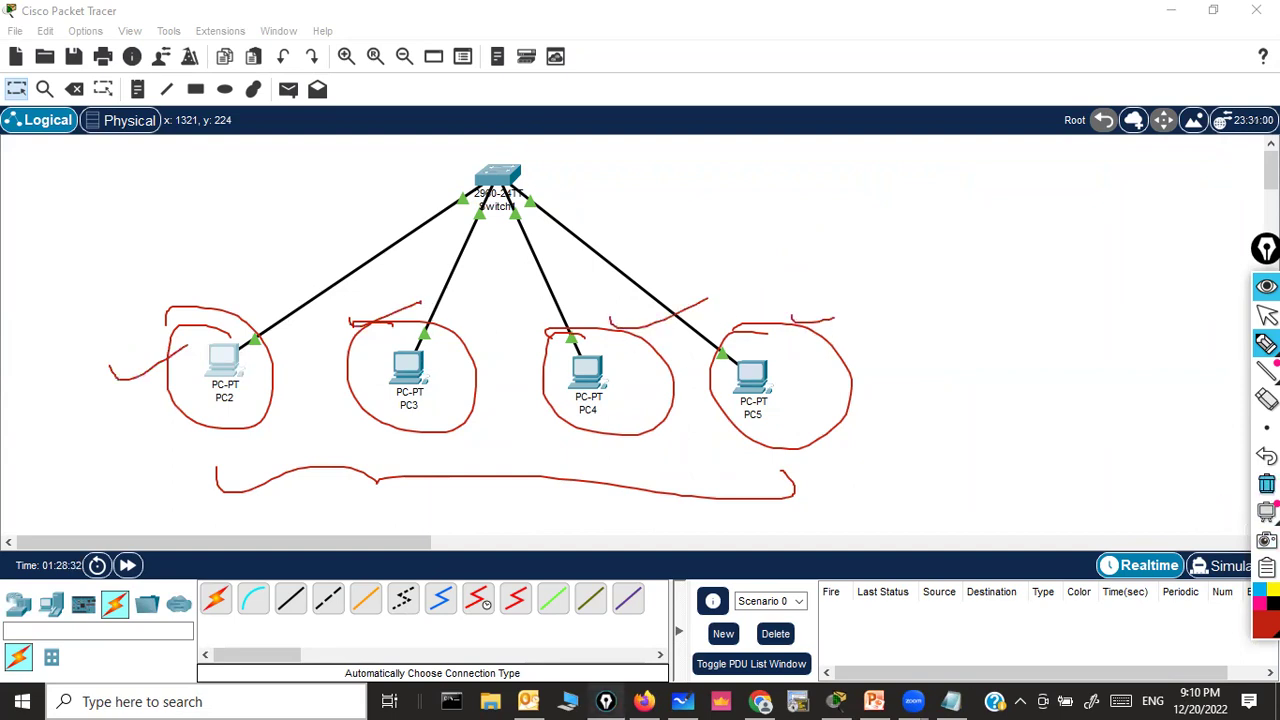
{"action": "left_click", "coordinate": [1266, 484]}
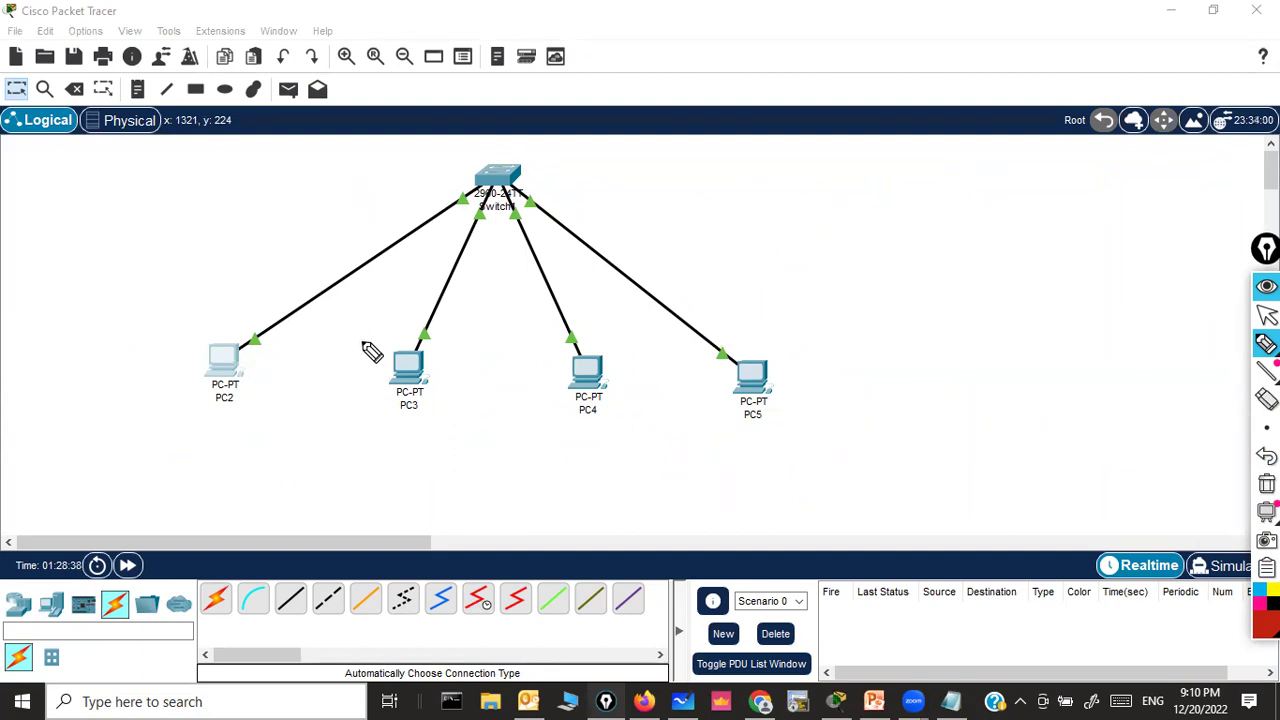
Step: Mark PC2, PC3, PC4 and PC5 with a tick beside each one on the cleared topology
{"action": "left_click_drag", "start_coordinate": [162, 358], "coordinate": [220, 349]}
{"action": "left_click_drag", "start_coordinate": [353, 361], "coordinate": [386, 355]}
{"action": "left_click_drag", "start_coordinate": [525, 348], "coordinate": [561, 339]}
{"action": "left_click_drag", "start_coordinate": [687, 351], "coordinate": [698, 353]}
Step: Write "Single Network OR LAN" beside the topology with an arrow in front, and underline "LAN"
{"action": "left_click_drag", "start_coordinate": [834, 170], "coordinate": [804, 172]}
{"action": "mouse_move", "coordinate": [880, 162]}
{"action": "left_mouse_down"}
{"action": "mouse_move", "coordinate": [858, 180]}
{"action": "mouse_move", "coordinate": [965, 178]}
{"action": "left_mouse_up"}
{"action": "left_click_drag", "start_coordinate": [872, 218], "coordinate": [1046, 216]}
{"action": "left_click_drag", "start_coordinate": [830, 162], "coordinate": [832, 190]}
{"action": "left_click_drag", "start_coordinate": [945, 242], "coordinate": [936, 244]}
{"action": "mouse_move", "coordinate": [966, 264]}
{"action": "left_mouse_down"}
{"action": "mouse_move", "coordinate": [971, 249]}
{"action": "mouse_move", "coordinate": [1000, 270]}
{"action": "left_mouse_up"}
{"action": "mouse_move", "coordinate": [908, 290]}
{"action": "left_mouse_down"}
{"action": "mouse_move", "coordinate": [912, 315]}
{"action": "mouse_move", "coordinate": [1006, 320]}
{"action": "mouse_move", "coordinate": [1016, 344]}
{"action": "left_mouse_up"}
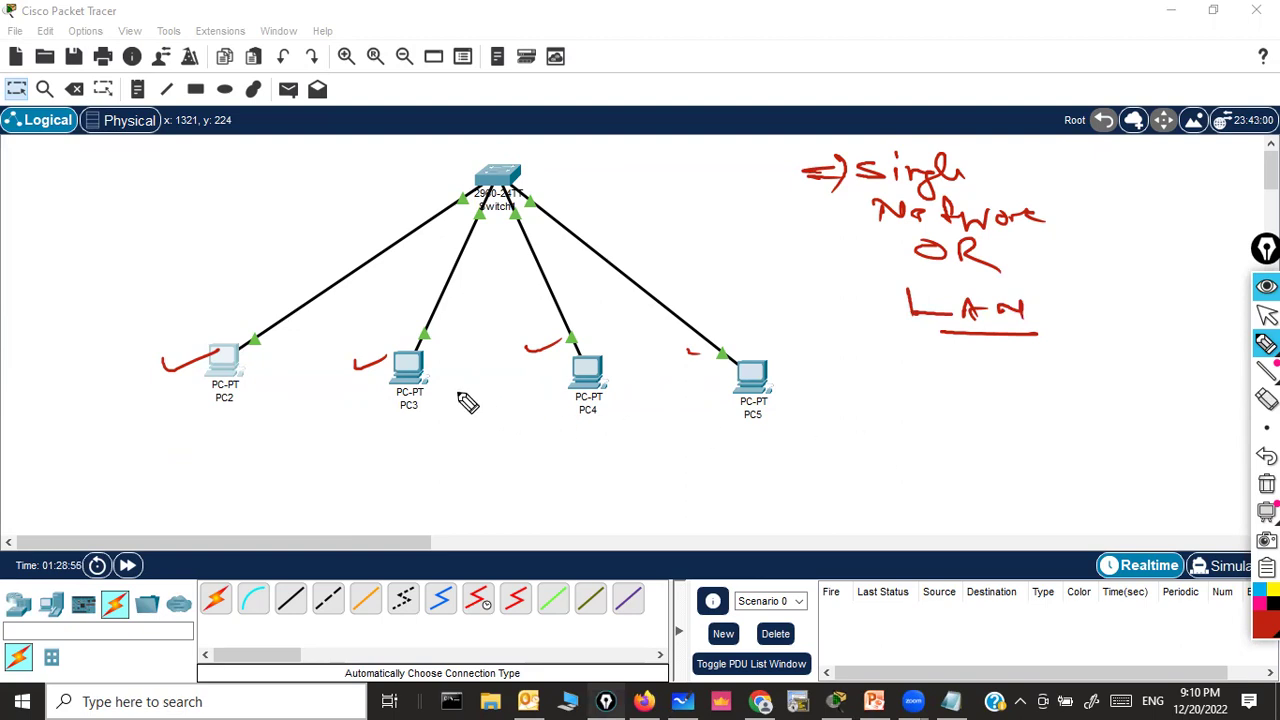
Step: Add a second tick beside PC3, PC4 and PC5
{"action": "left_click_drag", "start_coordinate": [368, 388], "coordinate": [386, 380]}
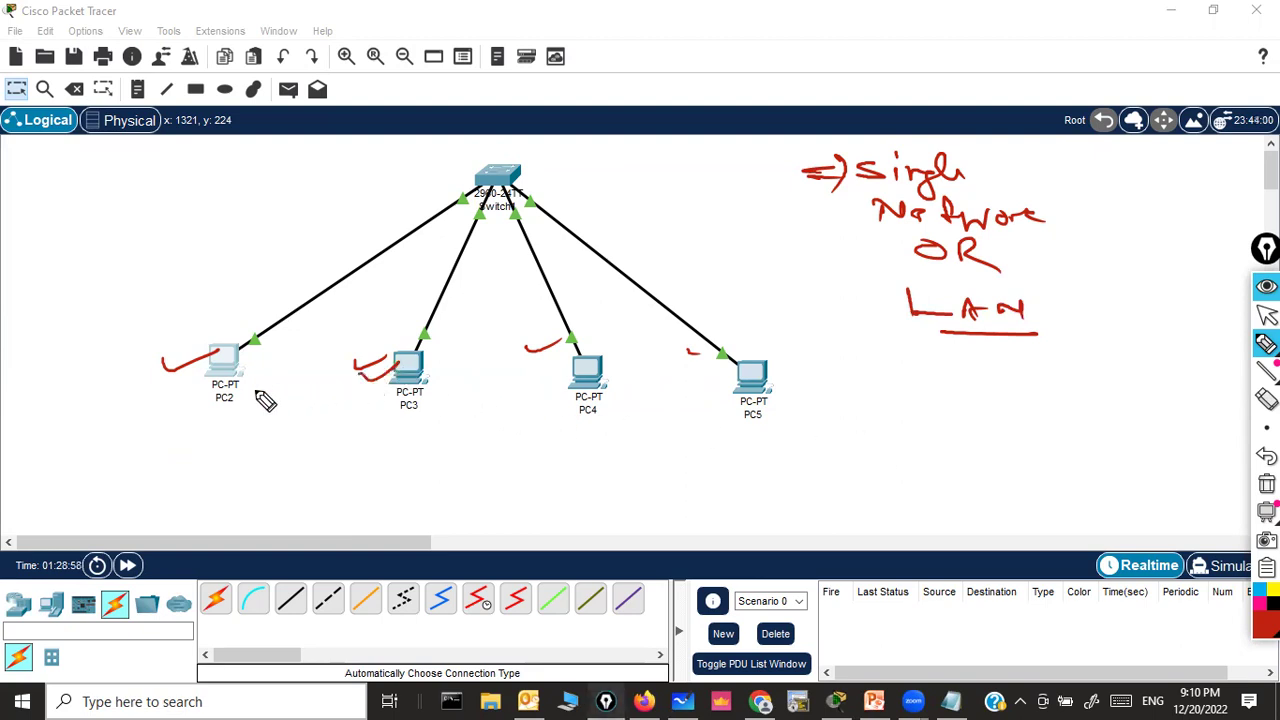
{"action": "left_click_drag", "start_coordinate": [527, 356], "coordinate": [563, 349]}
{"action": "left_click_drag", "start_coordinate": [688, 348], "coordinate": [716, 354]}
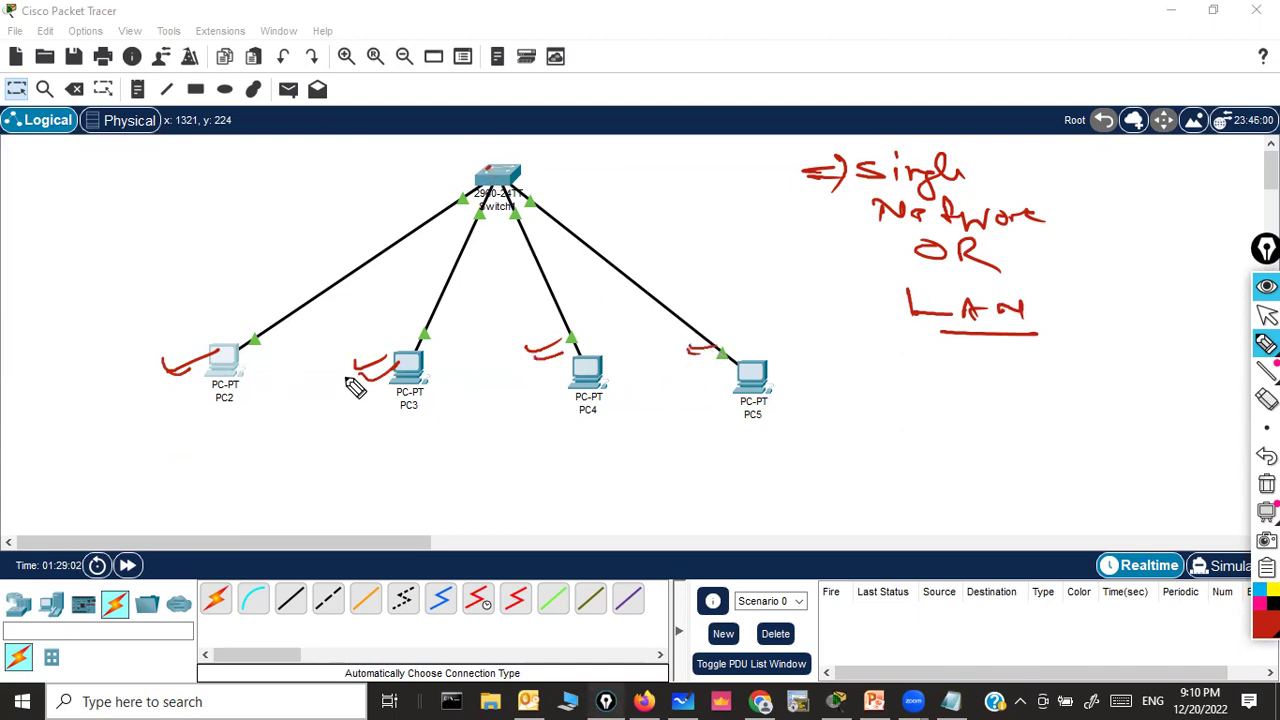
Step: Double-underline the labels of PC2, PC3 and PC4, and clear all annotations
{"action": "left_click_drag", "start_coordinate": [226, 421], "coordinate": [244, 421]}
{"action": "left_click_drag", "start_coordinate": [390, 426], "coordinate": [413, 427]}
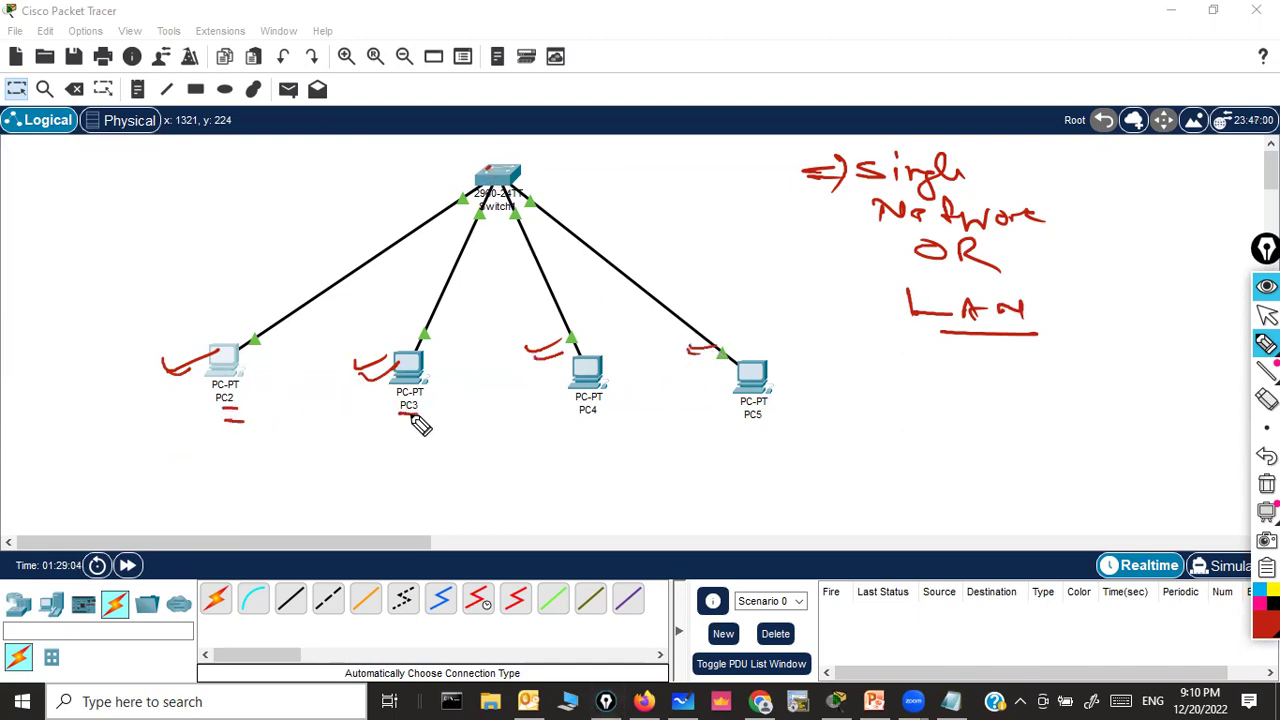
{"action": "left_click_drag", "start_coordinate": [566, 410], "coordinate": [596, 409]}
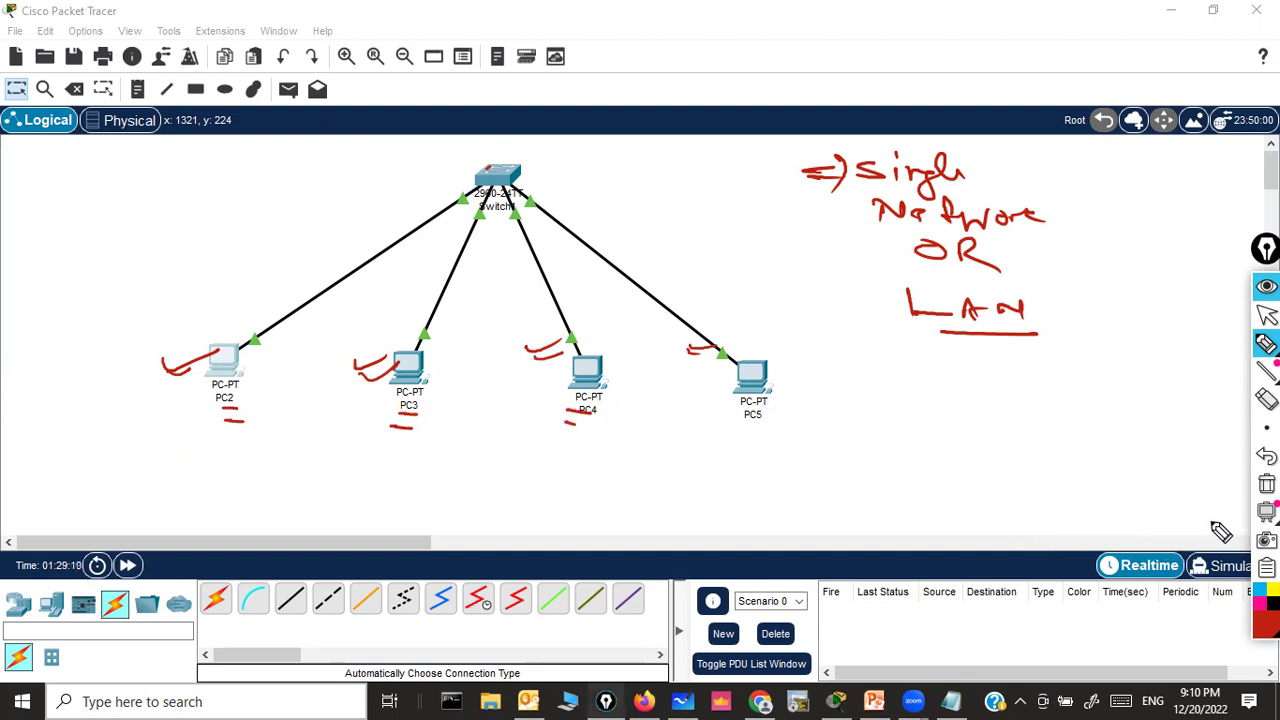
{"action": "left_click", "coordinate": [1266, 484]}
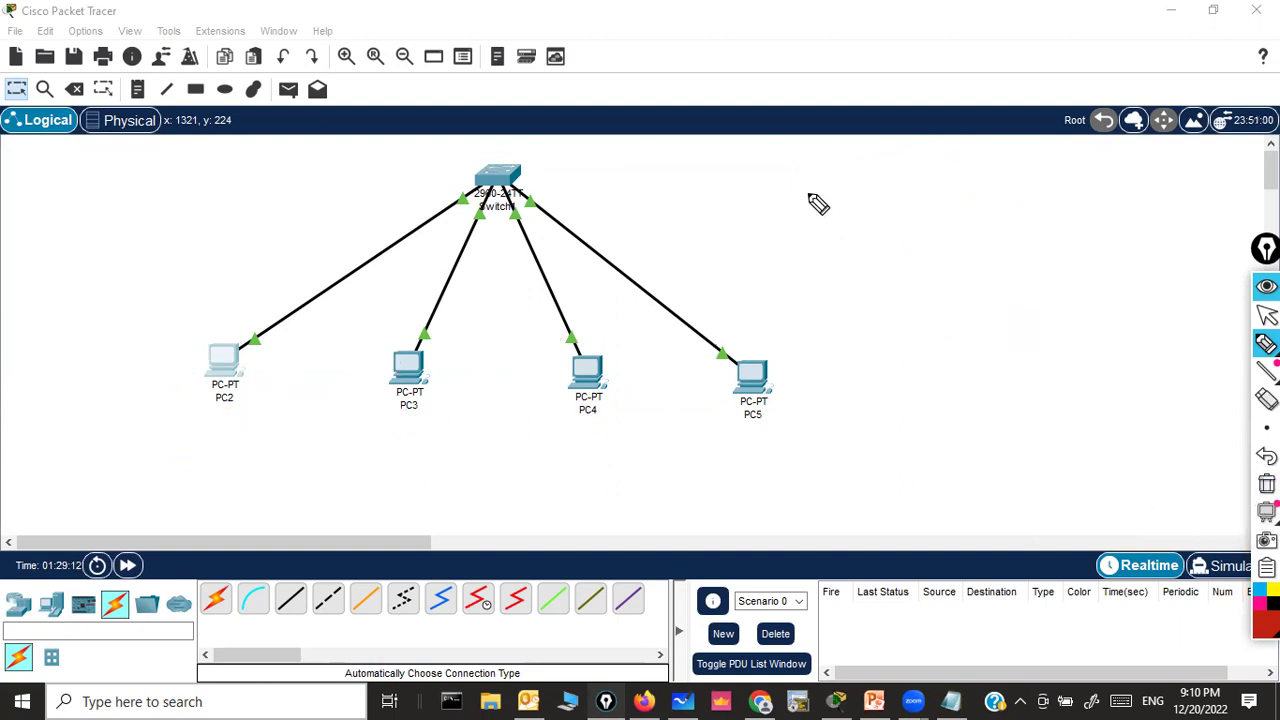
Step: Write "IP Addressing Scheme" beside the topology, underline it and close it with a curly brace
{"action": "mouse_move", "coordinate": [763, 172]}
{"action": "left_mouse_down"}
{"action": "mouse_move", "coordinate": [763, 213]}
{"action": "mouse_move", "coordinate": [803, 194]}
{"action": "mouse_move", "coordinate": [880, 217]}
{"action": "mouse_move", "coordinate": [957, 194]}
{"action": "mouse_move", "coordinate": [980, 211]}
{"action": "mouse_move", "coordinate": [1020, 202]}
{"action": "mouse_move", "coordinate": [1060, 248]}
{"action": "left_mouse_up"}
{"action": "mouse_move", "coordinate": [872, 242]}
{"action": "left_mouse_down"}
{"action": "mouse_move", "coordinate": [838, 258]}
{"action": "mouse_move", "coordinate": [986, 266]}
{"action": "mouse_move", "coordinate": [1000, 280]}
{"action": "mouse_move", "coordinate": [832, 287]}
{"action": "left_mouse_up"}
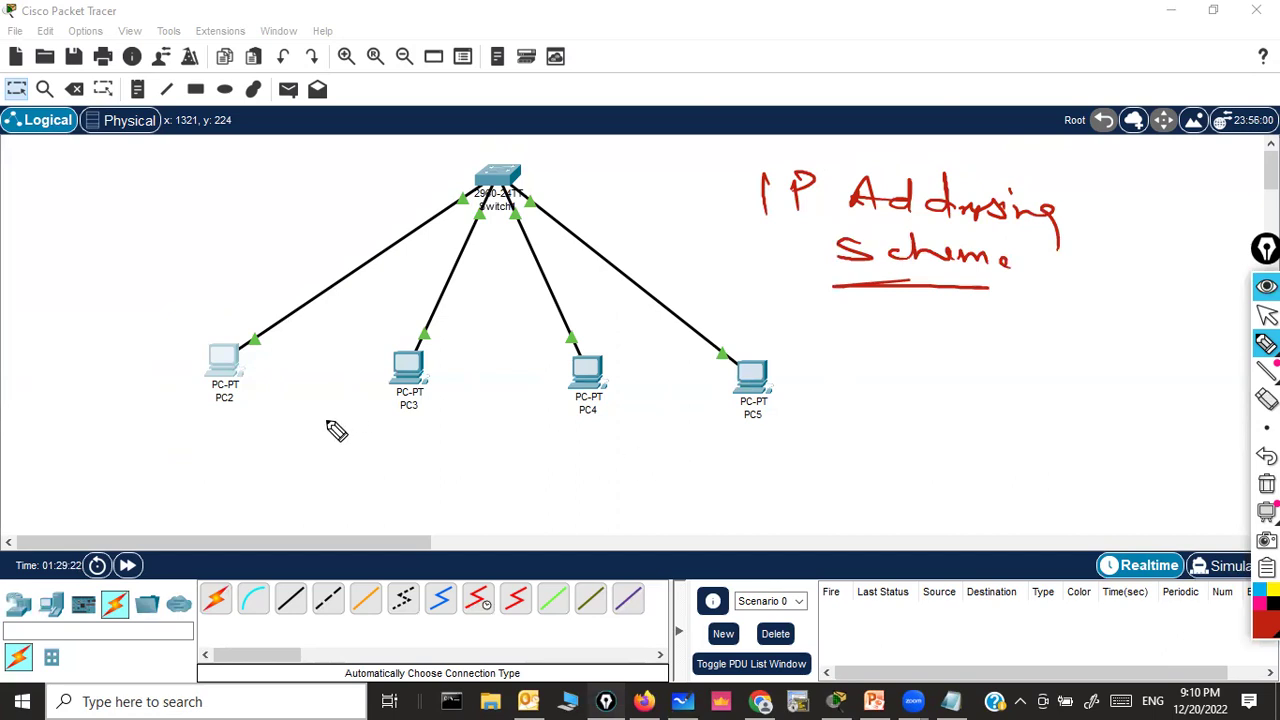
{"action": "left_click_drag", "start_coordinate": [1086, 186], "coordinate": [1093, 255]}
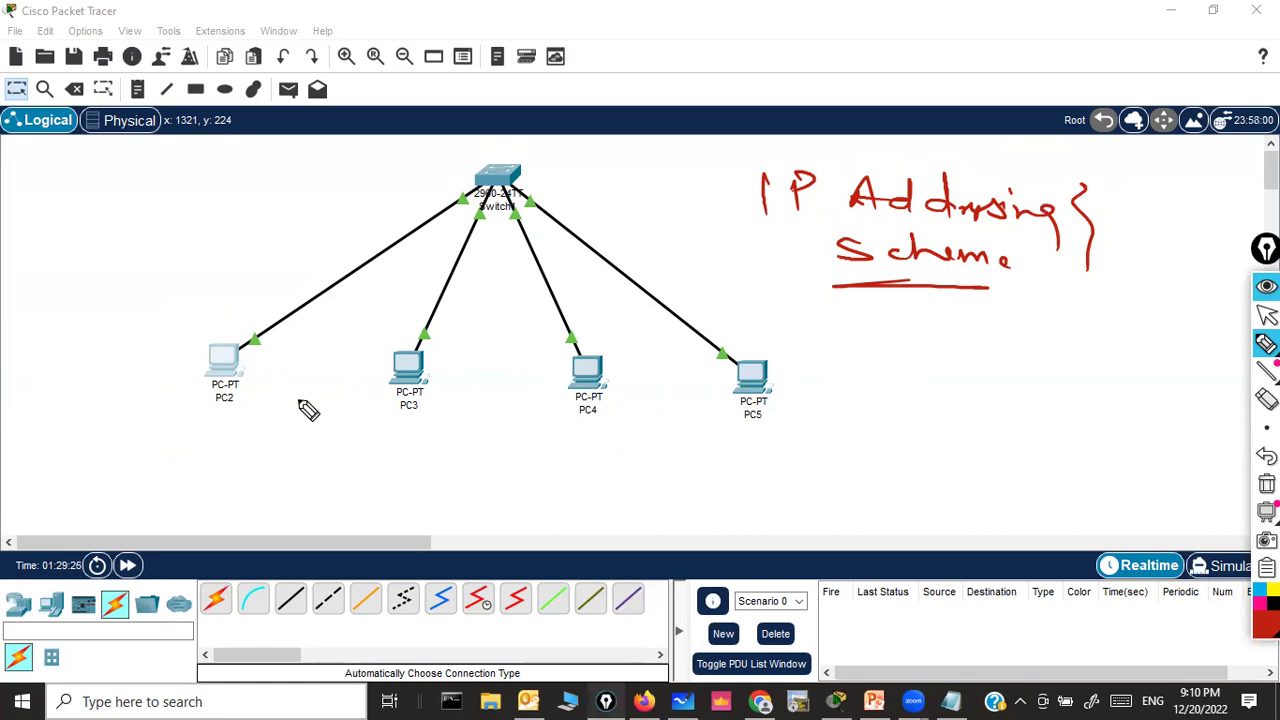
Step: With the thick highlighter, shade the PC2 and PC3 group red and the PC4 and PC5 group green
{"action": "left_click", "coordinate": [1237, 428]}
{"action": "mouse_move", "coordinate": [1266, 600]}
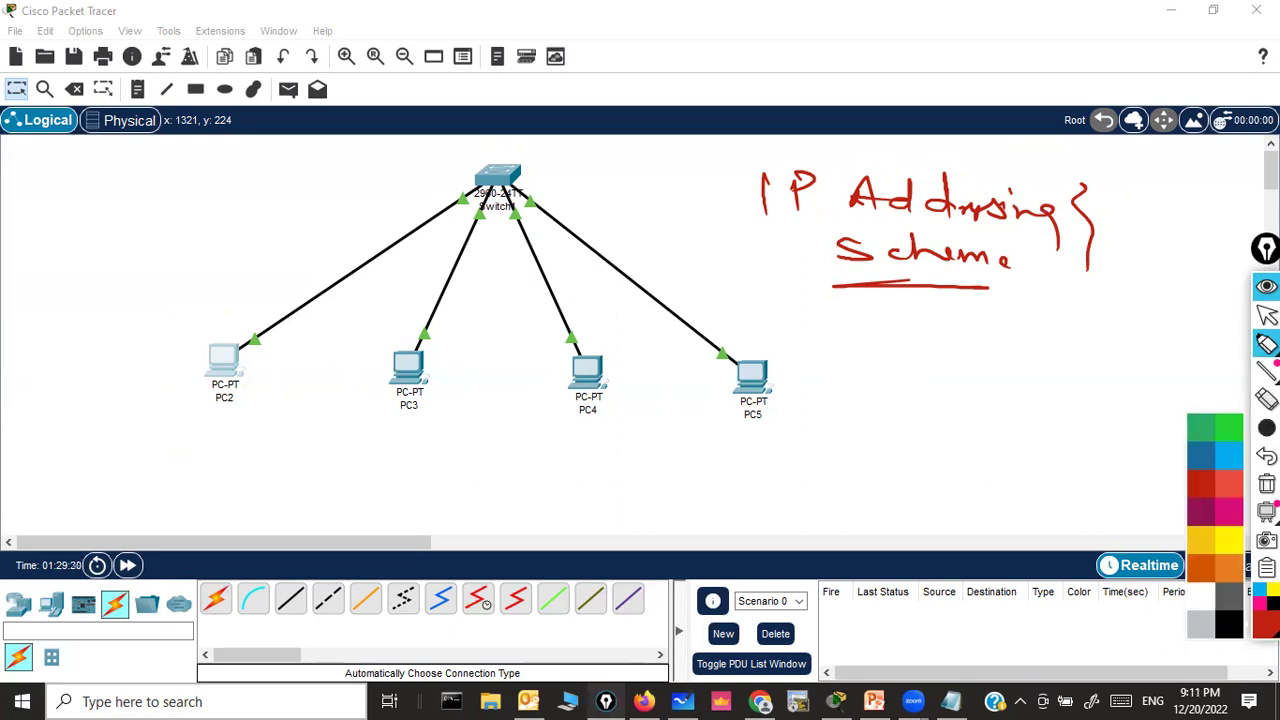
{"action": "left_click", "coordinate": [1234, 432]}
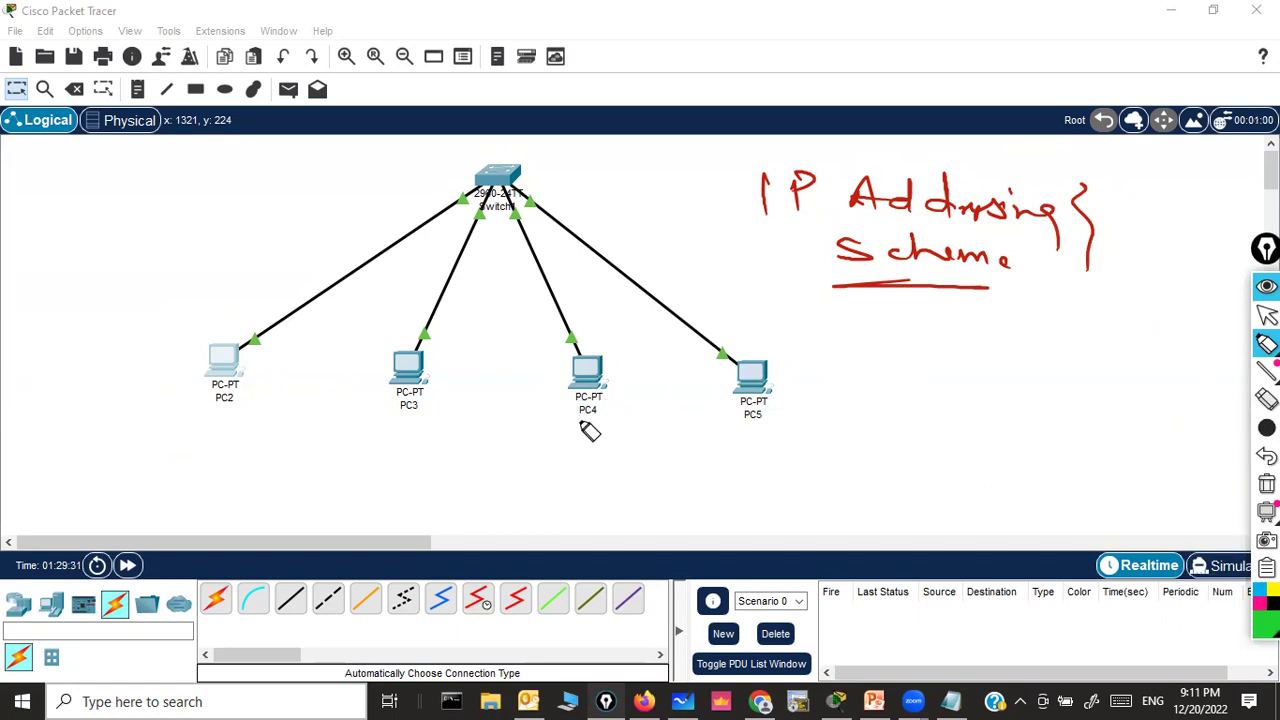
{"action": "mouse_move", "coordinate": [1266, 600]}
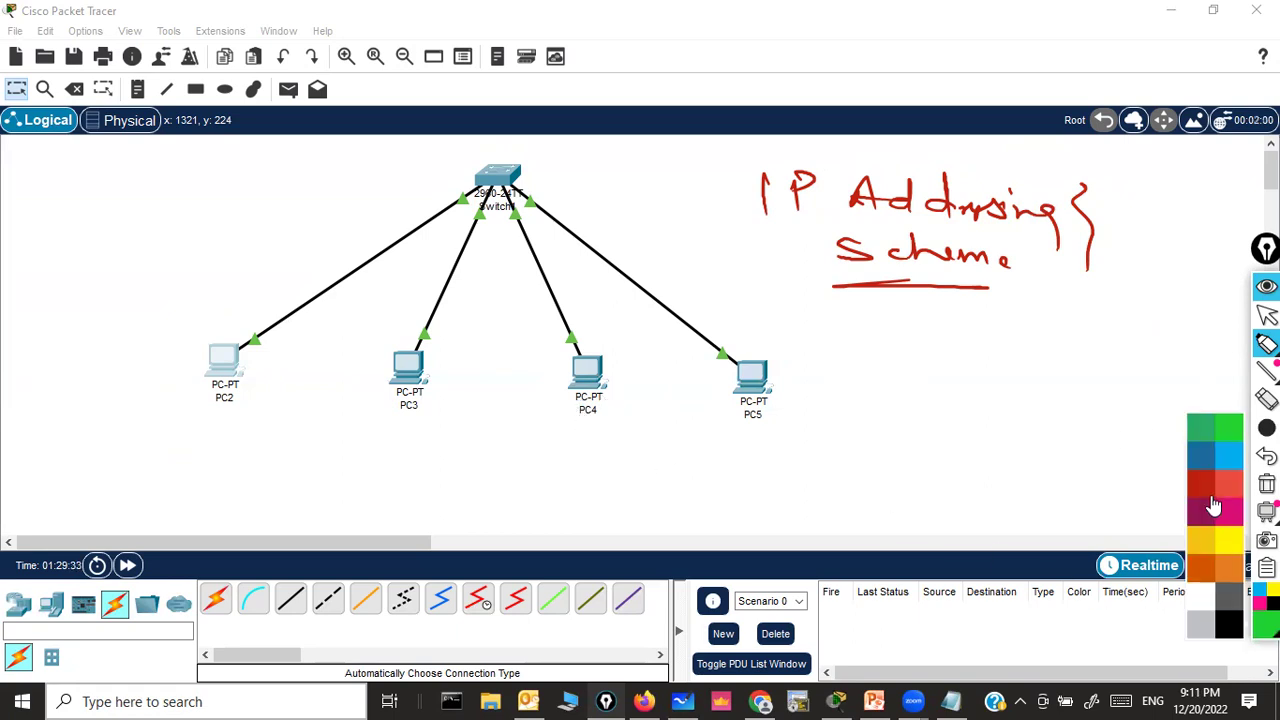
{"action": "left_click", "coordinate": [1210, 505]}
{"action": "mouse_move", "coordinate": [320, 350]}
{"action": "left_mouse_down"}
{"action": "mouse_move", "coordinate": [260, 326]}
{"action": "mouse_move", "coordinate": [418, 348]}
{"action": "mouse_move", "coordinate": [337, 345]}
{"action": "mouse_move", "coordinate": [309, 390]}
{"action": "mouse_move", "coordinate": [263, 361]}
{"action": "mouse_move", "coordinate": [387, 338]}
{"action": "mouse_move", "coordinate": [277, 332]}
{"action": "mouse_move", "coordinate": [229, 314]}
{"action": "mouse_move", "coordinate": [409, 319]}
{"action": "mouse_move", "coordinate": [446, 351]}
{"action": "mouse_move", "coordinate": [449, 388]}
{"action": "mouse_move", "coordinate": [391, 419]}
{"action": "mouse_move", "coordinate": [250, 416]}
{"action": "mouse_move", "coordinate": [210, 393]}
{"action": "mouse_move", "coordinate": [205, 345]}
{"action": "mouse_move", "coordinate": [246, 320]}
{"action": "left_mouse_up"}
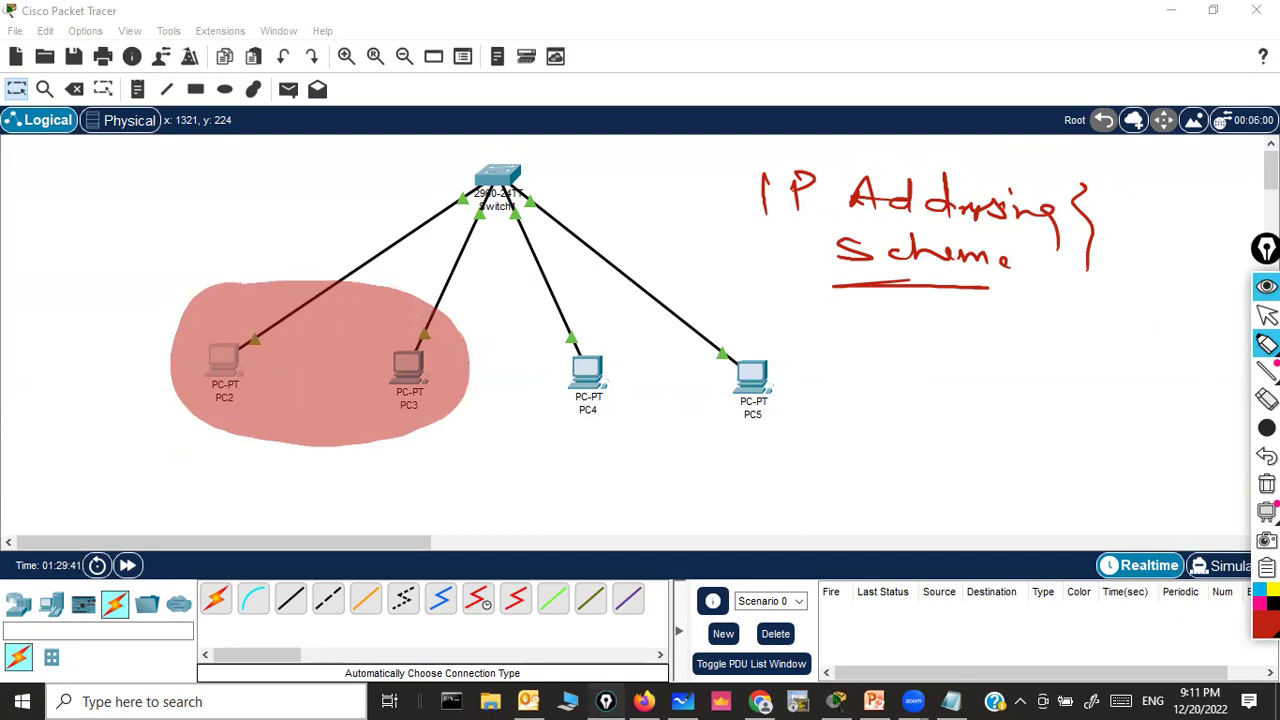
{"action": "left_click", "coordinate": [1234, 436]}
{"action": "mouse_move", "coordinate": [670, 332]}
{"action": "left_mouse_down"}
{"action": "mouse_move", "coordinate": [584, 345]}
{"action": "mouse_move", "coordinate": [620, 414]}
{"action": "mouse_move", "coordinate": [617, 366]}
{"action": "mouse_move", "coordinate": [704, 369]}
{"action": "left_mouse_up"}
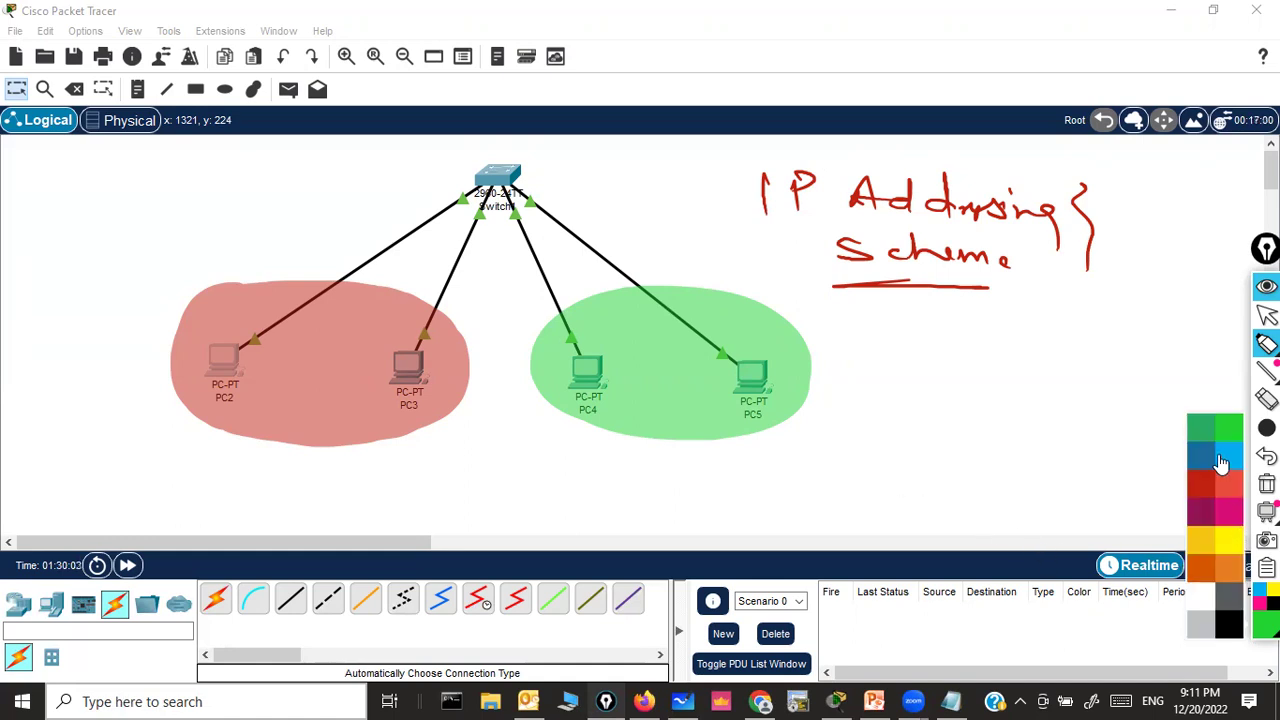
Step: Highlight both lines of the handwritten "IP Addressing Scheme" heading and its underline in blue
{"action": "left_click", "coordinate": [1221, 460]}
{"action": "left_click_drag", "start_coordinate": [760, 190], "coordinate": [1030, 205]}
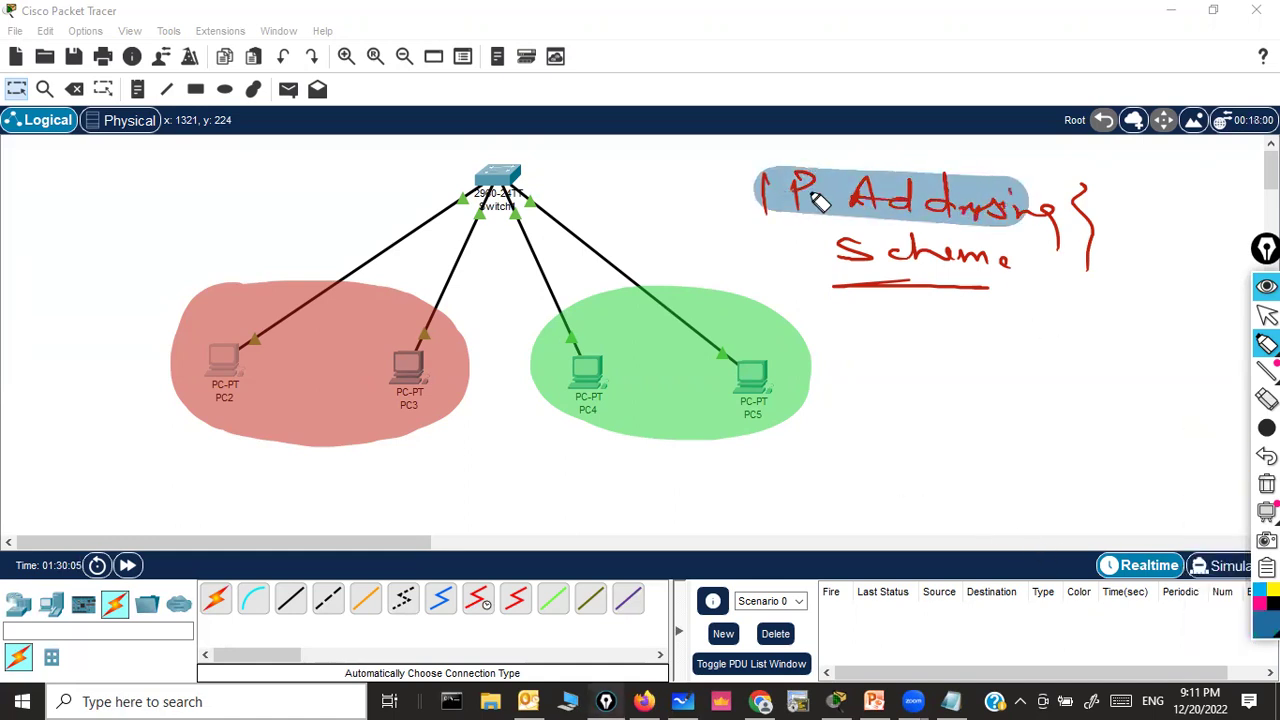
{"action": "left_click_drag", "start_coordinate": [800, 195], "coordinate": [1075, 212]}
{"action": "left_click_drag", "start_coordinate": [845, 252], "coordinate": [1006, 266]}
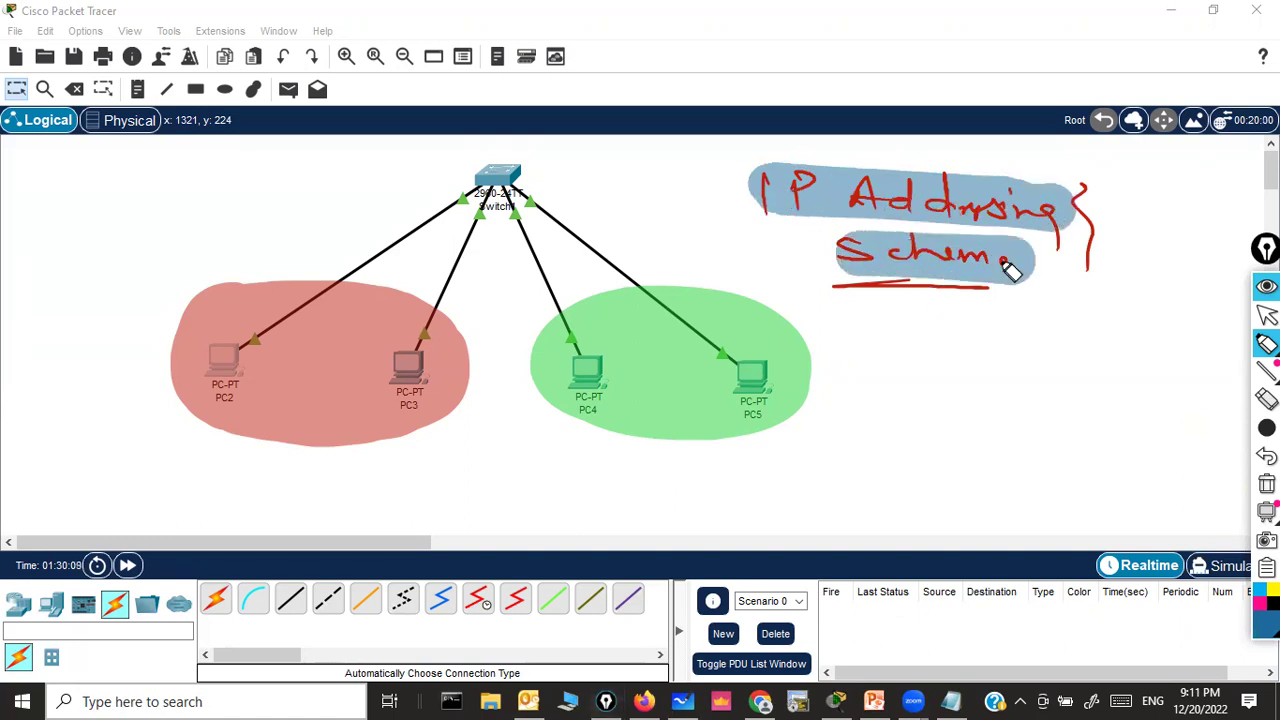
{"action": "left_click_drag", "start_coordinate": [836, 295], "coordinate": [988, 297]}
{"action": "left_click_drag", "start_coordinate": [825, 244], "coordinate": [858, 250]}
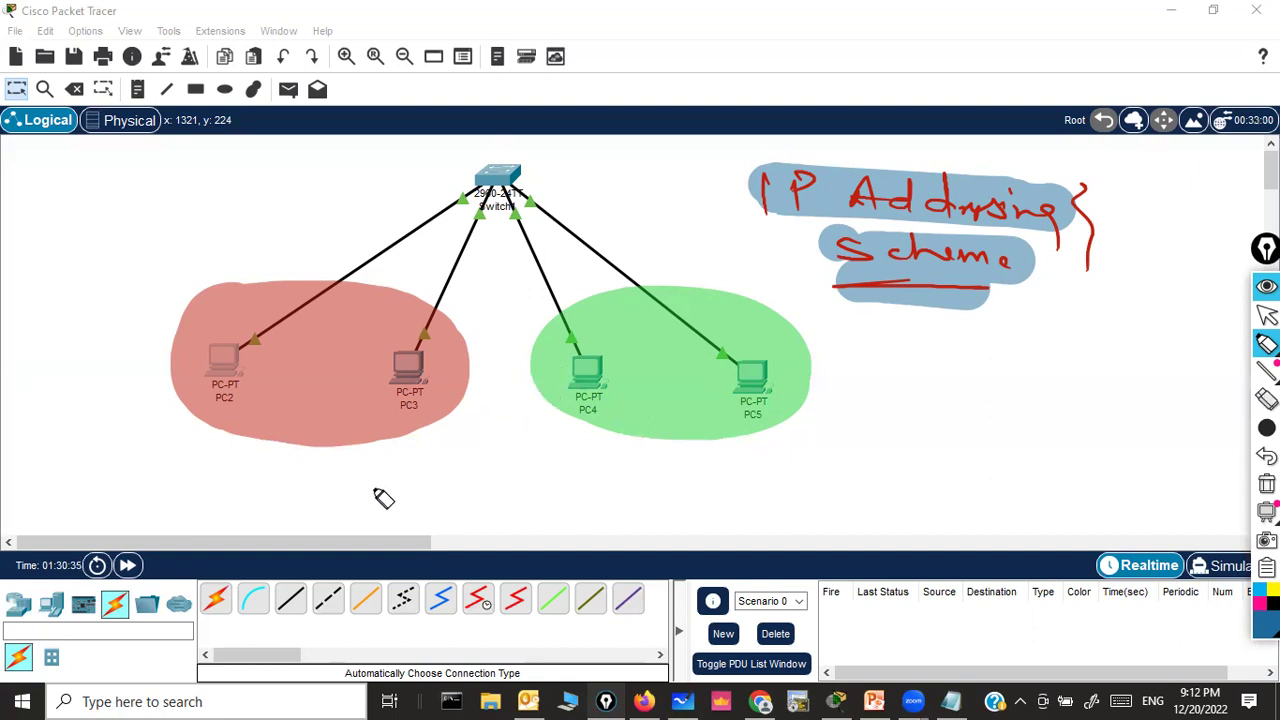
Step: Draw a wide blue brace beneath all four PCs, and clear all annotations
{"action": "mouse_move", "coordinate": [192, 482]}
{"action": "left_mouse_down"}
{"action": "mouse_move", "coordinate": [606, 492]}
{"action": "mouse_move", "coordinate": [848, 490]}
{"action": "left_mouse_up"}
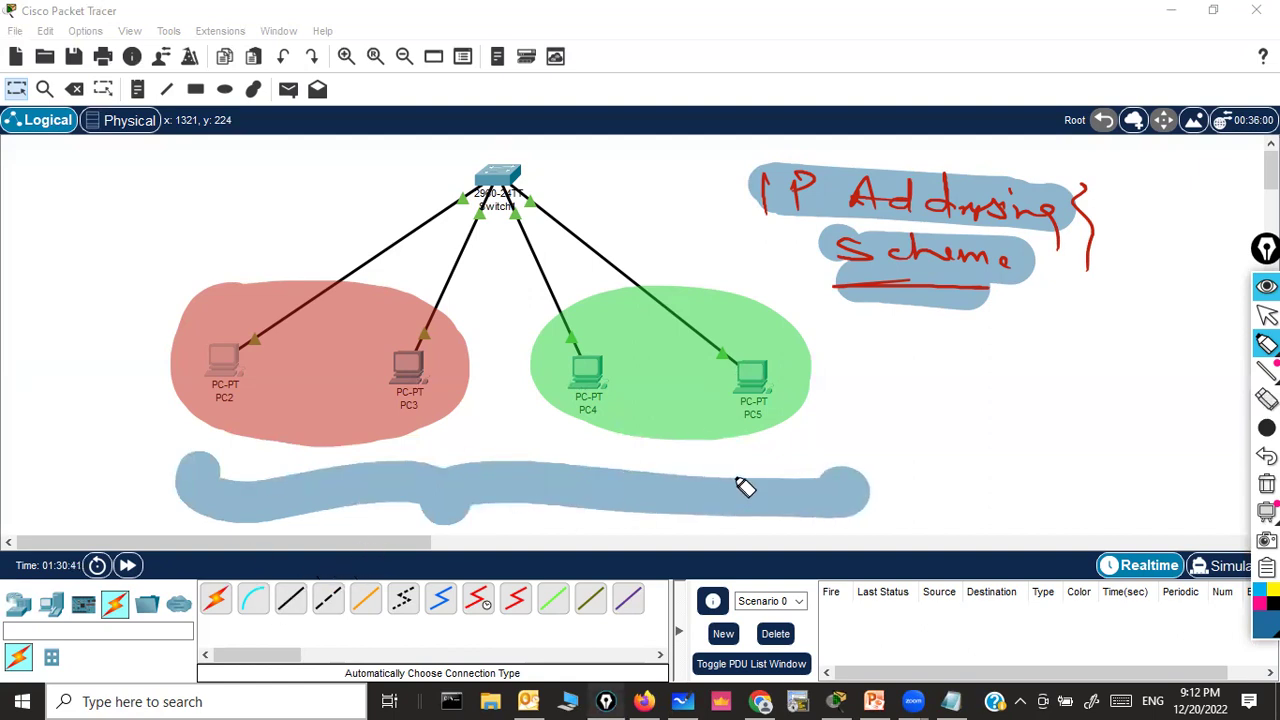
{"action": "left_click", "coordinate": [1267, 484]}
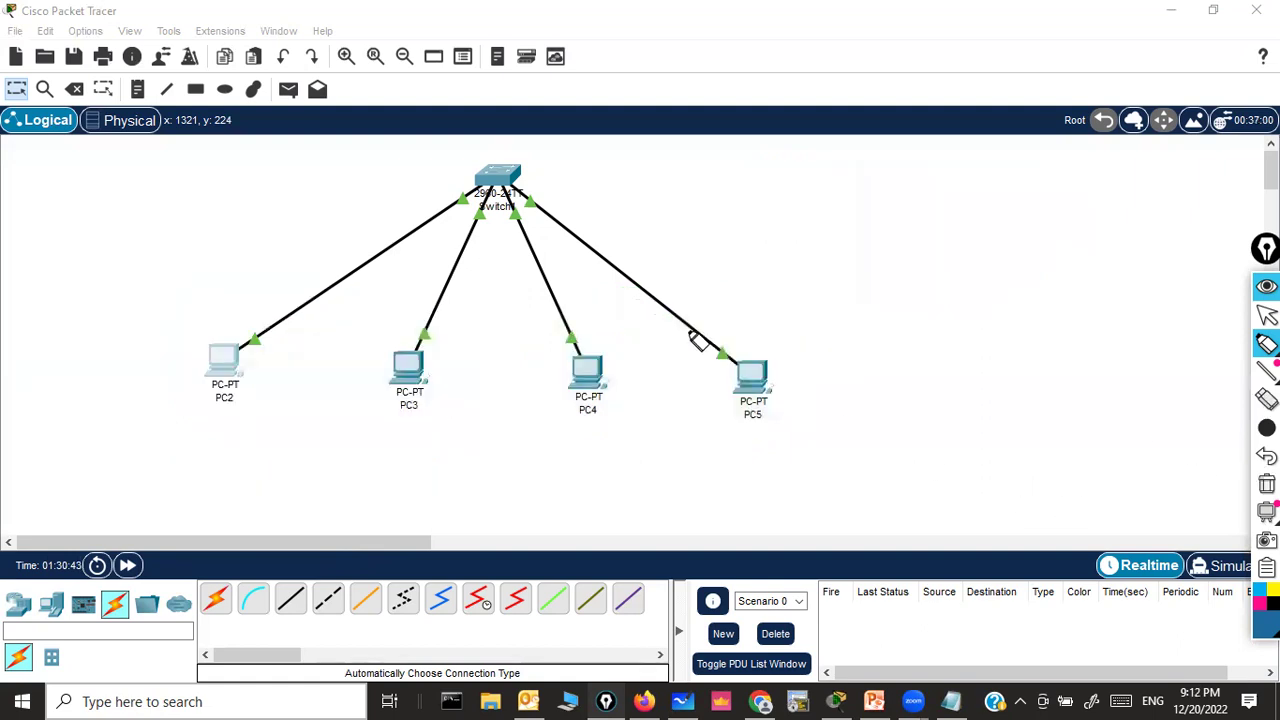
Step: Highlight the switch in blue and shade the PC2–PC3 and PC4–PC5 groups as two filled blue areas
{"action": "left_click_drag", "start_coordinate": [458, 196], "coordinate": [548, 205]}
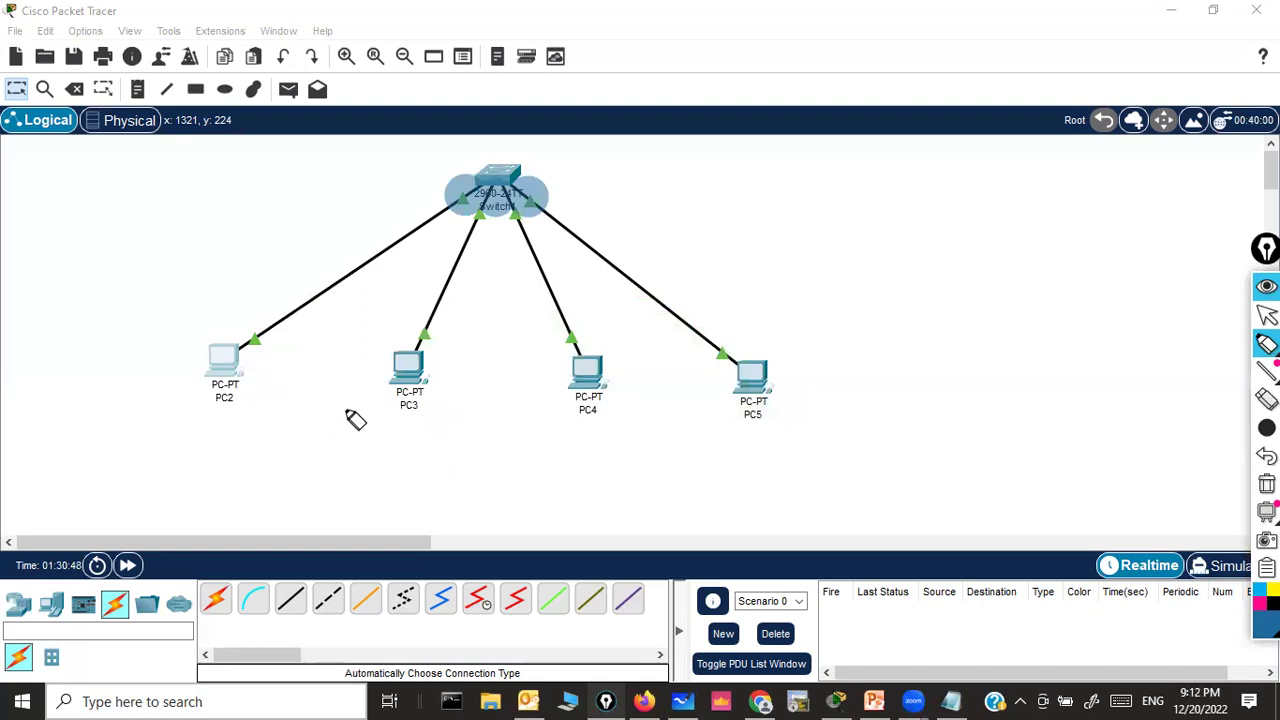
{"action": "mouse_move", "coordinate": [333, 378]}
{"action": "left_mouse_down"}
{"action": "mouse_move", "coordinate": [260, 337]}
{"action": "mouse_move", "coordinate": [314, 329]}
{"action": "mouse_move", "coordinate": [423, 354]}
{"action": "mouse_move", "coordinate": [360, 365]}
{"action": "left_mouse_up"}
{"action": "mouse_move", "coordinate": [660, 330]}
{"action": "left_mouse_down"}
{"action": "mouse_move", "coordinate": [697, 340]}
{"action": "mouse_move", "coordinate": [651, 360]}
{"action": "mouse_move", "coordinate": [723, 363]}
{"action": "left_mouse_up"}
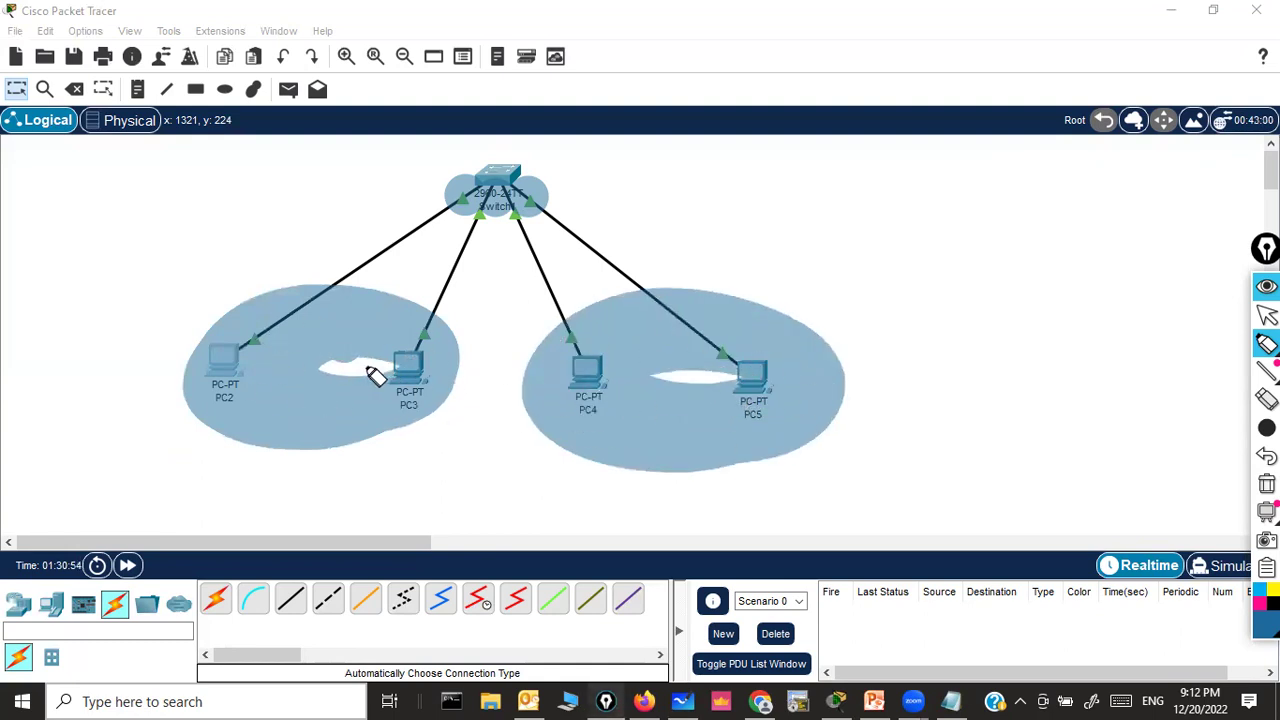
{"action": "left_click_drag", "start_coordinate": [370, 374], "coordinate": [443, 380]}
{"action": "left_click_drag", "start_coordinate": [674, 380], "coordinate": [751, 371]}
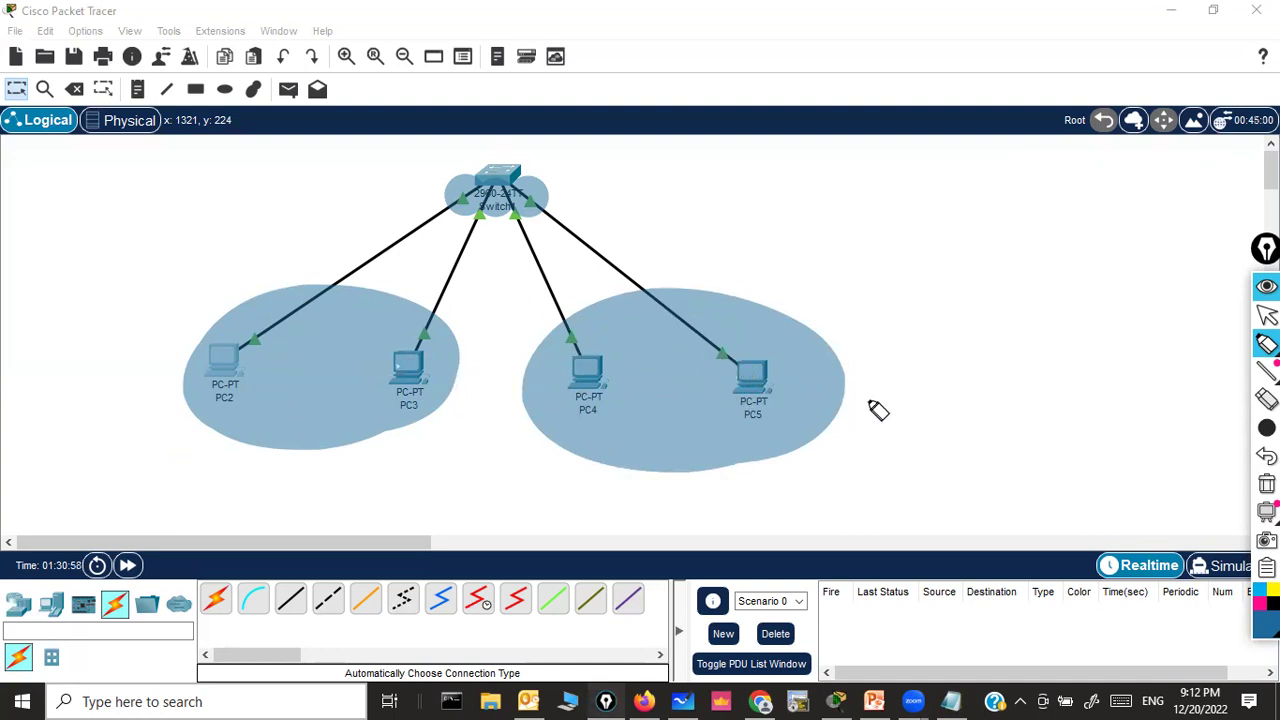
Step: Write "IP Address" with a thin blue pen beside the topology and underline it
{"action": "mouse_move", "coordinate": [1264, 428]}
{"action": "left_click", "coordinate": [1125, 430]}
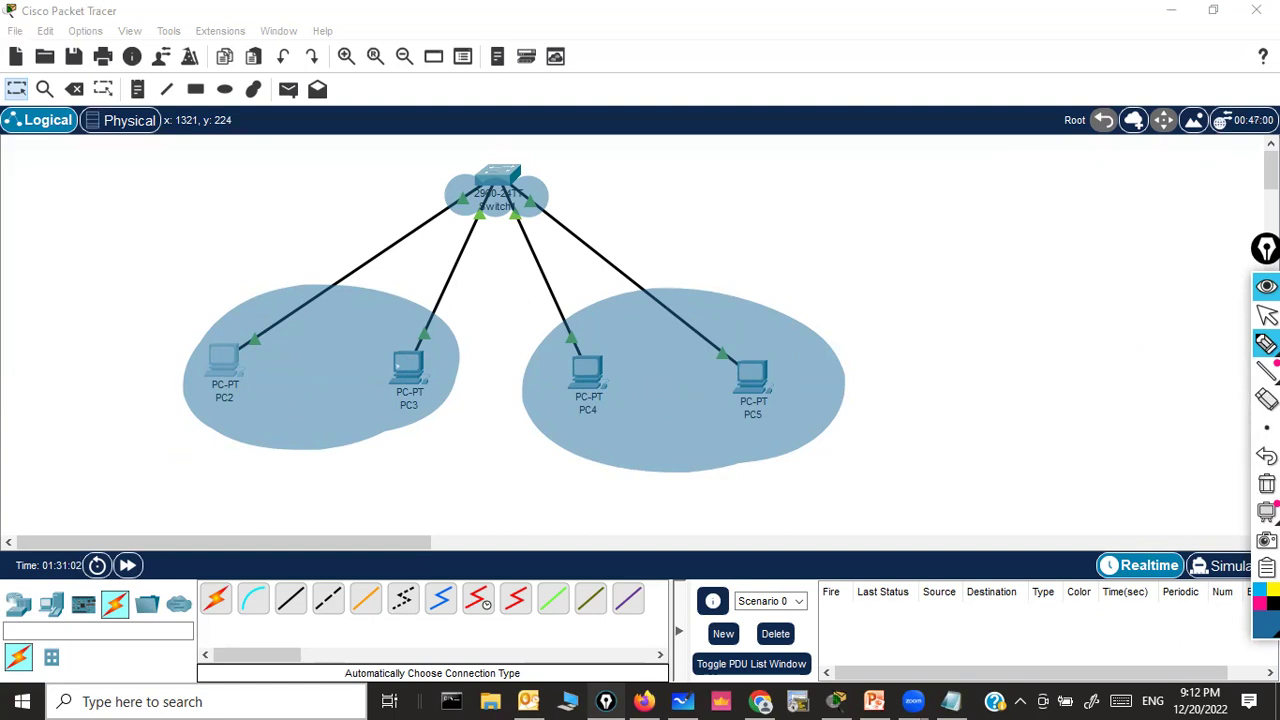
{"action": "mouse_move", "coordinate": [842, 220]}
{"action": "left_mouse_down"}
{"action": "mouse_move", "coordinate": [841, 183]}
{"action": "mouse_move", "coordinate": [872, 210]}
{"action": "mouse_move", "coordinate": [1094, 212]}
{"action": "left_mouse_up"}
{"action": "left_click_drag", "start_coordinate": [876, 241], "coordinate": [1093, 238]}
Step: Draw a red arrow from the PC4–PC5 area and label it "Network 1"
{"action": "left_click", "coordinate": [1266, 600]}
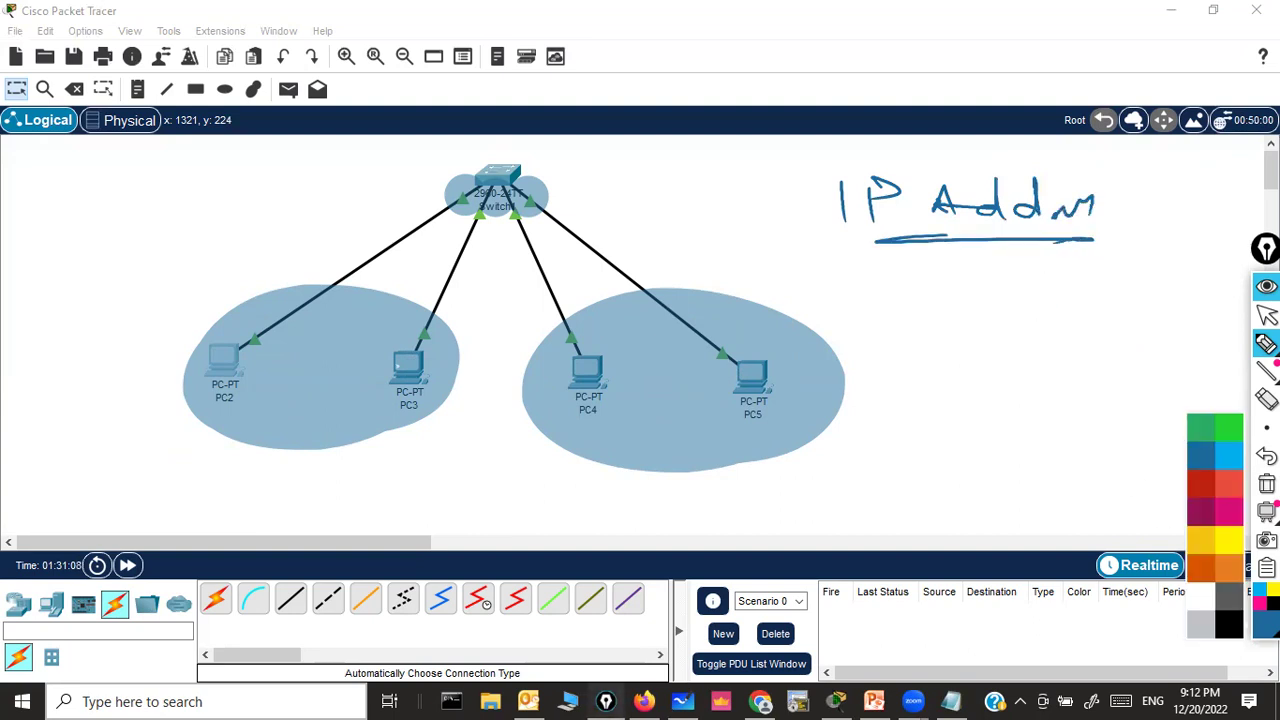
{"action": "left_click", "coordinate": [1200, 512]}
{"action": "left_click_drag", "start_coordinate": [843, 384], "coordinate": [910, 388]}
{"action": "mouse_move", "coordinate": [893, 378]}
{"action": "left_mouse_down"}
{"action": "mouse_move", "coordinate": [944, 390]}
{"action": "mouse_move", "coordinate": [946, 402]}
{"action": "mouse_move", "coordinate": [987, 402]}
{"action": "mouse_move", "coordinate": [1011, 383]}
{"action": "mouse_move", "coordinate": [1037, 402]}
{"action": "mouse_move", "coordinate": [1157, 422]}
{"action": "left_mouse_up"}
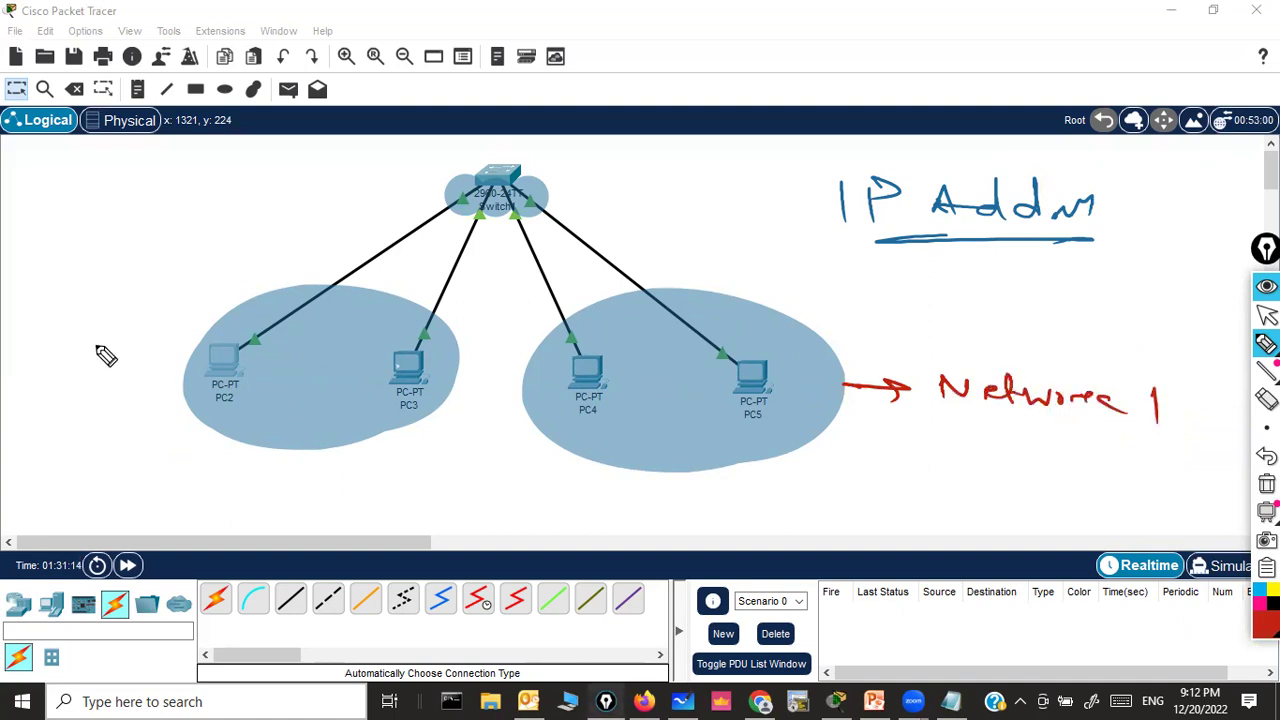
Step: Label the PC2–PC3 area "Network 2" in red and double-underline both network labels
{"action": "mouse_move", "coordinate": [72, 295]}
{"action": "left_mouse_down"}
{"action": "mouse_move", "coordinate": [138, 314]}
{"action": "mouse_move", "coordinate": [204, 290]}
{"action": "mouse_move", "coordinate": [230, 305]}
{"action": "left_mouse_up"}
{"action": "left_click_drag", "start_coordinate": [112, 326], "coordinate": [168, 342]}
{"action": "left_click_drag", "start_coordinate": [82, 358], "coordinate": [168, 354]}
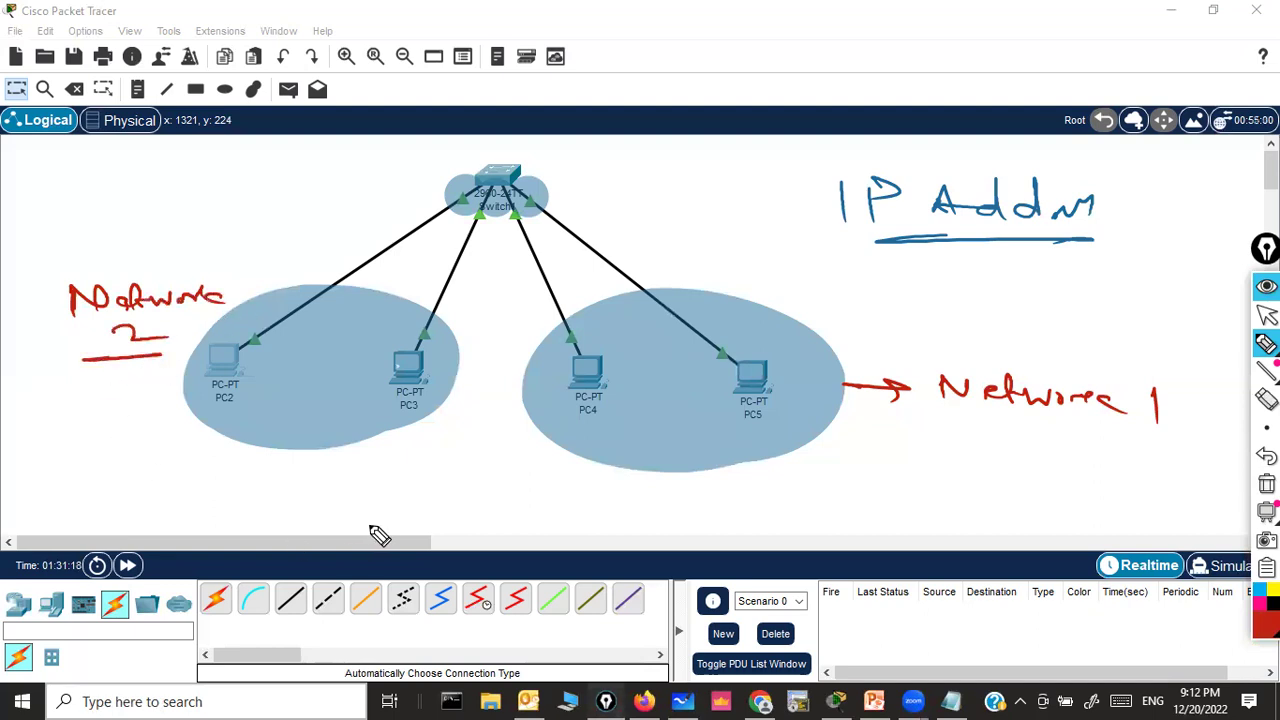
{"action": "mouse_move", "coordinate": [984, 425]}
{"action": "left_mouse_down"}
{"action": "mouse_move", "coordinate": [1068, 424]}
{"action": "mouse_move", "coordinate": [1068, 437]}
{"action": "left_mouse_up"}
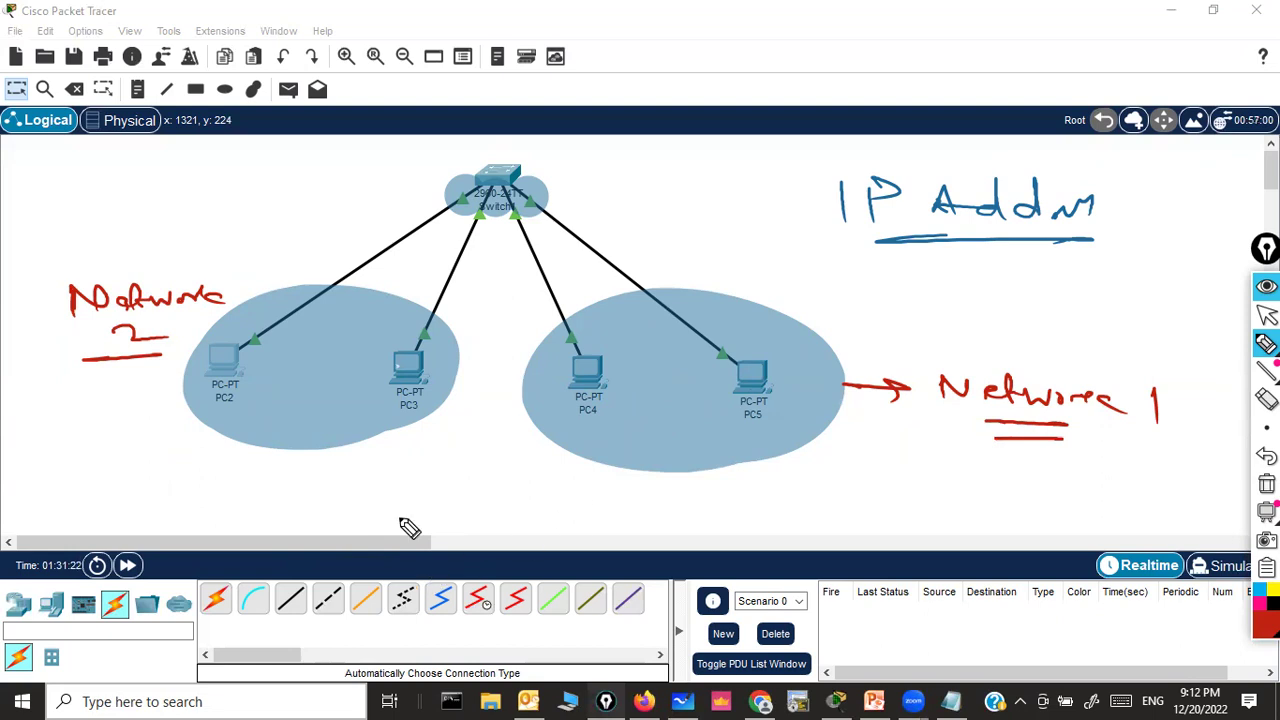
{"action": "left_click_drag", "start_coordinate": [84, 367], "coordinate": [162, 362]}
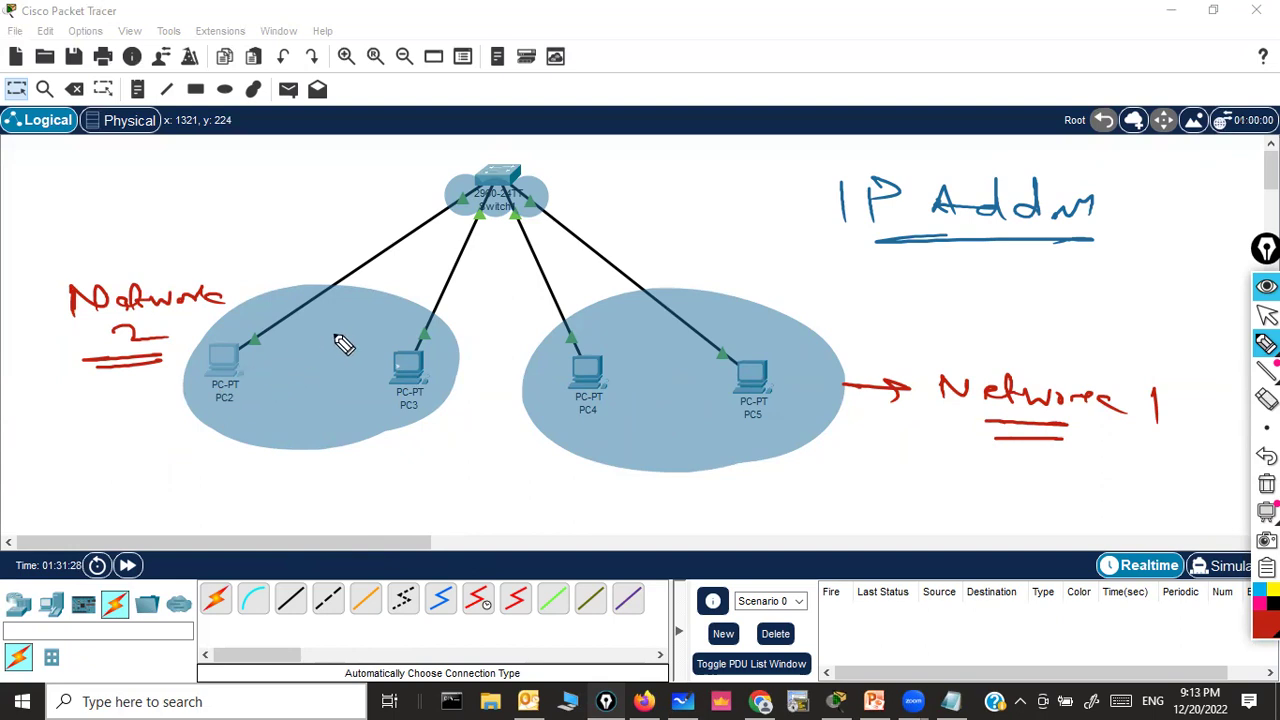
Step: Draw red arrows in both directions between the two shaded networks and cross out each arrow
{"action": "mouse_move", "coordinate": [455, 330]}
{"action": "left_mouse_down"}
{"action": "mouse_move", "coordinate": [524, 305]}
{"action": "mouse_move", "coordinate": [535, 325]}
{"action": "mouse_move", "coordinate": [506, 293]}
{"action": "left_mouse_up"}
{"action": "left_click_drag", "start_coordinate": [482, 297], "coordinate": [510, 322]}
{"action": "mouse_move", "coordinate": [536, 382]}
{"action": "left_mouse_down"}
{"action": "mouse_move", "coordinate": [460, 392]}
{"action": "mouse_move", "coordinate": [500, 412]}
{"action": "left_mouse_up"}
{"action": "left_click_drag", "start_coordinate": [505, 379], "coordinate": [472, 410]}
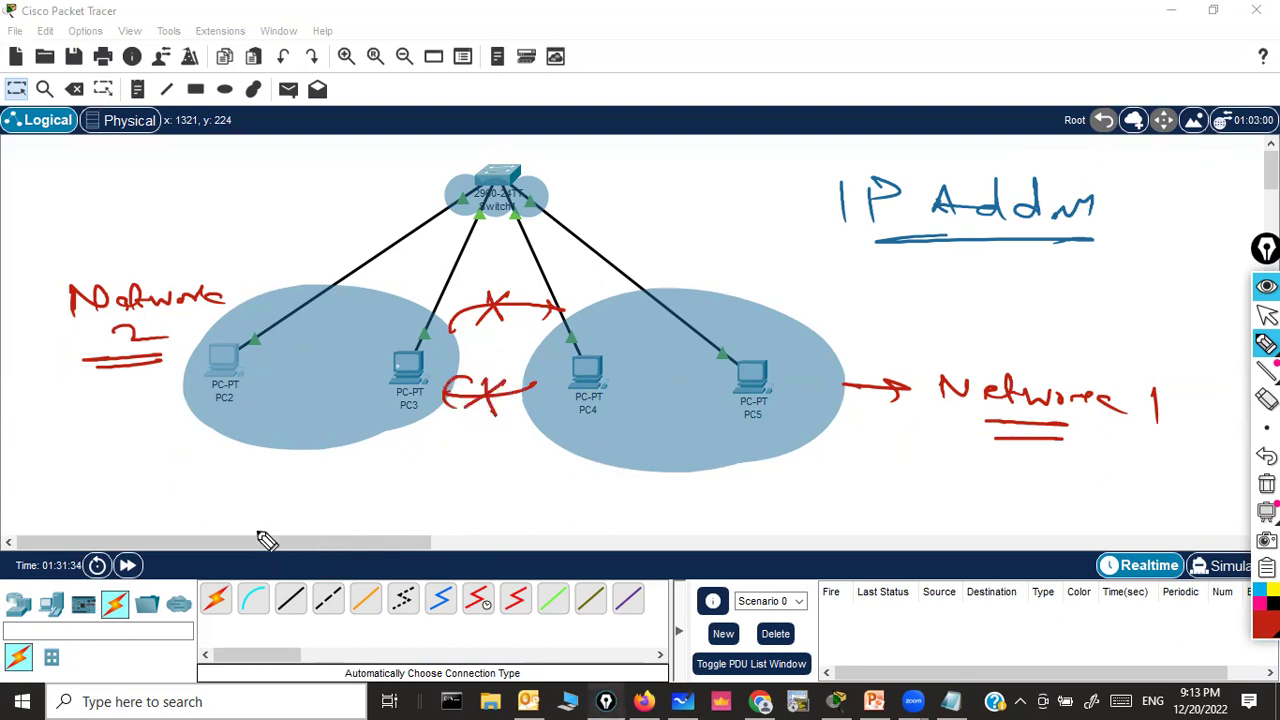
Step: Add two red ticks beside the handwritten IP address heading, and clear all annotations
{"action": "mouse_move", "coordinate": [756, 184]}
{"action": "left_mouse_down"}
{"action": "mouse_move", "coordinate": [849, 155]}
{"action": "mouse_move", "coordinate": [784, 163]}
{"action": "mouse_move", "coordinate": [852, 144]}
{"action": "left_mouse_up"}
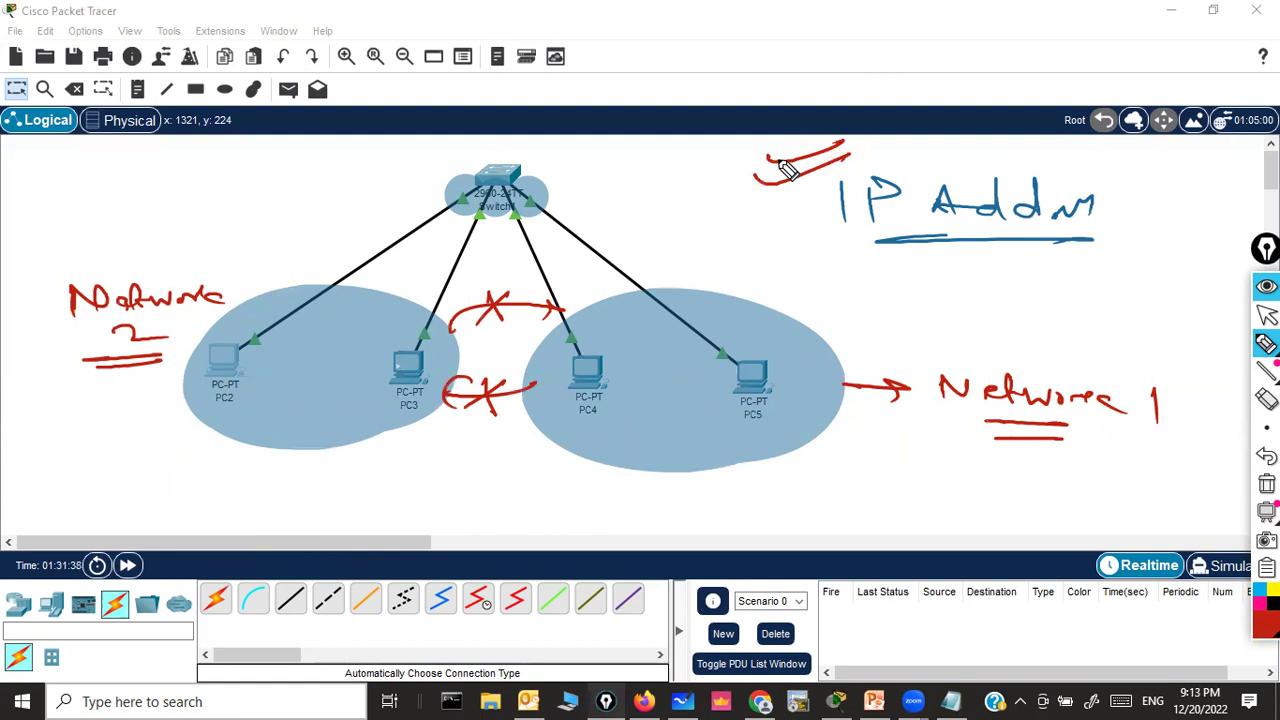
{"action": "left_click", "coordinate": [1266, 484]}
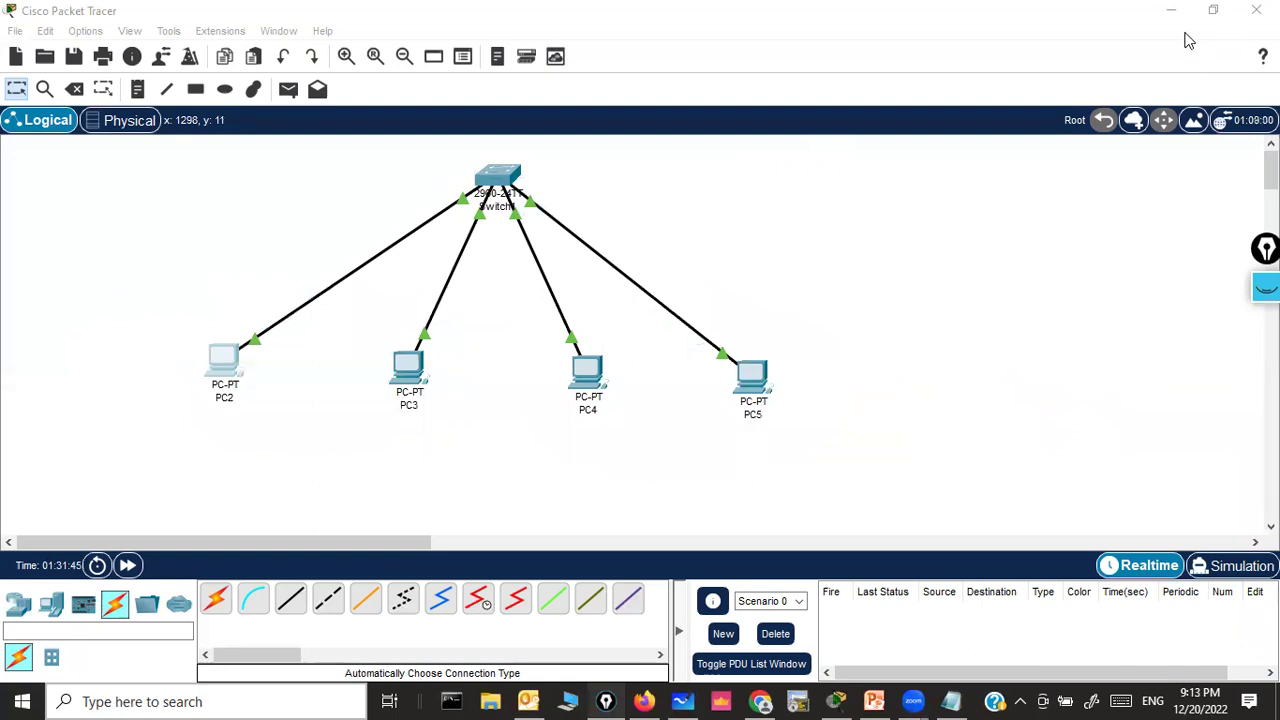
Step: Switch to the PowerPoint deck "Module 4 - IP Addressing" and start the slide show on the IP Address slide
{"action": "left_click", "coordinate": [1171, 14]}
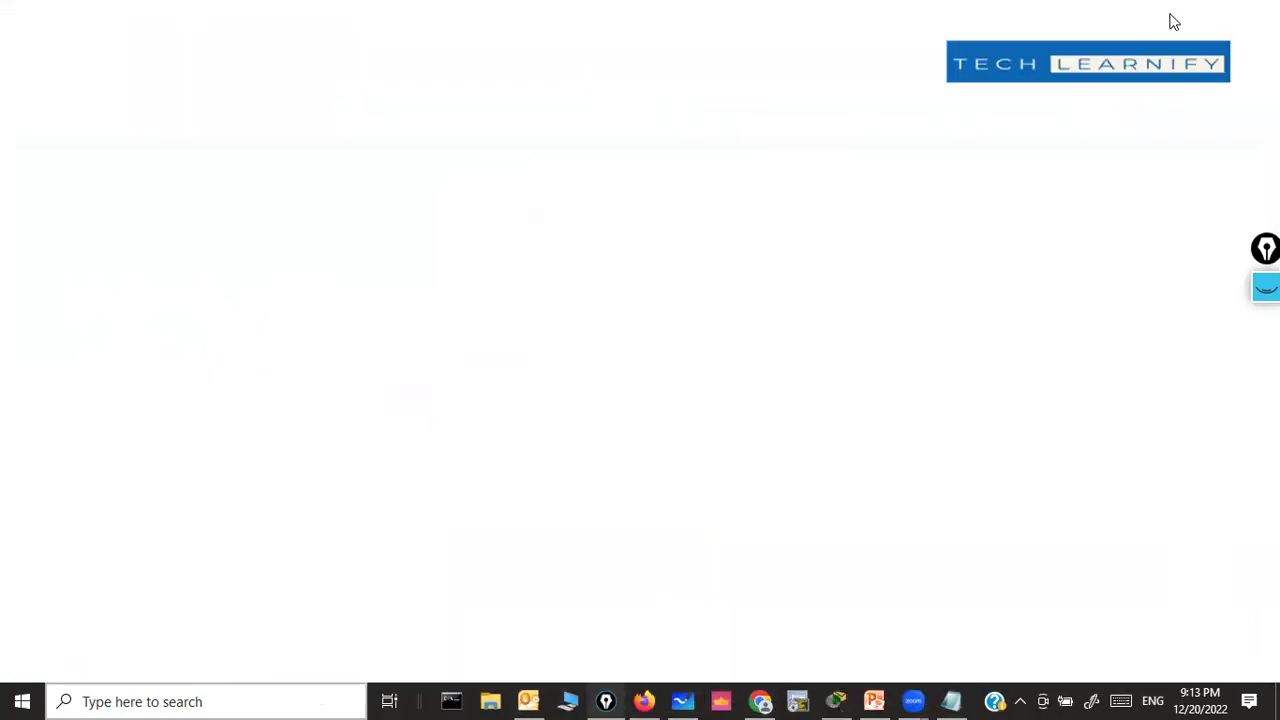
{"action": "left_click", "coordinate": [874, 701]}
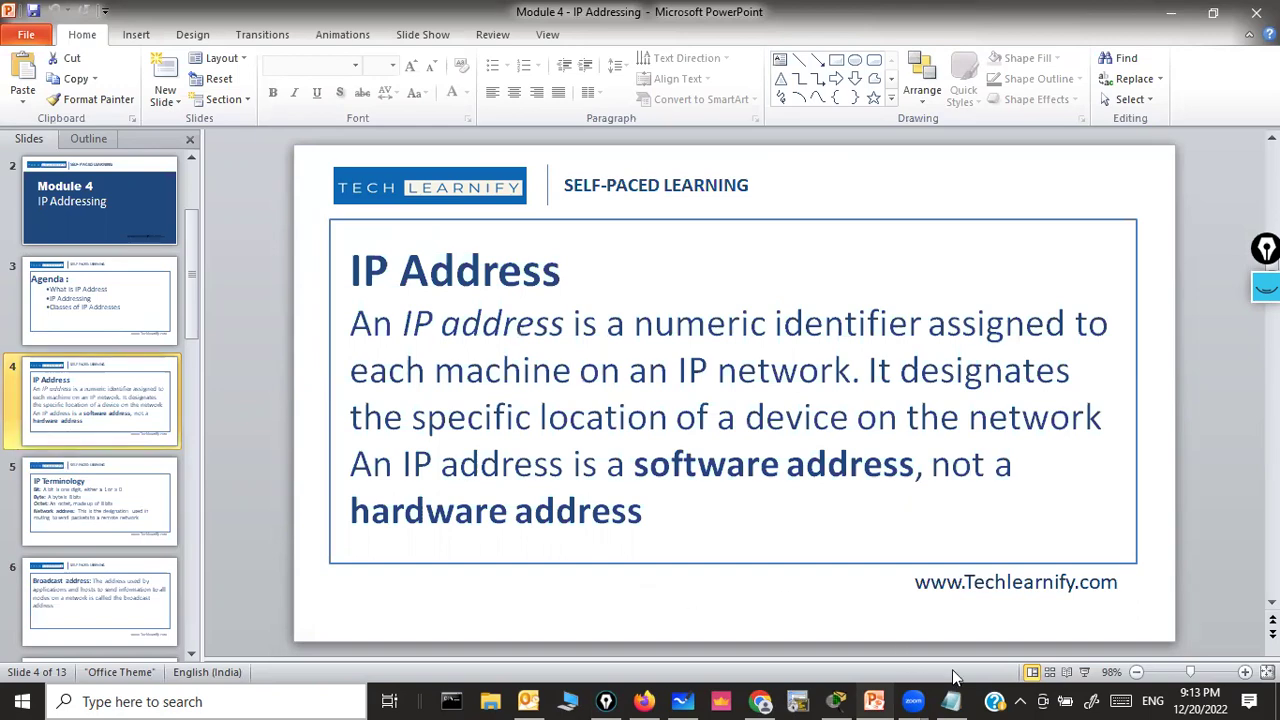
{"action": "left_click", "coordinate": [1084, 672]}
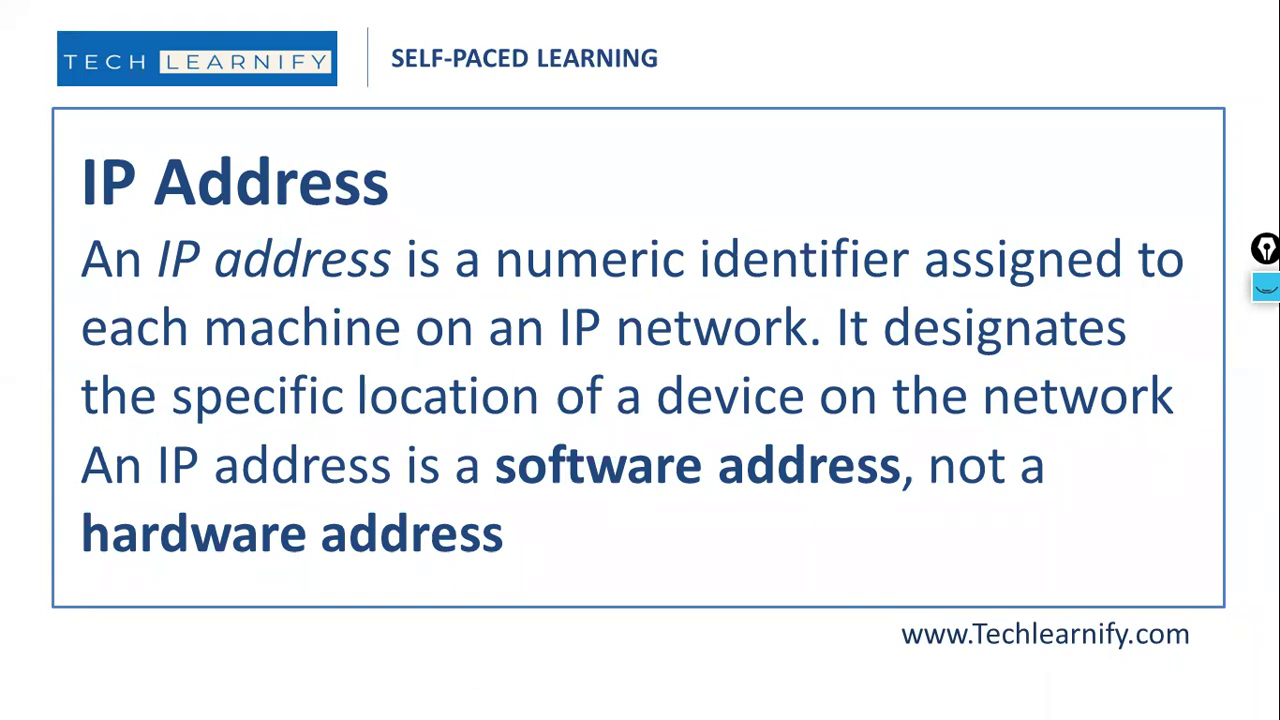
Step: Highlight "software address" on the slide with a thick red highlighter, and clear the annotation
{"action": "mouse_move", "coordinate": [1265, 287]}
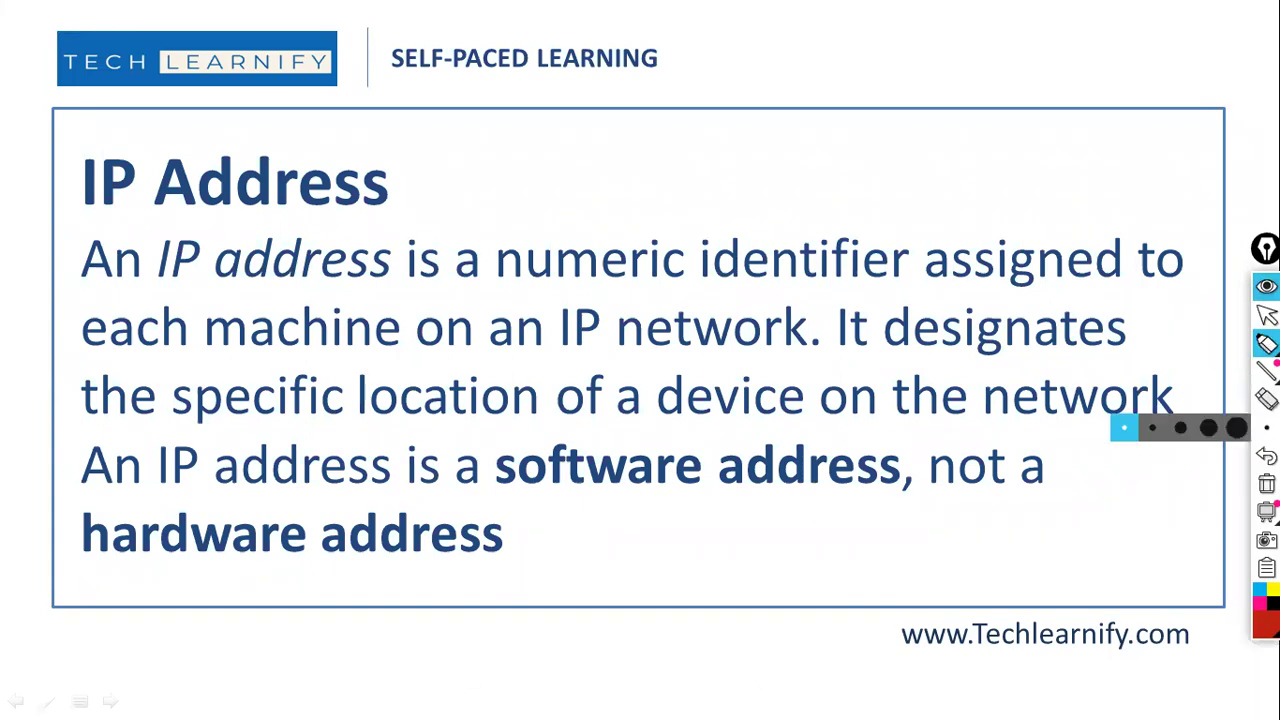
{"action": "left_click", "coordinate": [1236, 428]}
{"action": "mouse_move", "coordinate": [506, 474]}
{"action": "left_mouse_down"}
{"action": "mouse_move", "coordinate": [805, 468]}
{"action": "mouse_move", "coordinate": [898, 472]}
{"action": "mouse_move", "coordinate": [898, 486]}
{"action": "mouse_move", "coordinate": [509, 476]}
{"action": "mouse_move", "coordinate": [525, 450]}
{"action": "mouse_move", "coordinate": [884, 470]}
{"action": "mouse_move", "coordinate": [871, 491]}
{"action": "mouse_move", "coordinate": [506, 492]}
{"action": "mouse_move", "coordinate": [501, 456]}
{"action": "mouse_move", "coordinate": [750, 458]}
{"action": "left_mouse_up"}
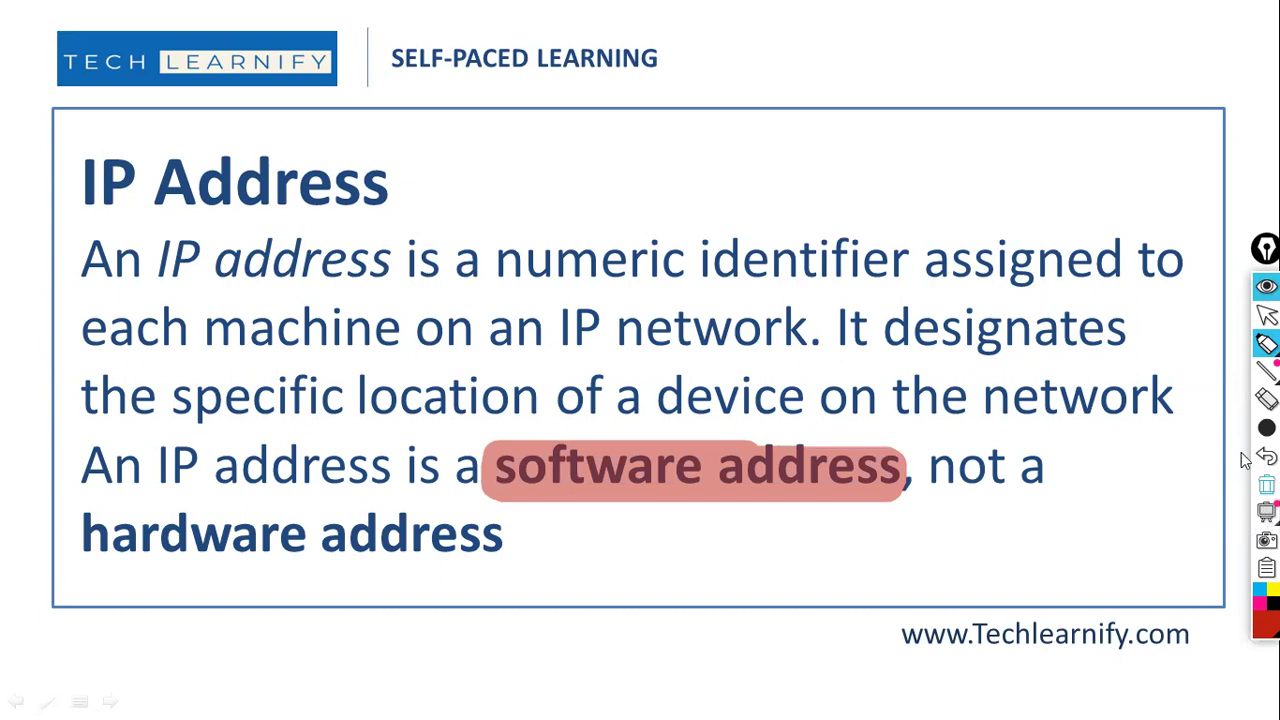
{"action": "left_click", "coordinate": [1266, 484]}
Step: Return to the normal cursor, end the slide show and switch back to the Packet Tracer topology
{"action": "left_click", "coordinate": [1266, 314]}
{"action": "key", "text": "Escape"}
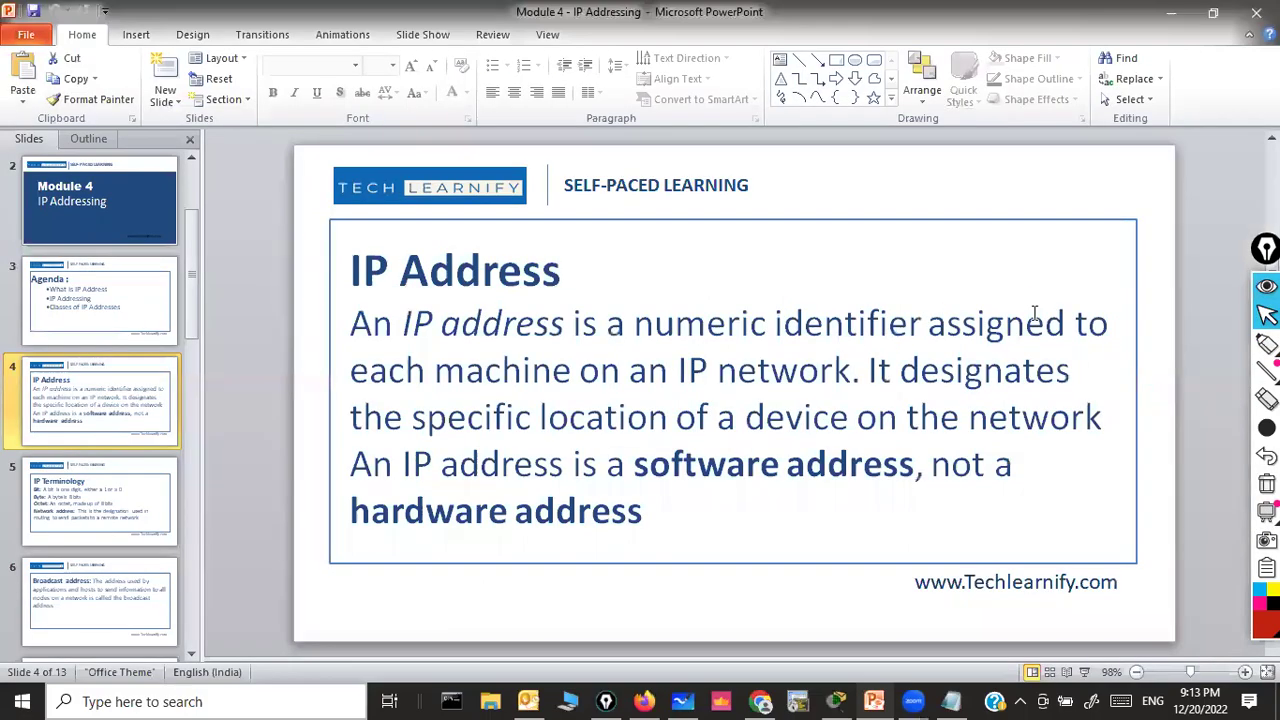
{"action": "left_click", "coordinate": [1171, 12]}
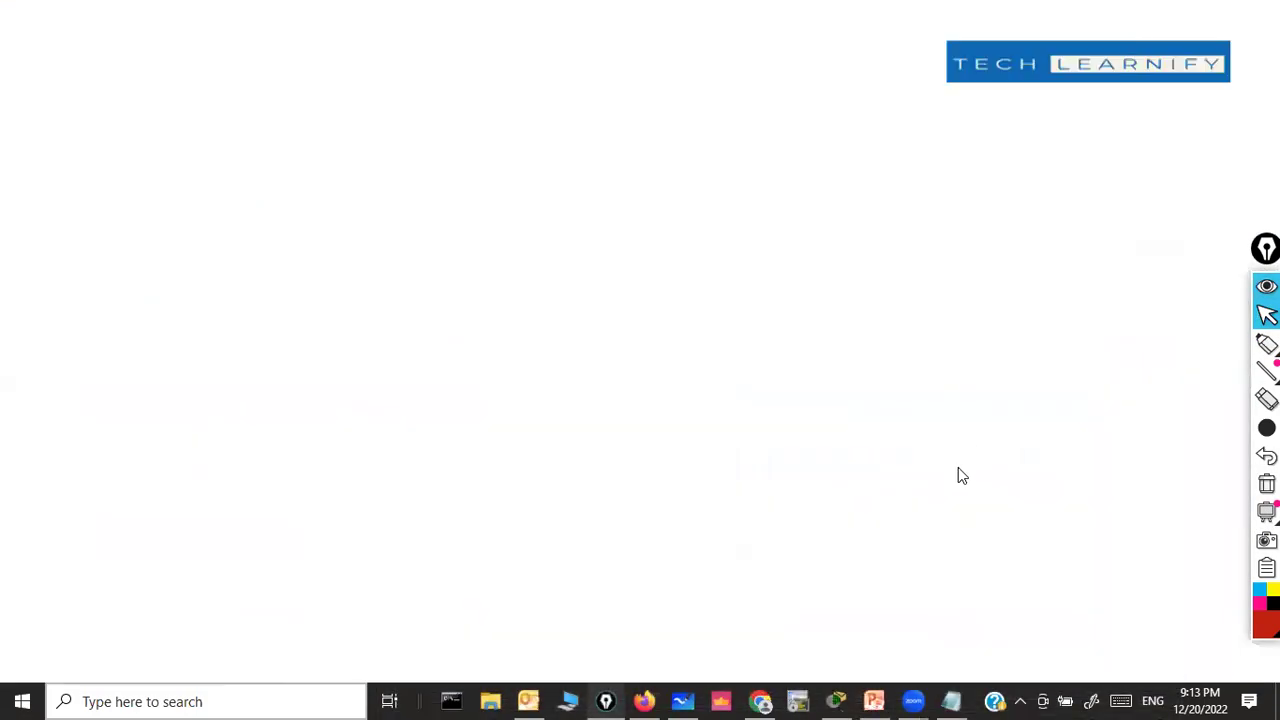
{"action": "left_click", "coordinate": [837, 700]}
{"action": "mouse_move", "coordinate": [1223, 346]}
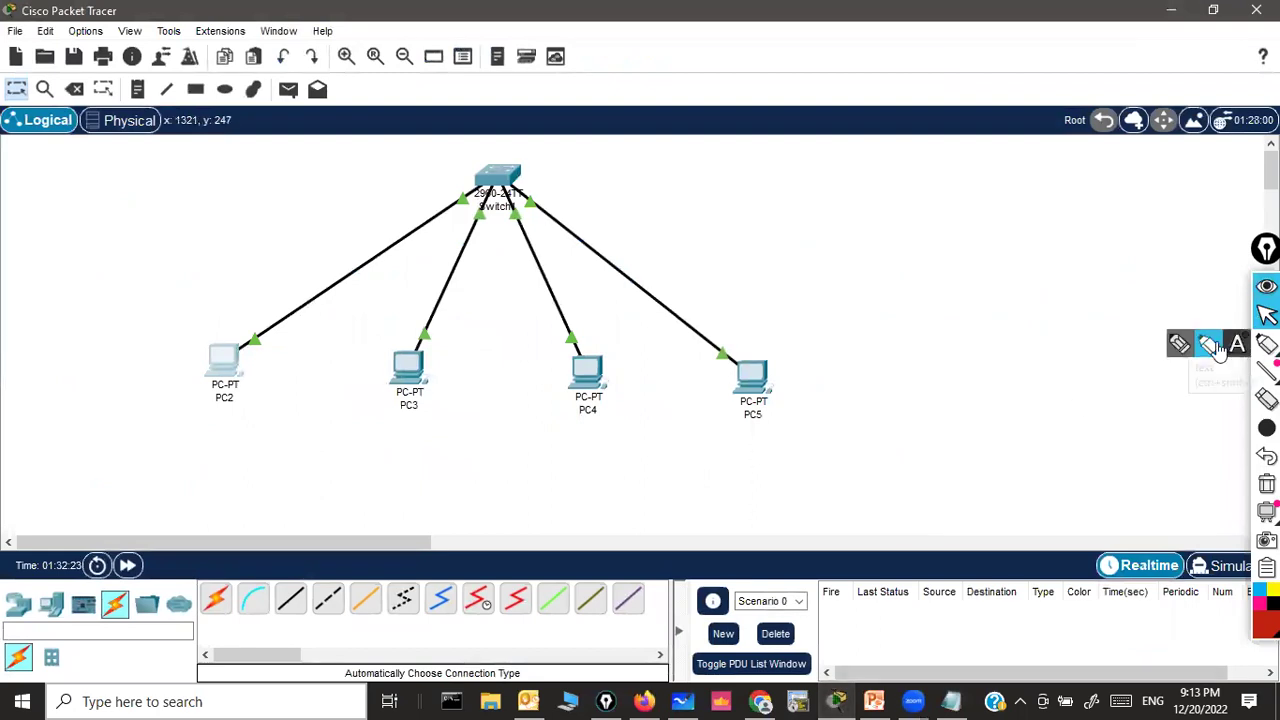
Step: Highlight PC2, PC3, PC4 and PC5 in the topology with thick red marks, clear the annotations and return to the normal cursor
{"action": "left_click", "coordinate": [1180, 344]}
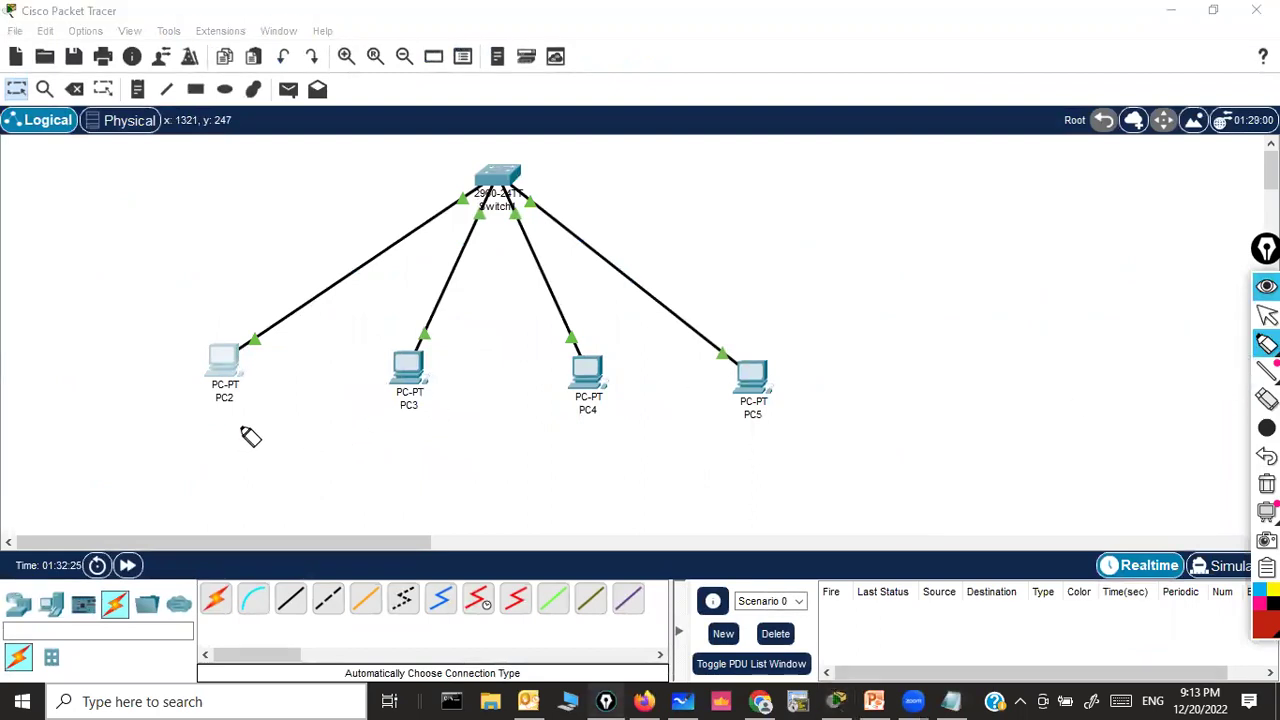
{"action": "mouse_move", "coordinate": [240, 362]}
{"action": "left_mouse_down"}
{"action": "mouse_move", "coordinate": [205, 389]}
{"action": "mouse_move", "coordinate": [248, 362]}
{"action": "mouse_move", "coordinate": [199, 355]}
{"action": "mouse_move", "coordinate": [236, 406]}
{"action": "mouse_move", "coordinate": [230, 356]}
{"action": "left_mouse_up"}
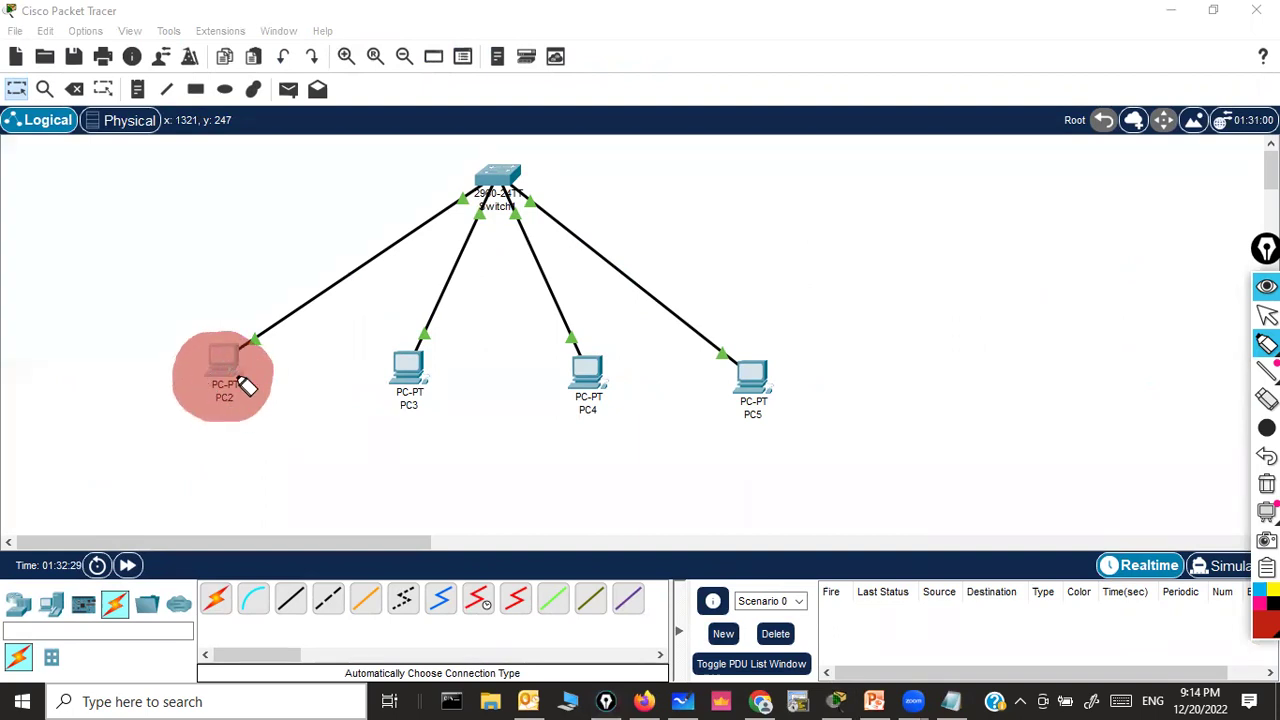
{"action": "mouse_move", "coordinate": [413, 366]}
{"action": "left_mouse_down"}
{"action": "mouse_move", "coordinate": [401, 400]}
{"action": "mouse_move", "coordinate": [377, 369]}
{"action": "mouse_move", "coordinate": [432, 372]}
{"action": "left_mouse_up"}
{"action": "mouse_move", "coordinate": [560, 373]}
{"action": "left_mouse_down"}
{"action": "mouse_move", "coordinate": [620, 369]}
{"action": "mouse_move", "coordinate": [596, 409]}
{"action": "mouse_move", "coordinate": [580, 381]}
{"action": "mouse_move", "coordinate": [600, 405]}
{"action": "left_mouse_up"}
{"action": "mouse_move", "coordinate": [814, 374]}
{"action": "left_mouse_down"}
{"action": "mouse_move", "coordinate": [727, 383]}
{"action": "mouse_move", "coordinate": [760, 360]}
{"action": "left_mouse_up"}
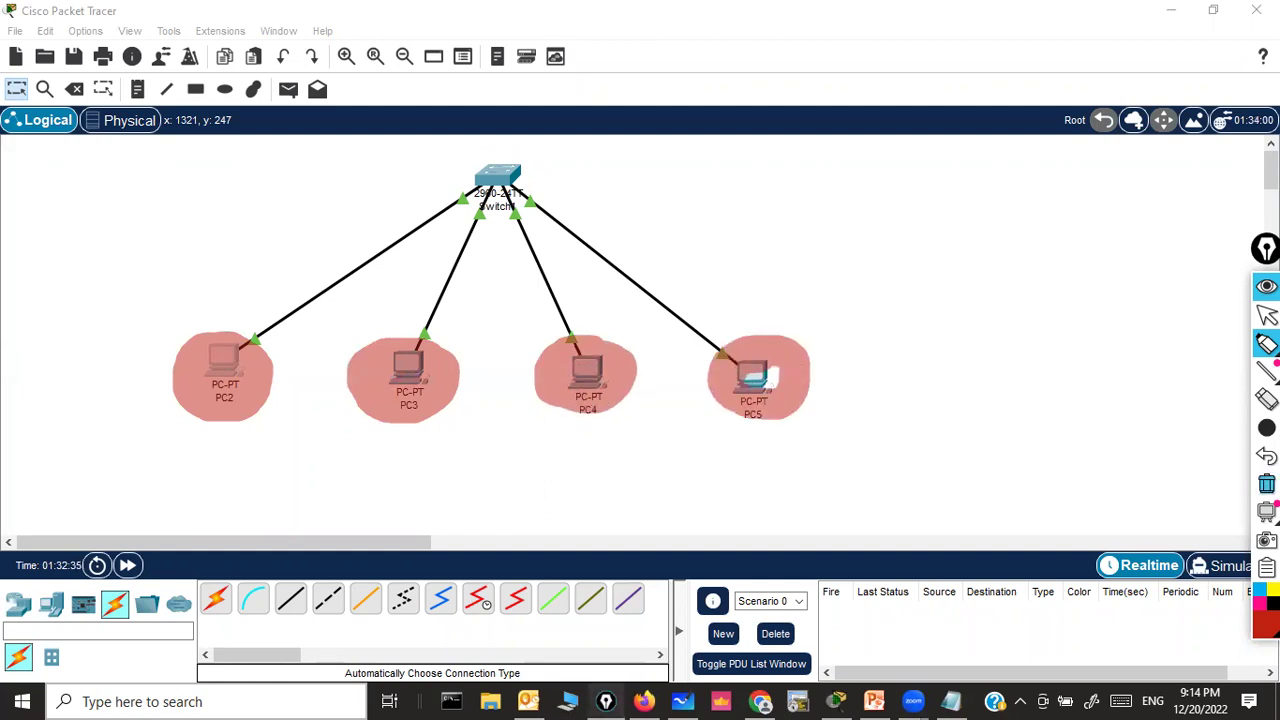
{"action": "left_click", "coordinate": [1267, 484]}
{"action": "left_click", "coordinate": [1267, 314]}
Step: Minimize Packet Tracer, open Windows Network Connections with ncpa.cpl and shrink its window to float over the desktop
{"action": "left_click", "coordinate": [1172, 12]}
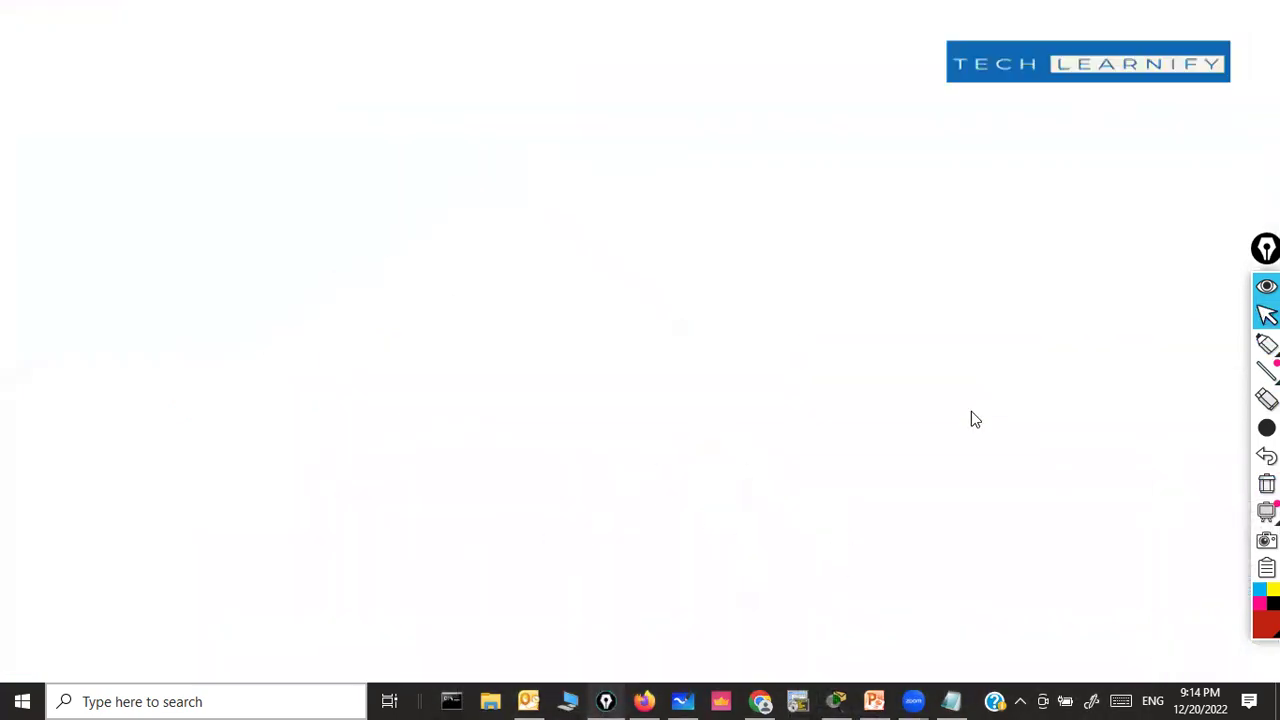
{"action": "left_click", "coordinate": [157, 700]}
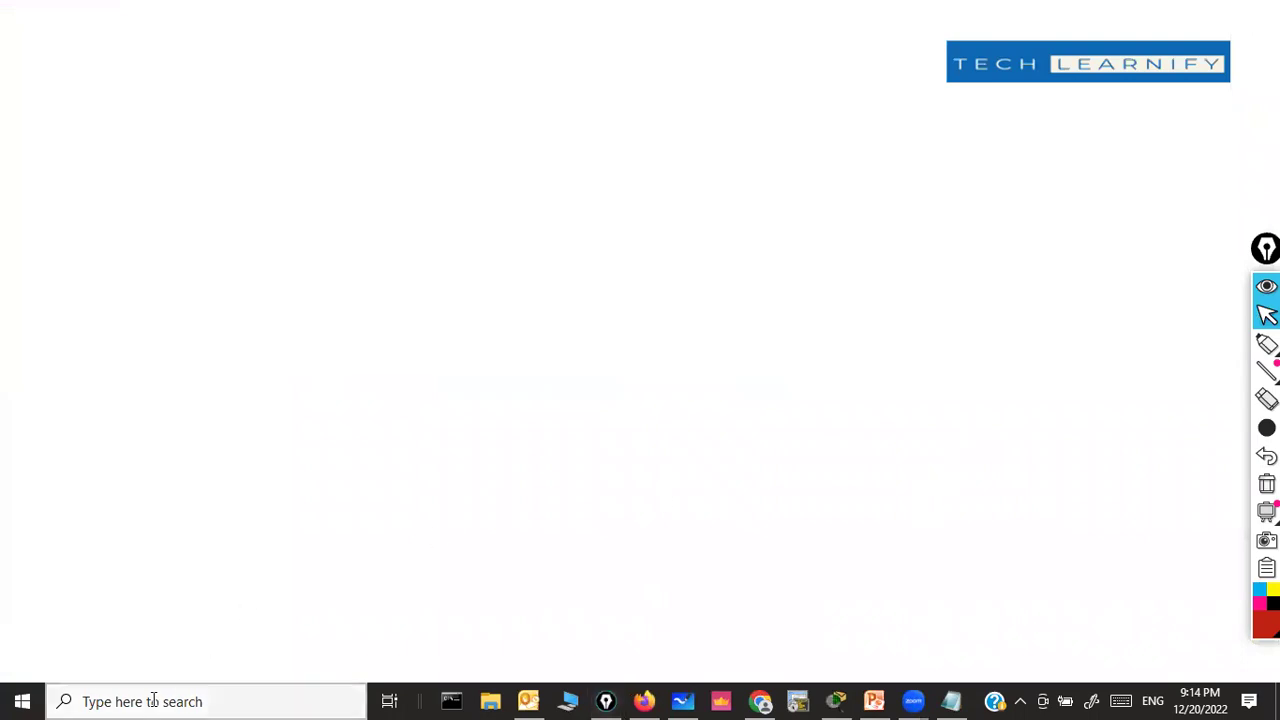
{"action": "type", "text": "ncpa.cpl"}
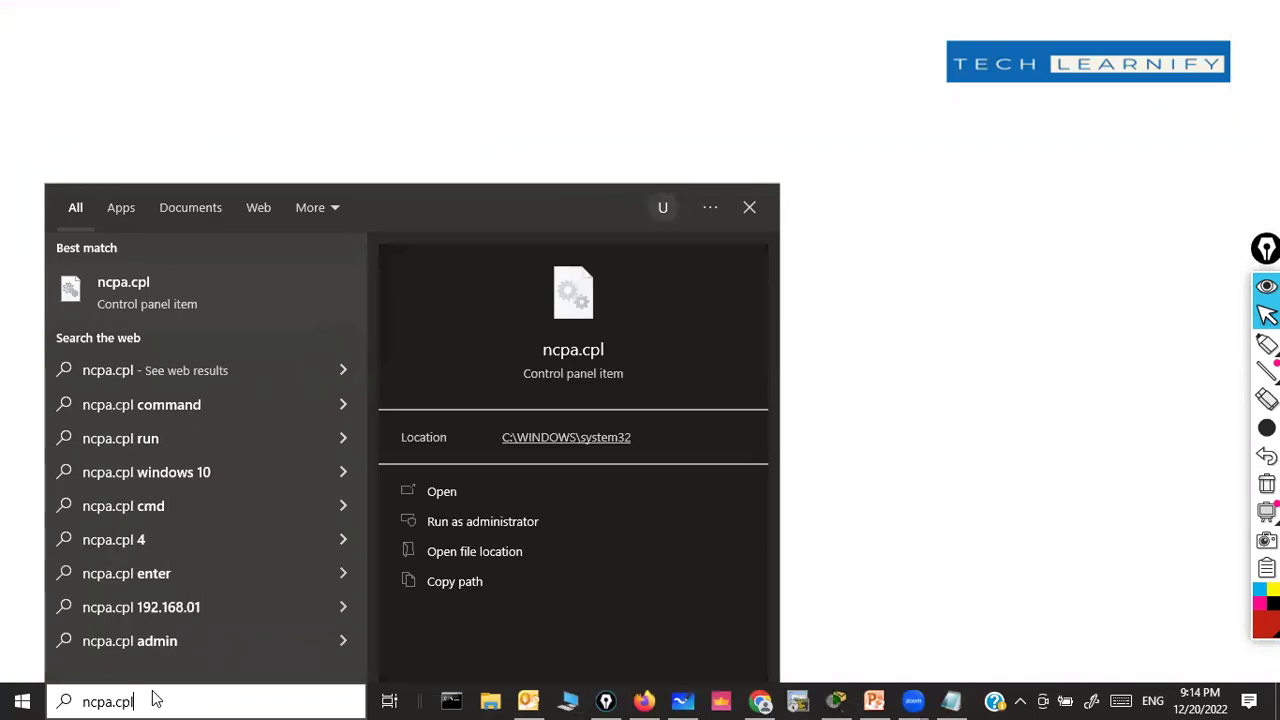
{"action": "key", "text": "Return"}
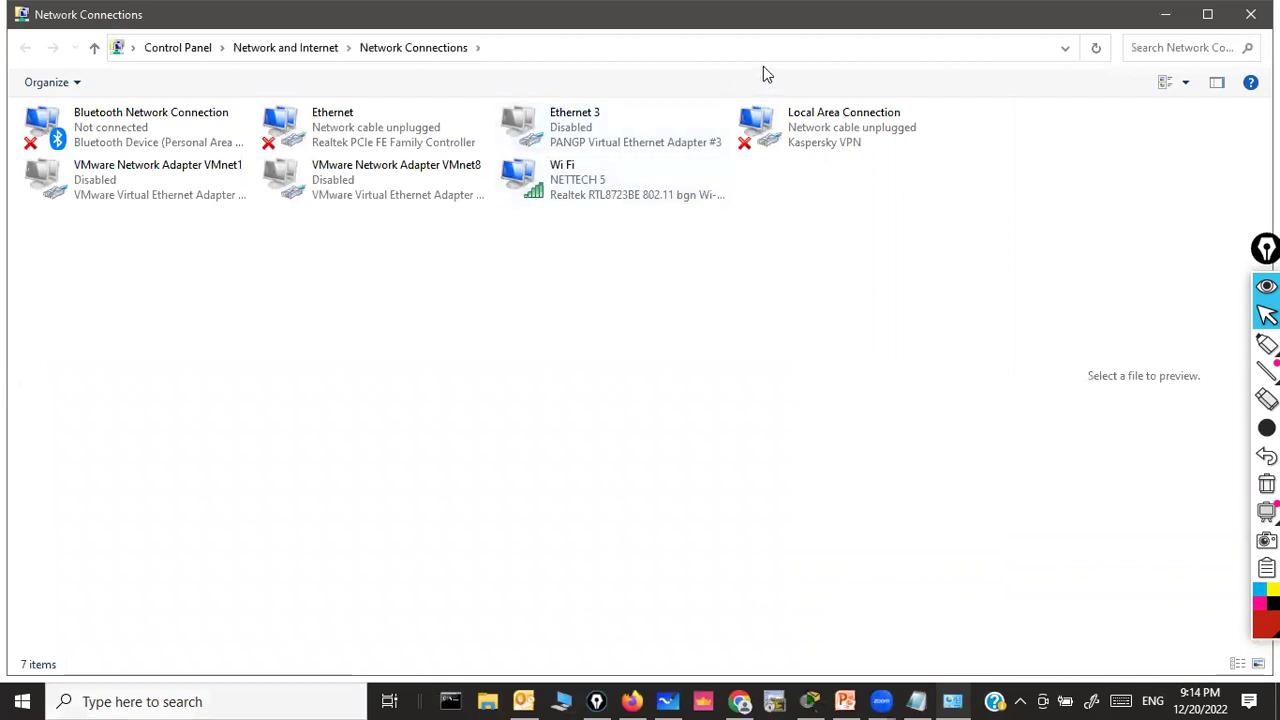
{"action": "key", "text": "super+Down"}
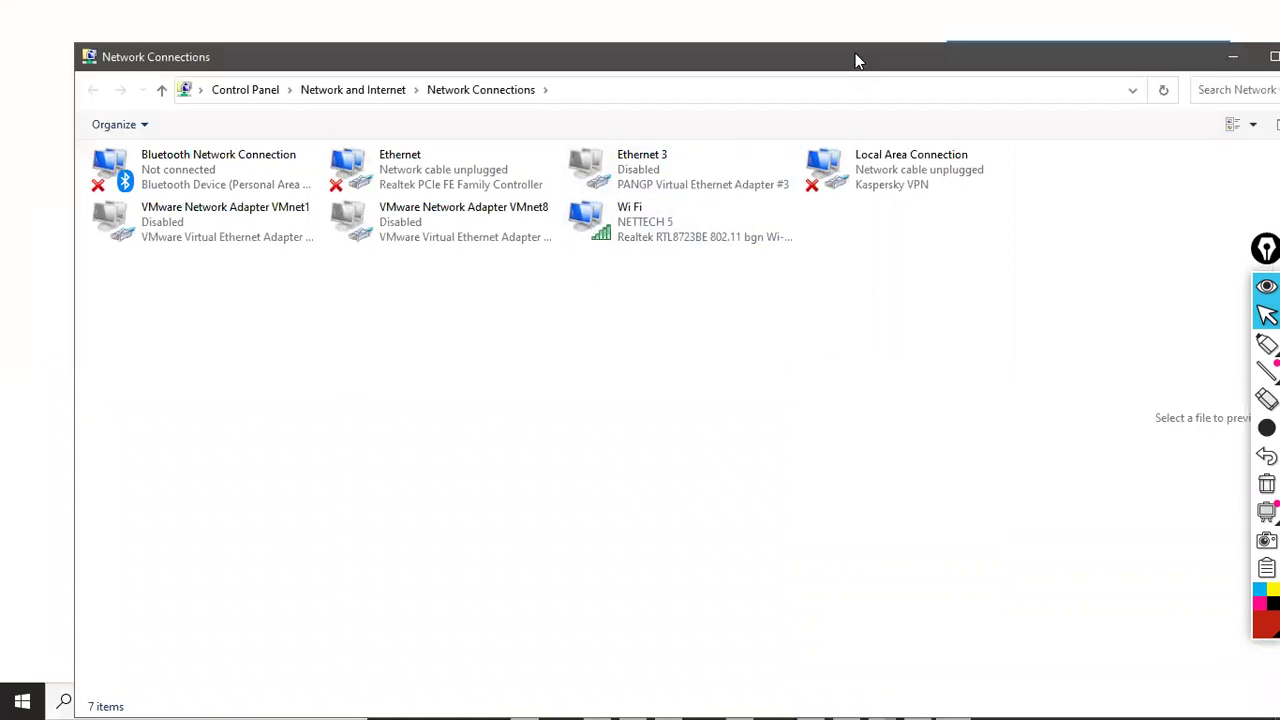
{"action": "left_click_drag", "start_coordinate": [850, 44], "coordinate": [738, 74]}
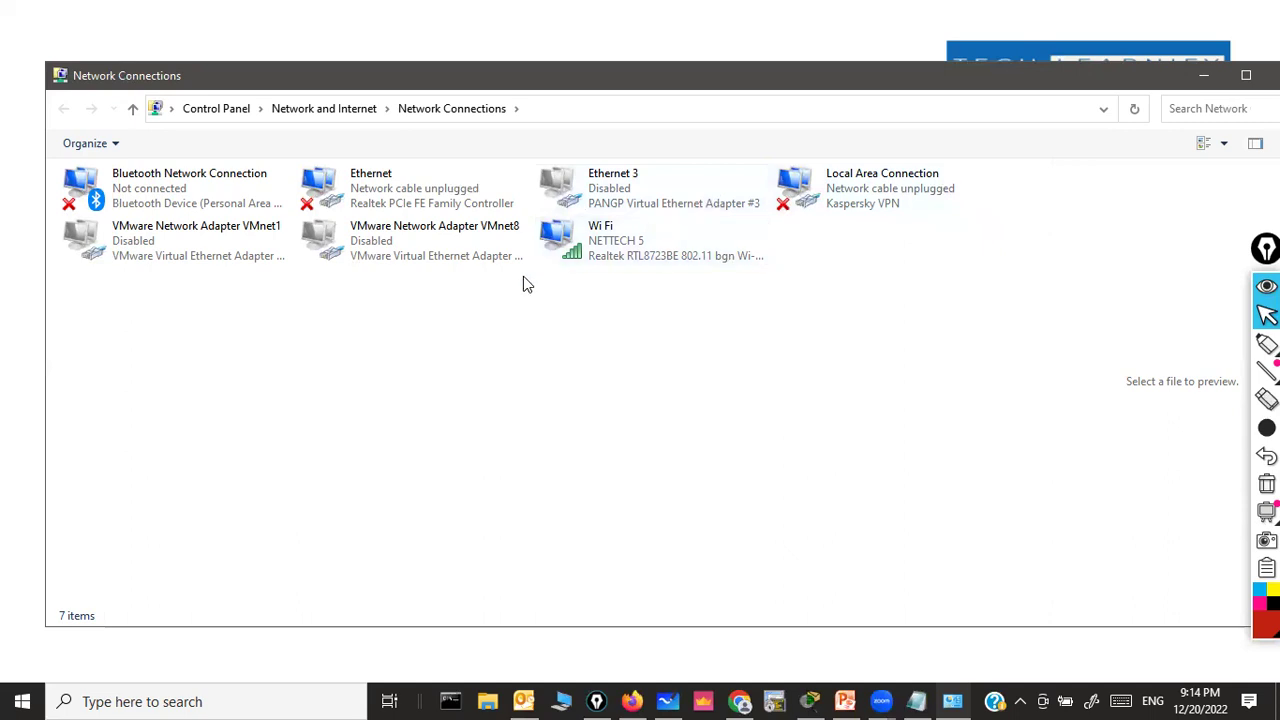
{"action": "left_click", "coordinate": [390, 208]}
{"action": "right_click", "coordinate": [389, 205]}
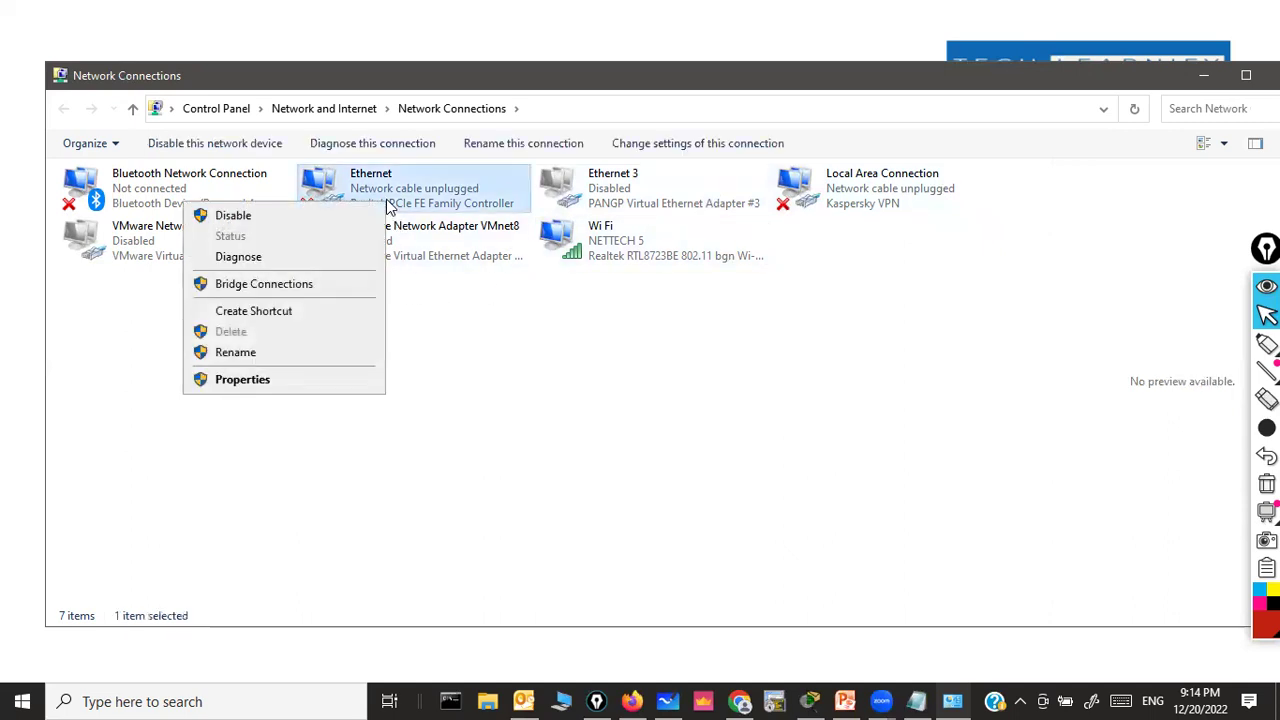
{"action": "left_click", "coordinate": [270, 378]}
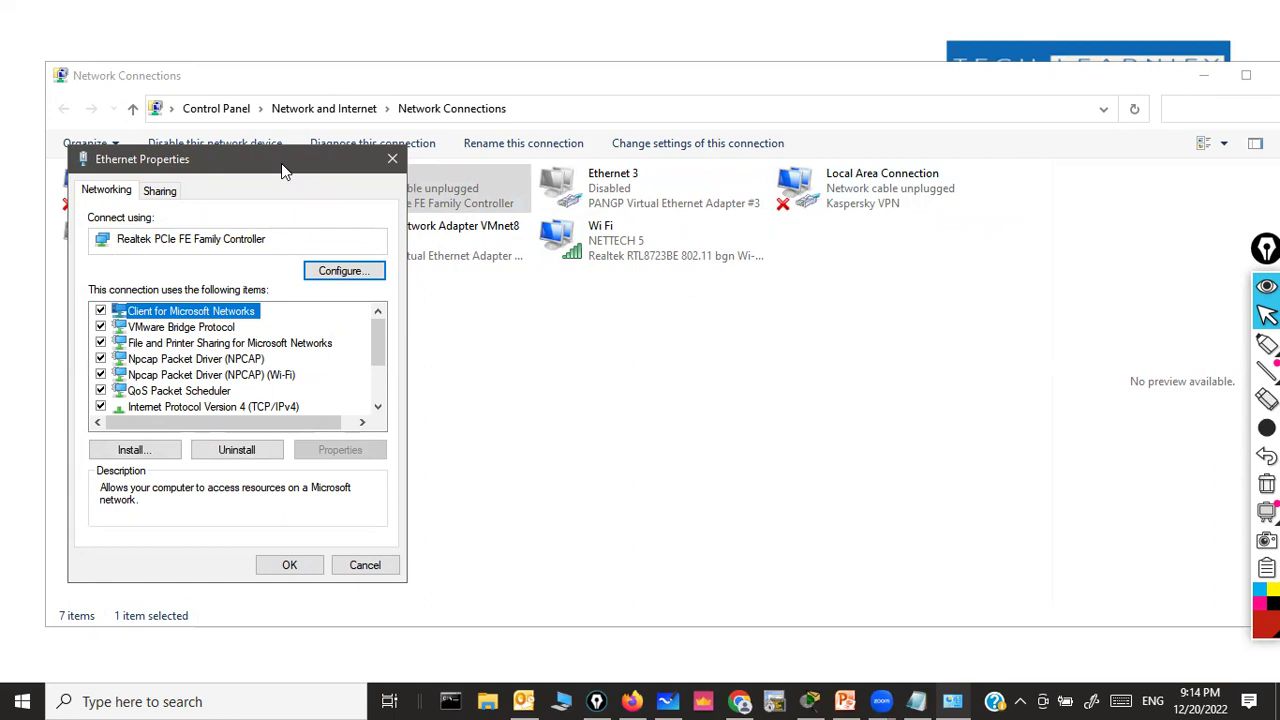
{"action": "left_click_drag", "start_coordinate": [296, 182], "coordinate": [631, 199]}
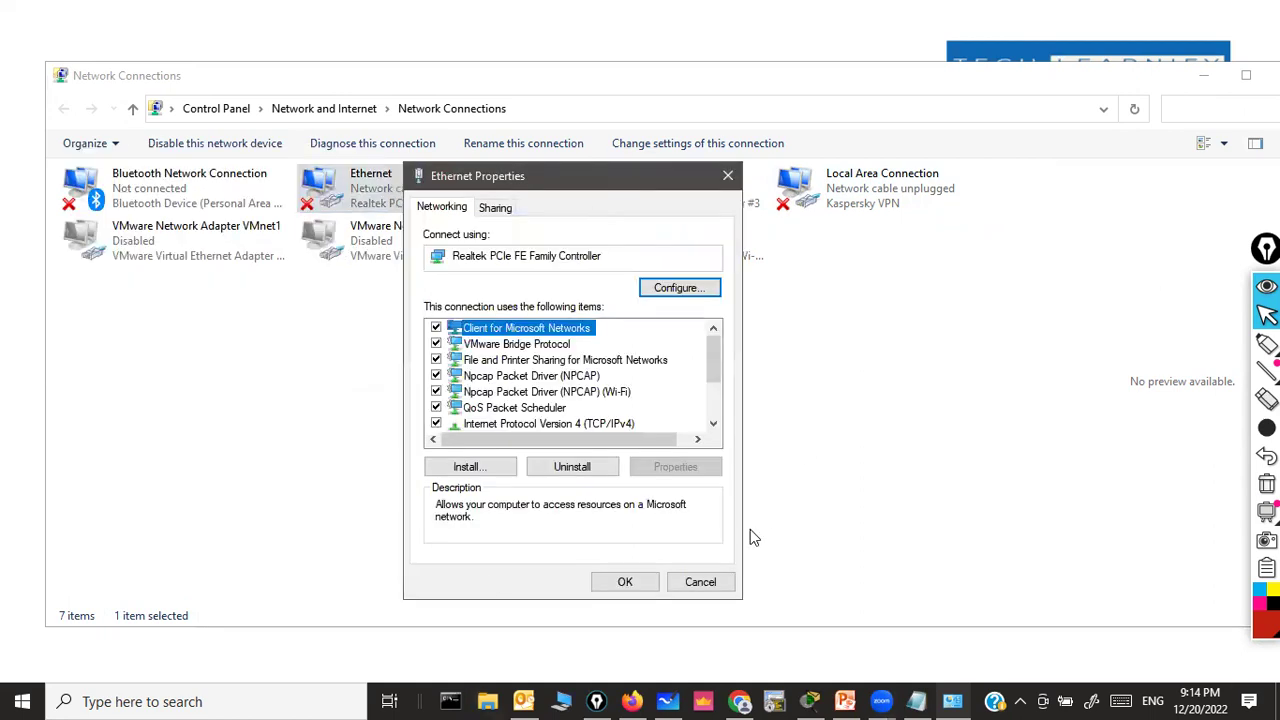
{"action": "left_click", "coordinate": [705, 587]}
Step: Open the Wi-Fi adapter's status and show its network connection details
{"action": "right_click", "coordinate": [600, 257]}
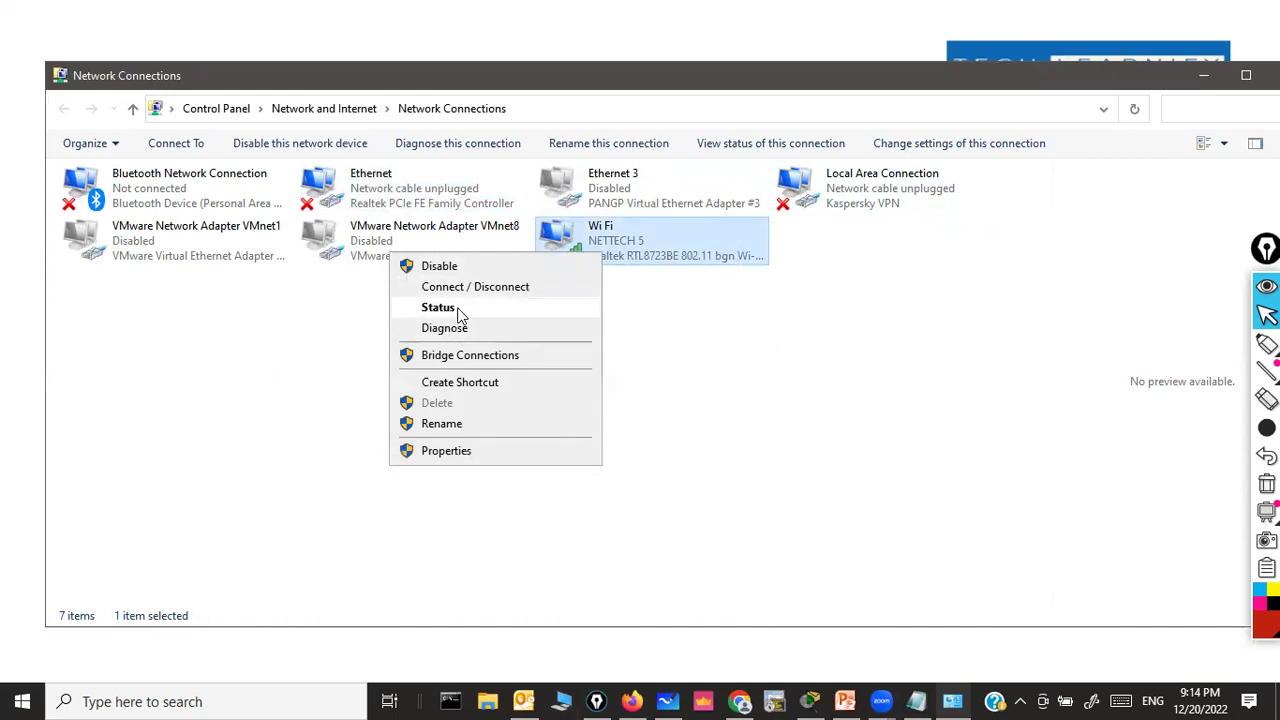
{"action": "left_click", "coordinate": [440, 307]}
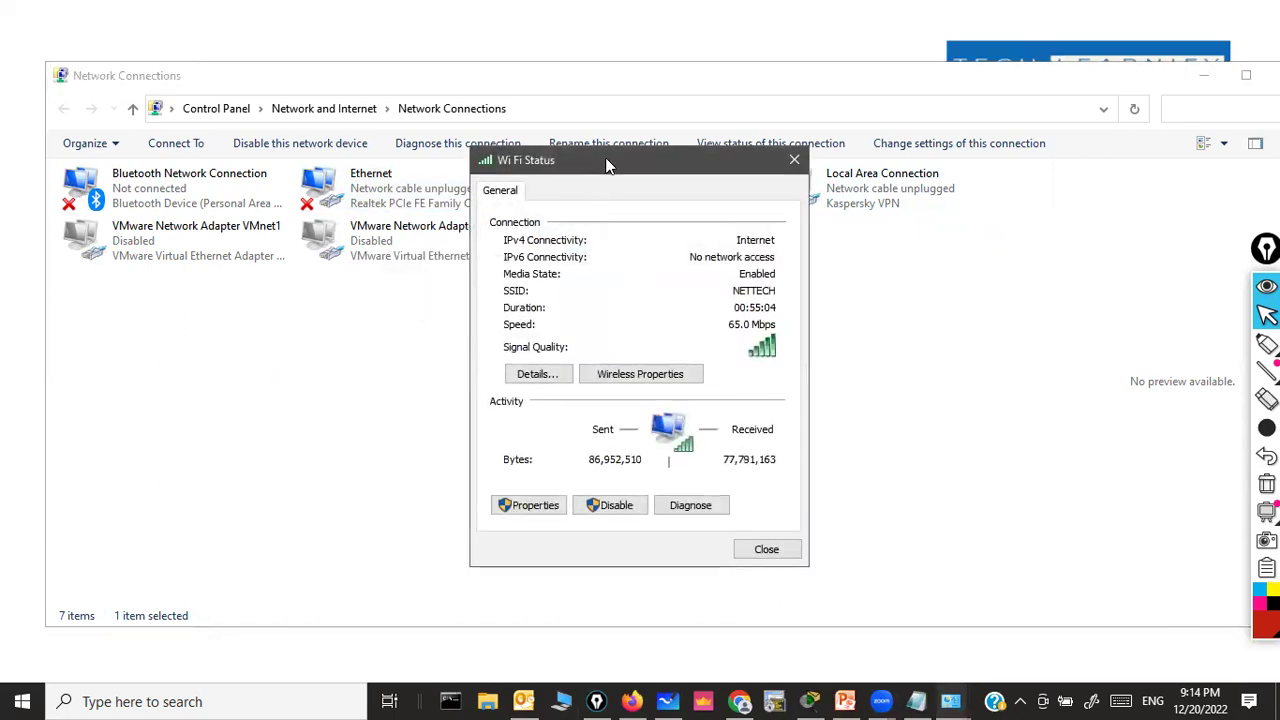
{"action": "left_click_drag", "start_coordinate": [621, 165], "coordinate": [736, 127]}
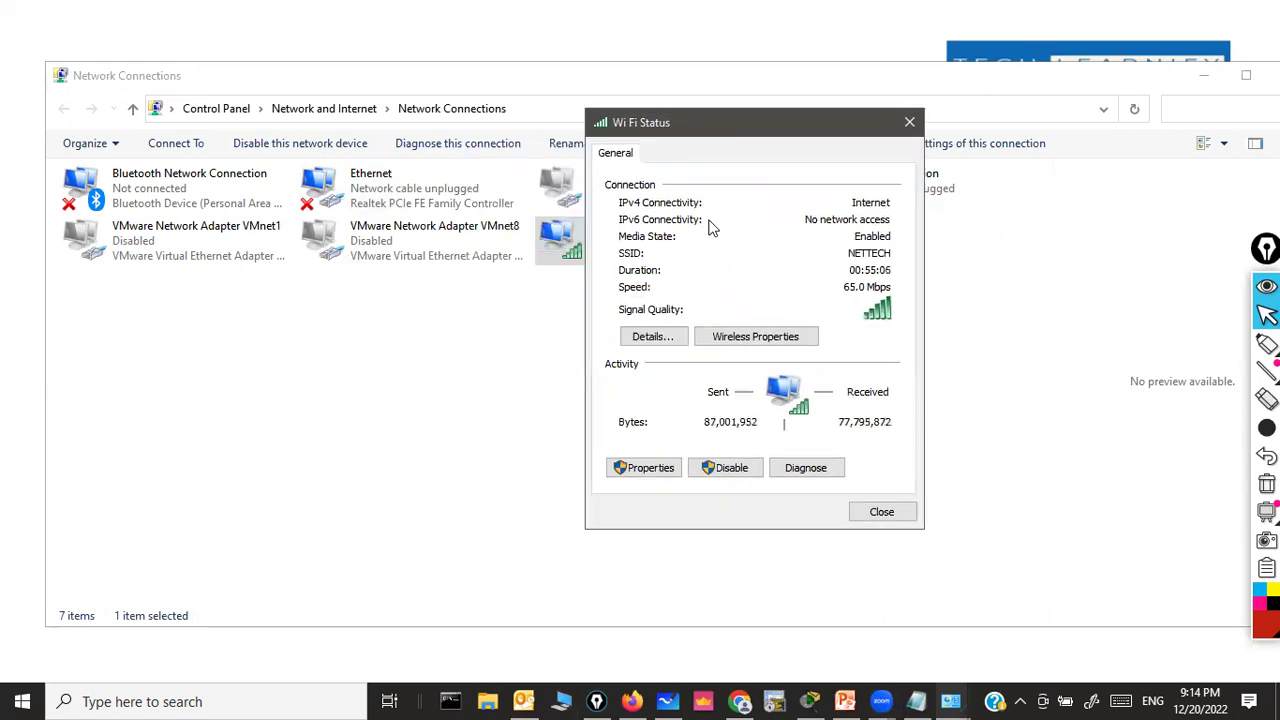
{"action": "left_click", "coordinate": [656, 334]}
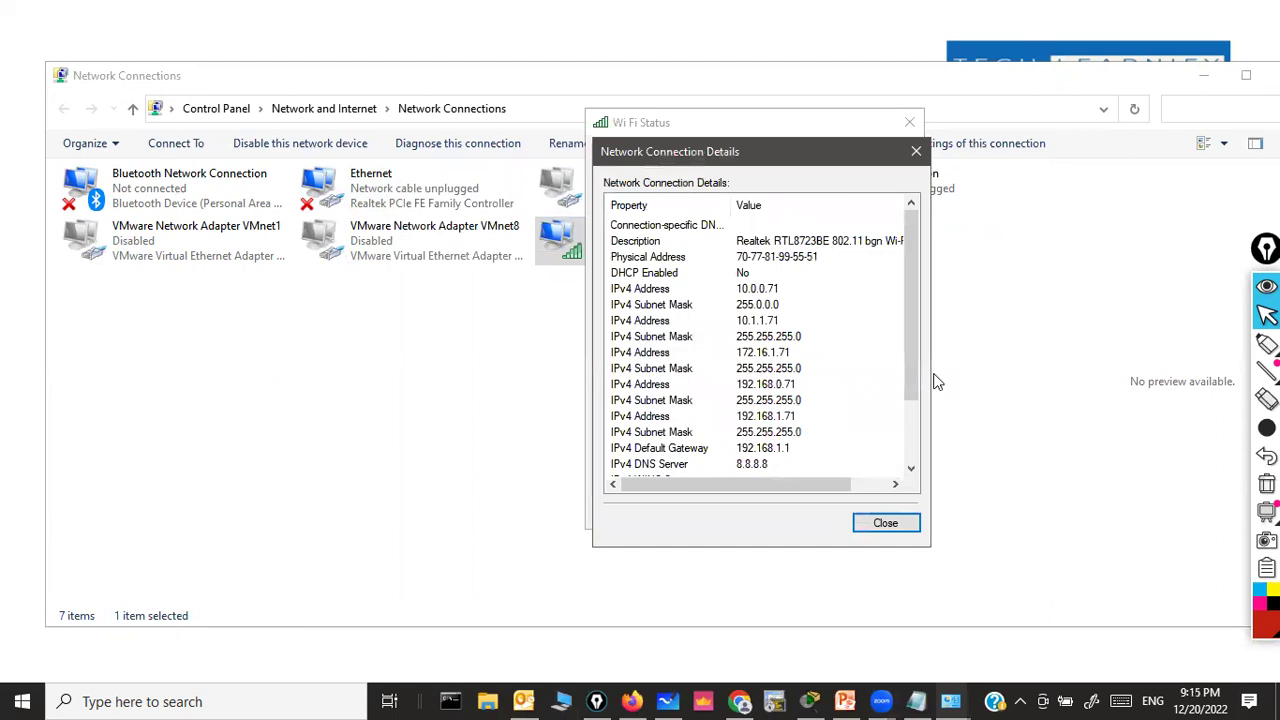
Step: Highlight the Physical Address row in red and handwrite an underlined "NIC" beside the connection details
{"action": "left_click", "coordinate": [1267, 343]}
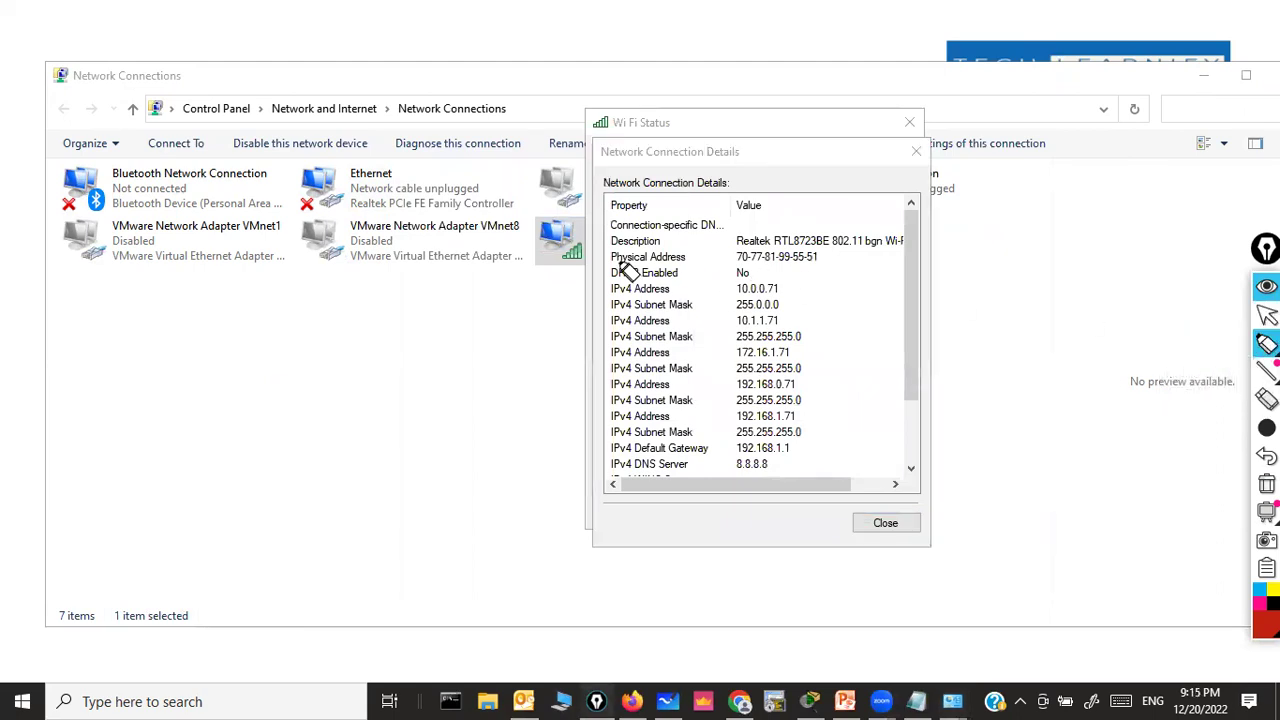
{"action": "left_click_drag", "start_coordinate": [616, 258], "coordinate": [836, 260]}
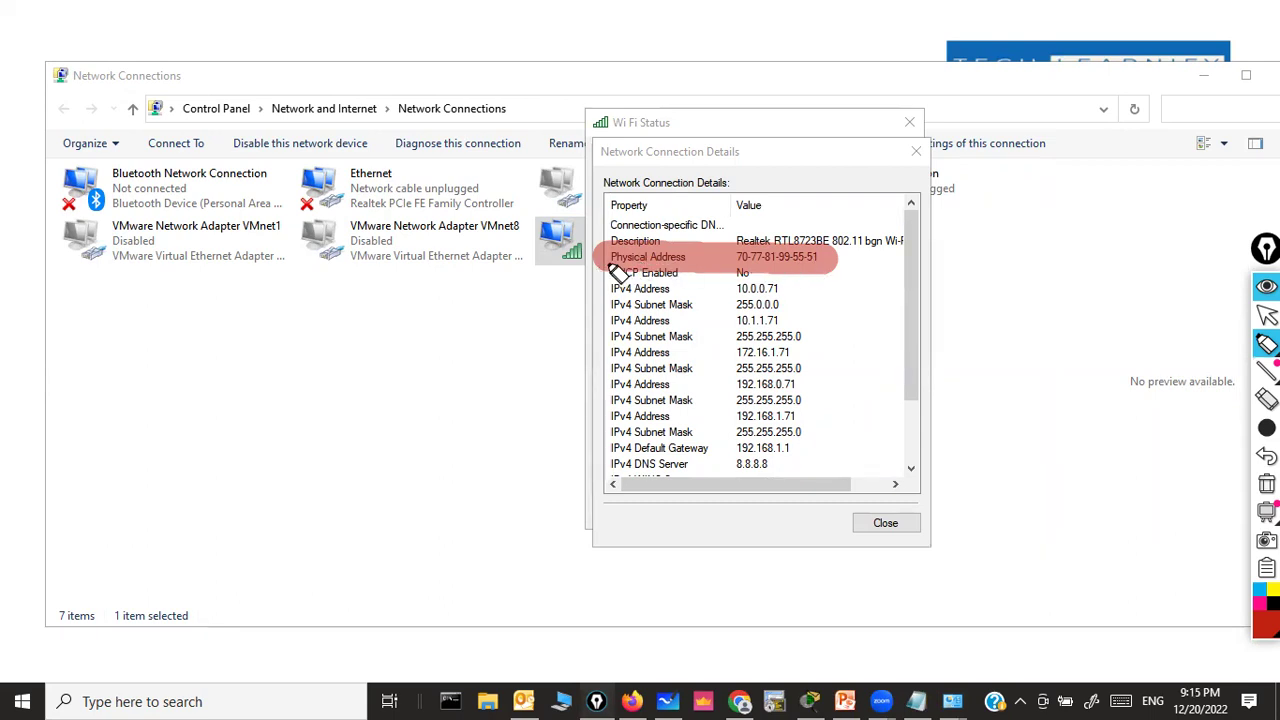
{"action": "mouse_move", "coordinate": [190, 375]}
{"action": "left_mouse_down"}
{"action": "mouse_move", "coordinate": [177, 463]}
{"action": "mouse_move", "coordinate": [329, 391]}
{"action": "mouse_move", "coordinate": [325, 345]}
{"action": "left_mouse_up"}
{"action": "left_click_drag", "start_coordinate": [415, 345], "coordinate": [415, 485]}
{"action": "mouse_move", "coordinate": [538, 335]}
{"action": "left_mouse_down"}
{"action": "mouse_move", "coordinate": [495, 341]}
{"action": "mouse_move", "coordinate": [495, 423]}
{"action": "mouse_move", "coordinate": [535, 428]}
{"action": "left_mouse_up"}
{"action": "left_click_drag", "start_coordinate": [242, 548], "coordinate": [549, 494]}
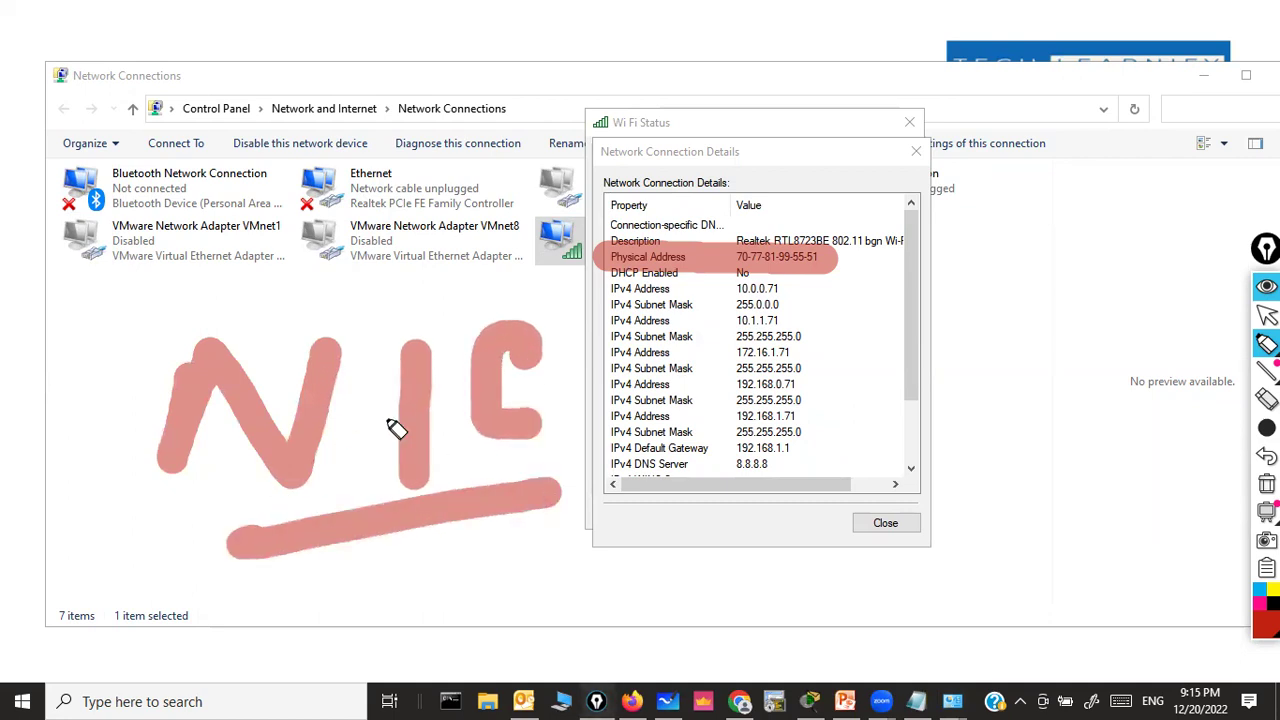
{"action": "left_click_drag", "start_coordinate": [175, 465], "coordinate": [176, 470]}
Step: Add a red tick beside the Physical Address row, clear all annotations and return to the normal cursor
{"action": "mouse_move", "coordinate": [855, 242]}
{"action": "left_mouse_down"}
{"action": "mouse_move", "coordinate": [917, 265]}
{"action": "mouse_move", "coordinate": [1030, 228]}
{"action": "left_mouse_up"}
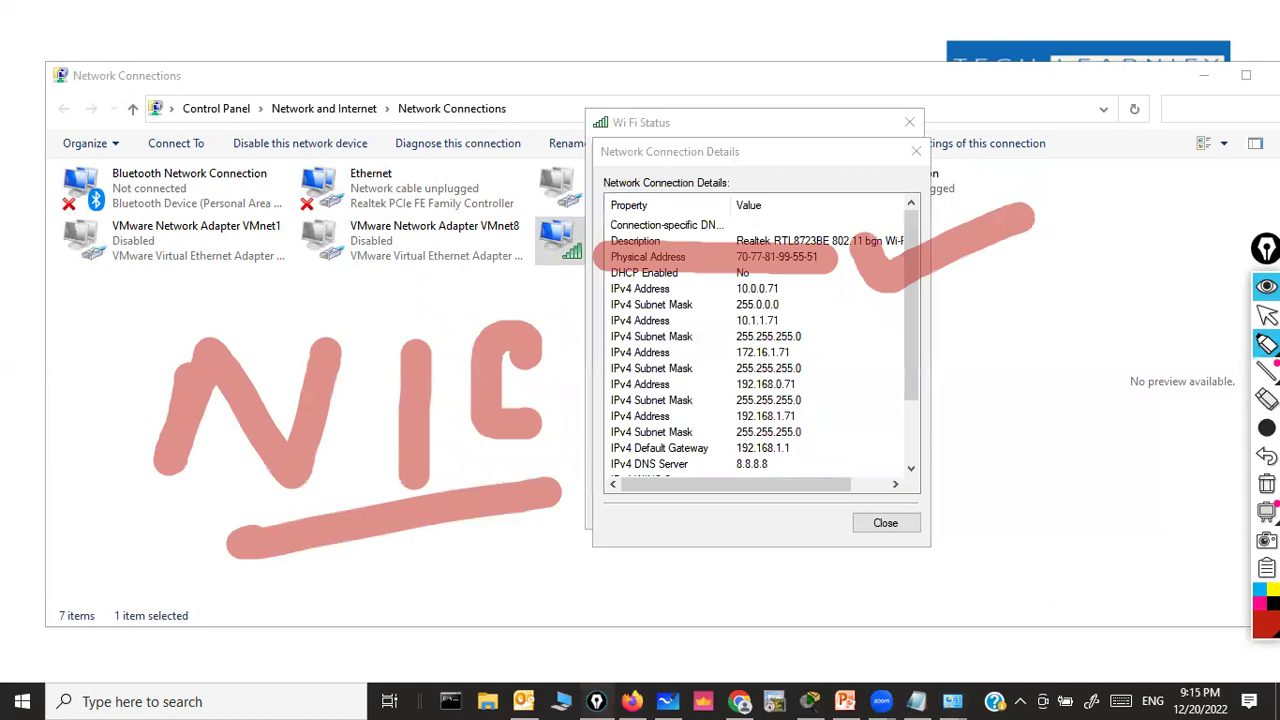
{"action": "left_click", "coordinate": [1267, 483]}
{"action": "left_click", "coordinate": [1267, 315]}
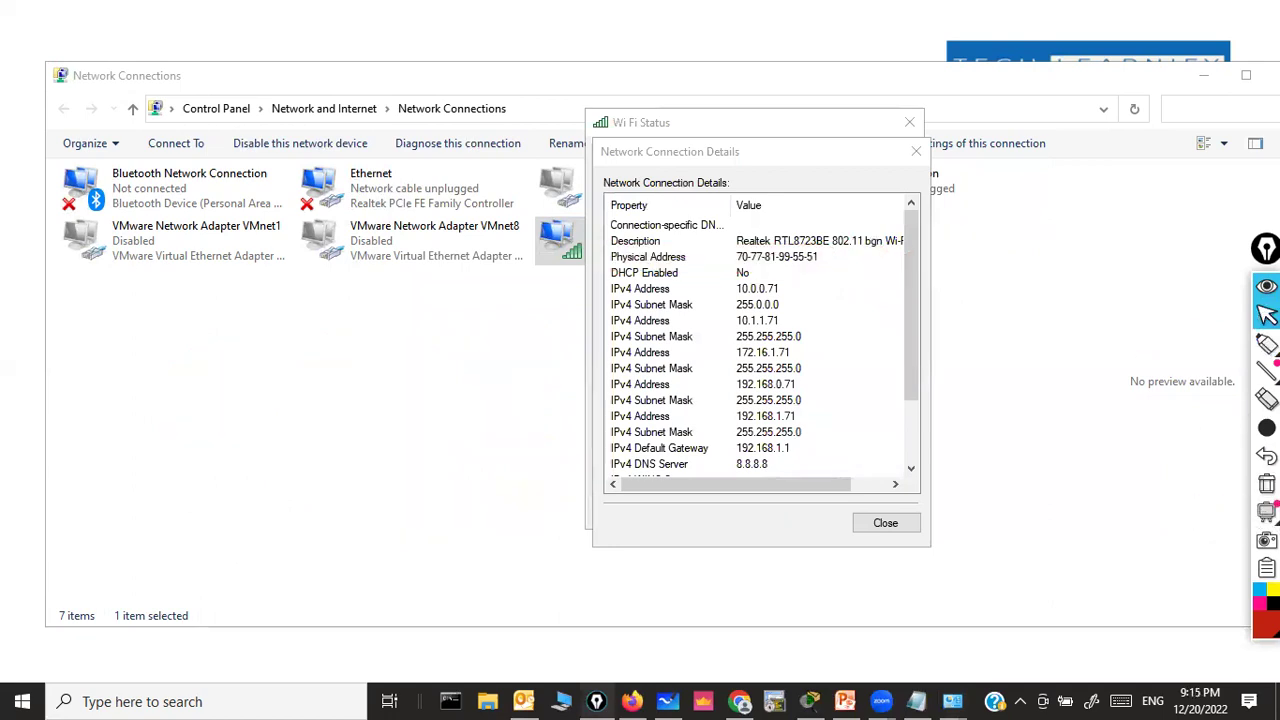
Step: Highlight the full Wi-Fi adapter description and its physical address value in red, and clear the annotation
{"action": "left_click_drag", "start_coordinate": [744, 487], "coordinate": [804, 489]}
{"action": "left_click", "coordinate": [1267, 343]}
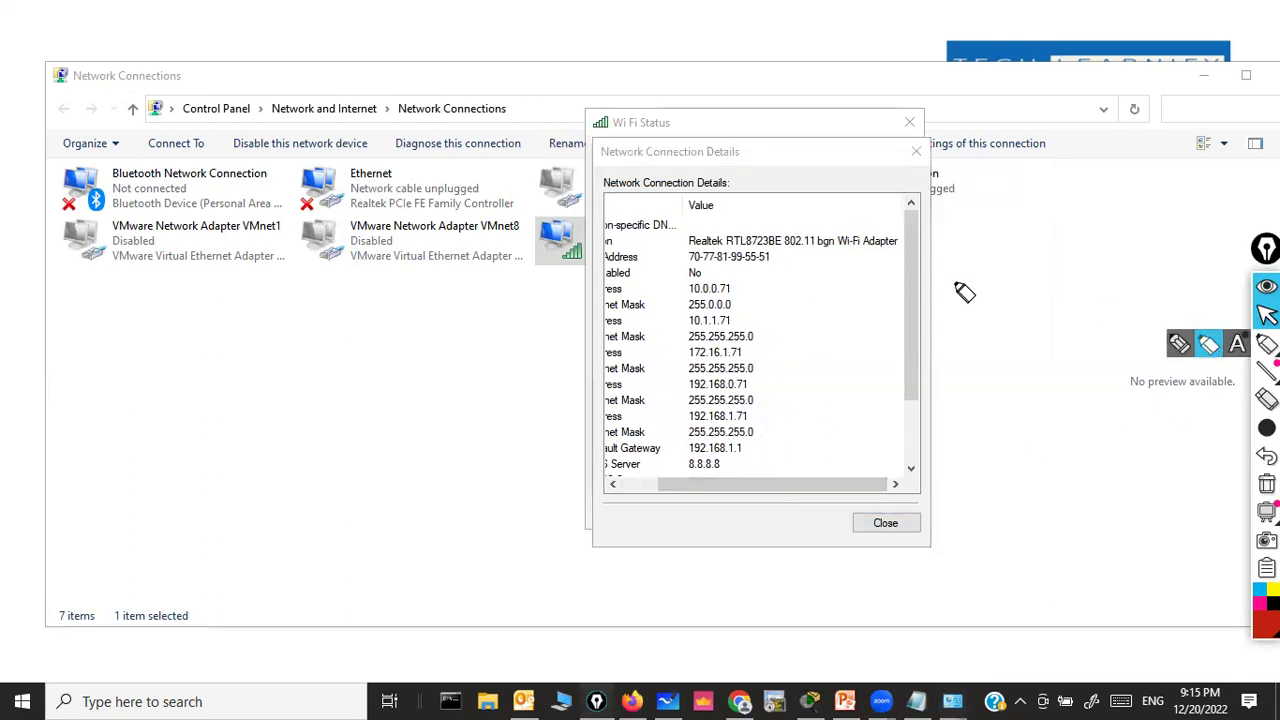
{"action": "mouse_move", "coordinate": [703, 245]}
{"action": "left_mouse_down"}
{"action": "mouse_move", "coordinate": [887, 245]}
{"action": "mouse_move", "coordinate": [682, 241]}
{"action": "mouse_move", "coordinate": [888, 241]}
{"action": "mouse_move", "coordinate": [684, 258]}
{"action": "mouse_move", "coordinate": [684, 238]}
{"action": "mouse_move", "coordinate": [885, 251]}
{"action": "mouse_move", "coordinate": [872, 270]}
{"action": "mouse_move", "coordinate": [732, 256]}
{"action": "left_mouse_up"}
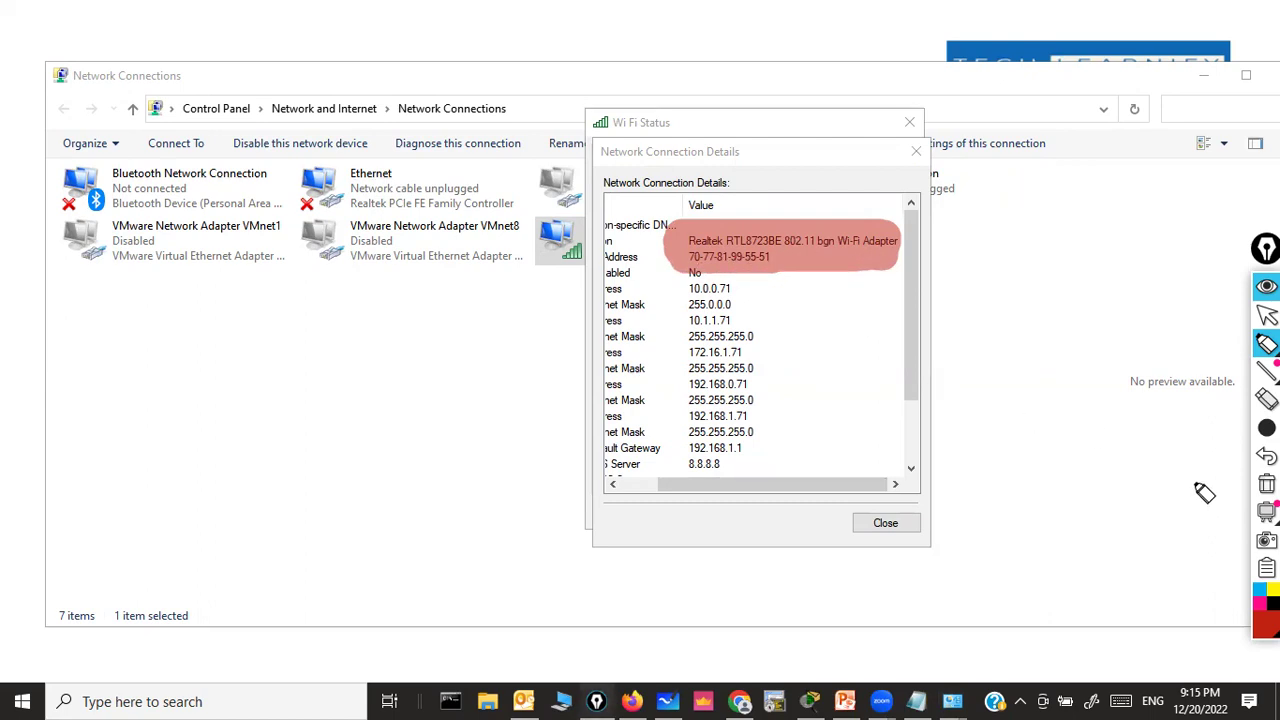
{"action": "left_click", "coordinate": [1267, 484]}
{"action": "left_click", "coordinate": [1267, 314]}
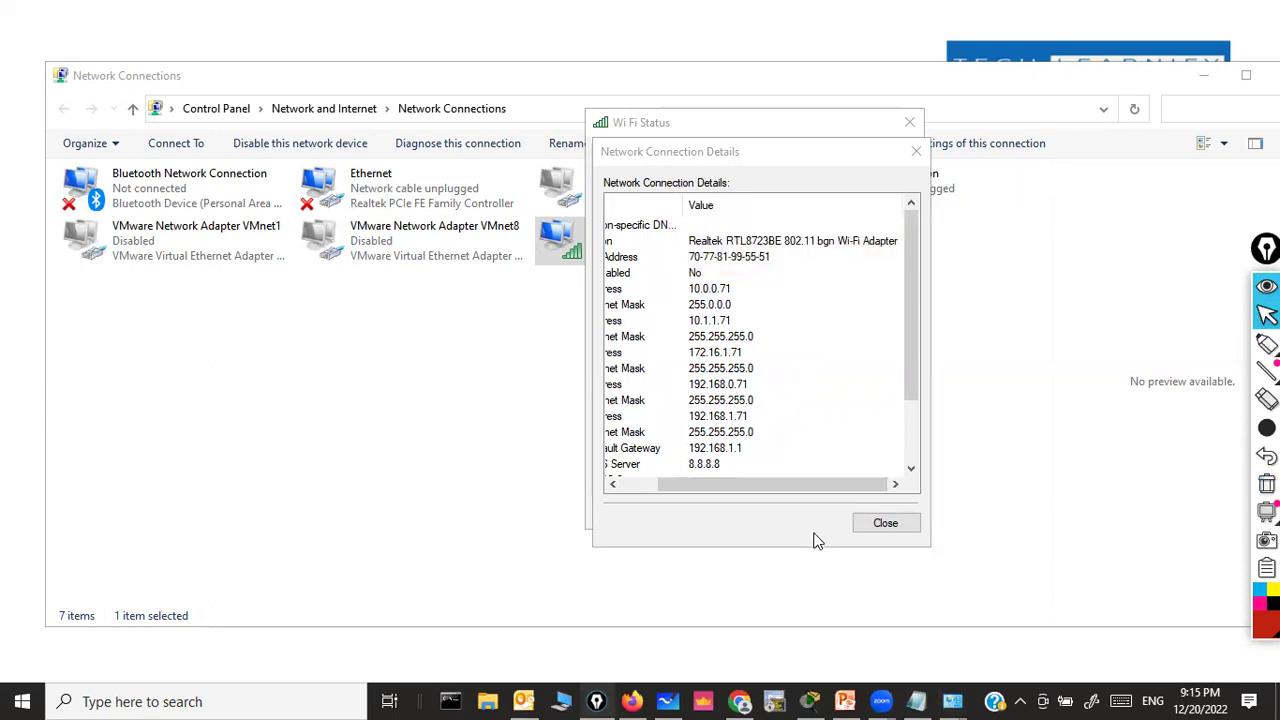
Step: Close the connection details and handwrite "Physical Address OR MAC ⇒ Media Access Control" in the thinnest red pen, underlining Physical and MAC
{"action": "left_click", "coordinate": [877, 527]}
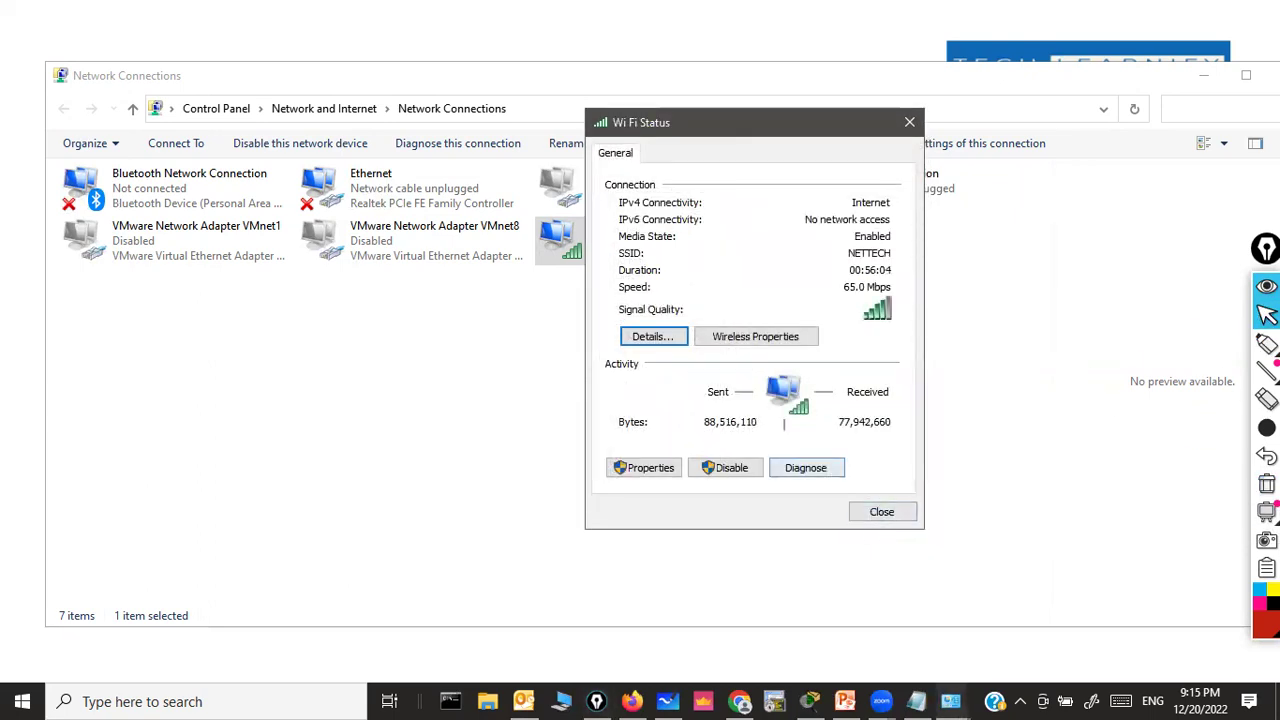
{"action": "left_click", "coordinate": [1267, 343]}
{"action": "left_click", "coordinate": [1267, 427]}
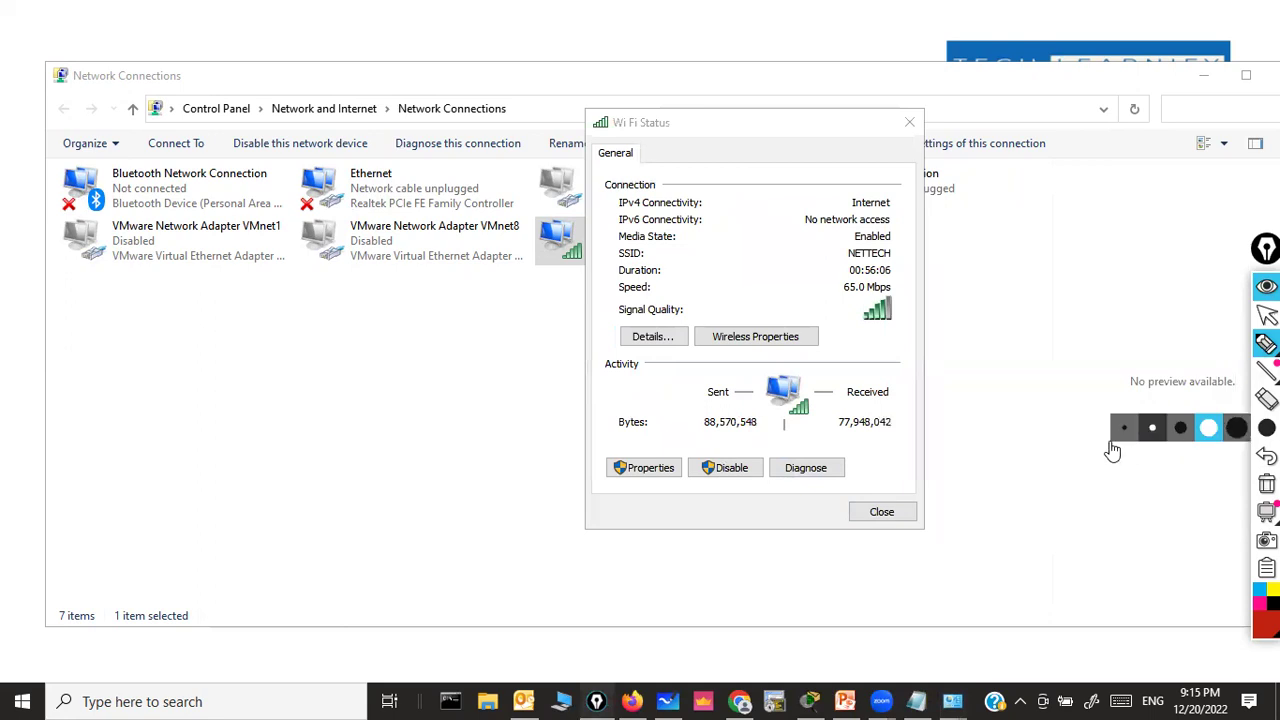
{"action": "left_click", "coordinate": [1127, 428]}
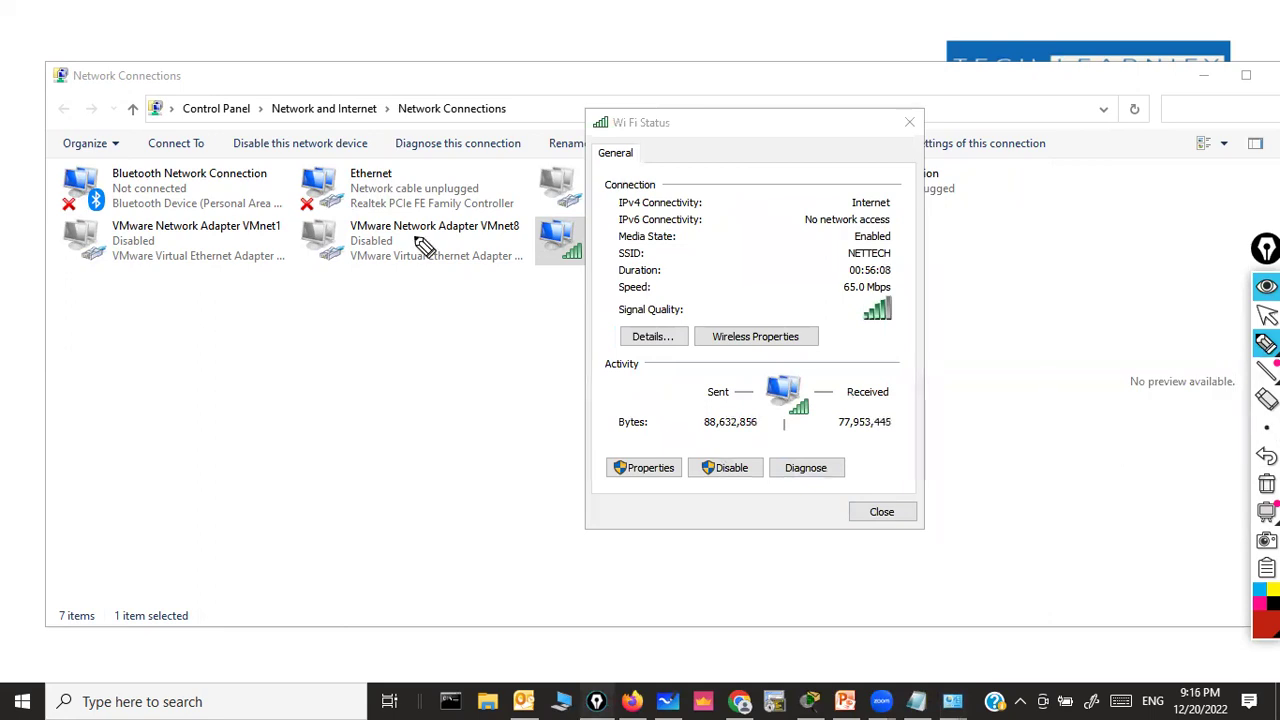
{"action": "mouse_move", "coordinate": [171, 340]}
{"action": "left_mouse_down"}
{"action": "mouse_move", "coordinate": [192, 299]}
{"action": "mouse_move", "coordinate": [246, 303]}
{"action": "mouse_move", "coordinate": [246, 328]}
{"action": "mouse_move", "coordinate": [276, 312]}
{"action": "mouse_move", "coordinate": [299, 340]}
{"action": "mouse_move", "coordinate": [314, 307]}
{"action": "mouse_move", "coordinate": [422, 321]}
{"action": "mouse_move", "coordinate": [361, 382]}
{"action": "mouse_move", "coordinate": [416, 358]}
{"action": "mouse_move", "coordinate": [429, 376]}
{"action": "mouse_move", "coordinate": [459, 376]}
{"action": "mouse_move", "coordinate": [375, 420]}
{"action": "mouse_move", "coordinate": [416, 415]}
{"action": "mouse_move", "coordinate": [492, 452]}
{"action": "left_mouse_up"}
{"action": "mouse_move", "coordinate": [210, 520]}
{"action": "left_mouse_down"}
{"action": "mouse_move", "coordinate": [177, 505]}
{"action": "mouse_move", "coordinate": [240, 523]}
{"action": "mouse_move", "coordinate": [349, 519]}
{"action": "mouse_move", "coordinate": [346, 531]}
{"action": "mouse_move", "coordinate": [374, 520]}
{"action": "mouse_move", "coordinate": [400, 537]}
{"action": "mouse_move", "coordinate": [509, 529]}
{"action": "mouse_move", "coordinate": [420, 566]}
{"action": "mouse_move", "coordinate": [466, 578]}
{"action": "mouse_move", "coordinate": [512, 556]}
{"action": "left_mouse_up"}
{"action": "mouse_move", "coordinate": [420, 590]}
{"action": "left_mouse_down"}
{"action": "mouse_move", "coordinate": [488, 610]}
{"action": "mouse_move", "coordinate": [517, 603]}
{"action": "mouse_move", "coordinate": [489, 594]}
{"action": "mouse_move", "coordinate": [501, 619]}
{"action": "left_mouse_up"}
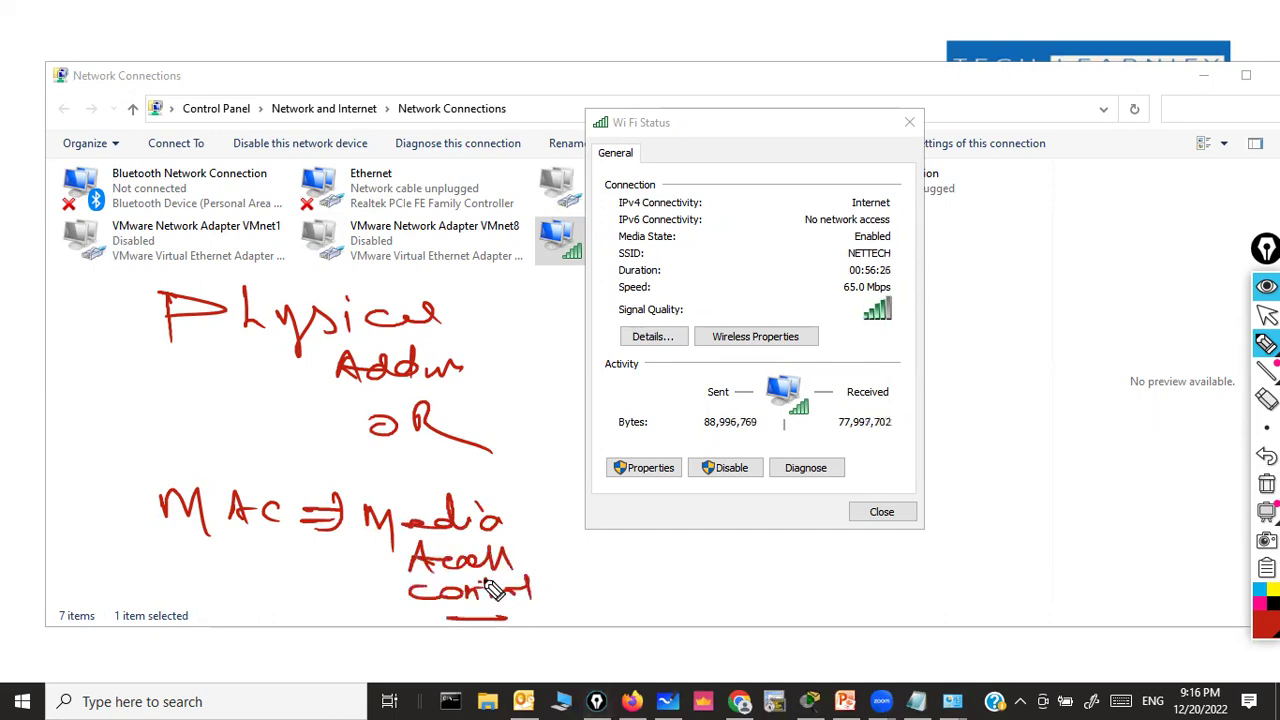
{"action": "mouse_move", "coordinate": [184, 541]}
{"action": "left_mouse_down"}
{"action": "mouse_move", "coordinate": [280, 549]}
{"action": "mouse_move", "coordinate": [220, 566]}
{"action": "left_mouse_up"}
{"action": "mouse_move", "coordinate": [268, 346]}
{"action": "left_mouse_down"}
{"action": "mouse_move", "coordinate": [205, 348]}
{"action": "mouse_move", "coordinate": [380, 345]}
{"action": "mouse_move", "coordinate": [278, 358]}
{"action": "left_mouse_up"}
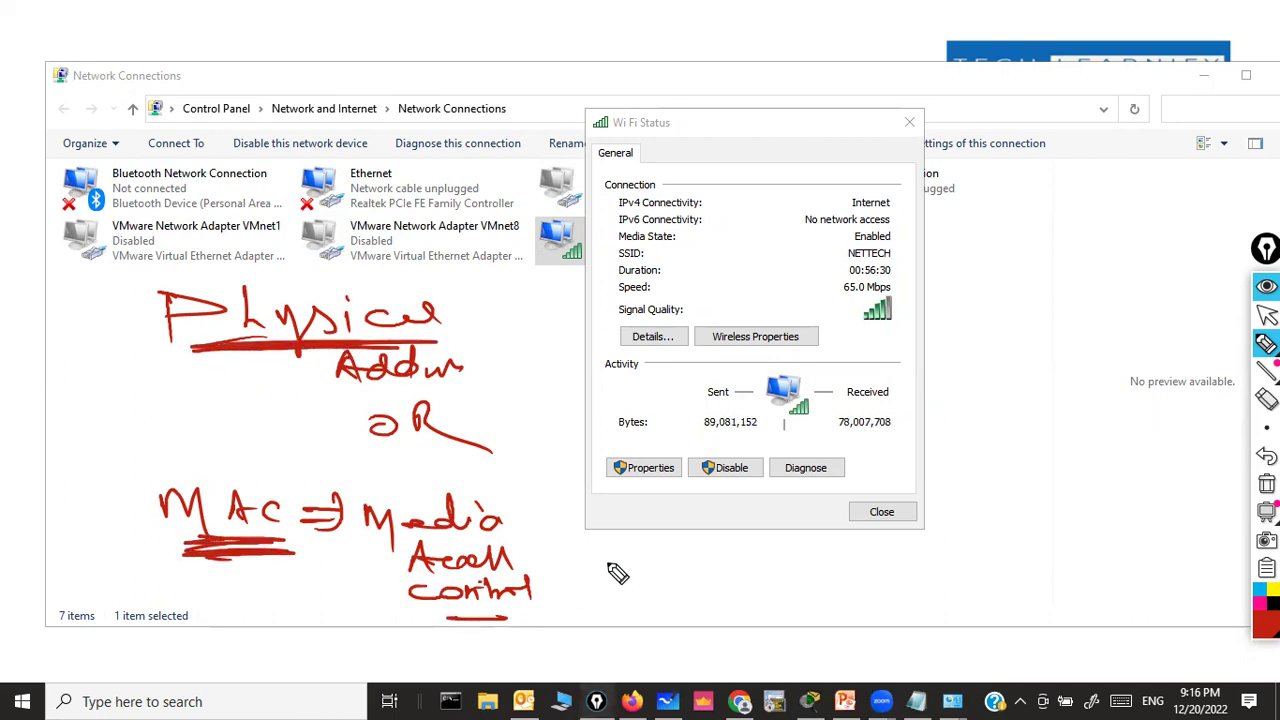
Step: Bracket the handwritten address terms and add an arrow to the handwritten note "Pre-Assigned by Vendor"
{"action": "mouse_move", "coordinate": [622, 340]}
{"action": "left_mouse_down"}
{"action": "mouse_move", "coordinate": [593, 445]}
{"action": "mouse_move", "coordinate": [615, 598]}
{"action": "left_mouse_up"}
{"action": "left_click_drag", "start_coordinate": [657, 519], "coordinate": [750, 517]}
{"action": "left_click_drag", "start_coordinate": [720, 510], "coordinate": [717, 532]}
{"action": "mouse_move", "coordinate": [786, 490]}
{"action": "left_mouse_down"}
{"action": "mouse_move", "coordinate": [790, 562]}
{"action": "mouse_move", "coordinate": [897, 545]}
{"action": "mouse_move", "coordinate": [960, 589]}
{"action": "mouse_move", "coordinate": [1000, 560]}
{"action": "mouse_move", "coordinate": [1017, 586]}
{"action": "mouse_move", "coordinate": [946, 560]}
{"action": "left_mouse_up"}
{"action": "mouse_move", "coordinate": [832, 588]}
{"action": "left_mouse_down"}
{"action": "mouse_move", "coordinate": [934, 608]}
{"action": "mouse_move", "coordinate": [966, 604]}
{"action": "mouse_move", "coordinate": [970, 590]}
{"action": "mouse_move", "coordinate": [987, 604]}
{"action": "mouse_move", "coordinate": [836, 610]}
{"action": "left_mouse_up"}
Step: Sketch a small rounded shape with underlining strokes and an outgoing arrow over the upper part of the Wi-Fi status dialog
{"action": "mouse_move", "coordinate": [738, 110]}
{"action": "left_mouse_down"}
{"action": "mouse_move", "coordinate": [740, 194]}
{"action": "mouse_move", "coordinate": [736, 184]}
{"action": "mouse_move", "coordinate": [800, 150]}
{"action": "mouse_move", "coordinate": [775, 150]}
{"action": "mouse_move", "coordinate": [798, 152]}
{"action": "left_mouse_up"}
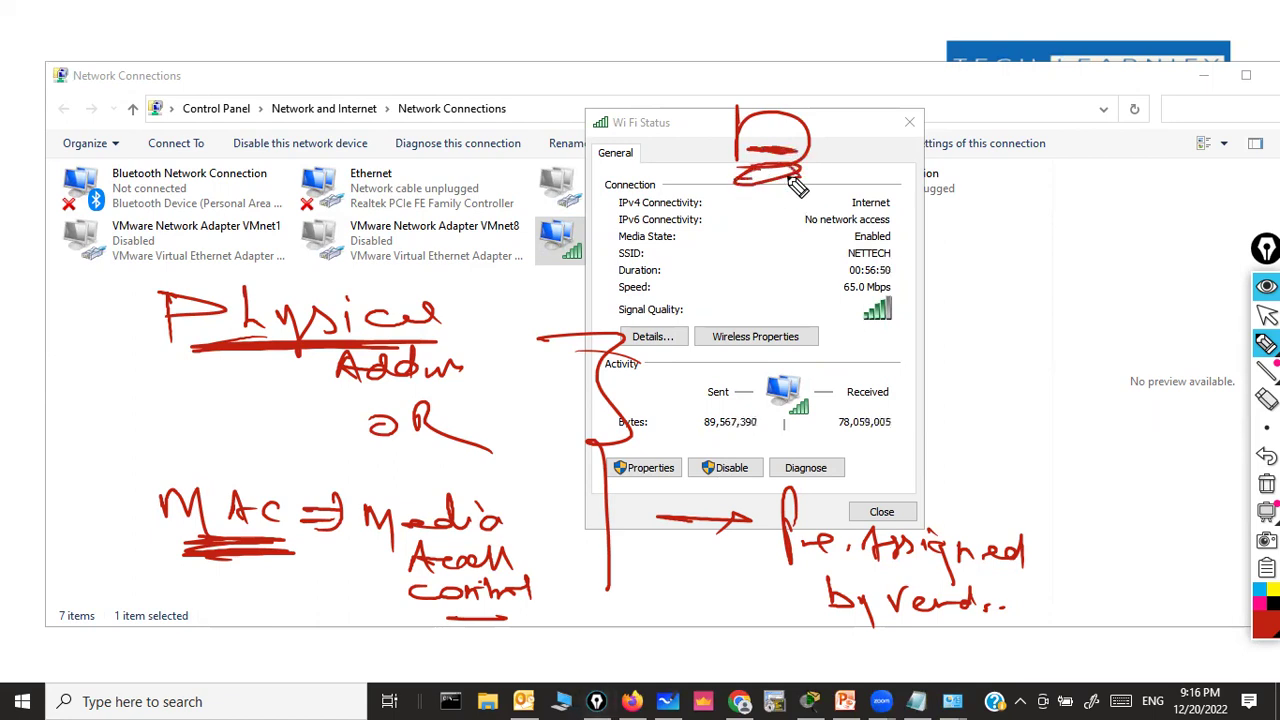
{"action": "left_click_drag", "start_coordinate": [806, 130], "coordinate": [885, 126]}
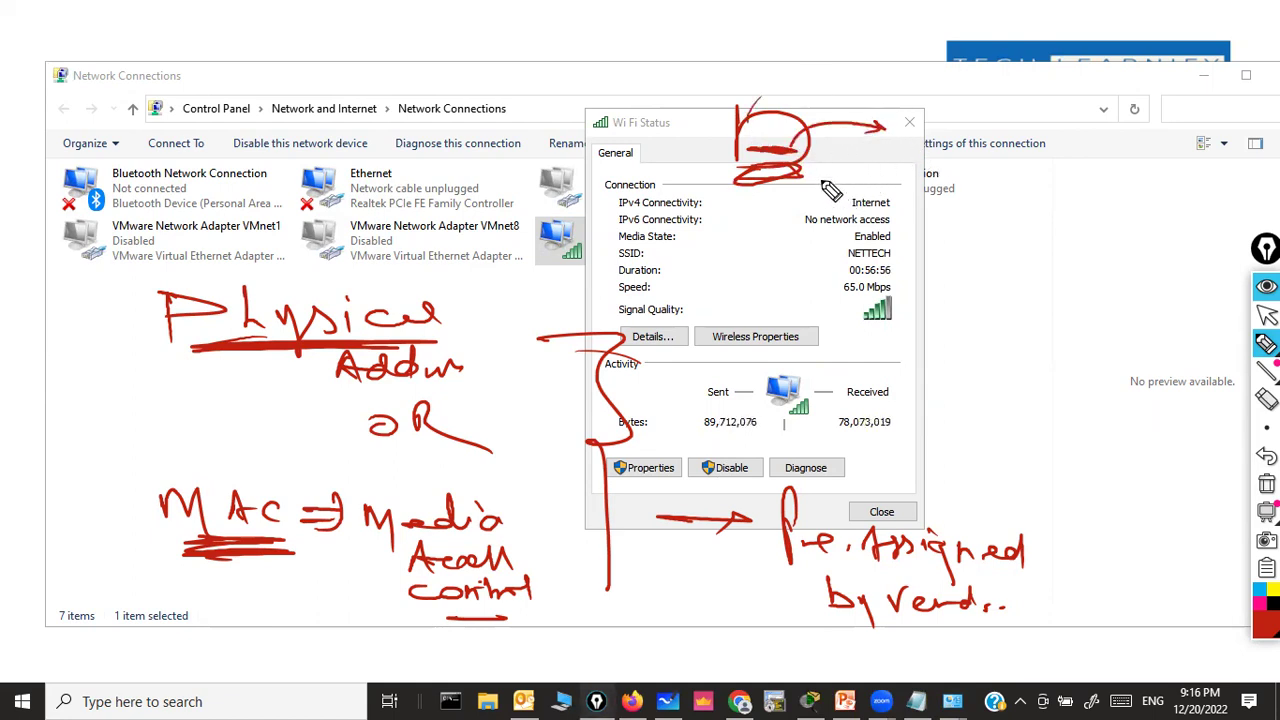
{"action": "left_click_drag", "start_coordinate": [760, 152], "coordinate": [752, 150]}
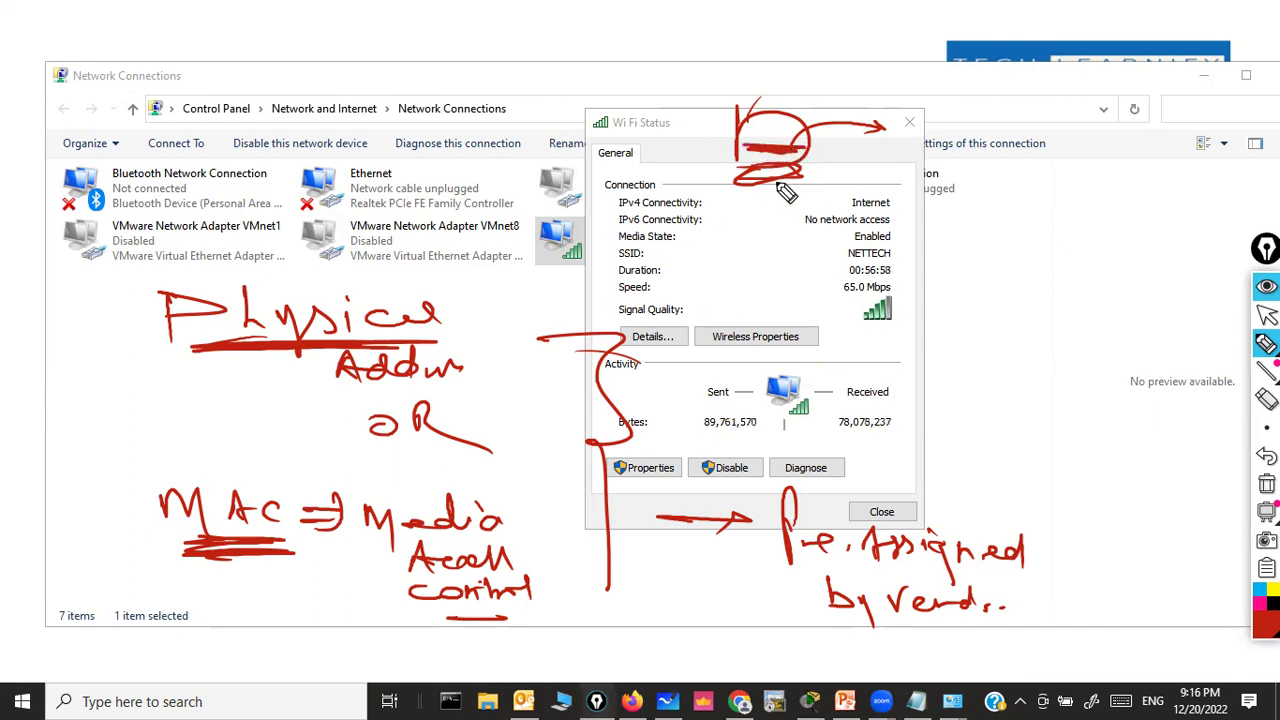
Step: Tick the handwritten Physical and MAC terms, and add "OR Hardware Address" below them
{"action": "left_click_drag", "start_coordinate": [65, 300], "coordinate": [218, 262]}
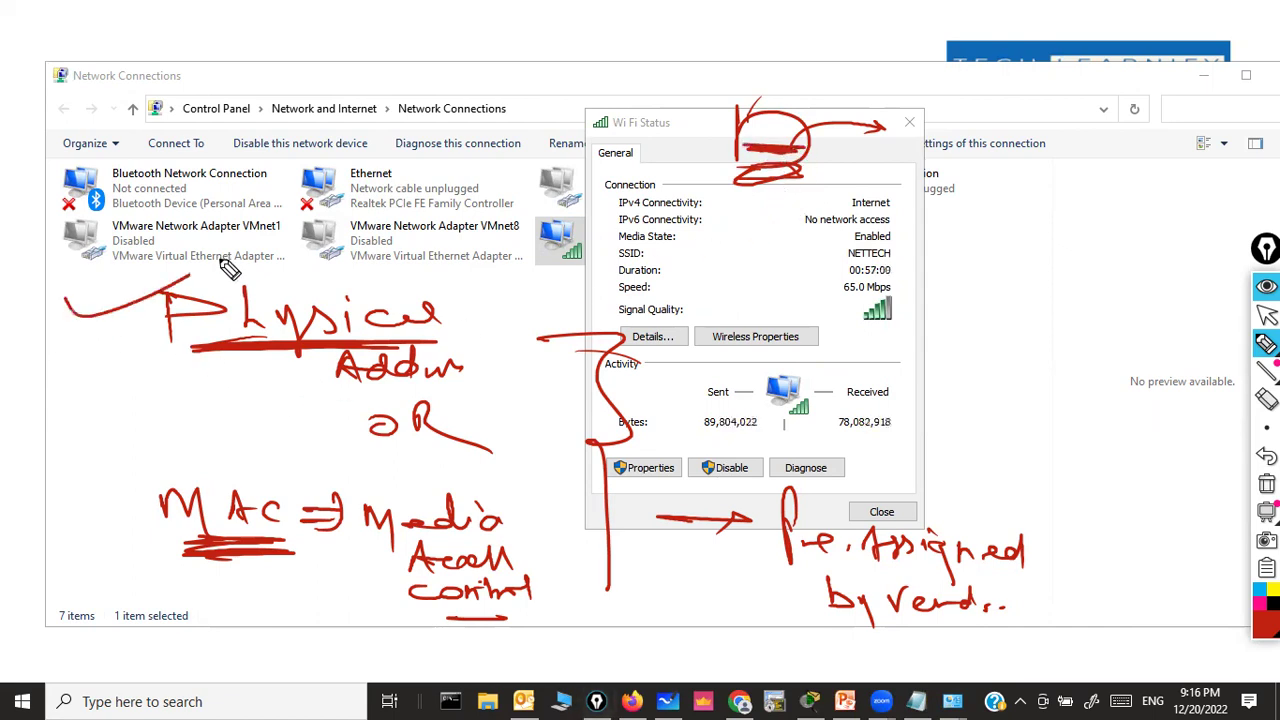
{"action": "left_click_drag", "start_coordinate": [52, 490], "coordinate": [178, 455]}
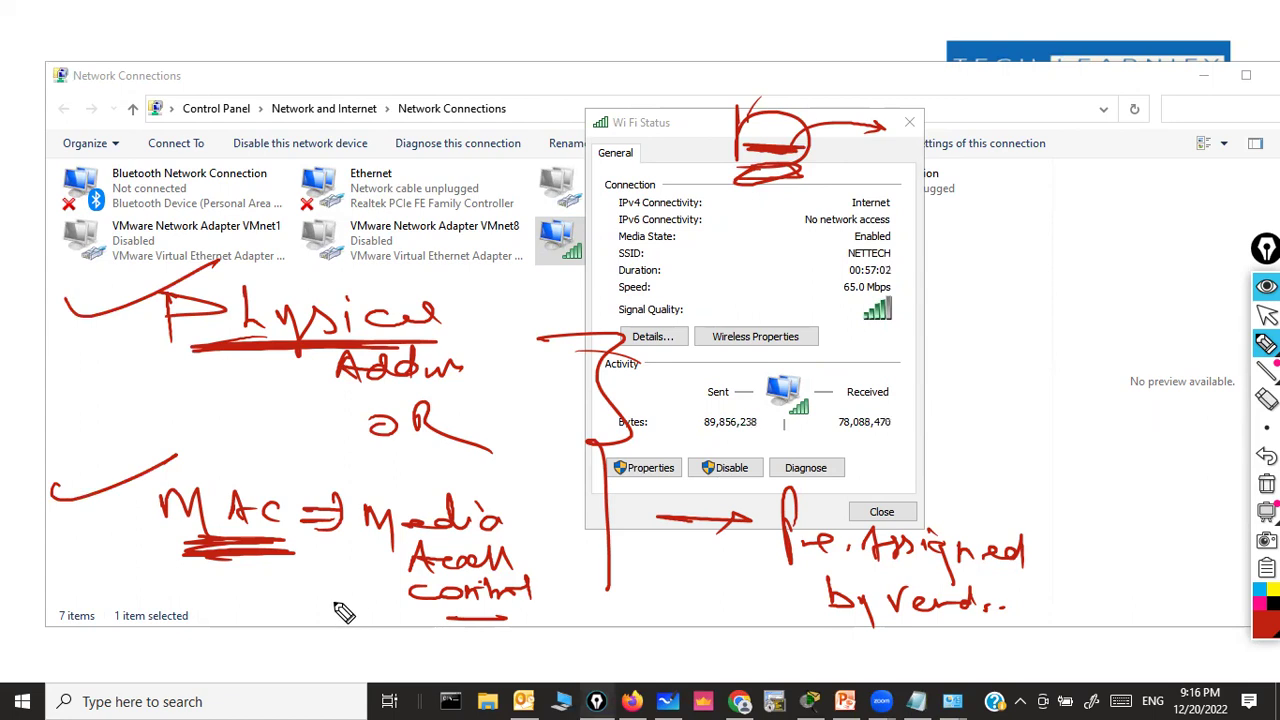
{"action": "left_click_drag", "start_coordinate": [345, 578], "coordinate": [388, 603]}
{"action": "mouse_move", "coordinate": [185, 614]}
{"action": "left_mouse_down"}
{"action": "mouse_move", "coordinate": [194, 659]}
{"action": "mouse_move", "coordinate": [209, 636]}
{"action": "mouse_move", "coordinate": [213, 647]}
{"action": "mouse_move", "coordinate": [263, 630]}
{"action": "mouse_move", "coordinate": [296, 651]}
{"action": "mouse_move", "coordinate": [319, 638]}
{"action": "mouse_move", "coordinate": [311, 647]}
{"action": "mouse_move", "coordinate": [382, 647]}
{"action": "mouse_move", "coordinate": [397, 630]}
{"action": "mouse_move", "coordinate": [415, 651]}
{"action": "mouse_move", "coordinate": [466, 640]}
{"action": "left_mouse_up"}
Step: Draw double arrows pointing to the handwritten Physical, MAC and Hardware Address terms
{"action": "left_click_drag", "start_coordinate": [56, 334], "coordinate": [127, 330]}
{"action": "left_click_drag", "start_coordinate": [62, 511], "coordinate": [116, 510]}
{"action": "left_click_drag", "start_coordinate": [92, 644], "coordinate": [134, 650]}
{"action": "left_click_drag", "start_coordinate": [64, 521], "coordinate": [110, 522]}
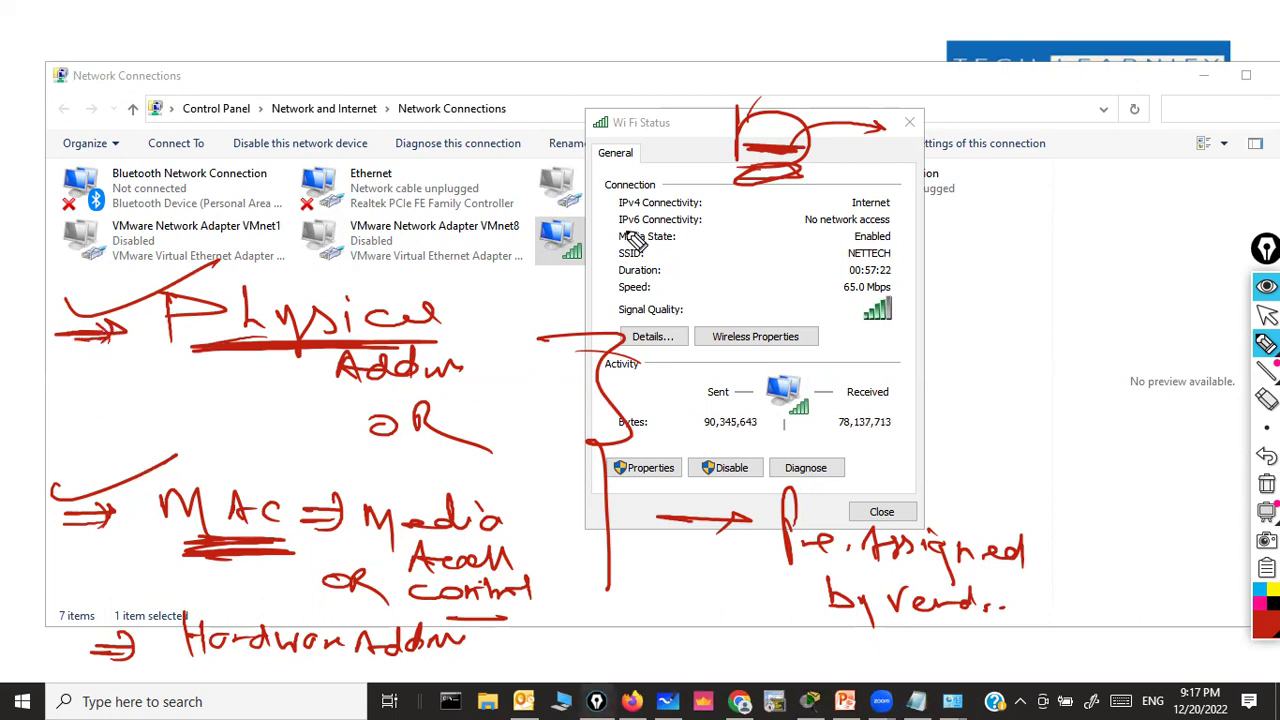
Step: Write "NIC" beside the sketched shape's arrow, underline and circle it, and draw a curve linking it to the shape
{"action": "mouse_move", "coordinate": [780, 148]}
{"action": "left_mouse_down"}
{"action": "mouse_move", "coordinate": [758, 148]}
{"action": "mouse_move", "coordinate": [785, 165]}
{"action": "mouse_move", "coordinate": [765, 150]}
{"action": "left_mouse_up"}
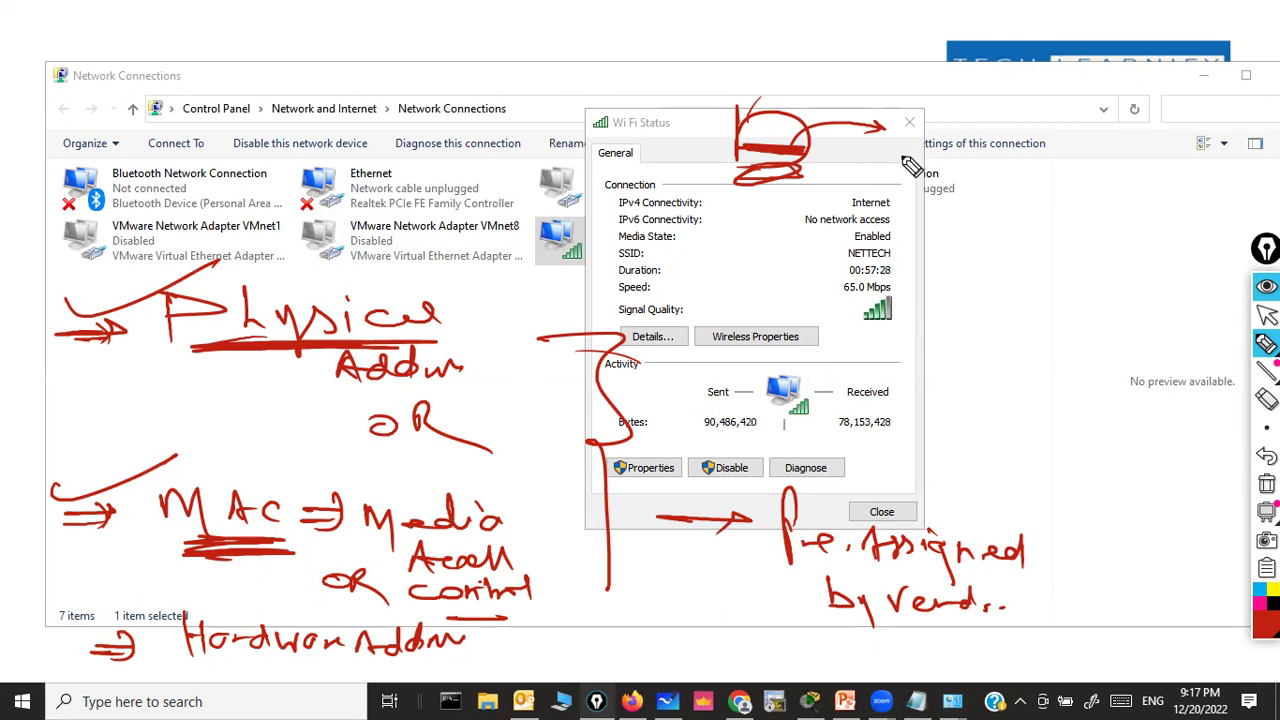
{"action": "mouse_move", "coordinate": [894, 177]}
{"action": "left_mouse_down"}
{"action": "mouse_move", "coordinate": [922, 188]}
{"action": "mouse_move", "coordinate": [957, 185]}
{"action": "left_mouse_up"}
{"action": "left_click_drag", "start_coordinate": [992, 168], "coordinate": [988, 182]}
{"action": "left_click_drag", "start_coordinate": [898, 198], "coordinate": [998, 196]}
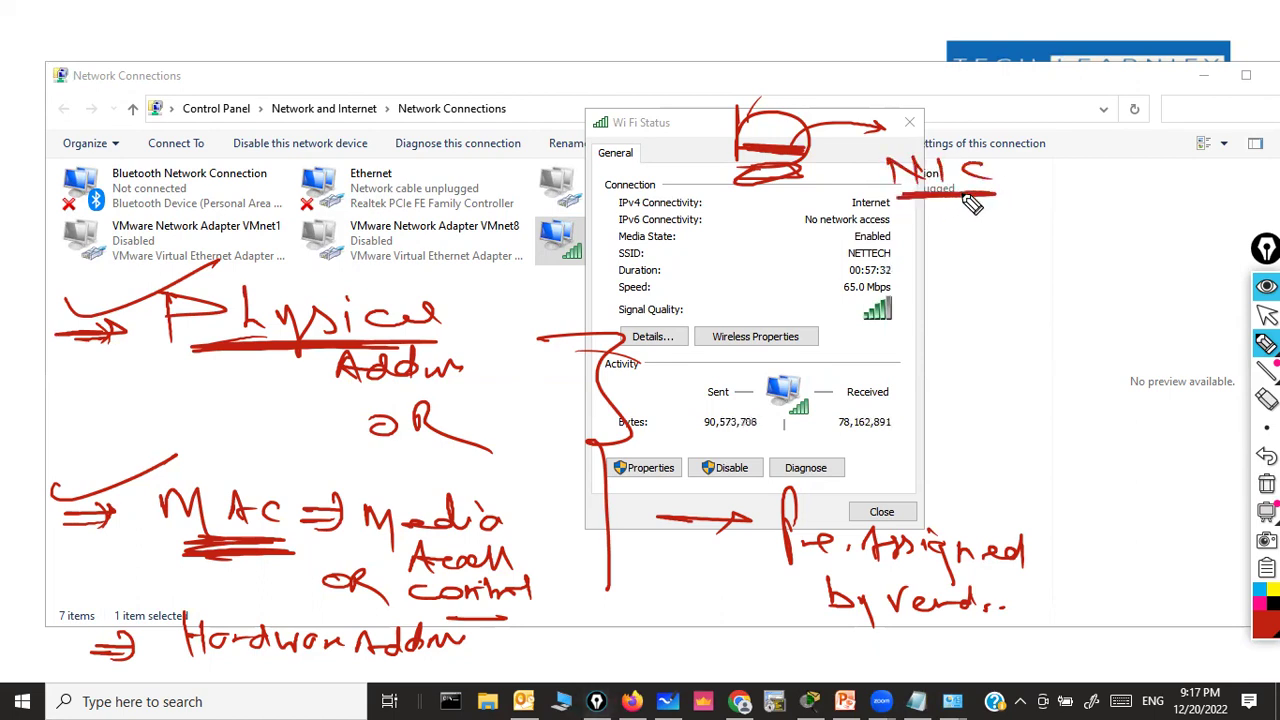
{"action": "left_click_drag", "start_coordinate": [960, 138], "coordinate": [1005, 145]}
{"action": "left_click_drag", "start_coordinate": [878, 150], "coordinate": [803, 180]}
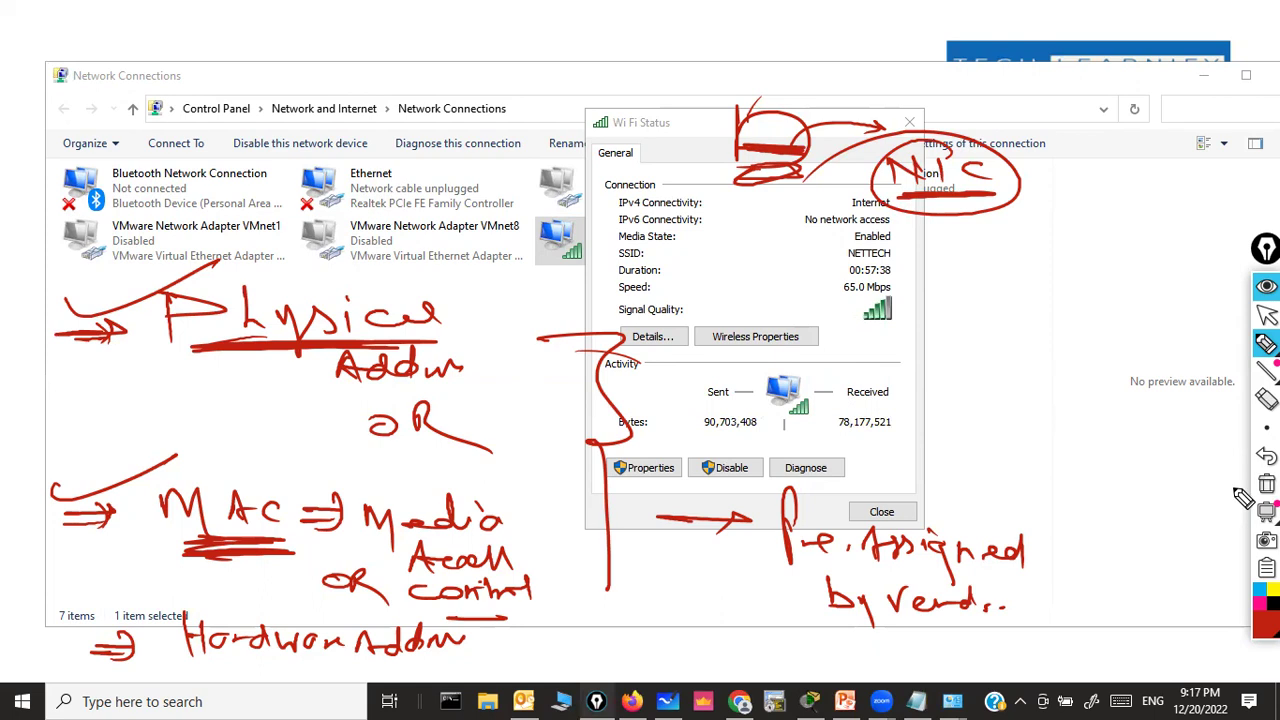
Step: Clear all handwritten annotations and open the connection details of the Wi-Fi adapter
{"action": "left_click", "coordinate": [1266, 484]}
{"action": "left_click", "coordinate": [1267, 314]}
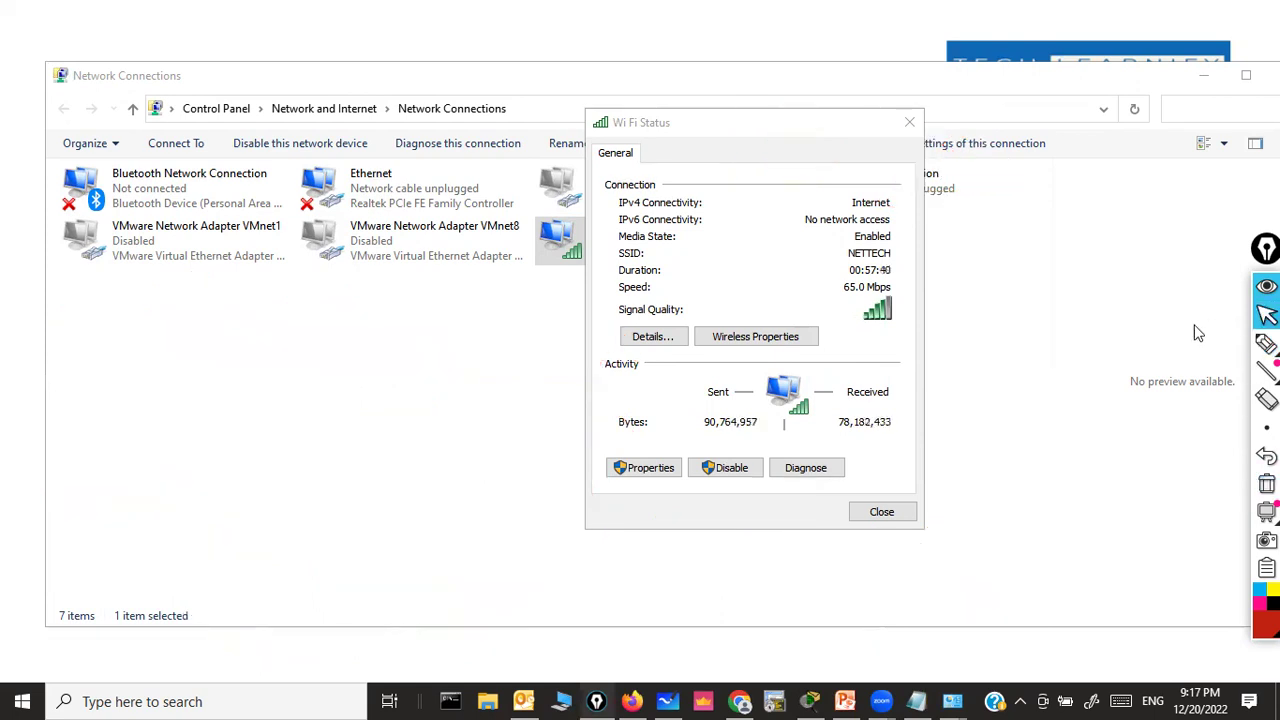
{"action": "left_click", "coordinate": [652, 336]}
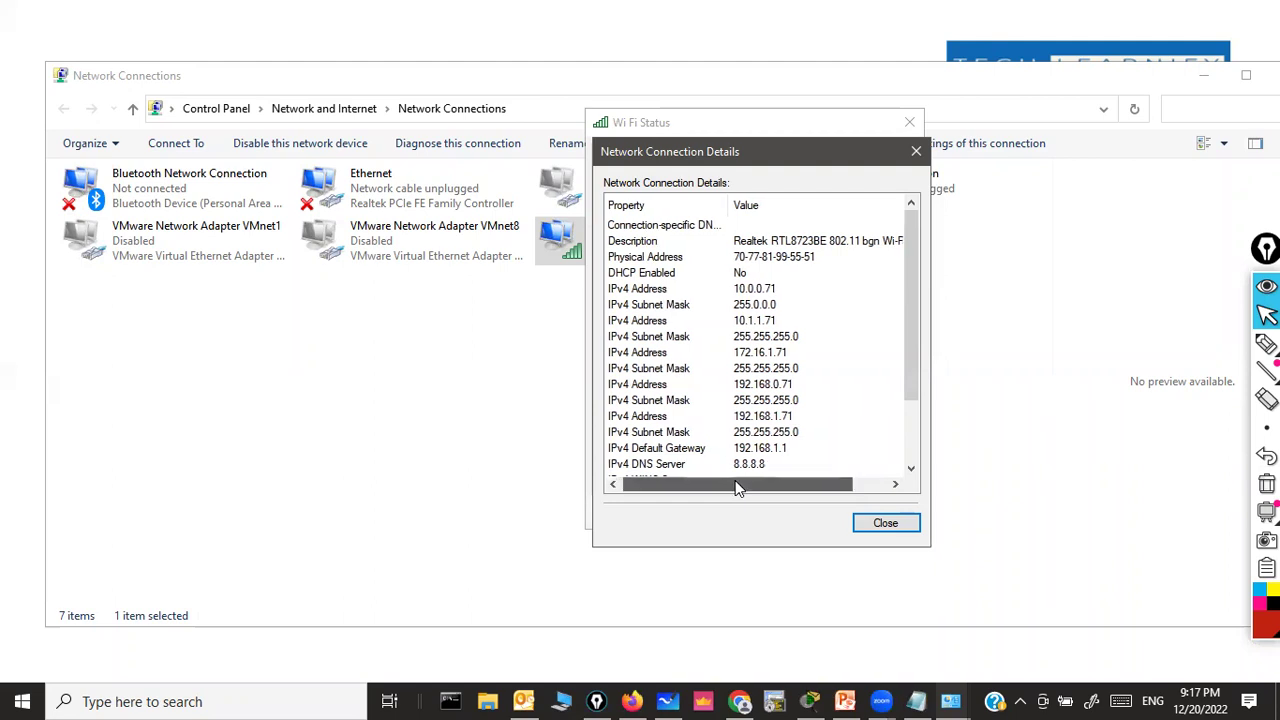
Step: Mark the Physical Address value in the Wi-Fi connection details with the highlighter, and clear the mark
{"action": "mouse_move", "coordinate": [1266, 343]}
{"action": "left_click", "coordinate": [1180, 344]}
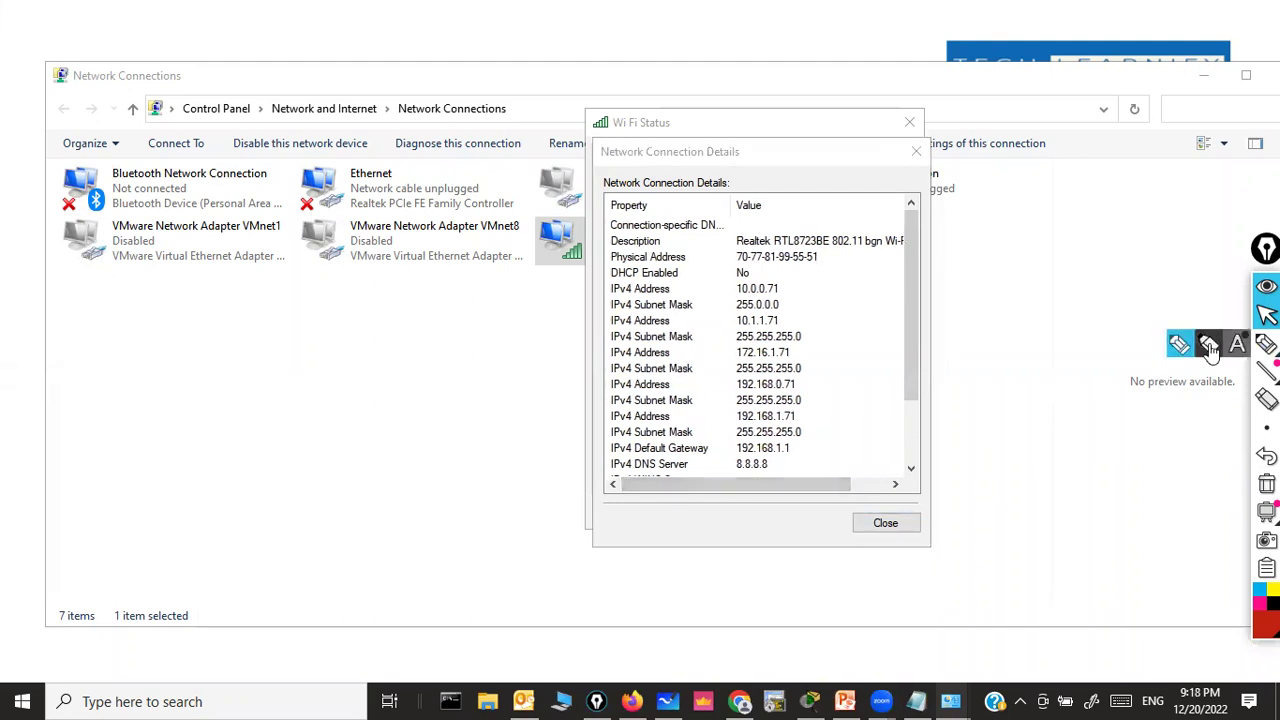
{"action": "left_click_drag", "start_coordinate": [765, 258], "coordinate": [818, 257]}
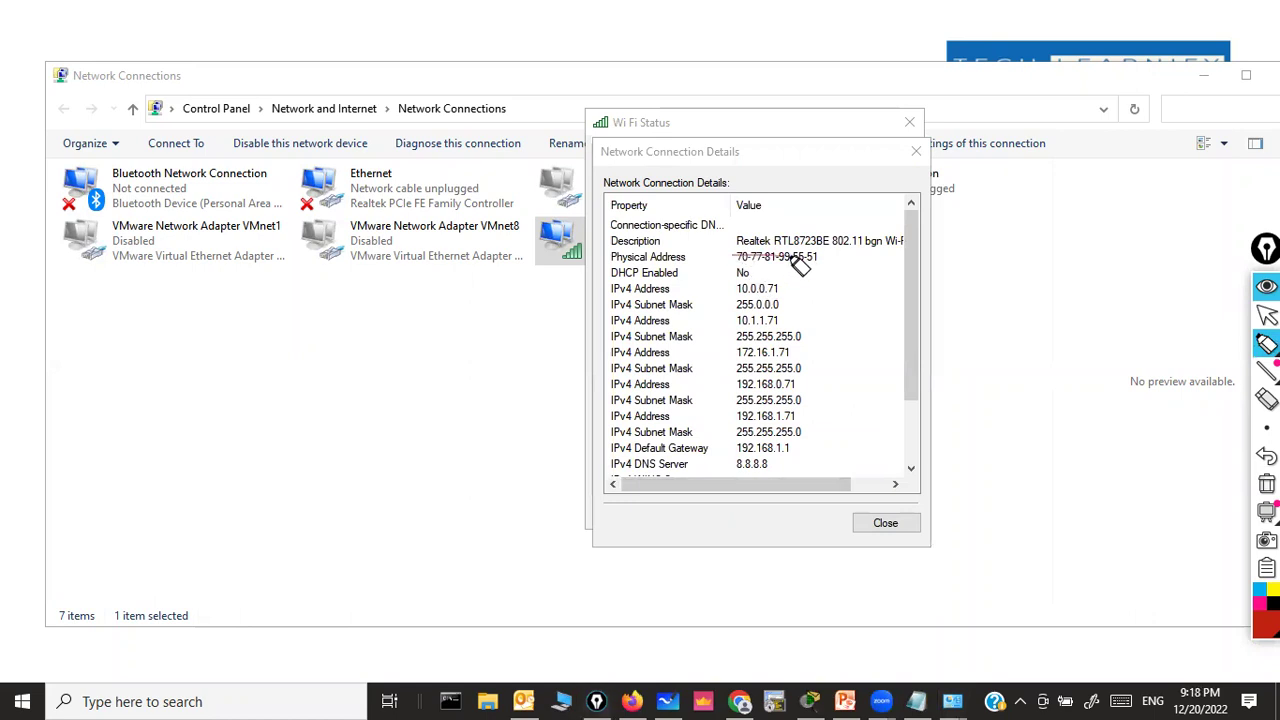
{"action": "left_click", "coordinate": [1266, 484]}
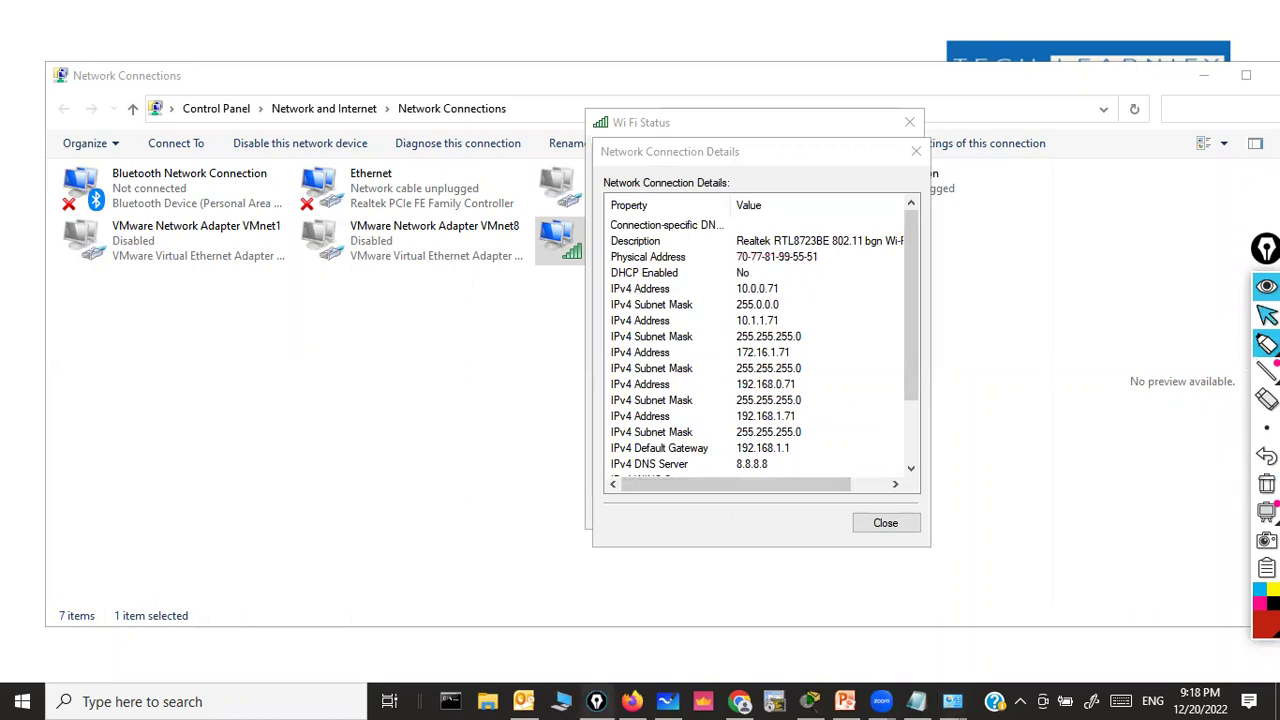
Step: Close the Wi-Fi connection details and the Wi-Fi status dialog
{"action": "left_click", "coordinate": [1266, 314]}
{"action": "left_click", "coordinate": [879, 524]}
{"action": "left_click", "coordinate": [879, 512]}
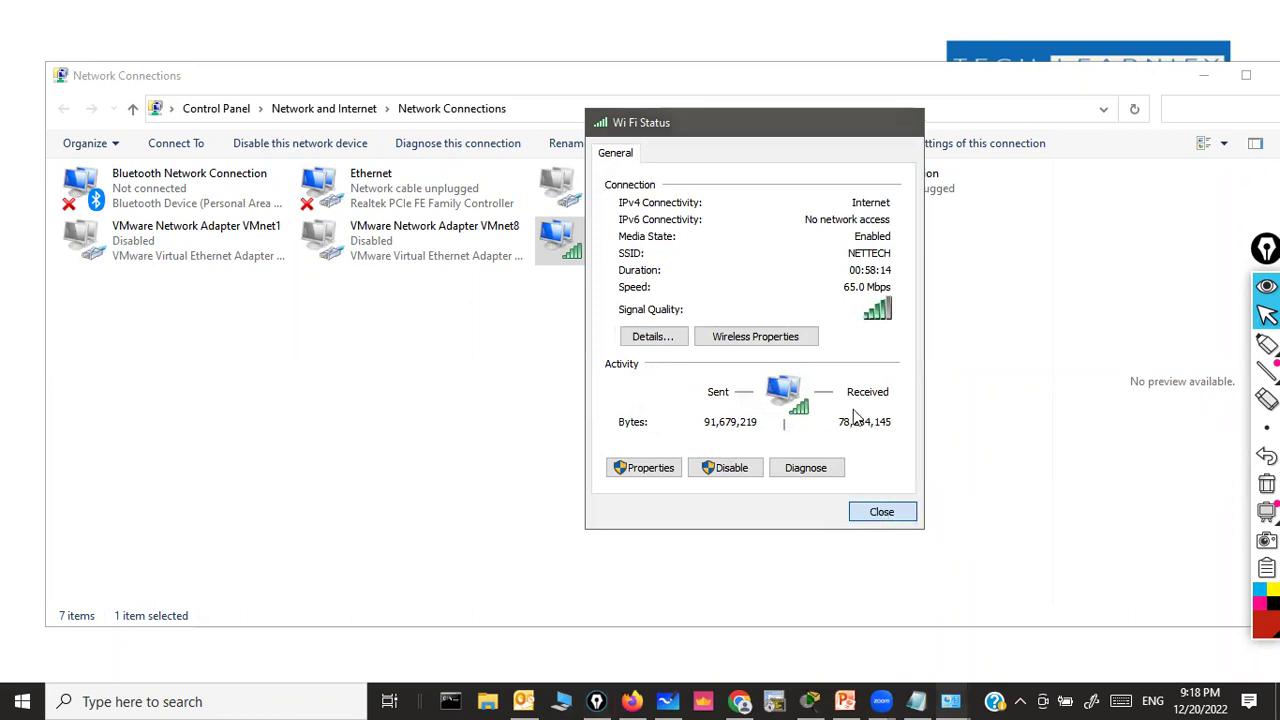
Step: Check which actions are available for the Ethernet adapter, and minimize the Network Connections window
{"action": "left_click", "coordinate": [360, 197]}
{"action": "right_click", "coordinate": [357, 199]}
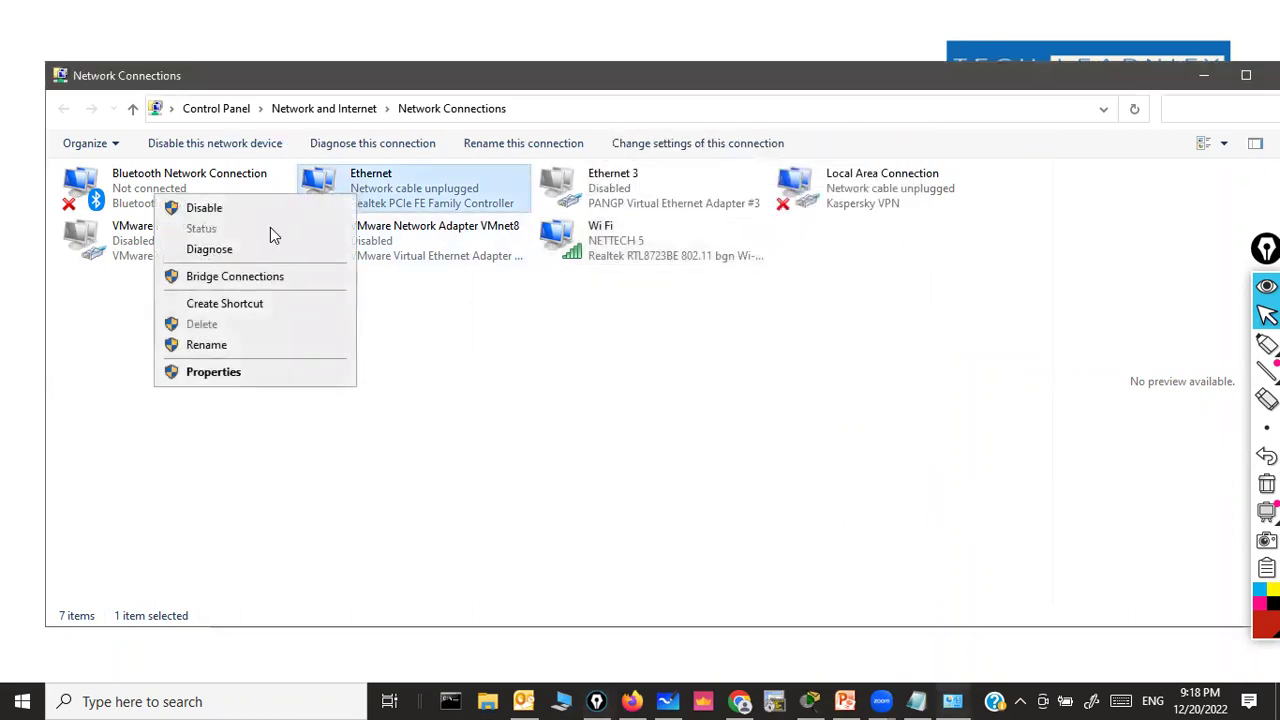
{"action": "left_click", "coordinate": [701, 330]}
{"action": "left_click", "coordinate": [701, 330]}
{"action": "left_click", "coordinate": [1200, 80]}
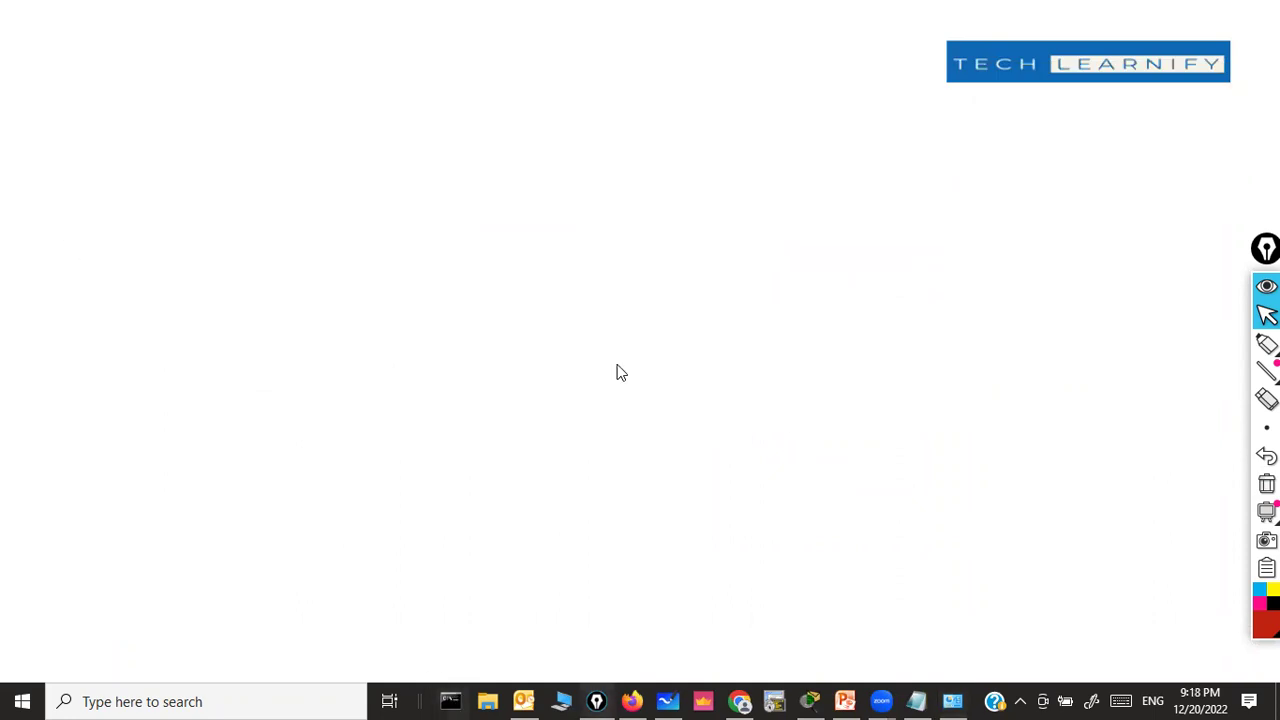
Step: Switch to Command Prompt, widen its window, and run "ipconfig /all"
{"action": "key", "text": "alt+Tab"}
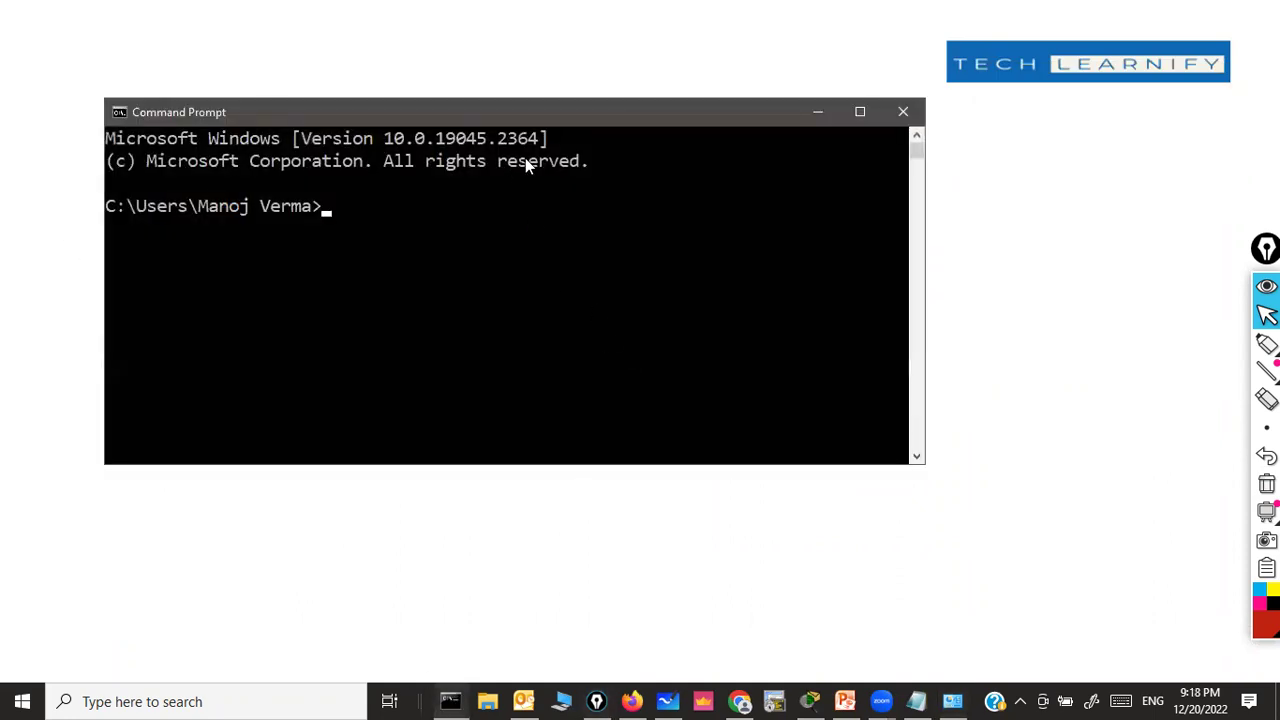
{"action": "left_click_drag", "start_coordinate": [925, 301], "coordinate": [1103, 309]}
{"action": "type", "text": "ipconfig /all"}
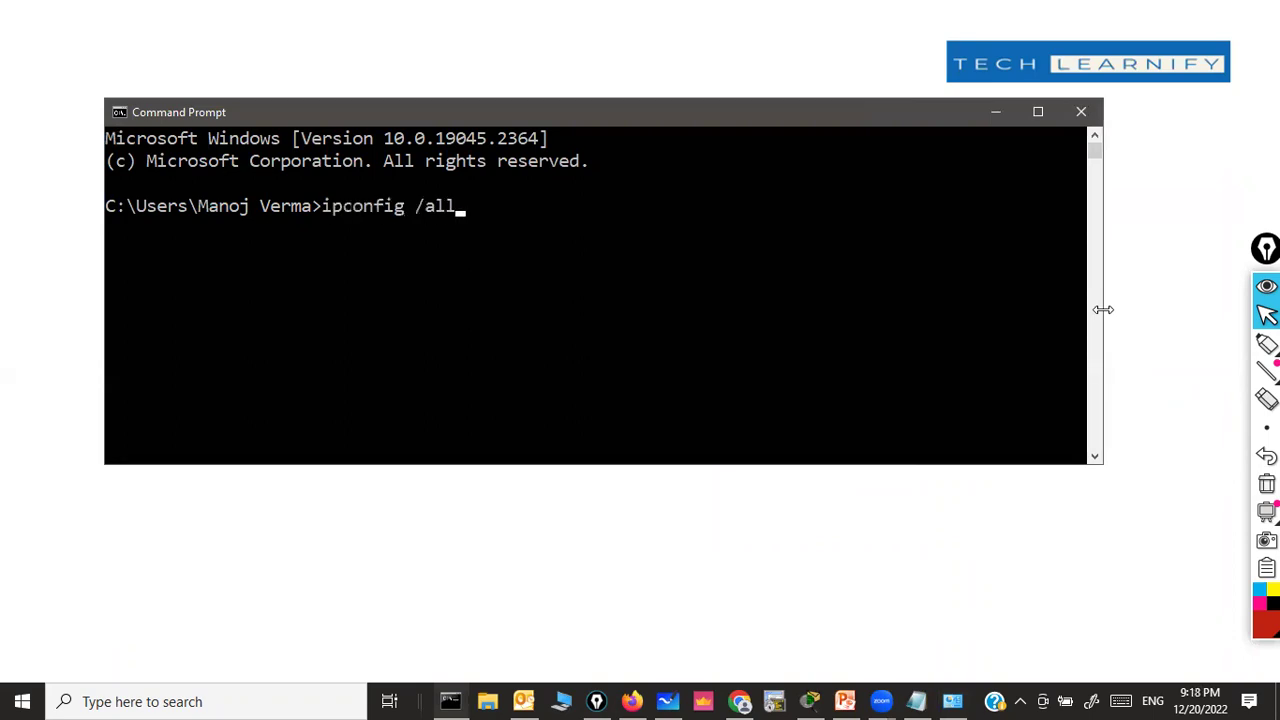
{"action": "key", "text": "Return"}
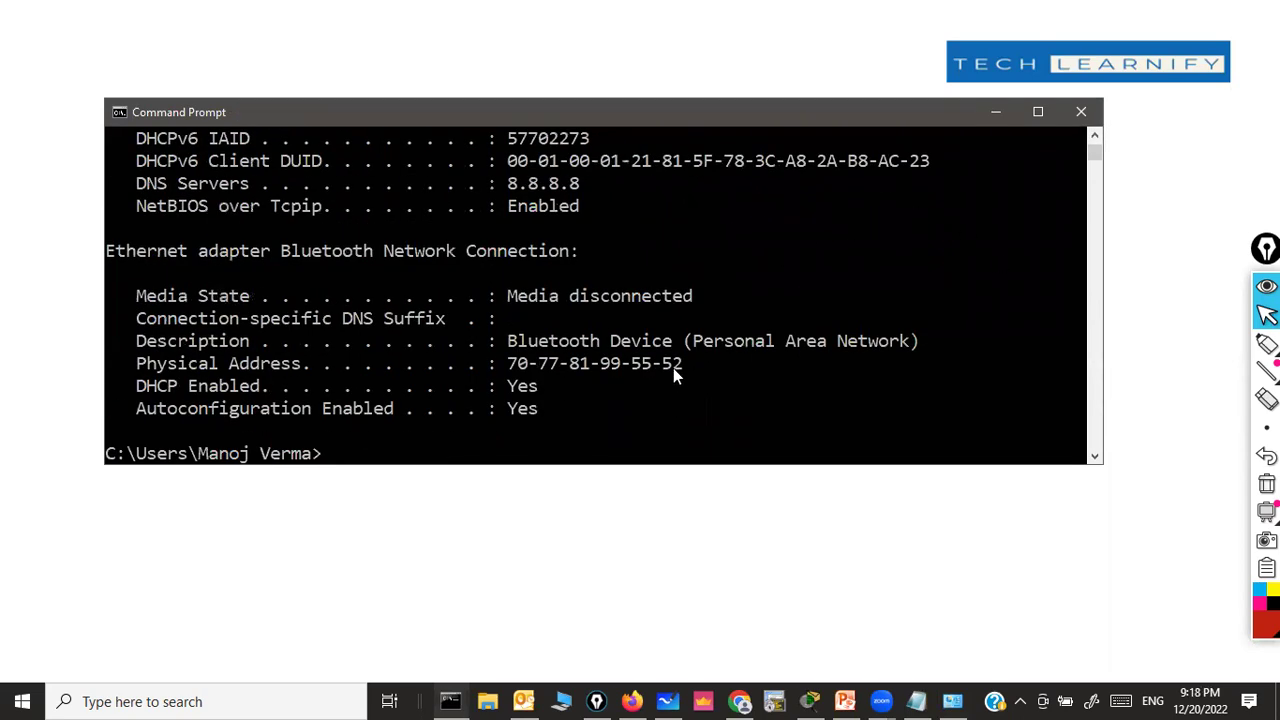
Step: Look back through the adapters in the ipconfig output to find the Ethernet adapter's section
{"action": "scroll", "coordinate": [628, 401], "scroll_direction": "up", "scroll_amount": 5}
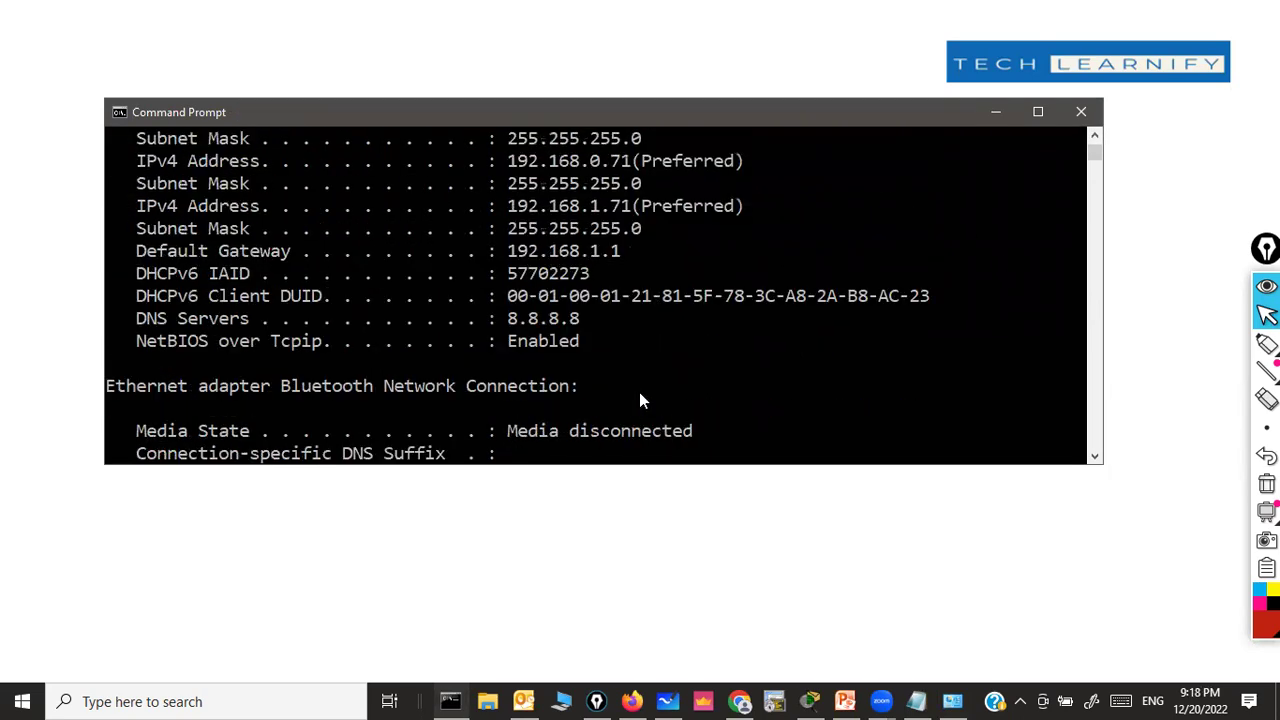
{"action": "scroll", "coordinate": [648, 393], "scroll_direction": "up", "scroll_amount": 1}
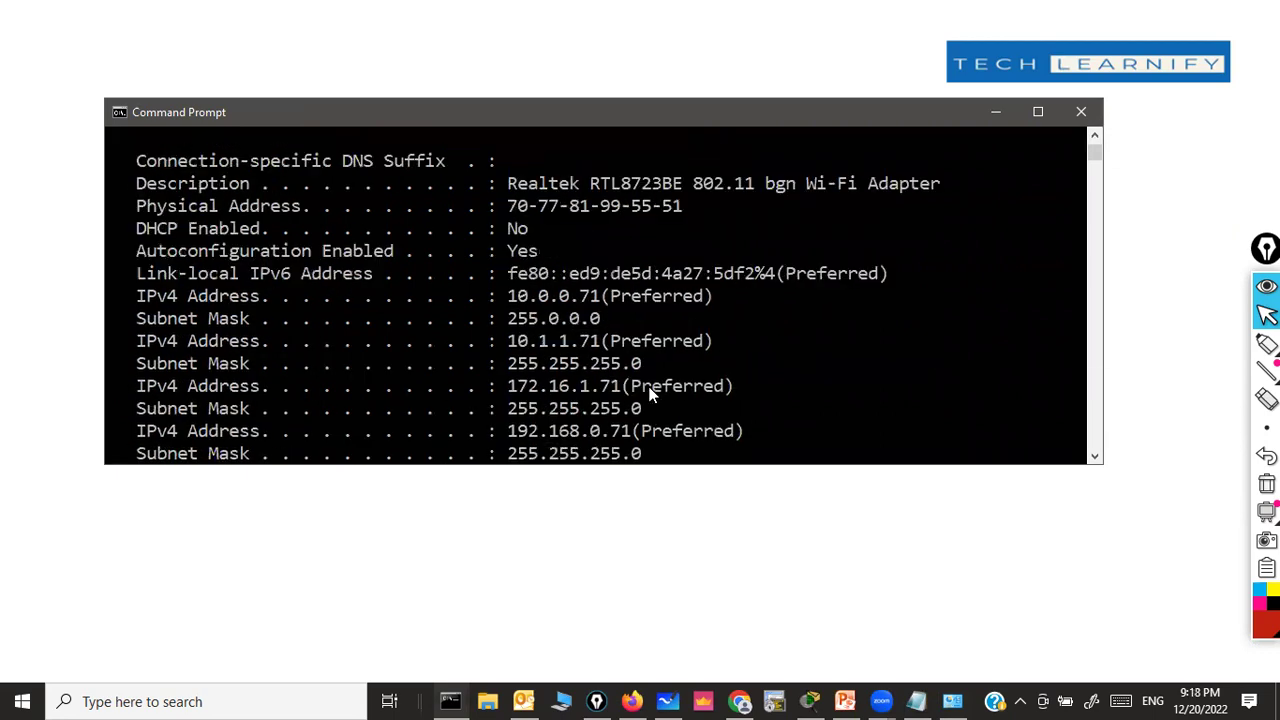
{"action": "scroll", "coordinate": [650, 392], "scroll_direction": "up", "scroll_amount": 4}
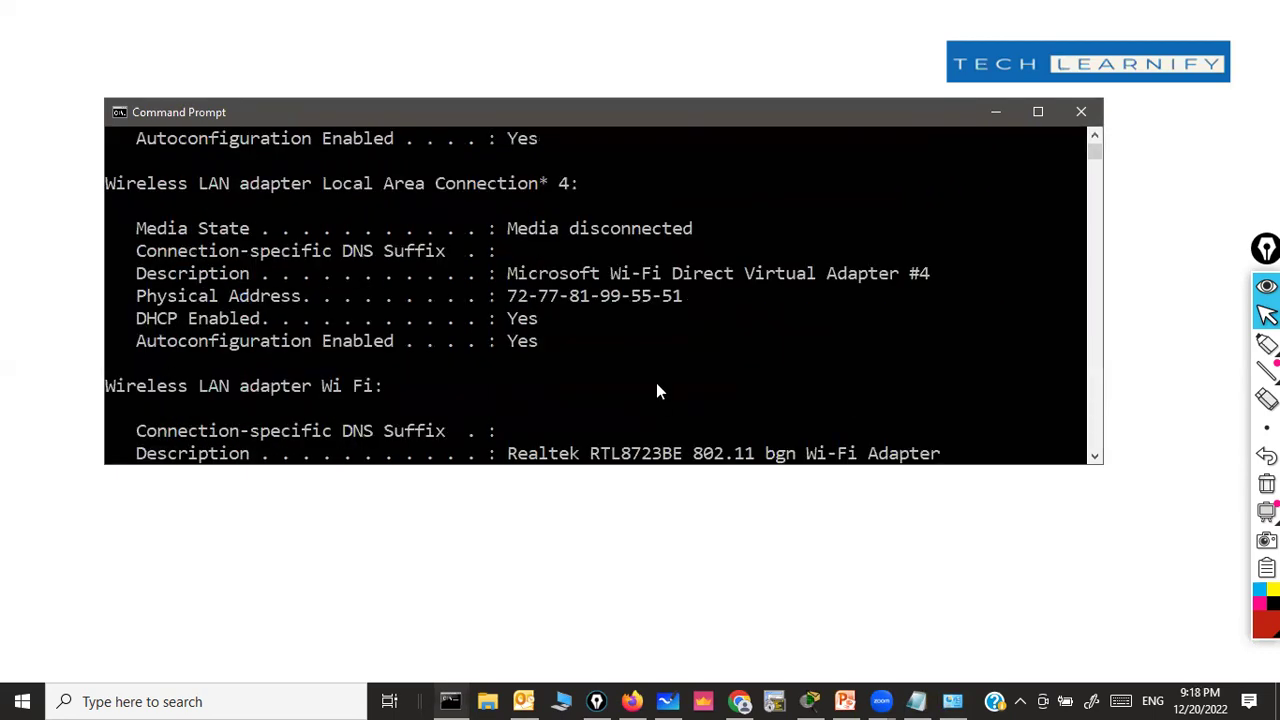
{"action": "scroll", "coordinate": [656, 390], "scroll_direction": "up", "scroll_amount": 3}
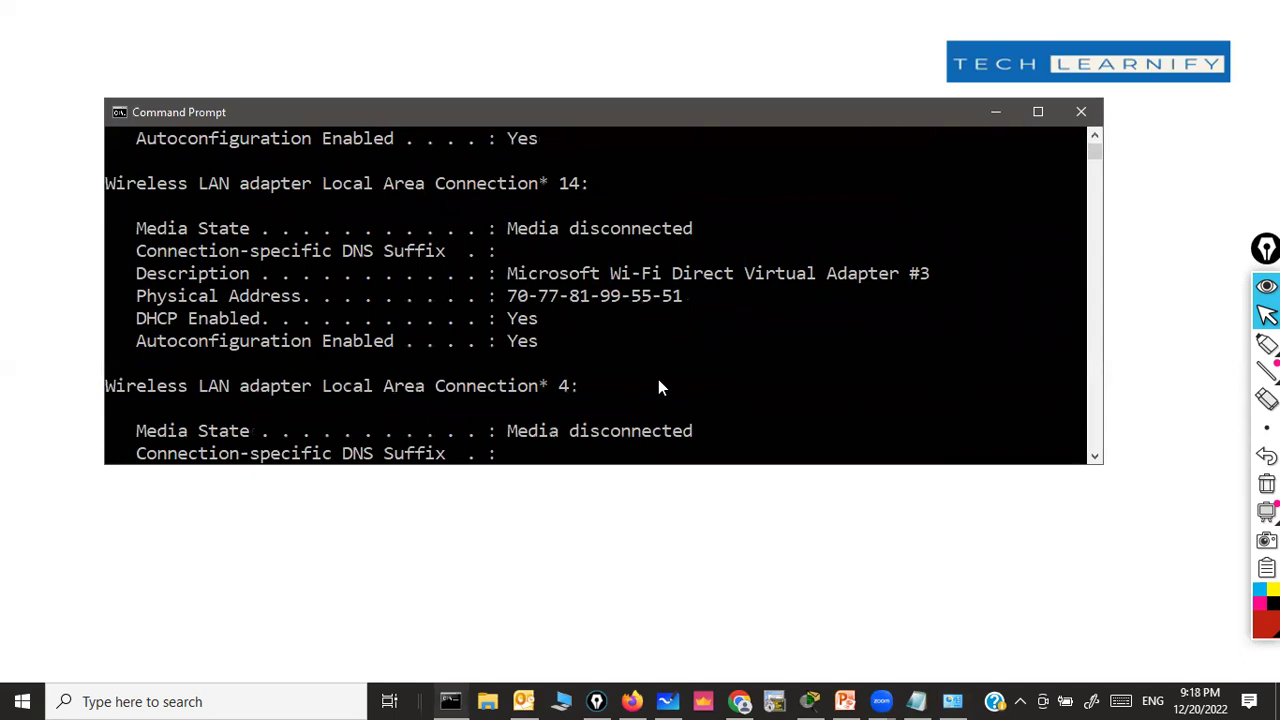
{"action": "scroll", "coordinate": [658, 388], "scroll_direction": "up", "scroll_amount": 5}
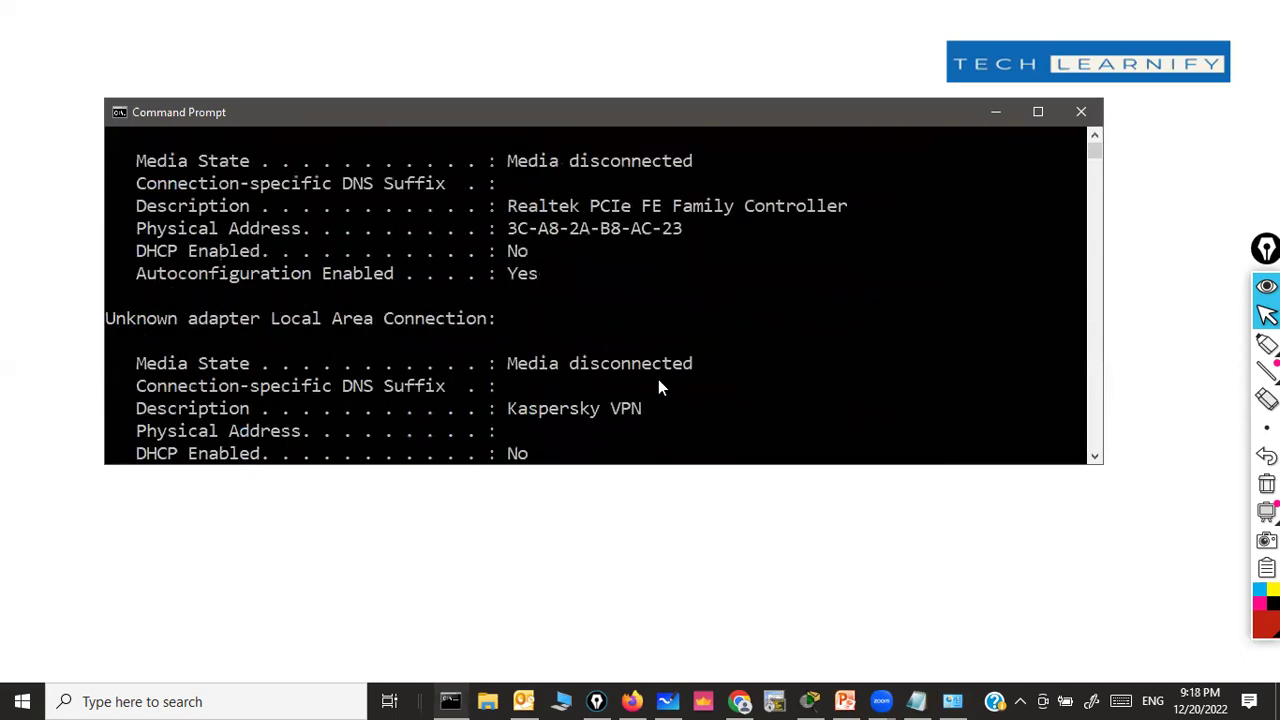
{"action": "scroll", "coordinate": [658, 388], "scroll_direction": "up", "scroll_amount": 2}
{"action": "scroll", "coordinate": [658, 388], "scroll_direction": "down", "scroll_amount": 1}
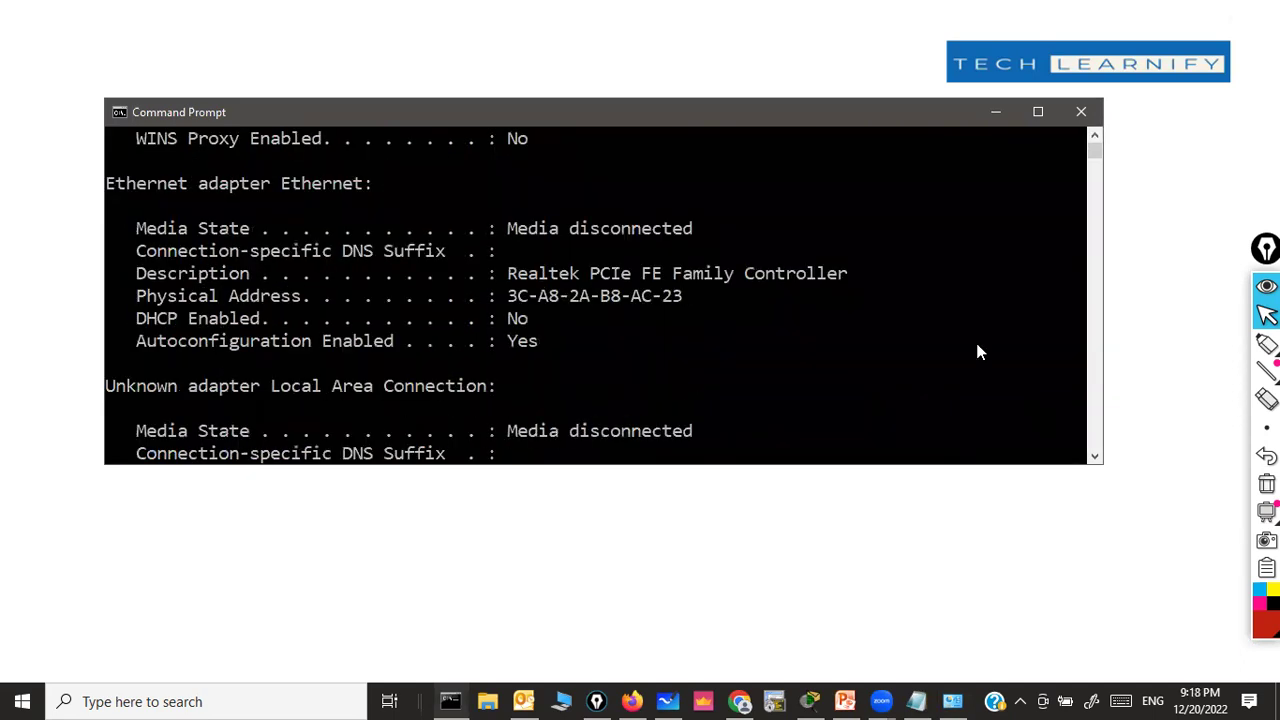
Step: Set the highlighter to the largest size in yellow, and highlight the "Ethernet adapter Ethernet" heading and its "Media disconnected" value
{"action": "left_click", "coordinate": [1208, 343]}
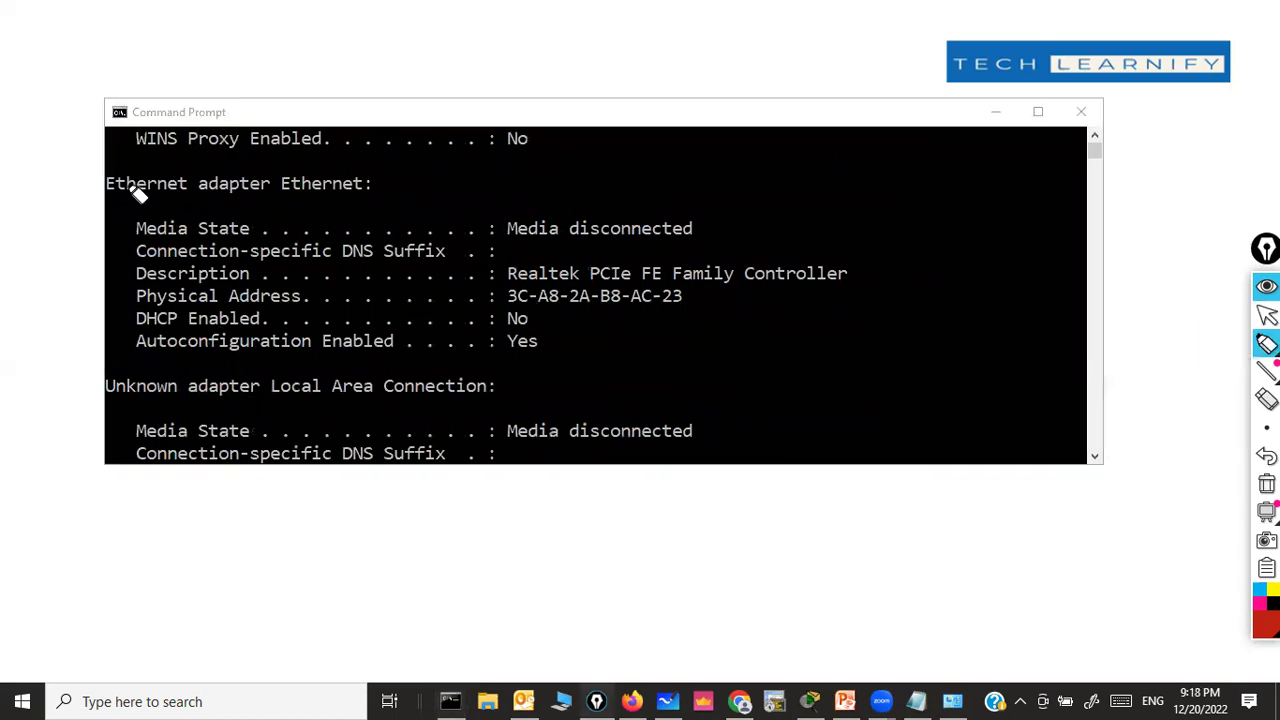
{"action": "left_click_drag", "start_coordinate": [120, 186], "coordinate": [291, 182]}
{"action": "left_click", "coordinate": [1267, 428]}
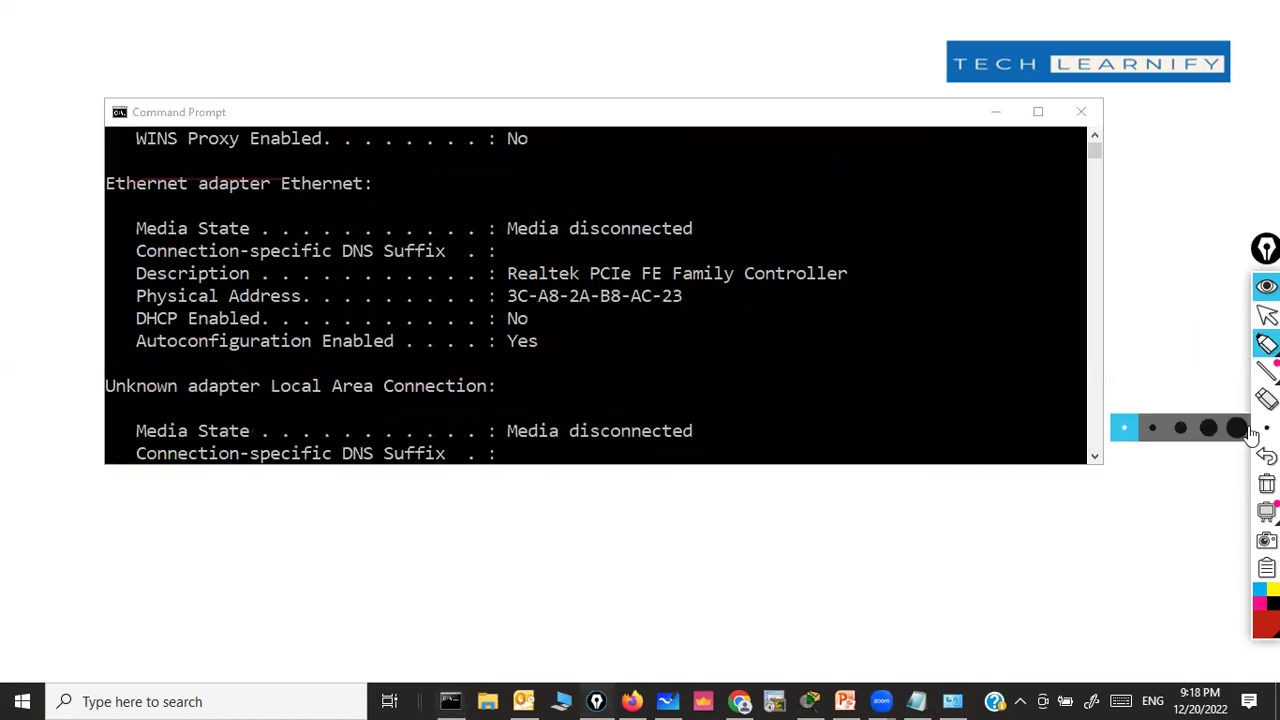
{"action": "left_click", "coordinate": [1237, 428]}
{"action": "left_click", "coordinate": [1267, 605]}
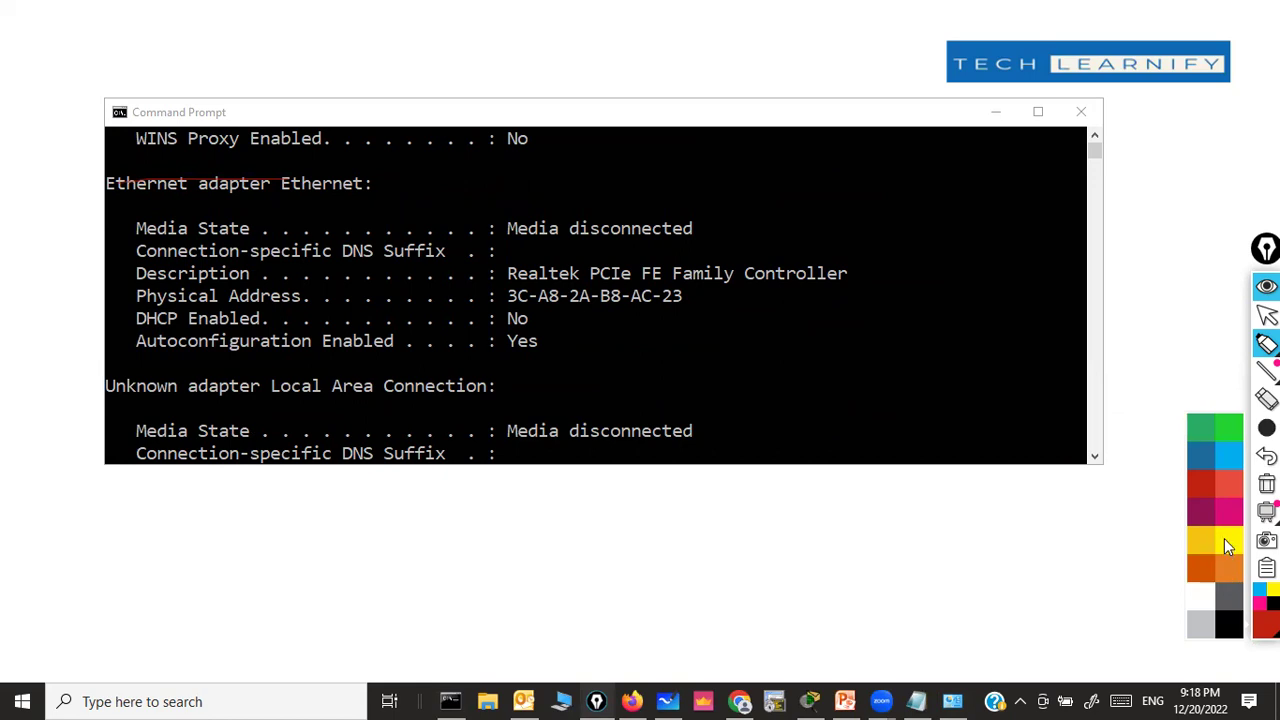
{"action": "left_click", "coordinate": [1224, 540]}
{"action": "left_click_drag", "start_coordinate": [110, 187], "coordinate": [381, 189]}
{"action": "left_click_drag", "start_coordinate": [700, 230], "coordinate": [520, 232]}
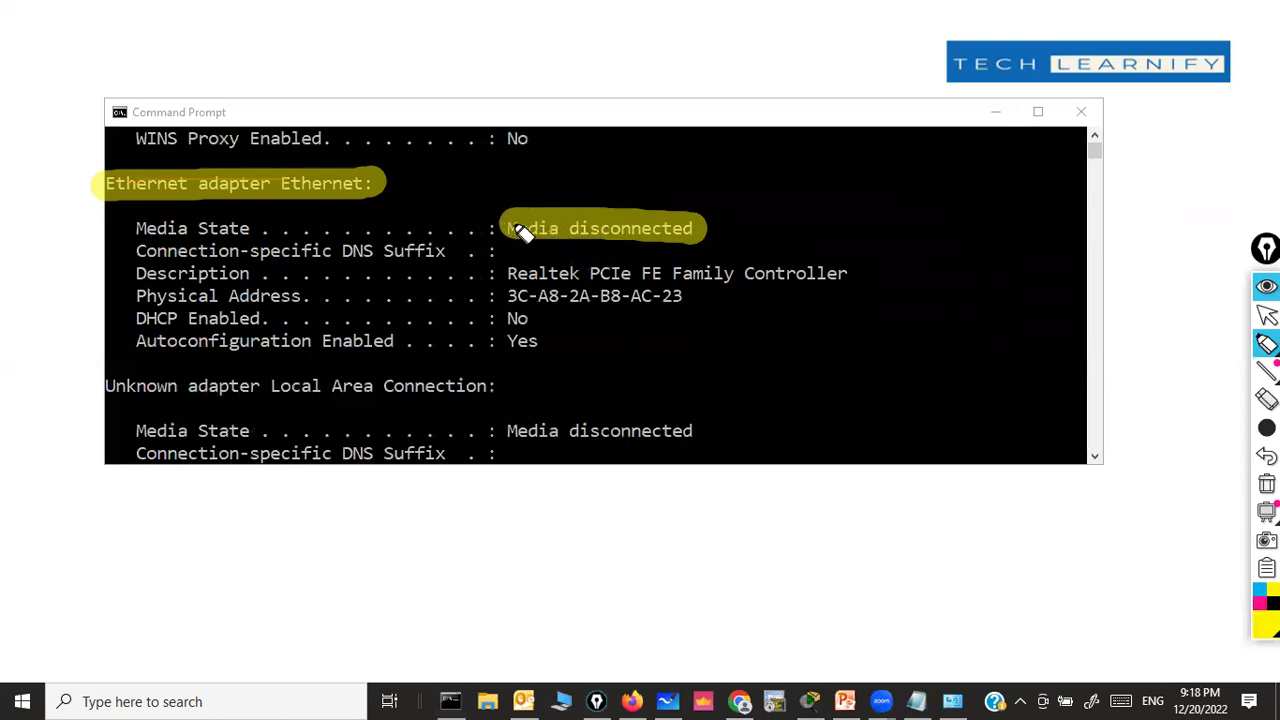
Step: Draw a yellow wireless signal symbol with a dot and three arcs beside the Ethernet adapter's details
{"action": "left_click", "coordinate": [812, 372]}
{"action": "left_click_drag", "start_coordinate": [840, 376], "coordinate": [848, 374]}
{"action": "left_click_drag", "start_coordinate": [748, 322], "coordinate": [852, 316]}
{"action": "left_click_drag", "start_coordinate": [745, 275], "coordinate": [888, 240]}
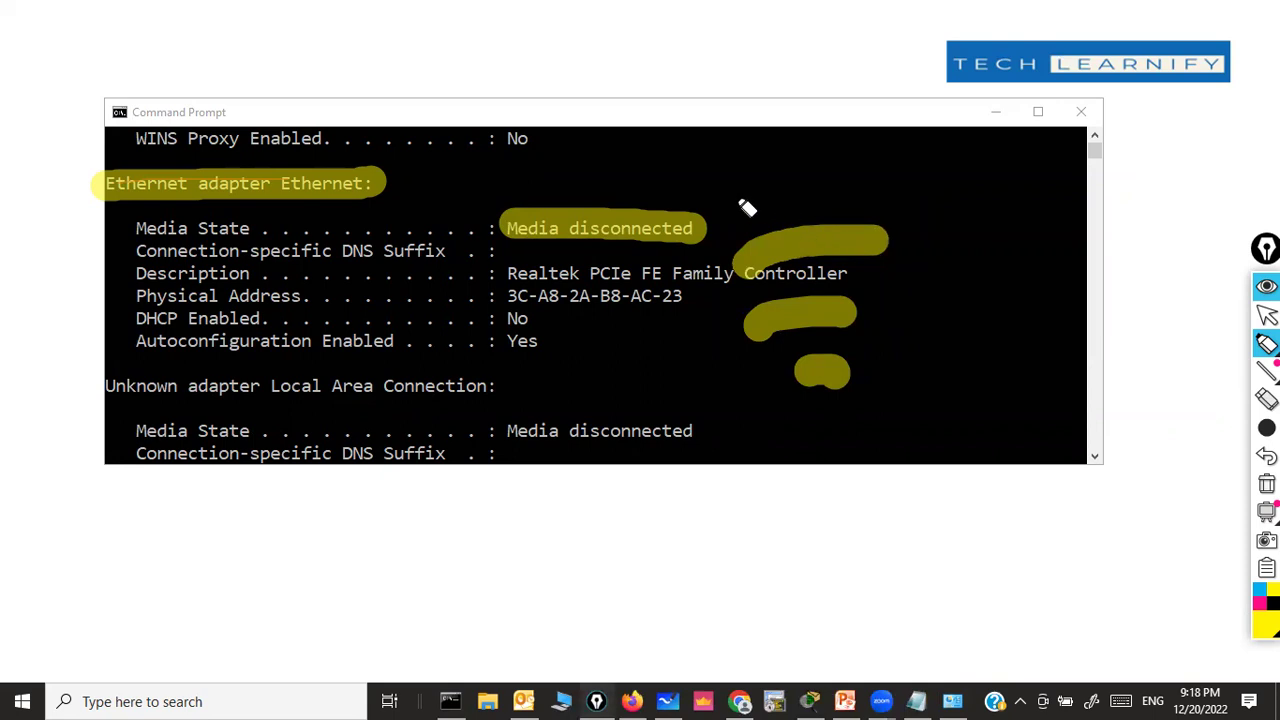
{"action": "left_click_drag", "start_coordinate": [745, 208], "coordinate": [934, 164]}
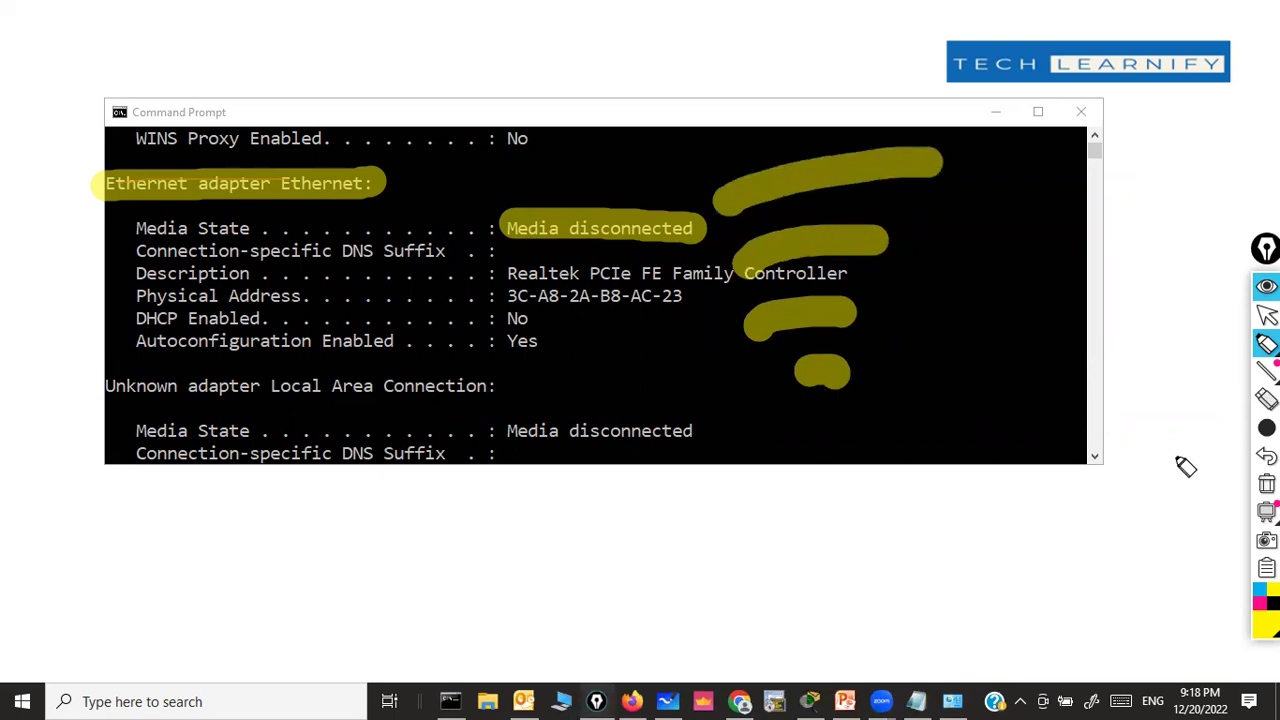
Step: Clear the annotations and re-highlight only the "Ethernet adapter Ethernet" heading and its "Media disconnected" value
{"action": "left_click", "coordinate": [1267, 484]}
{"action": "left_click_drag", "start_coordinate": [106, 185], "coordinate": [372, 186]}
{"action": "left_click_drag", "start_coordinate": [480, 228], "coordinate": [702, 234]}
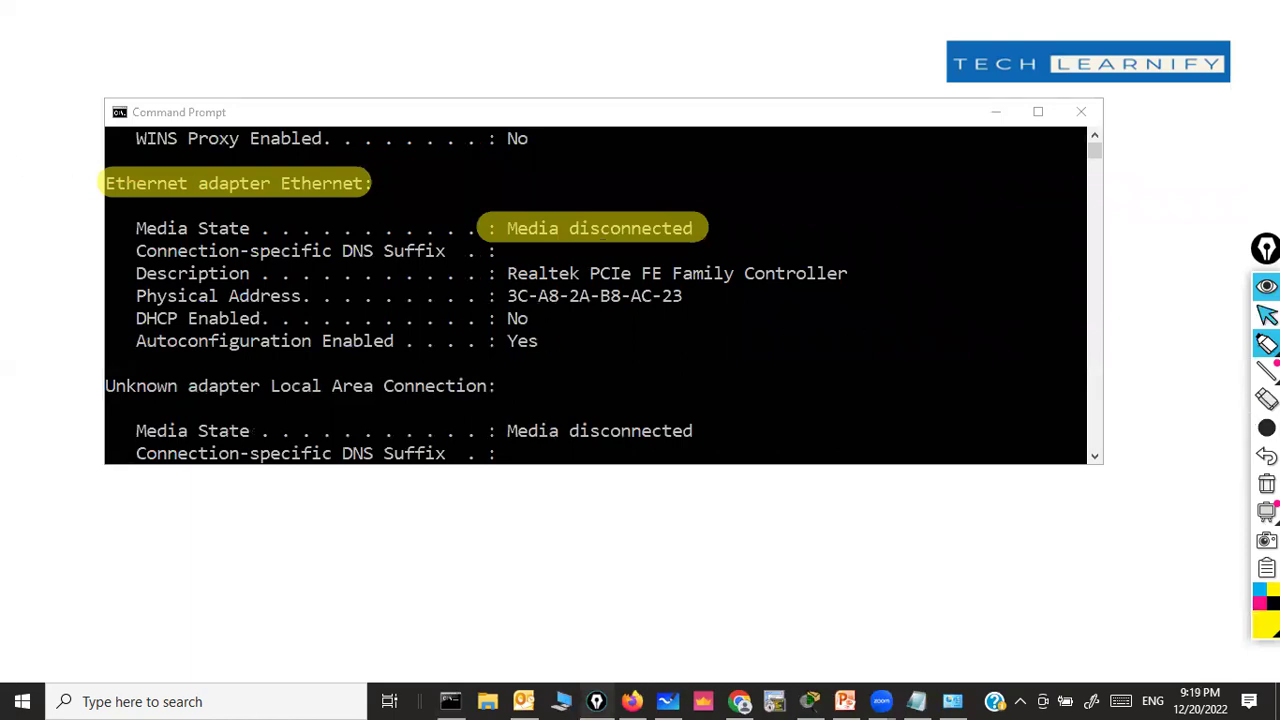
Step: Check the Ethernet adapter's cable status in the Network Connections window, and minimize that window
{"action": "left_click", "coordinate": [1267, 314]}
{"action": "left_click", "coordinate": [952, 701]}
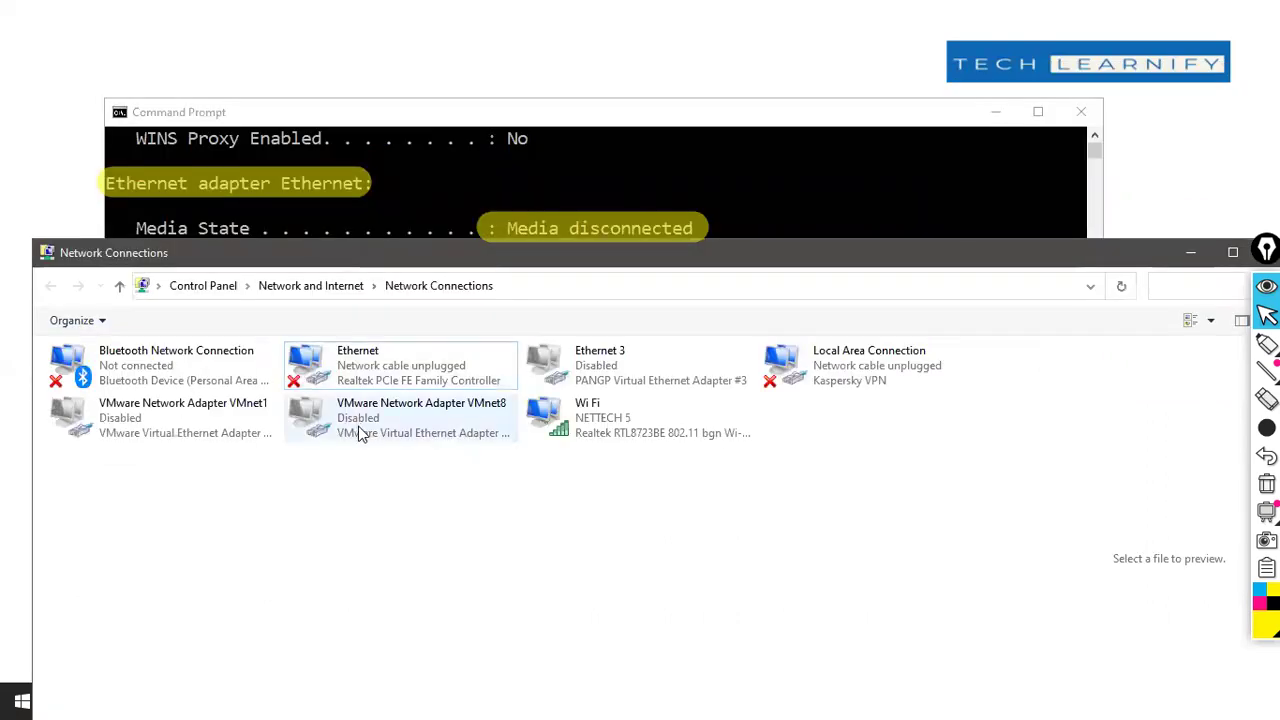
{"action": "left_click", "coordinate": [363, 369]}
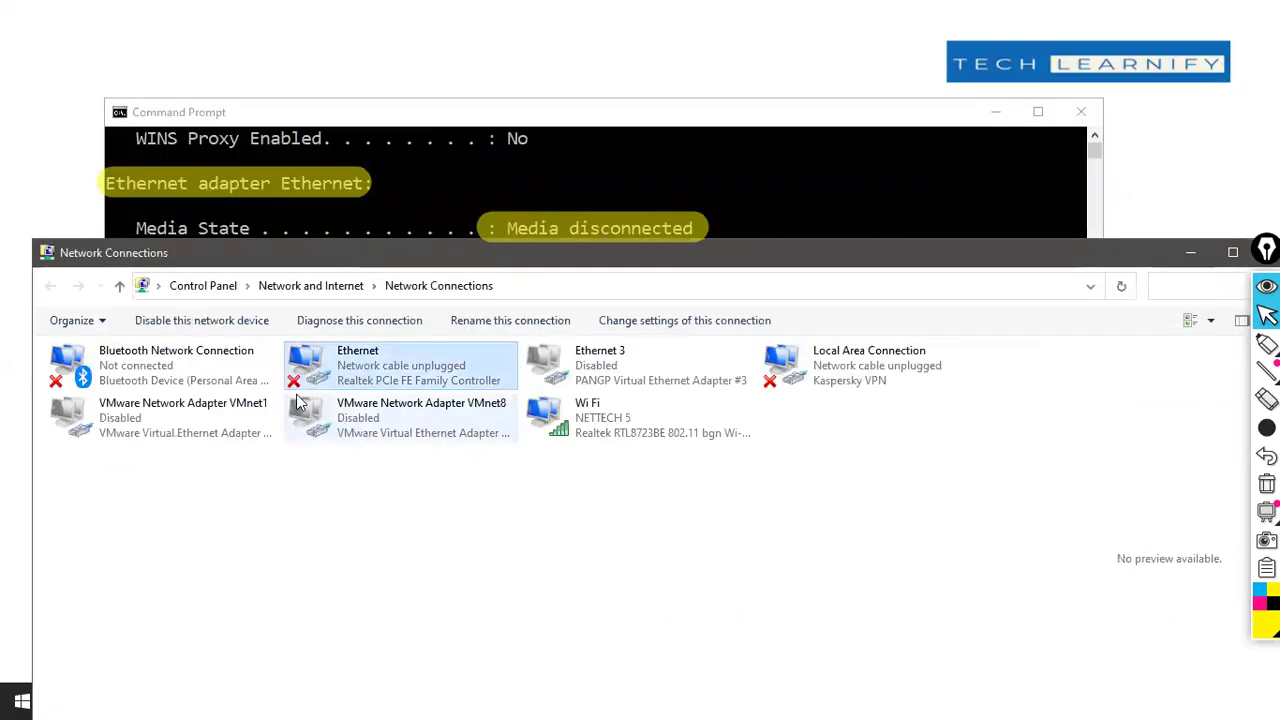
{"action": "left_click", "coordinate": [1190, 258]}
Step: Highlight the "Physical Address" label of the Ethernet adapter in yellow in the ipconfig output
{"action": "left_click", "coordinate": [1208, 343]}
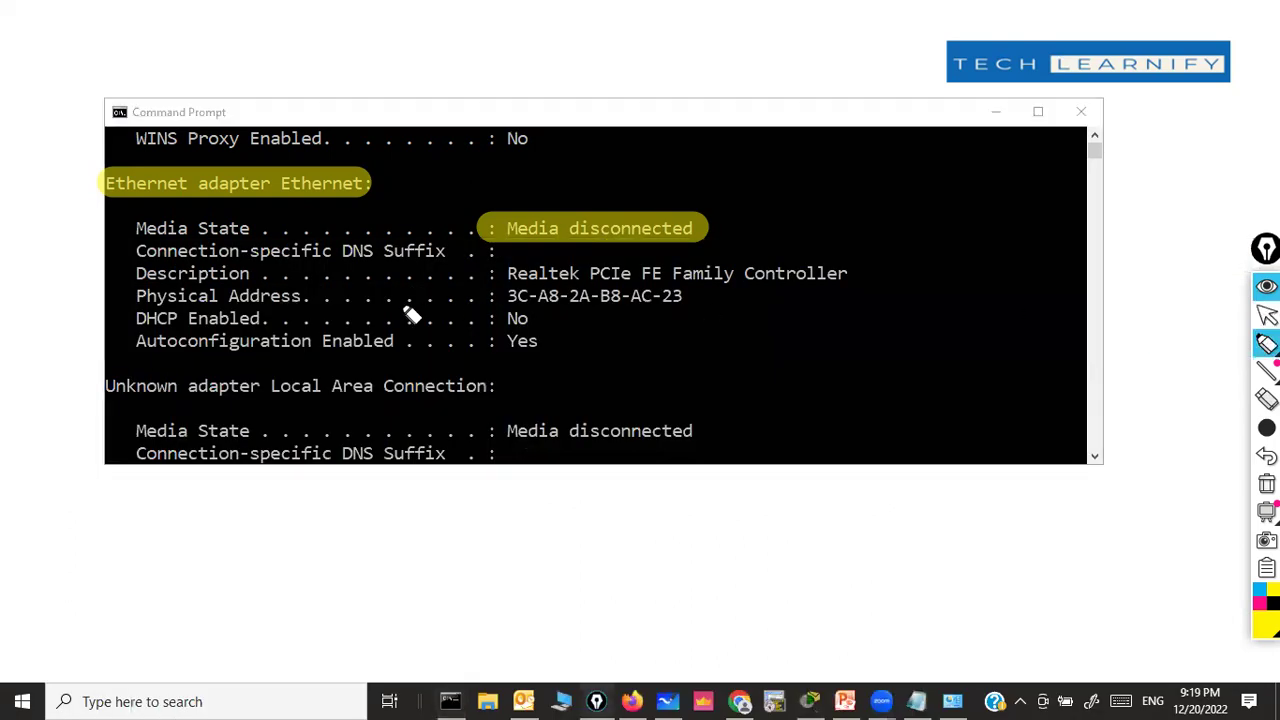
{"action": "left_click_drag", "start_coordinate": [125, 295], "coordinate": [312, 298]}
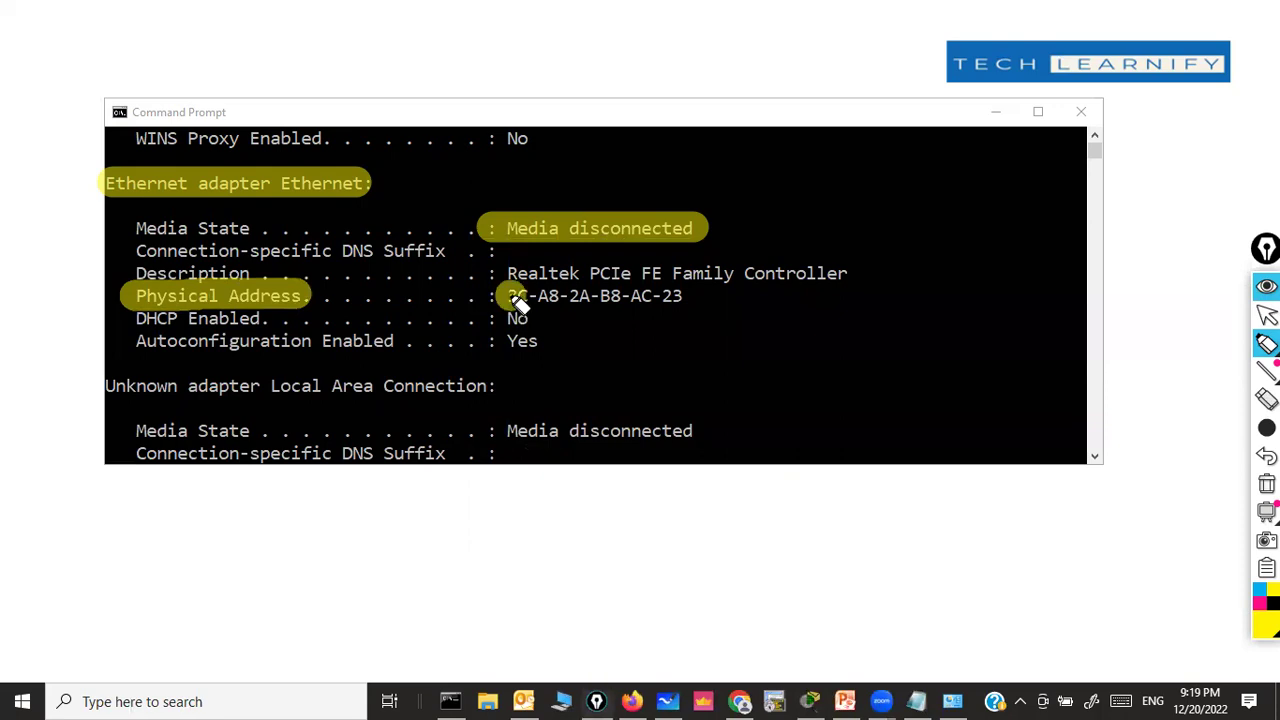